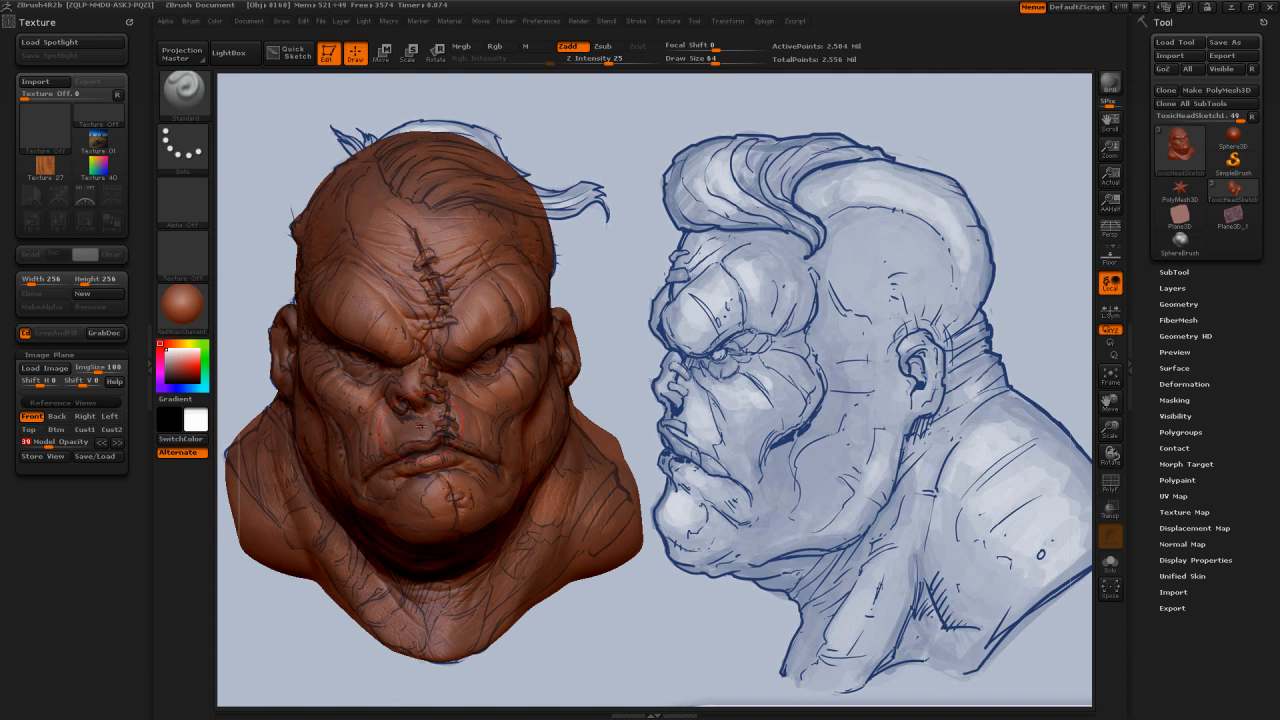
Step: Set the model opacity to 100 and clear the reference image from the canvas, leaving the head sculpt ready to turn
{"action": "left_click", "coordinate": [94, 442]}
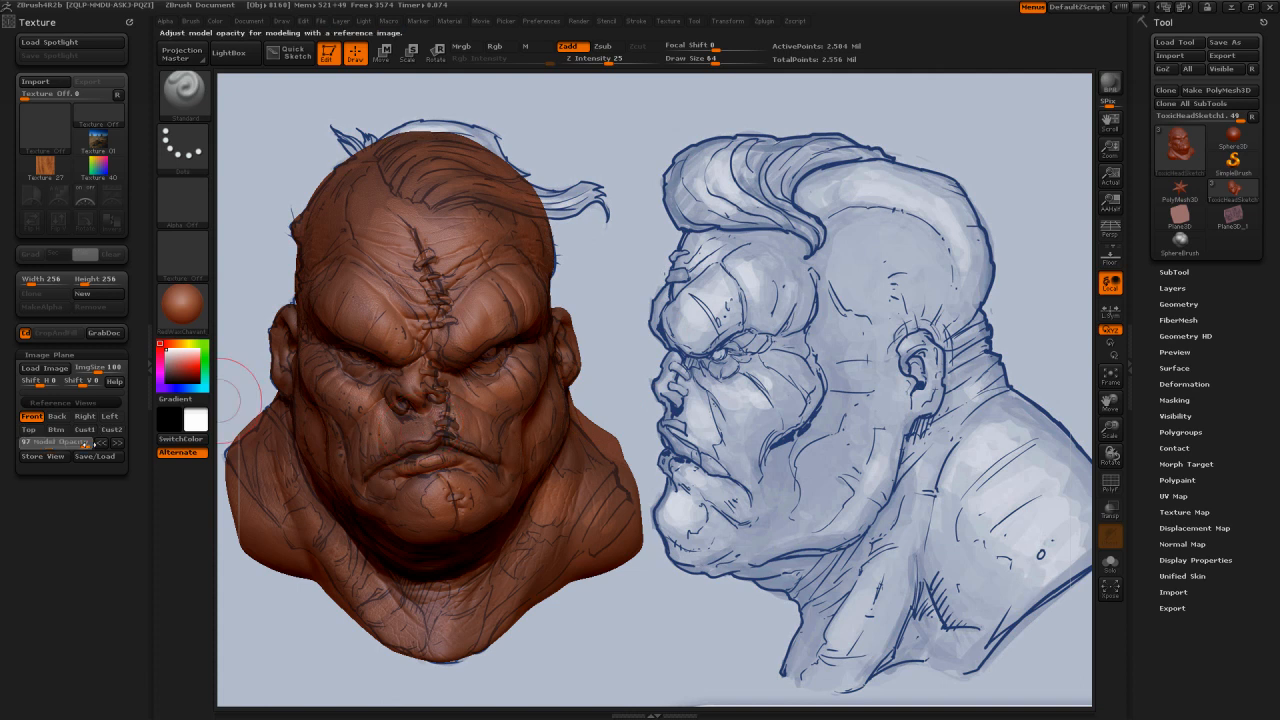
{"action": "left_click_drag", "start_coordinate": [94, 443], "coordinate": [99, 443]}
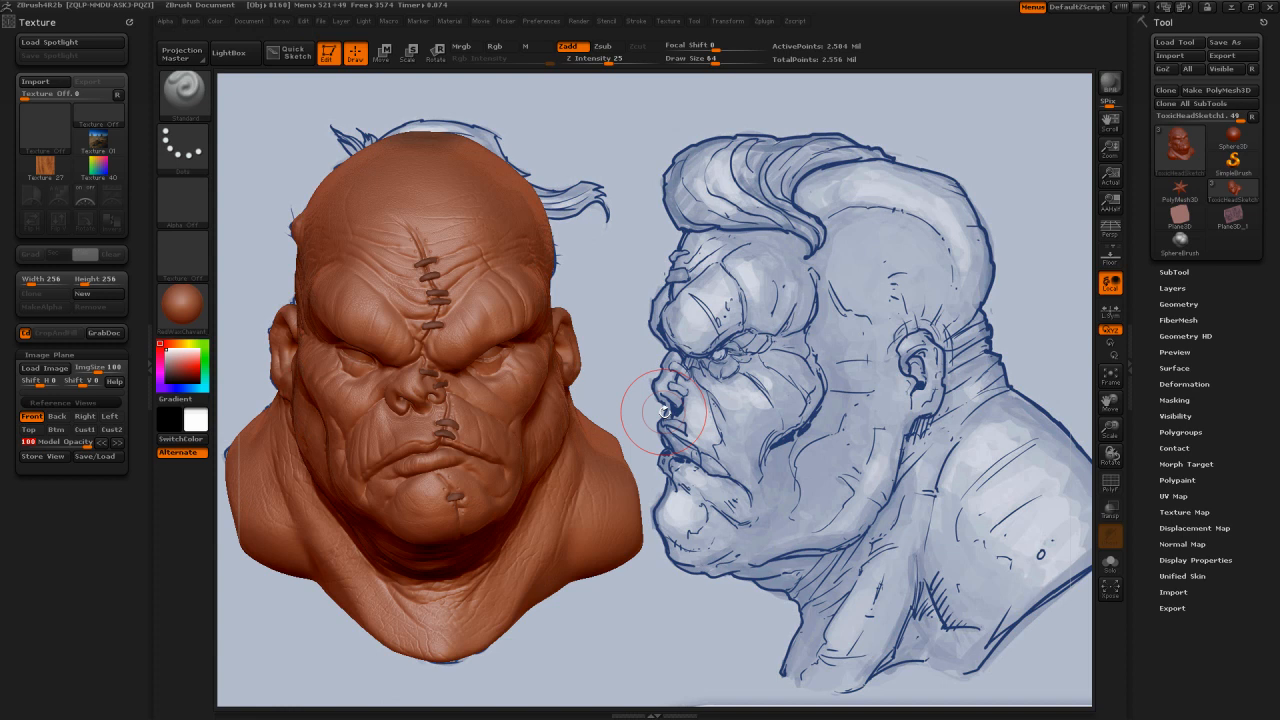
{"action": "key", "text": "ctrl"}
{"action": "key", "text": "ctrl+n"}
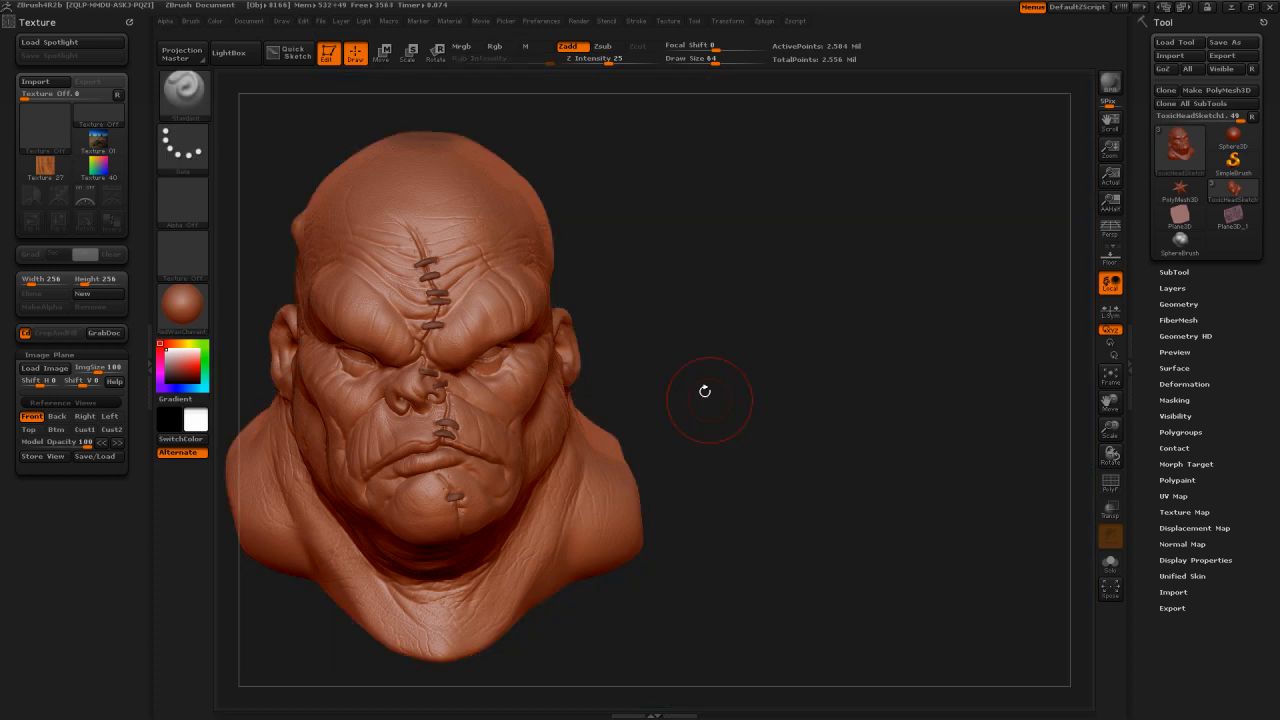
{"action": "mouse_move", "coordinate": [705, 391]}
{"action": "left_mouse_down", "text": "alt"}
{"action": "mouse_move", "coordinate": [907, 383]}
{"action": "mouse_move", "coordinate": [904, 334]}
{"action": "mouse_move", "coordinate": [886, 333]}
{"action": "mouse_move", "coordinate": [895, 420]}
{"action": "mouse_move", "coordinate": [917, 354]}
{"action": "mouse_move", "coordinate": [865, 350]}
{"action": "mouse_move", "coordinate": [914, 347]}
{"action": "left_mouse_up", "text": "alt"}
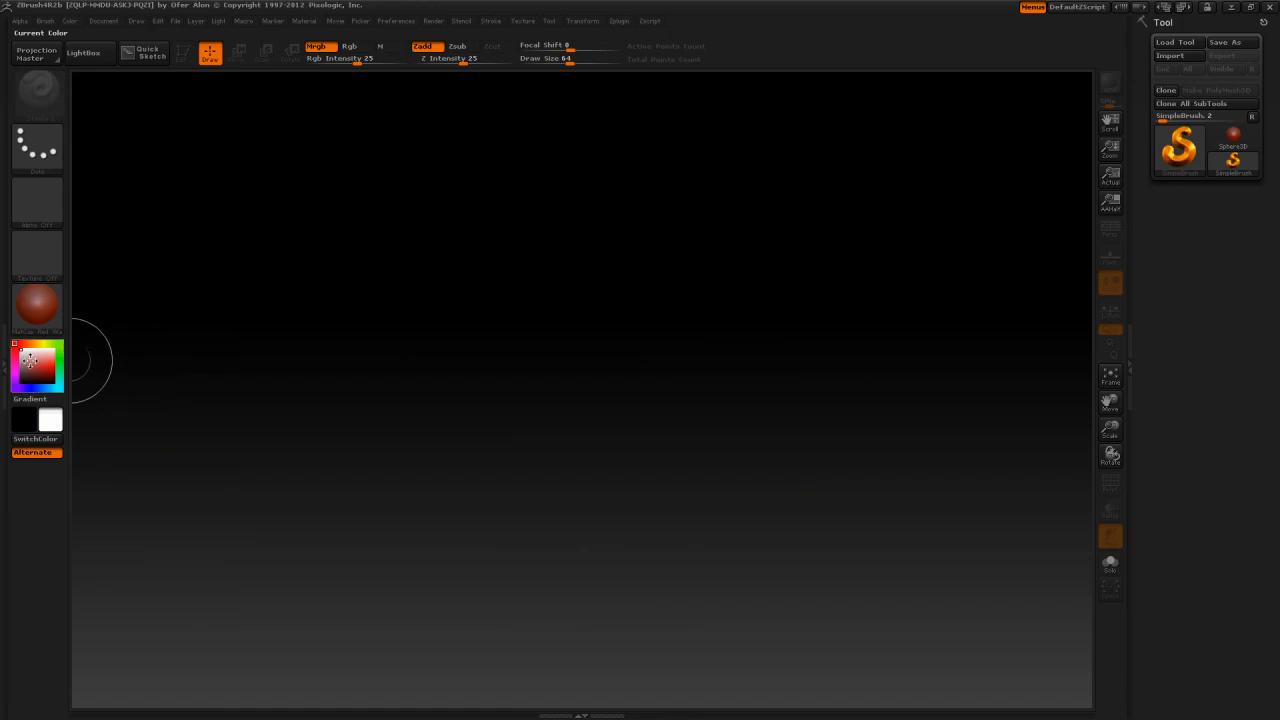
Step: Replace the docked Material palette in the side tray with the Texture palette and expand its Image Plane and Reference Views sections
{"action": "left_click", "coordinate": [5, 362]}
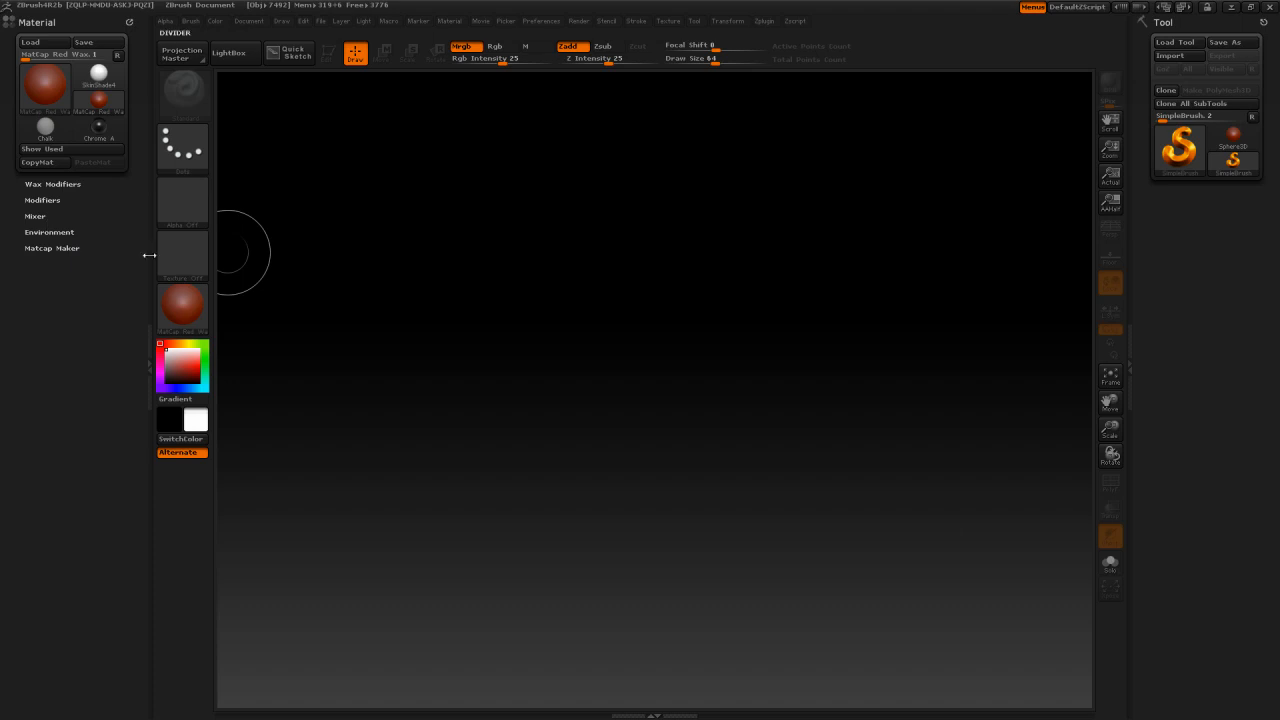
{"action": "left_click_drag", "start_coordinate": [128, 21], "coordinate": [483, 138]}
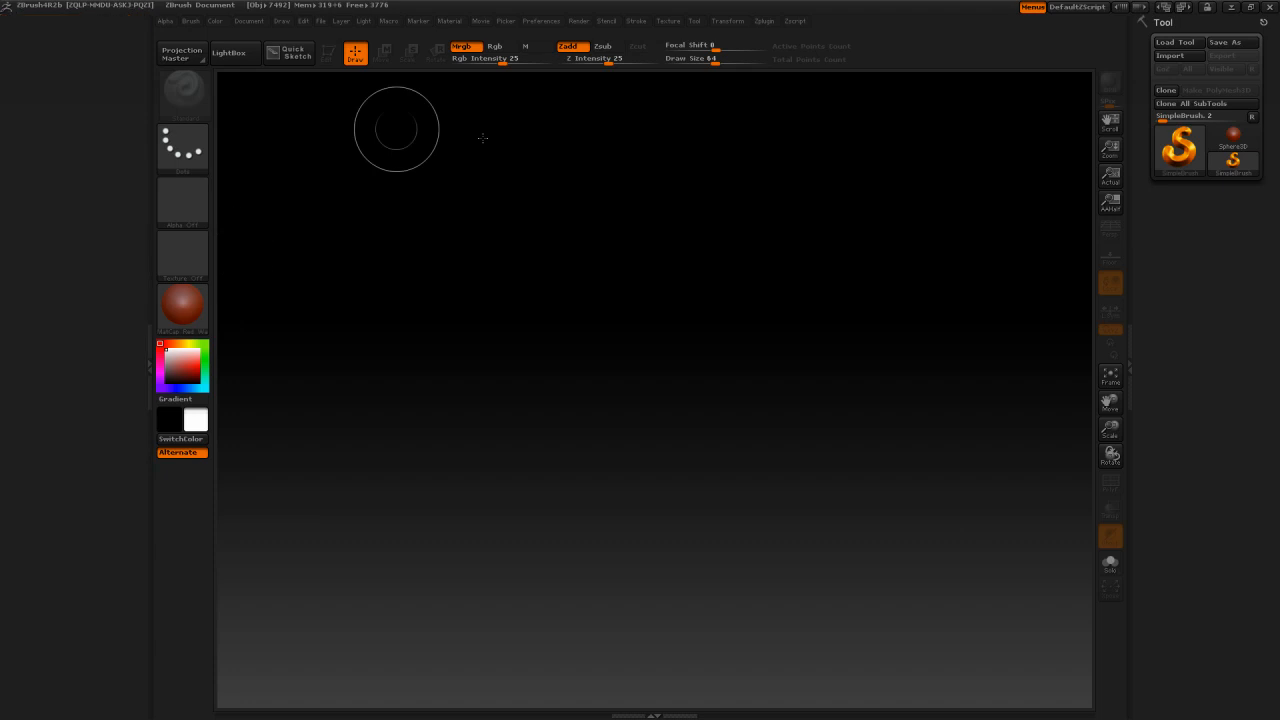
{"action": "left_click", "coordinate": [668, 21]}
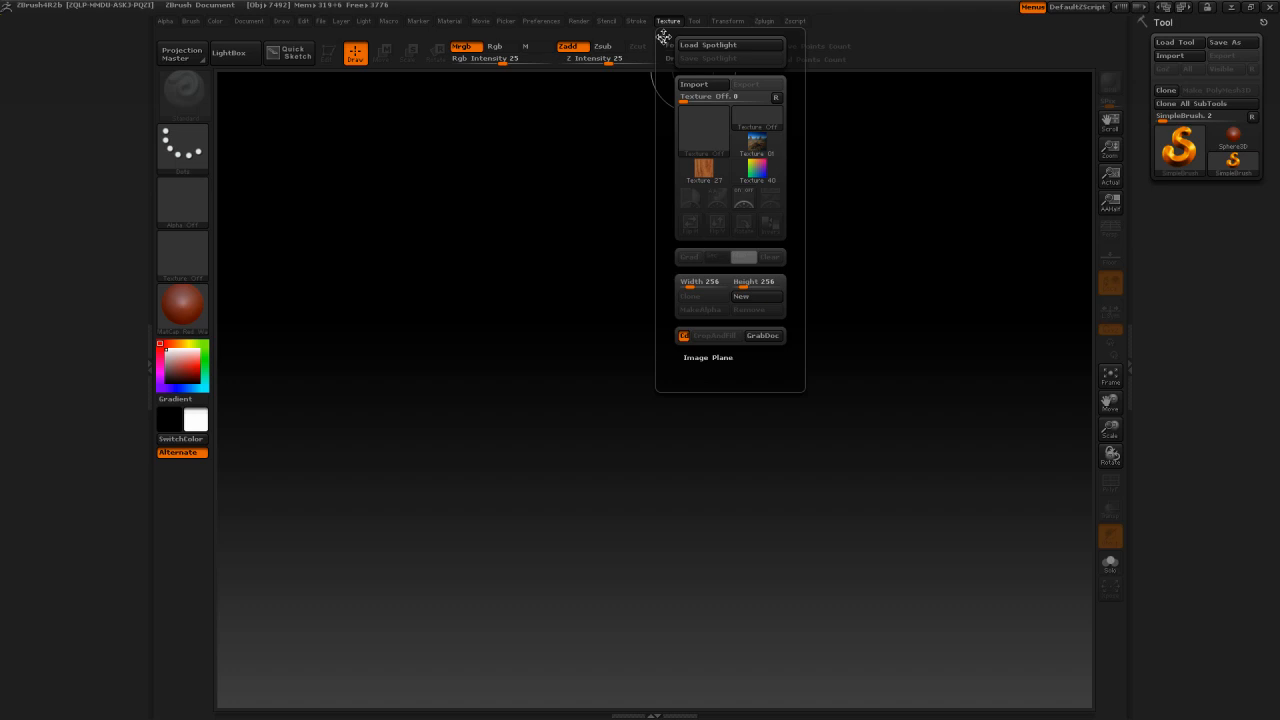
{"action": "left_click_drag", "start_coordinate": [663, 37], "coordinate": [36, 172]}
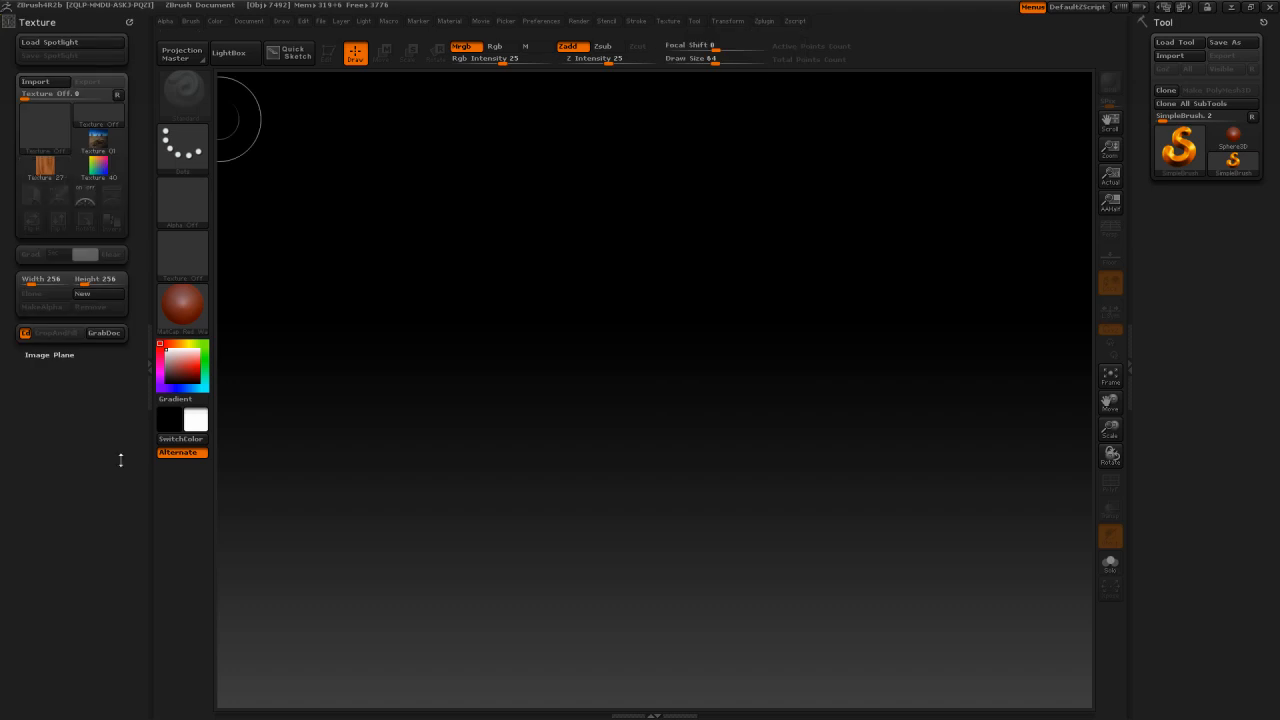
{"action": "left_click", "coordinate": [62, 354]}
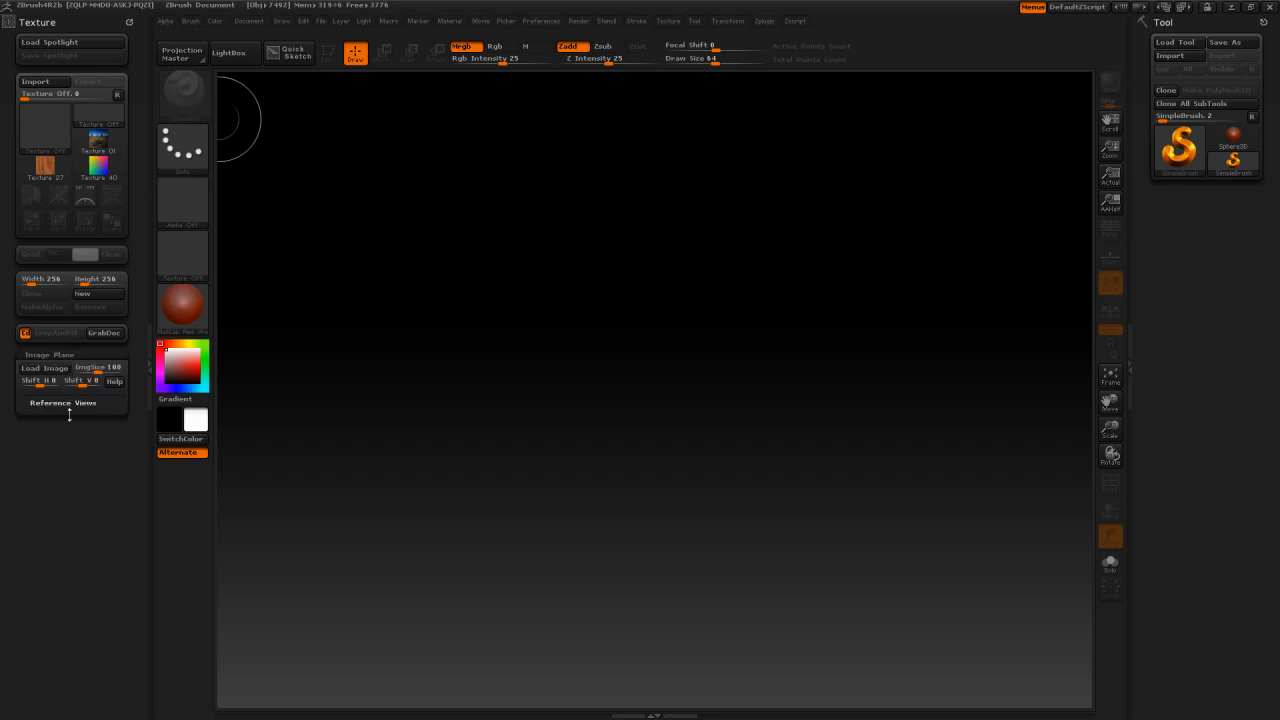
{"action": "left_click", "coordinate": [80, 403]}
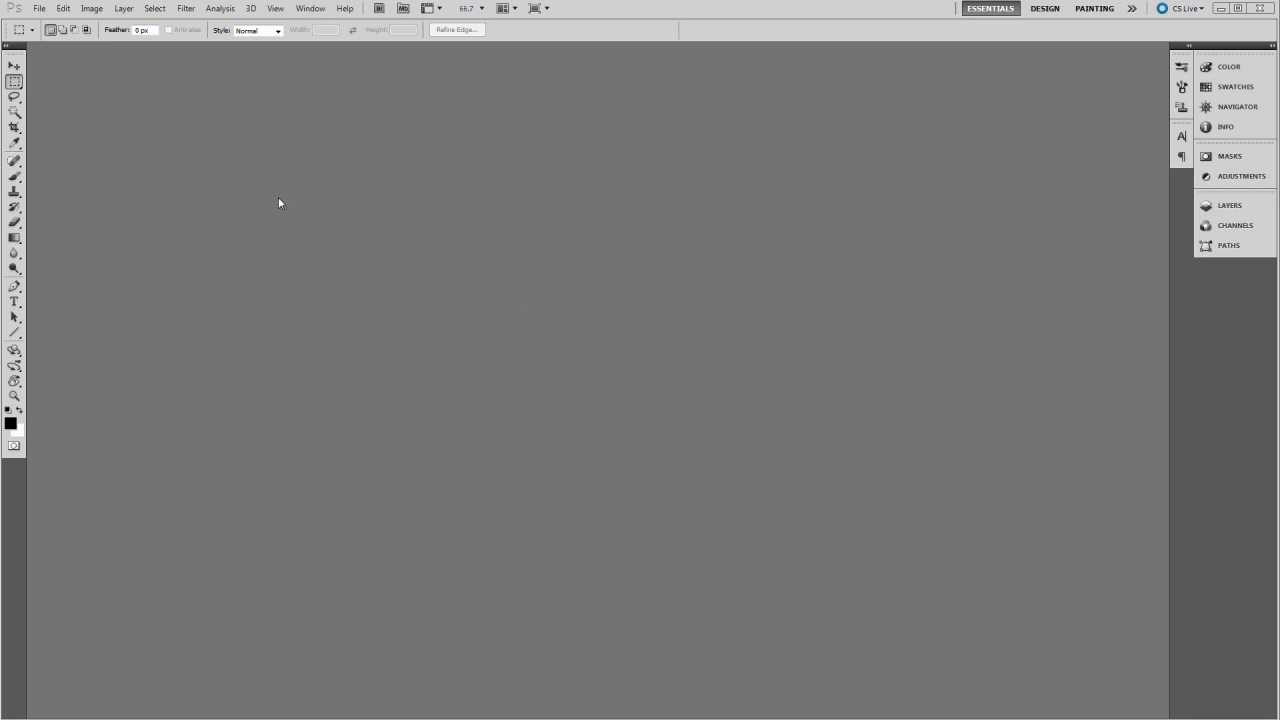
Step: Switch to Photoshop, create a 3840 x 1200 pixel document from the Clipboard preset, and paste the screen capture into it
{"action": "left_click", "coordinate": [40, 9]}
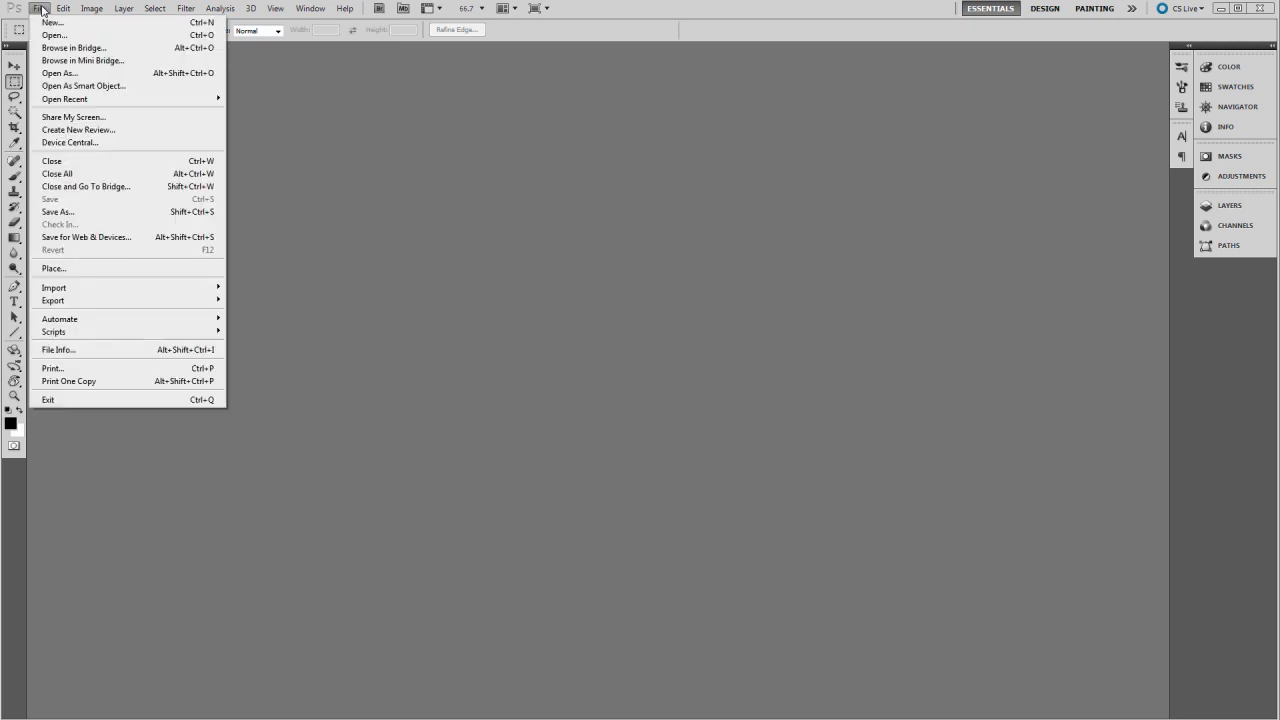
{"action": "left_click", "coordinate": [52, 22]}
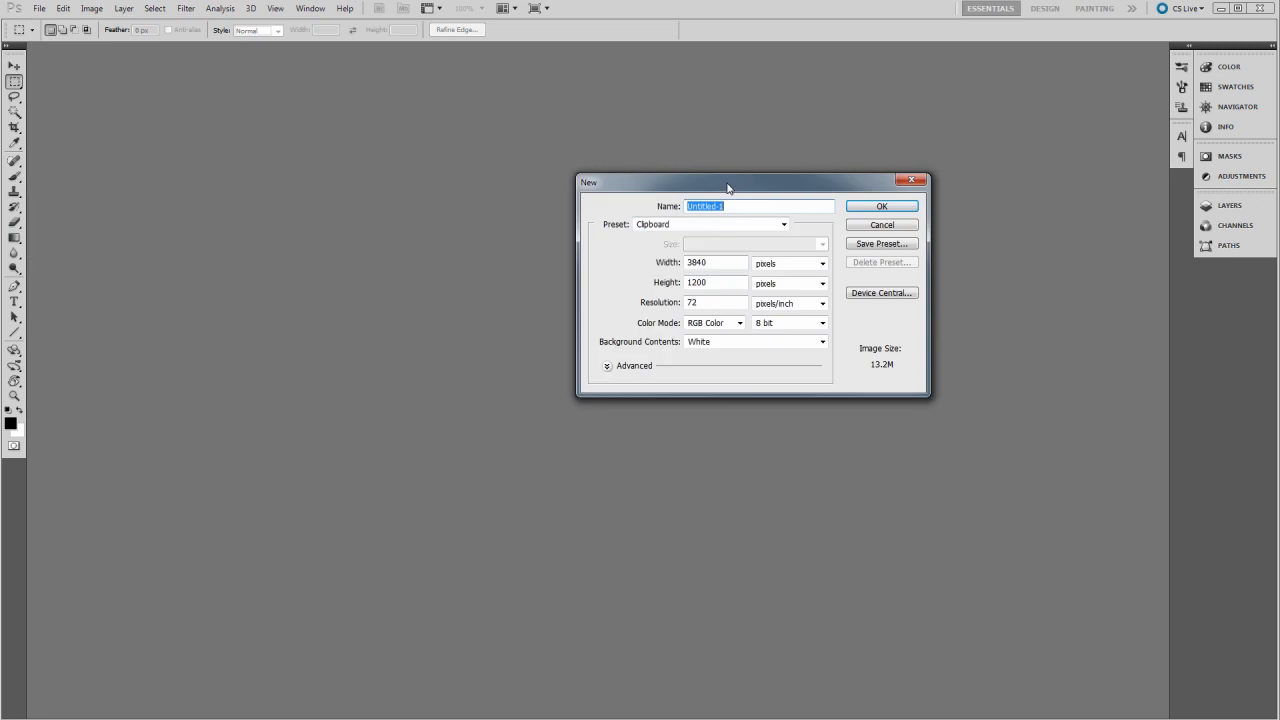
{"action": "left_click_drag", "start_coordinate": [727, 188], "coordinate": [589, 240]}
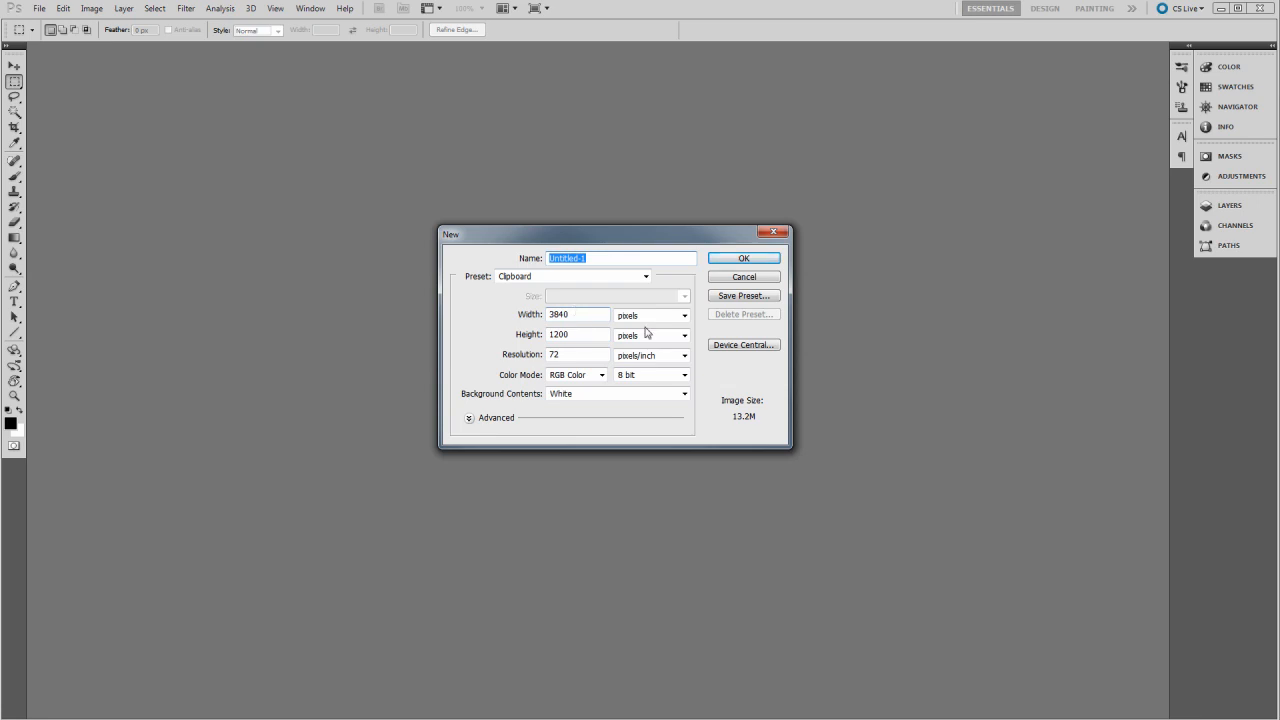
{"action": "left_click", "coordinate": [755, 263]}
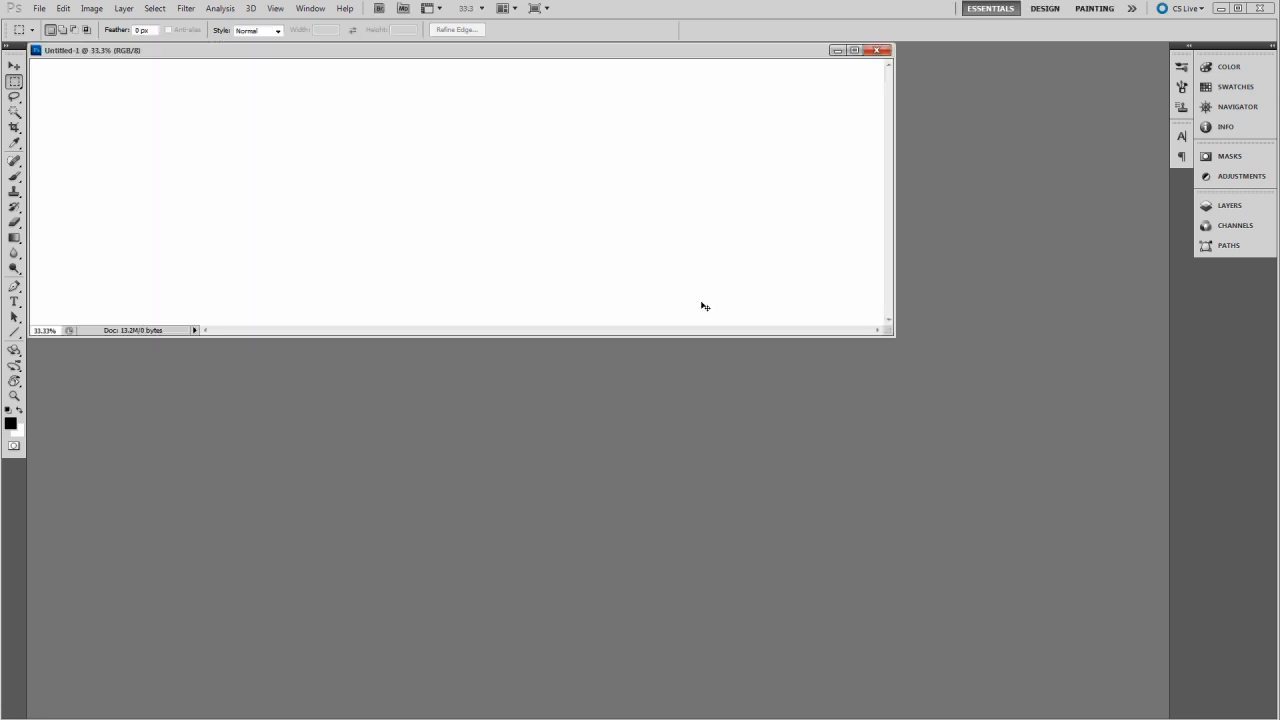
{"action": "key", "text": "ctrl+v"}
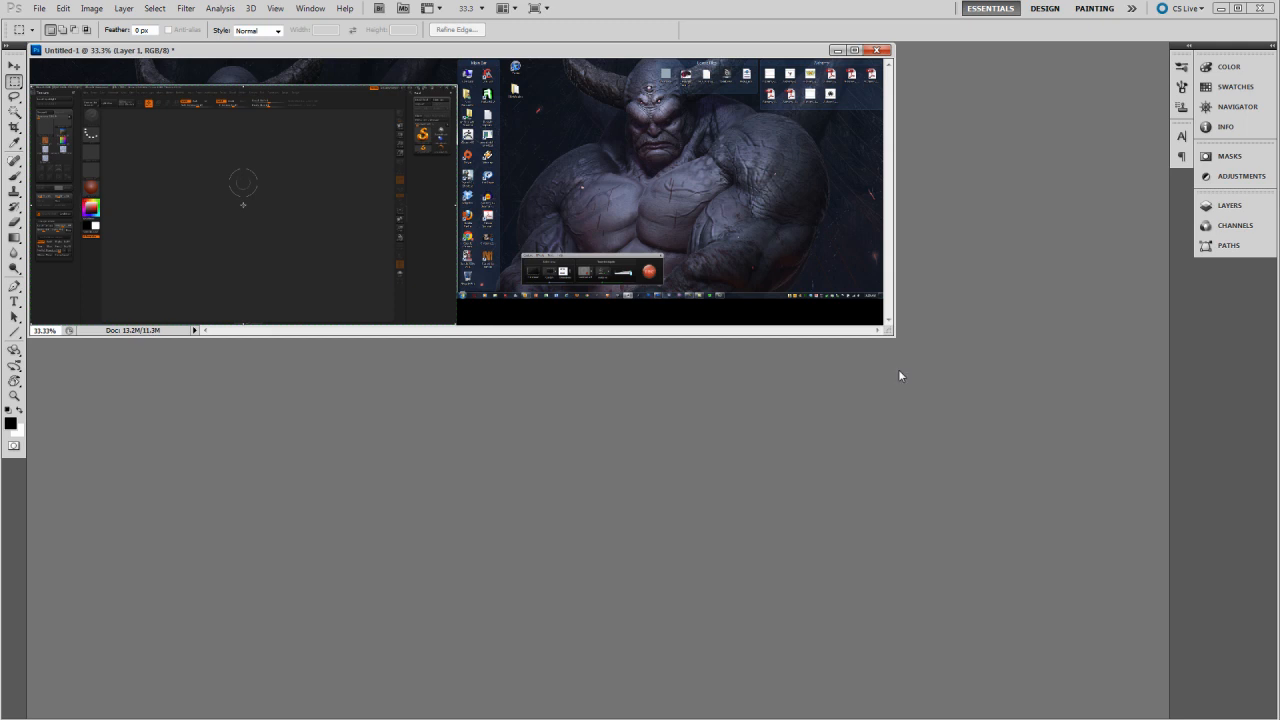
Step: Select the ZBrush canvas area in the pasted screenshot with a rectangular marquee from its upper-left to its lower-right corner
{"action": "left_click_drag", "start_coordinate": [894, 337], "coordinate": [1177, 495]}
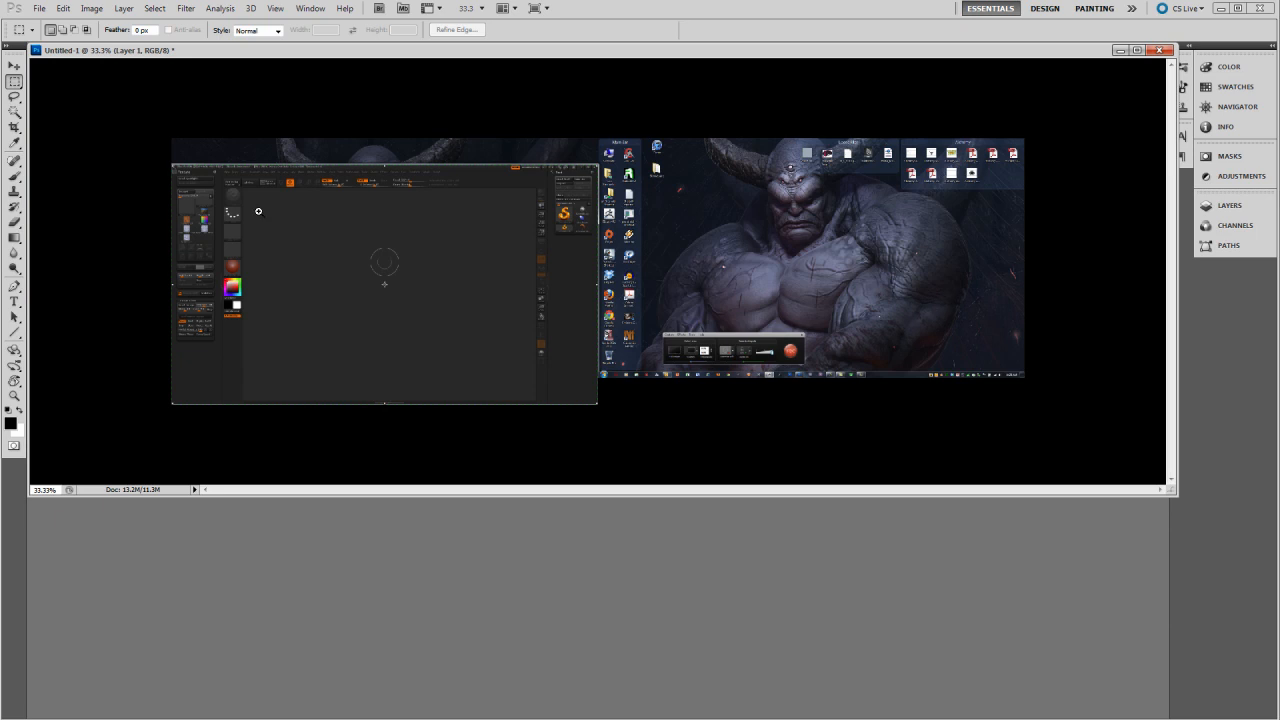
{"action": "left_click", "coordinate": [196, 183]}
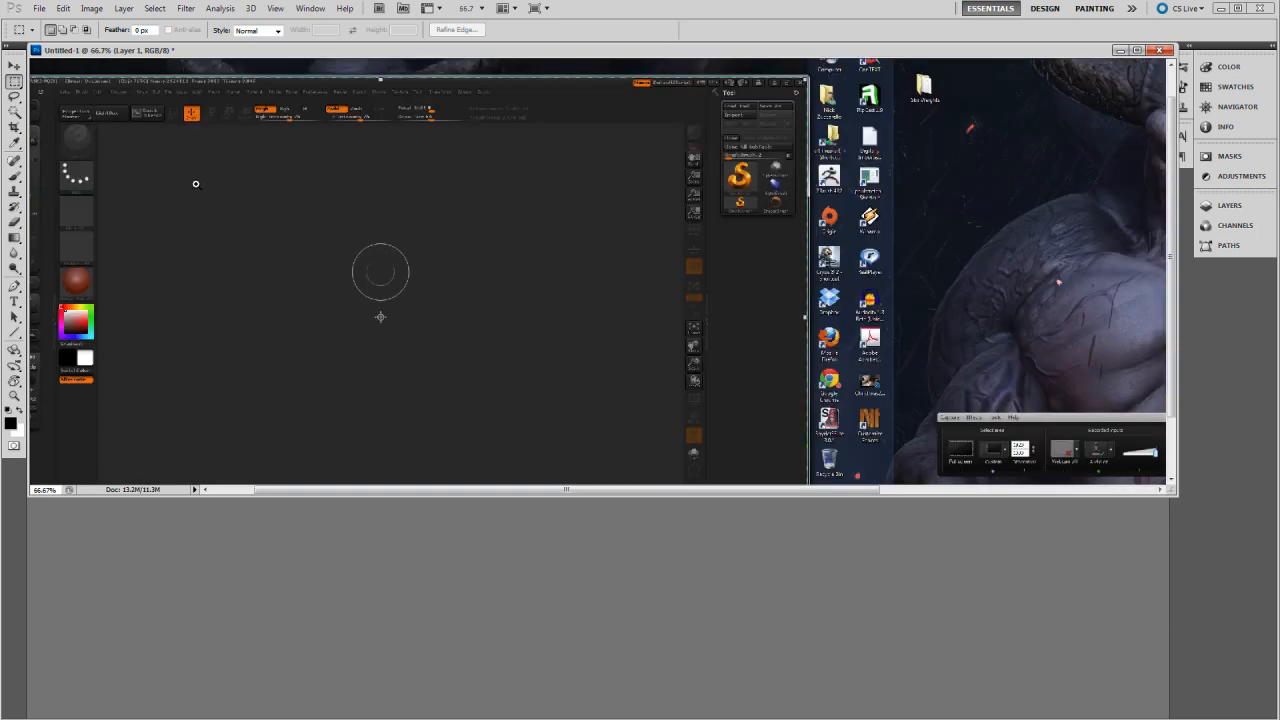
{"action": "left_click", "coordinate": [196, 183]}
{"action": "left_click_drag", "start_coordinate": [131, 148], "coordinate": [397, 268]}
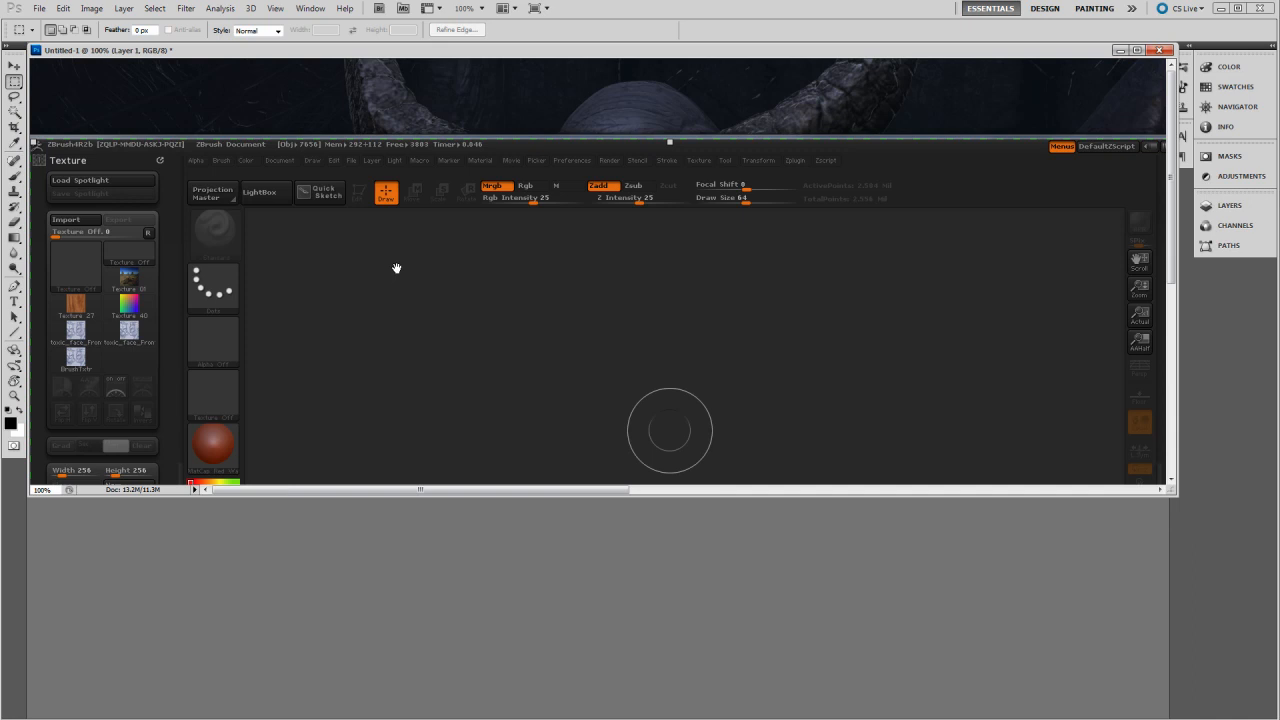
{"action": "left_click", "coordinate": [283, 240]}
{"action": "left_click_drag", "start_coordinate": [284, 240], "coordinate": [349, 286]}
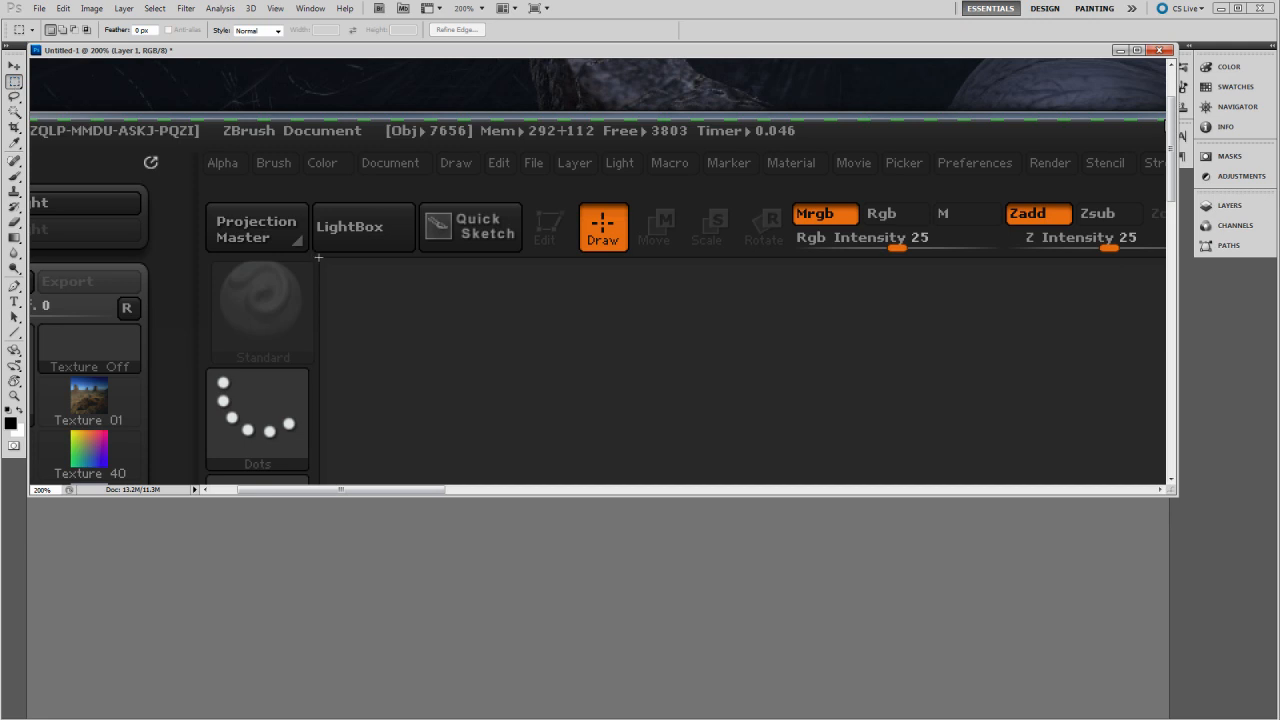
{"action": "left_click_drag", "start_coordinate": [426, 389], "coordinate": [839, 464]}
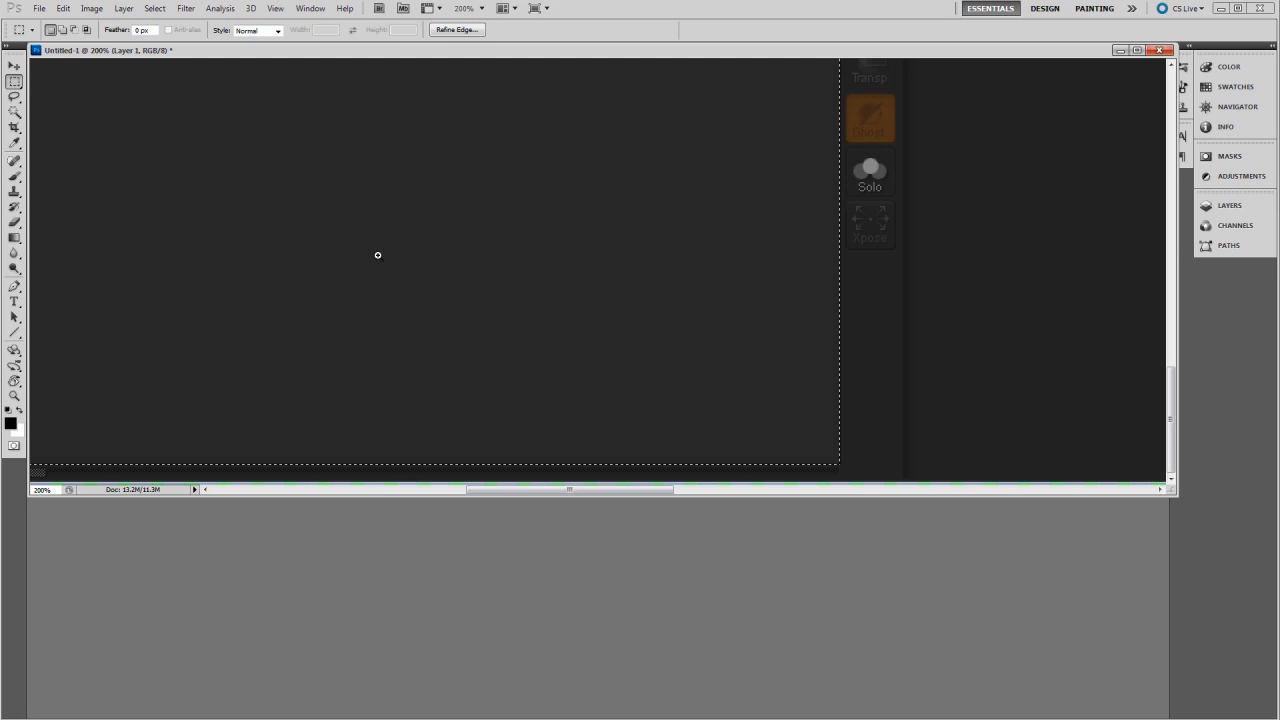
Step: Crop the screenshot to the selected canvas area and clear the selection
{"action": "left_click", "coordinate": [378, 251], "text": "alt"}
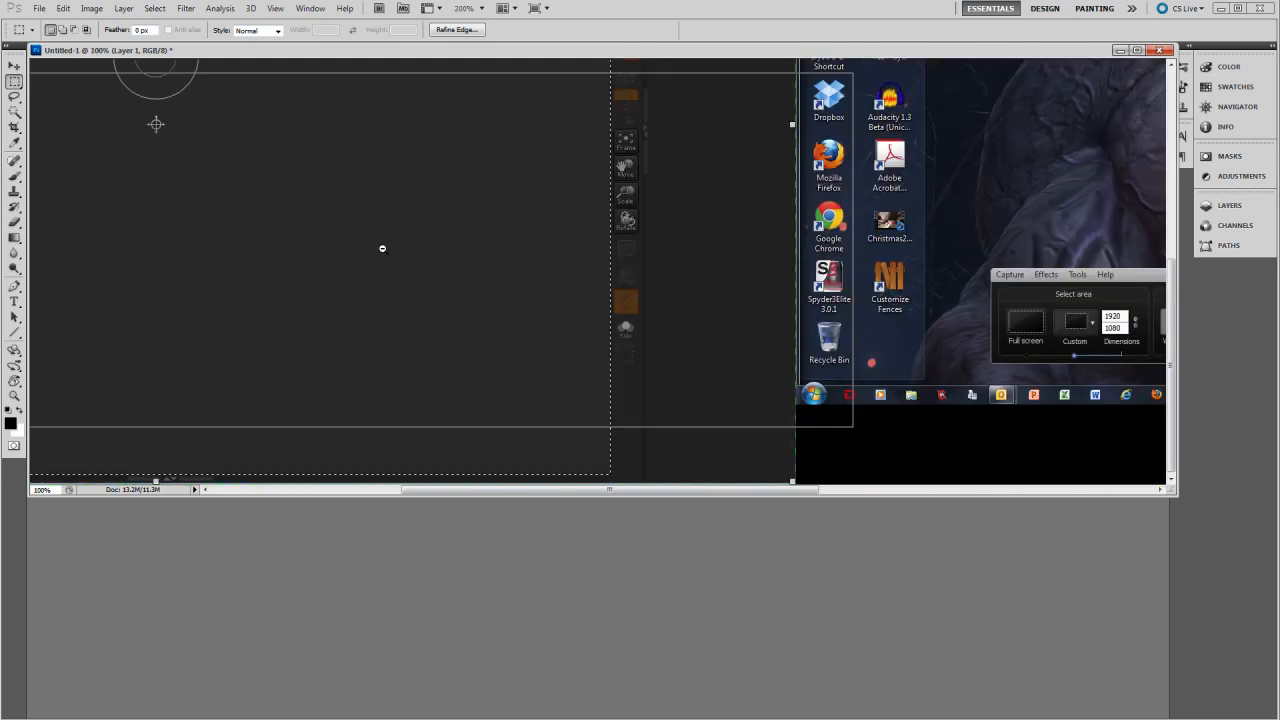
{"action": "left_click", "coordinate": [382, 248], "text": "alt"}
{"action": "left_click", "coordinate": [380, 245], "text": "alt"}
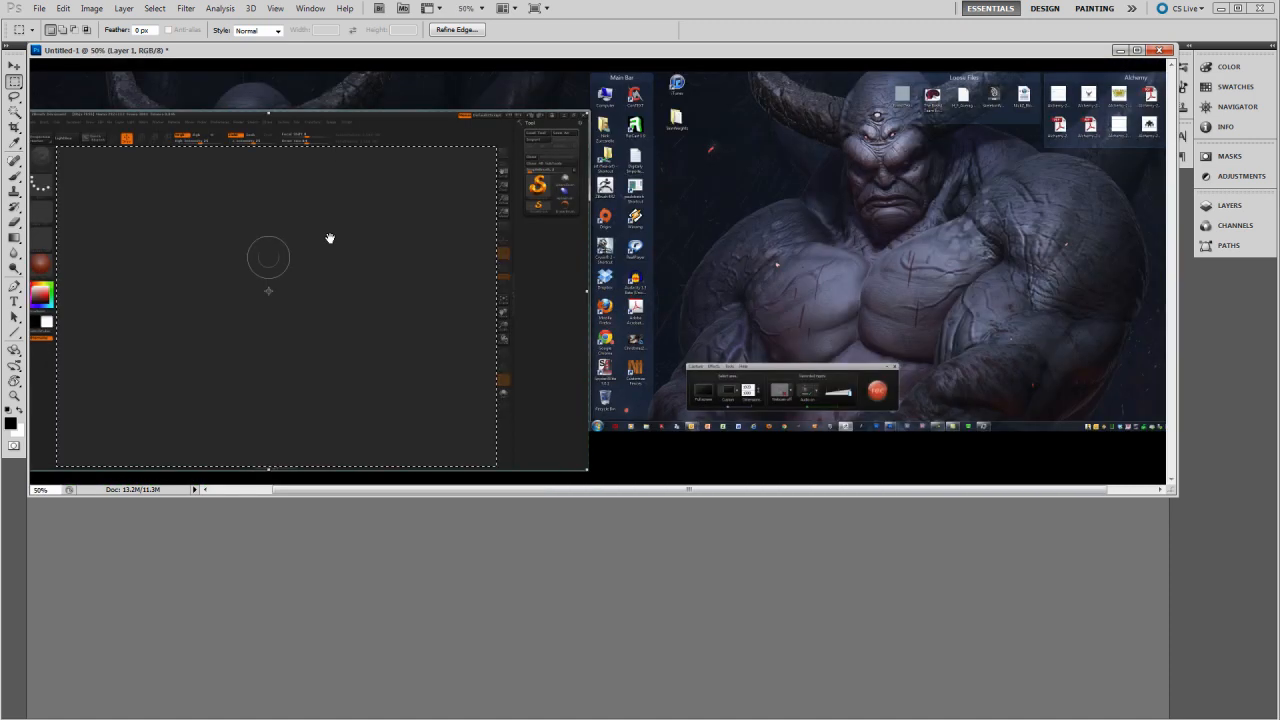
{"action": "left_click_drag", "start_coordinate": [238, 215], "coordinate": [319, 201]}
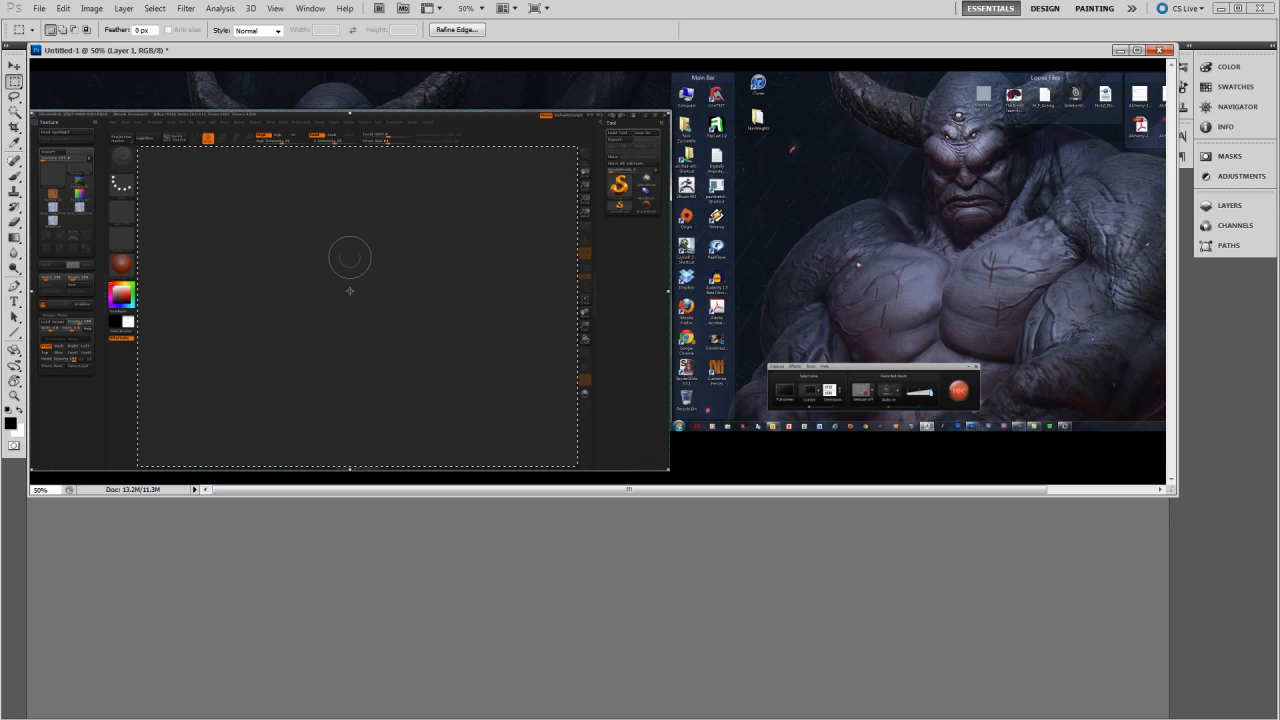
{"action": "left_click", "coordinate": [92, 8]}
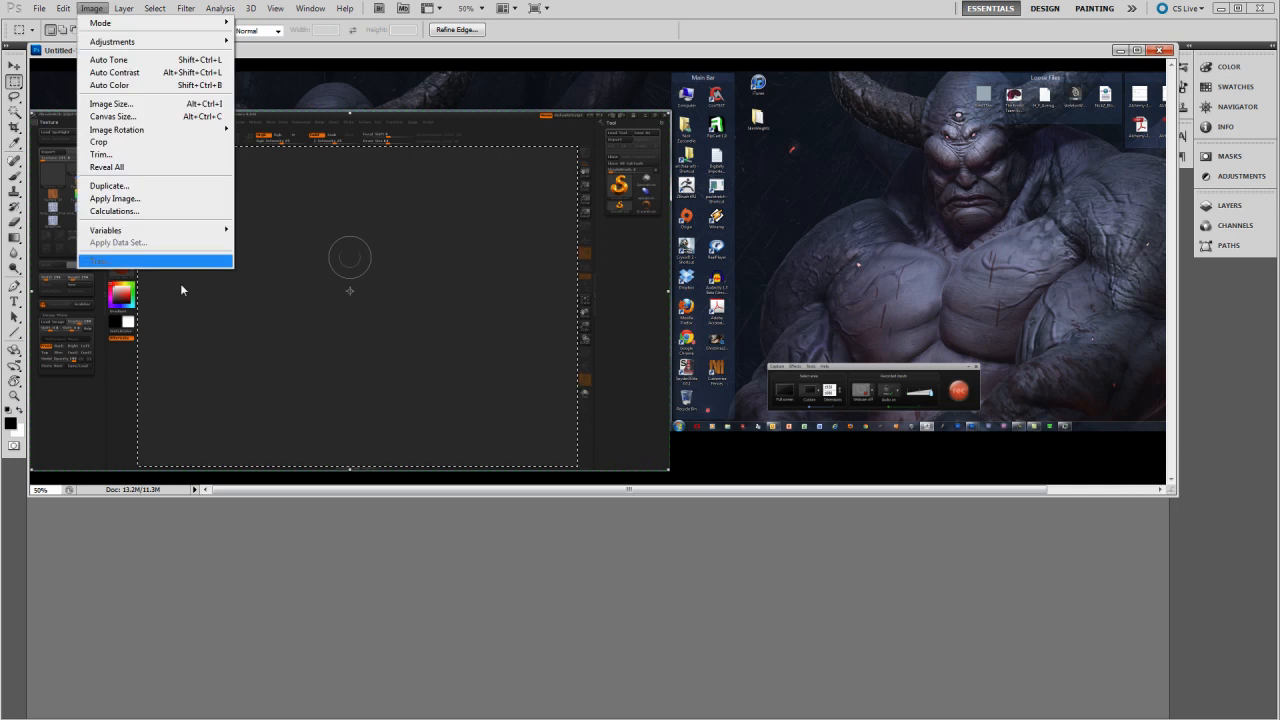
{"action": "left_click", "coordinate": [147, 145]}
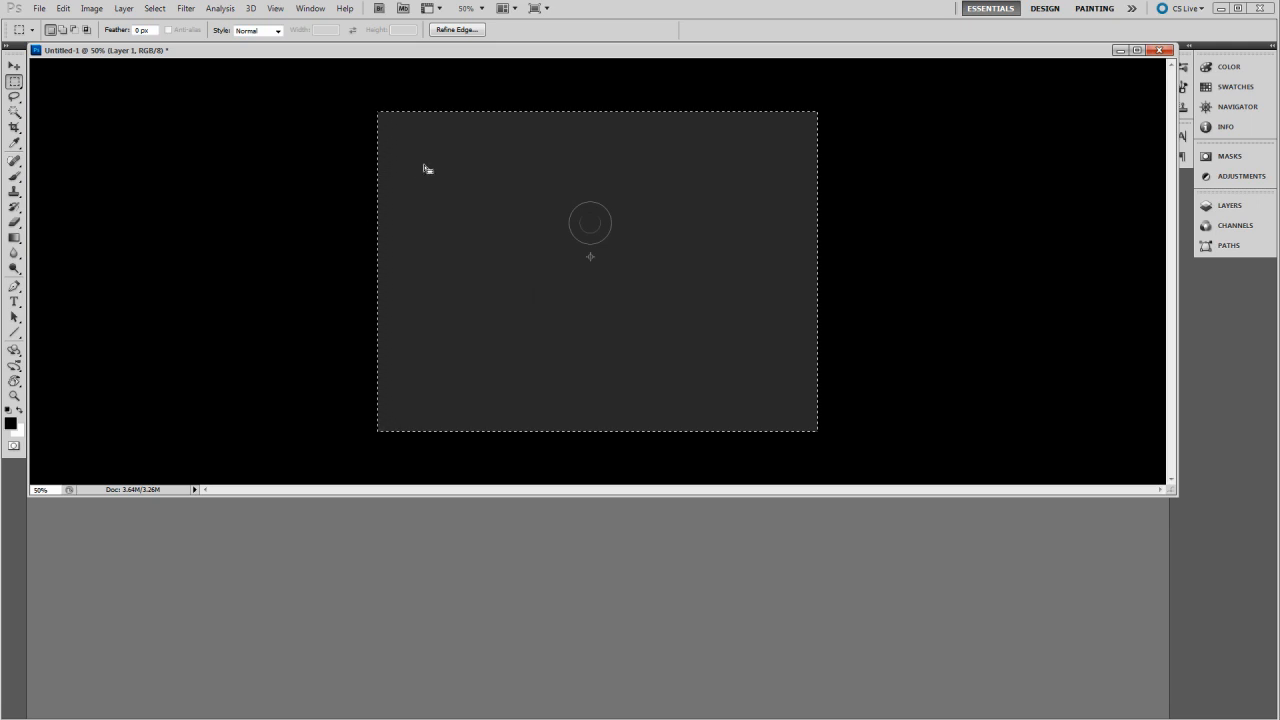
{"action": "left_click", "coordinate": [703, 394]}
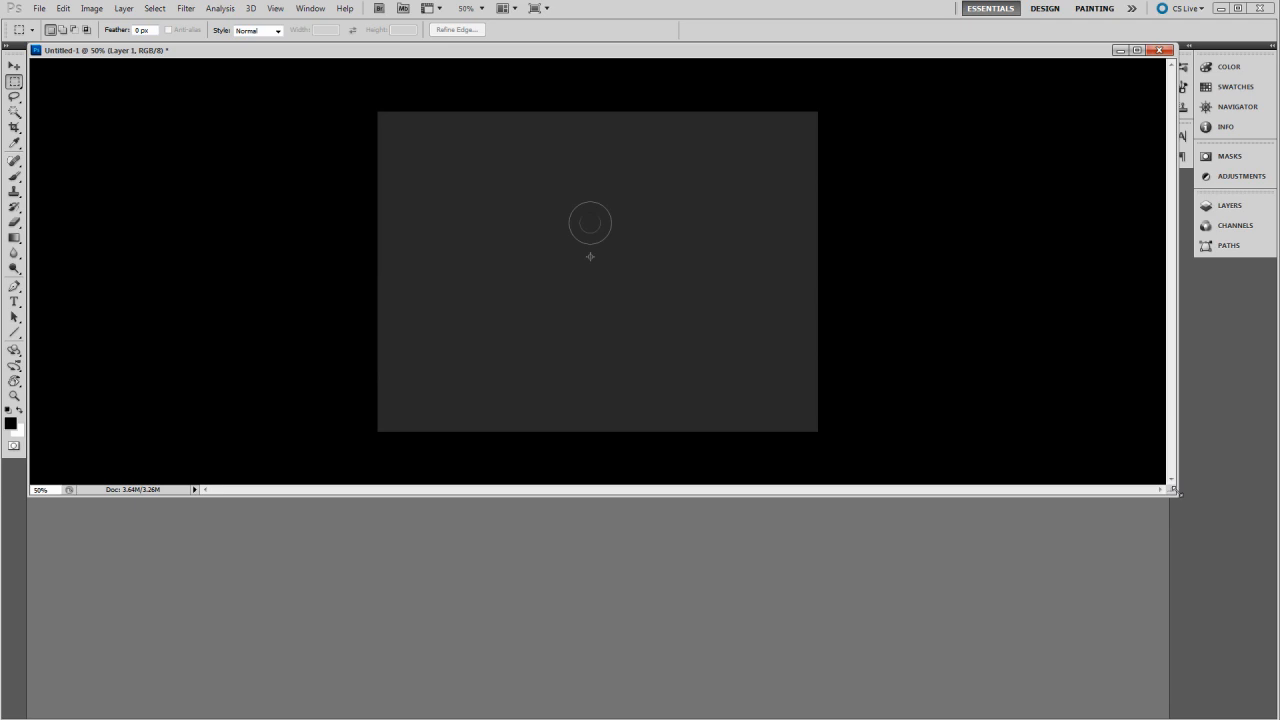
Step: Fit the cropped canvas window around its image and arrange the toxic_face_Front_Side.jpg.jpg window beside it for comparison
{"action": "left_click_drag", "start_coordinate": [1175, 491], "coordinate": [578, 454]}
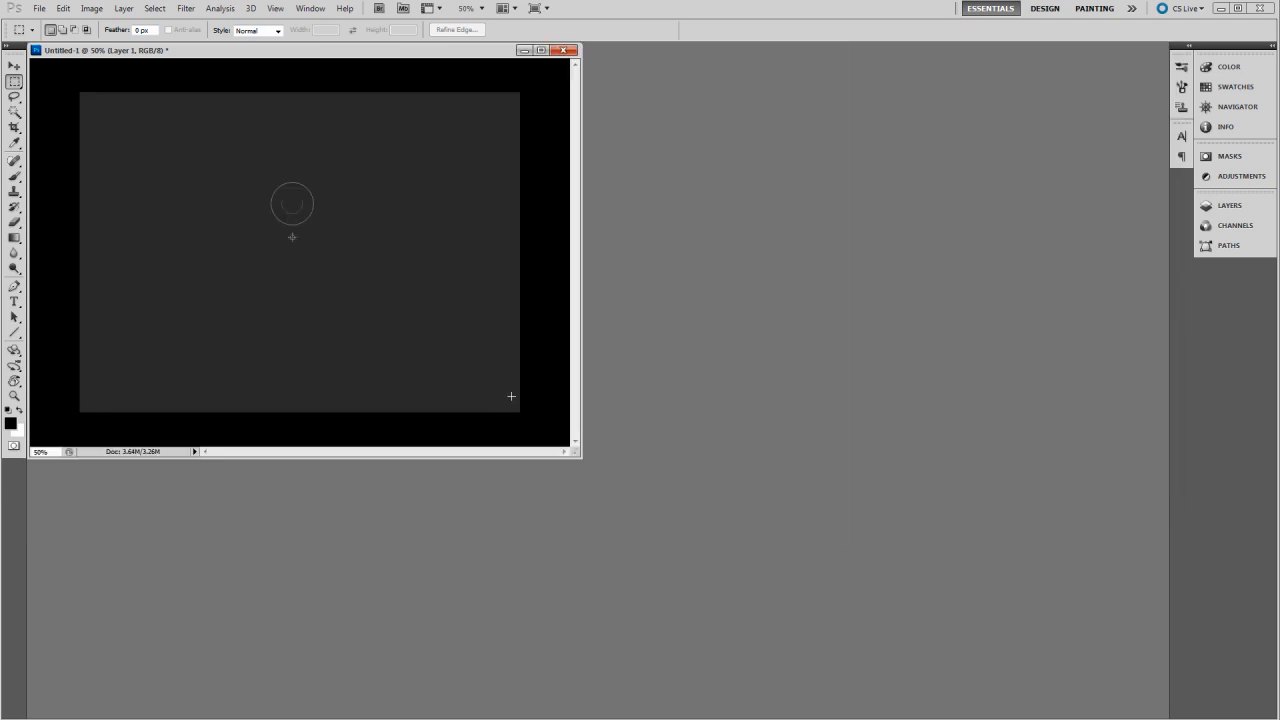
{"action": "left_click_drag", "start_coordinate": [393, 50], "coordinate": [499, 103]}
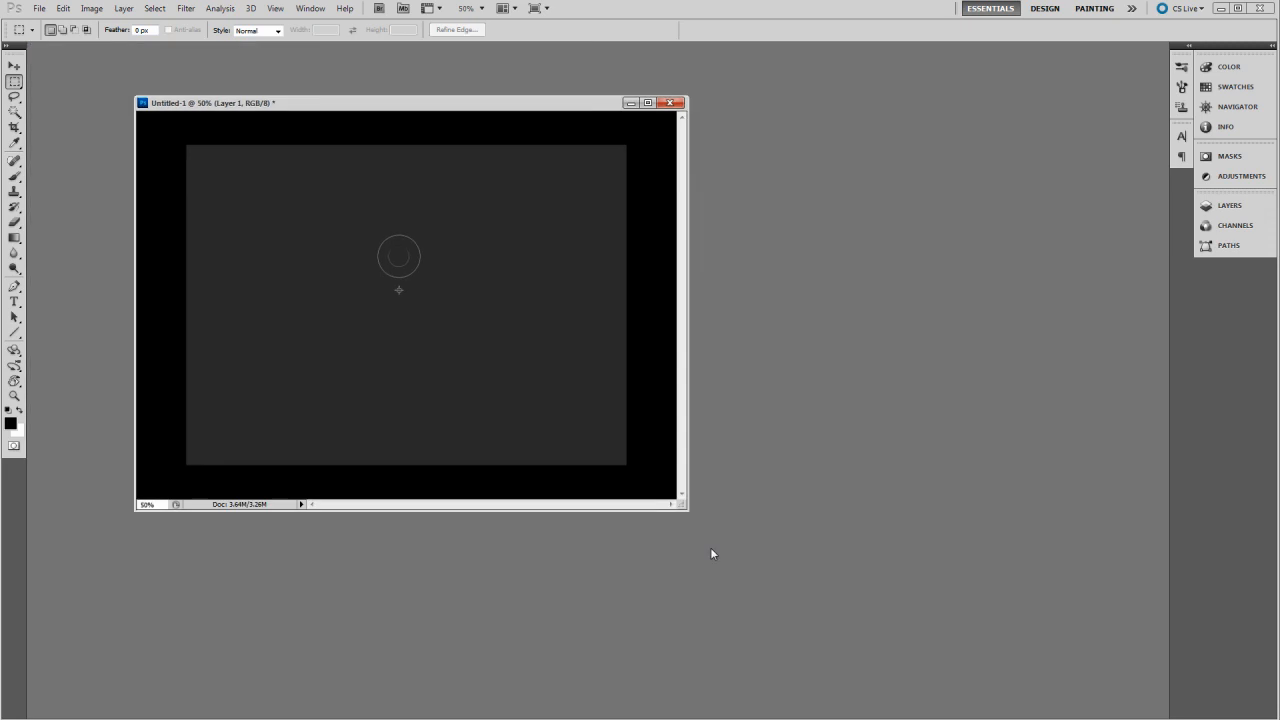
{"action": "left_click_drag", "start_coordinate": [686, 508], "coordinate": [662, 444]}
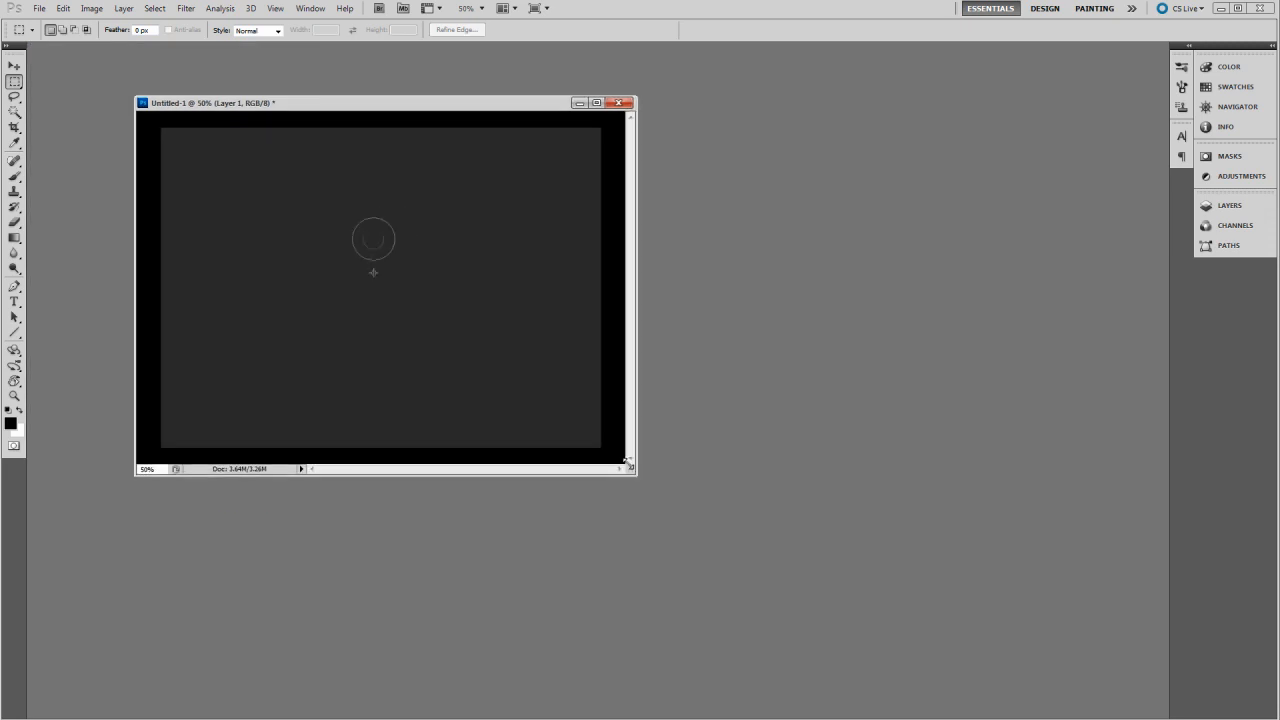
{"action": "left_click_drag", "start_coordinate": [625, 461], "coordinate": [622, 452]}
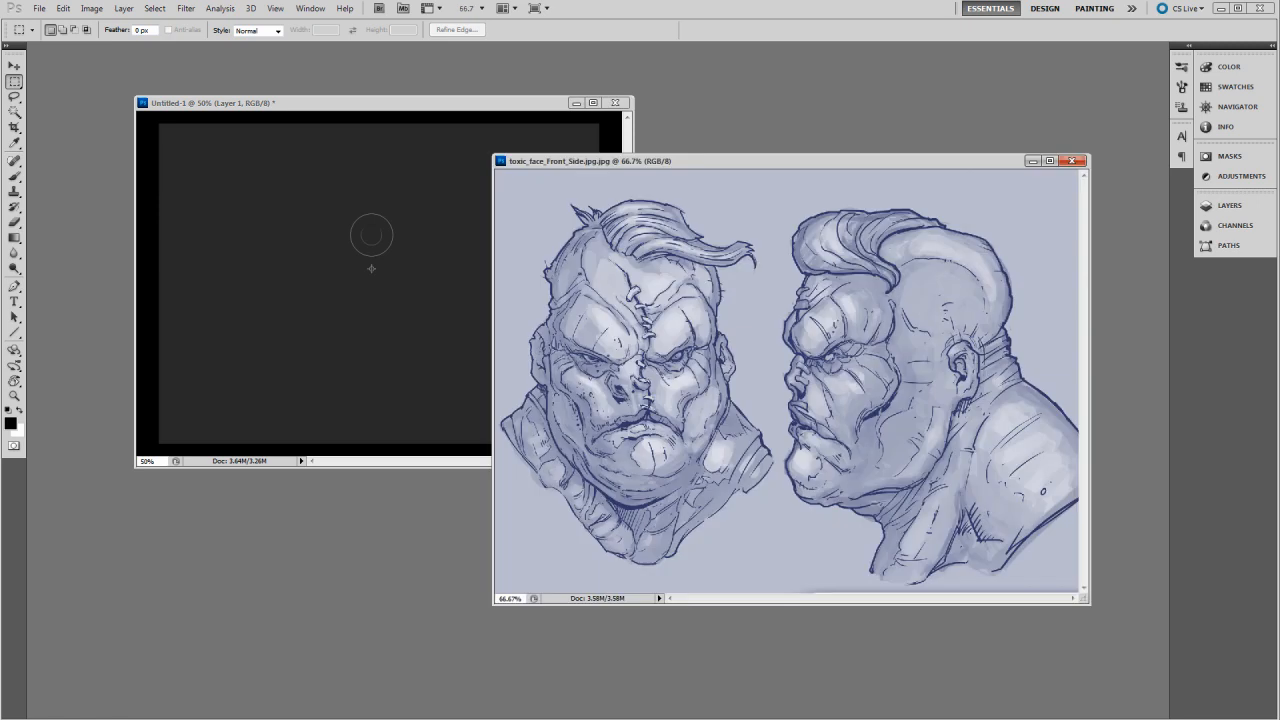
{"action": "left_click_drag", "start_coordinate": [756, 165], "coordinate": [675, 191]}
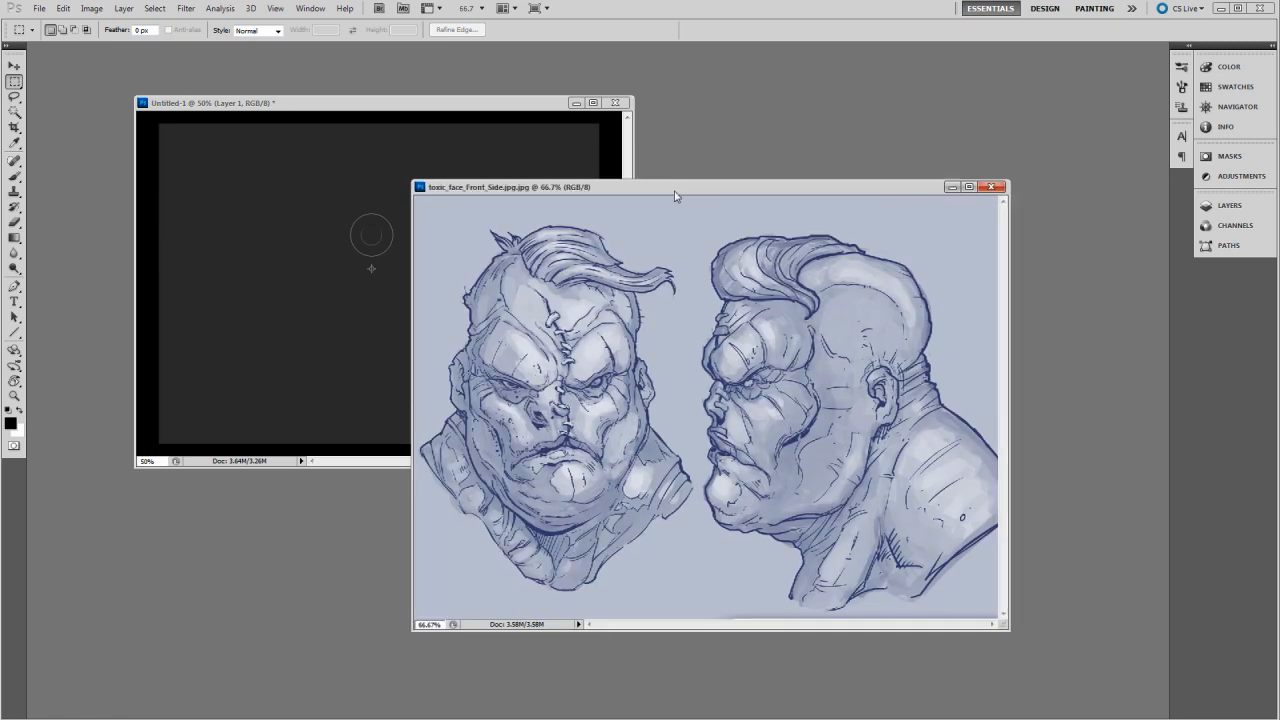
{"action": "left_click_drag", "start_coordinate": [1008, 630], "coordinate": [1087, 653]}
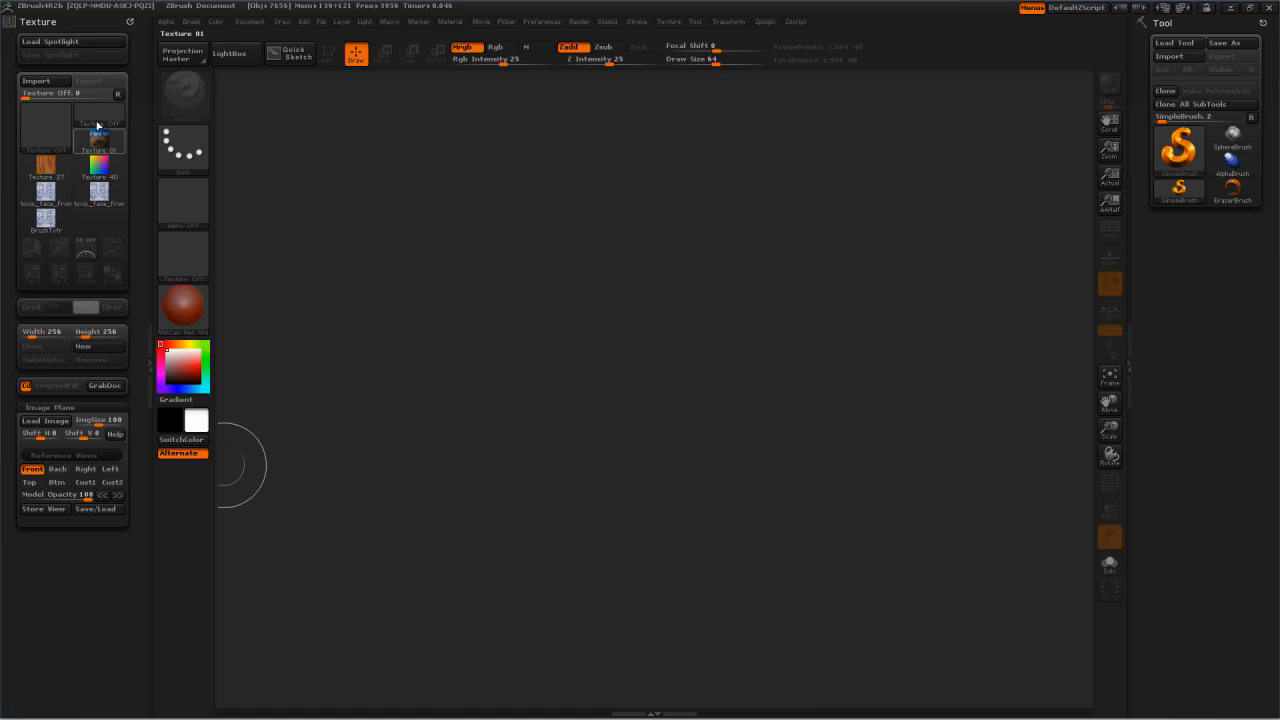
Step: Load the toxic_face_Front_Side JPG from the Zbrush ImagePlanes folder as the Front view's image plane
{"action": "left_click", "coordinate": [46, 421]}
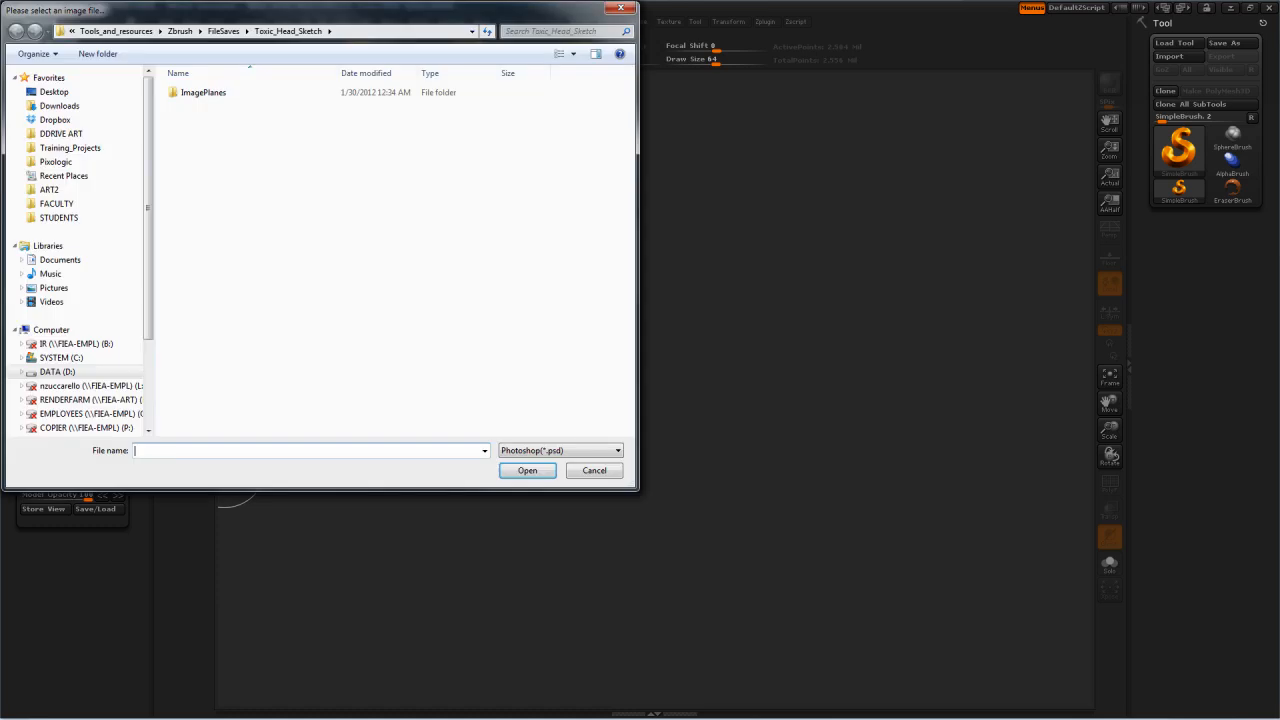
{"action": "left_click_drag", "start_coordinate": [253, 16], "coordinate": [615, 169]}
{"action": "double_click", "coordinate": [566, 248]}
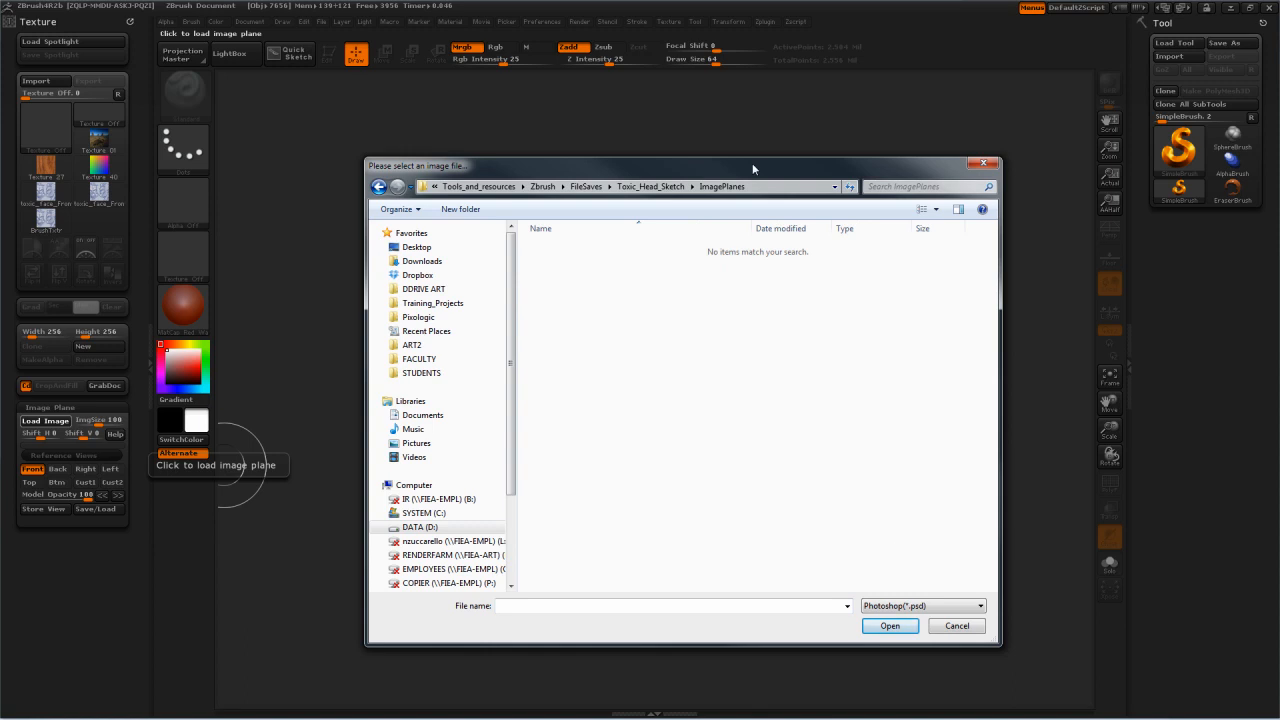
{"action": "left_click_drag", "start_coordinate": [753, 169], "coordinate": [681, 128]}
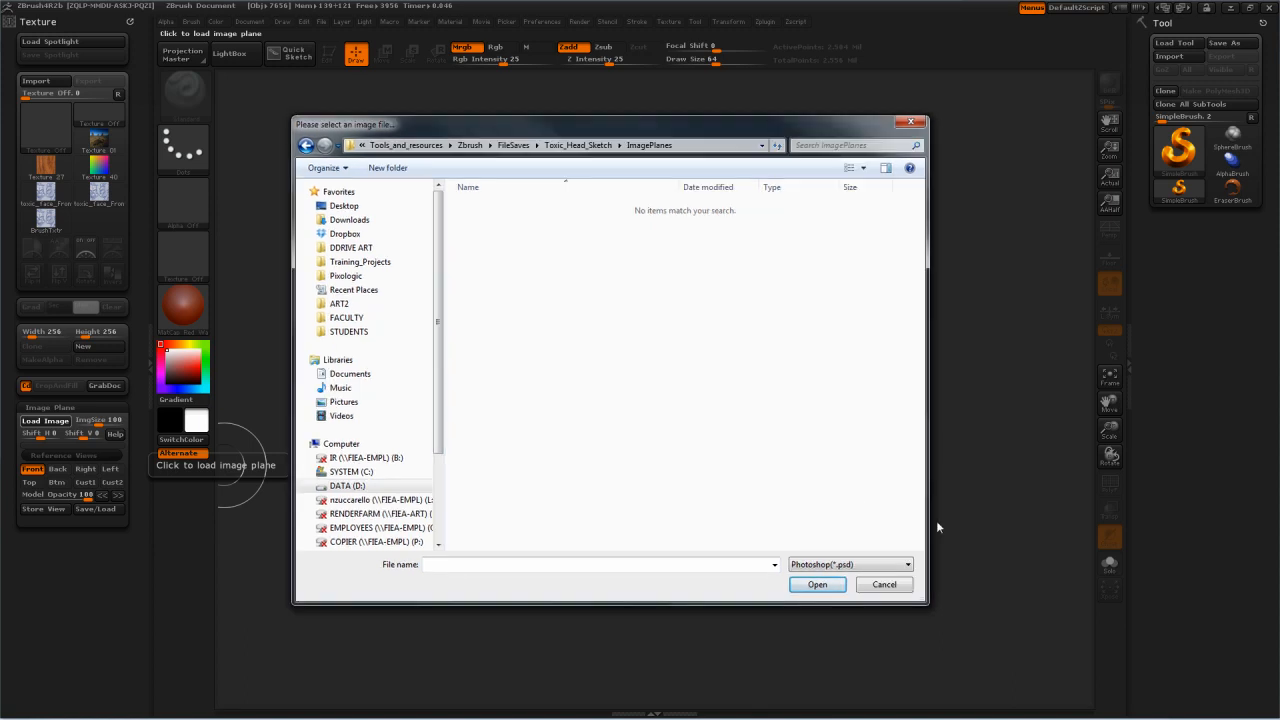
{"action": "left_click", "coordinate": [907, 565]}
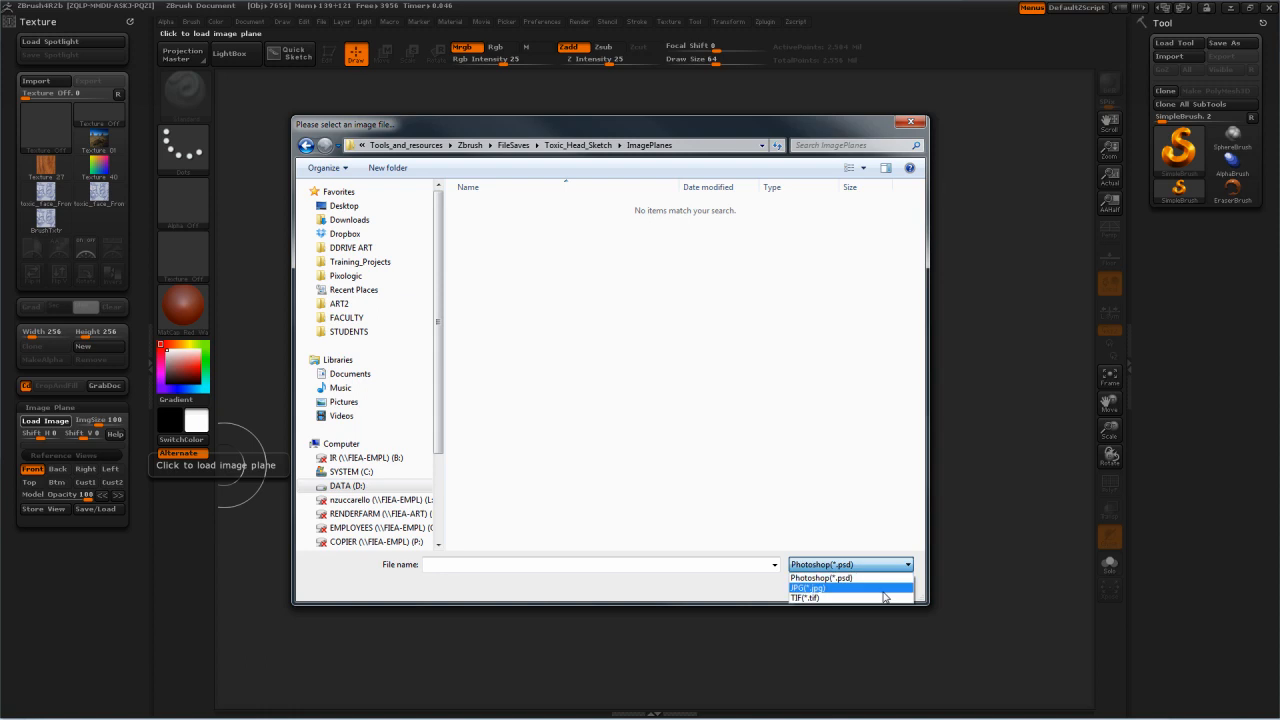
{"action": "left_click", "coordinate": [830, 589]}
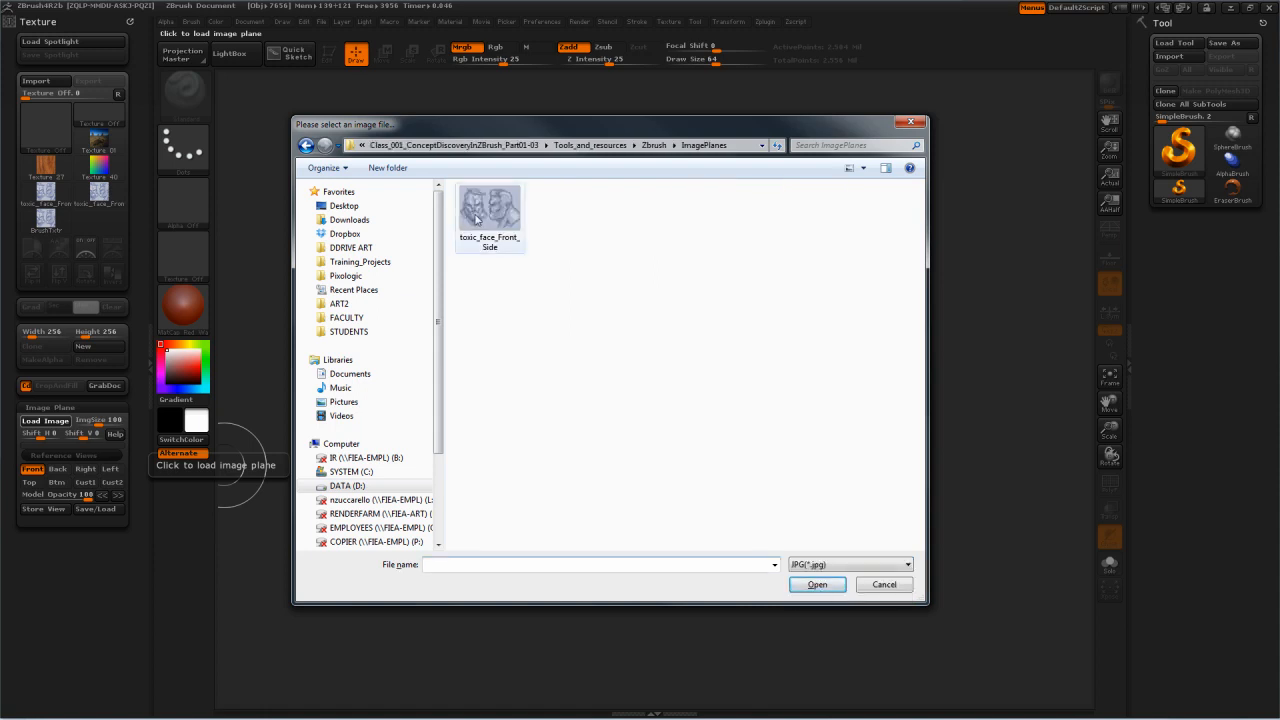
{"action": "left_click", "coordinate": [476, 220]}
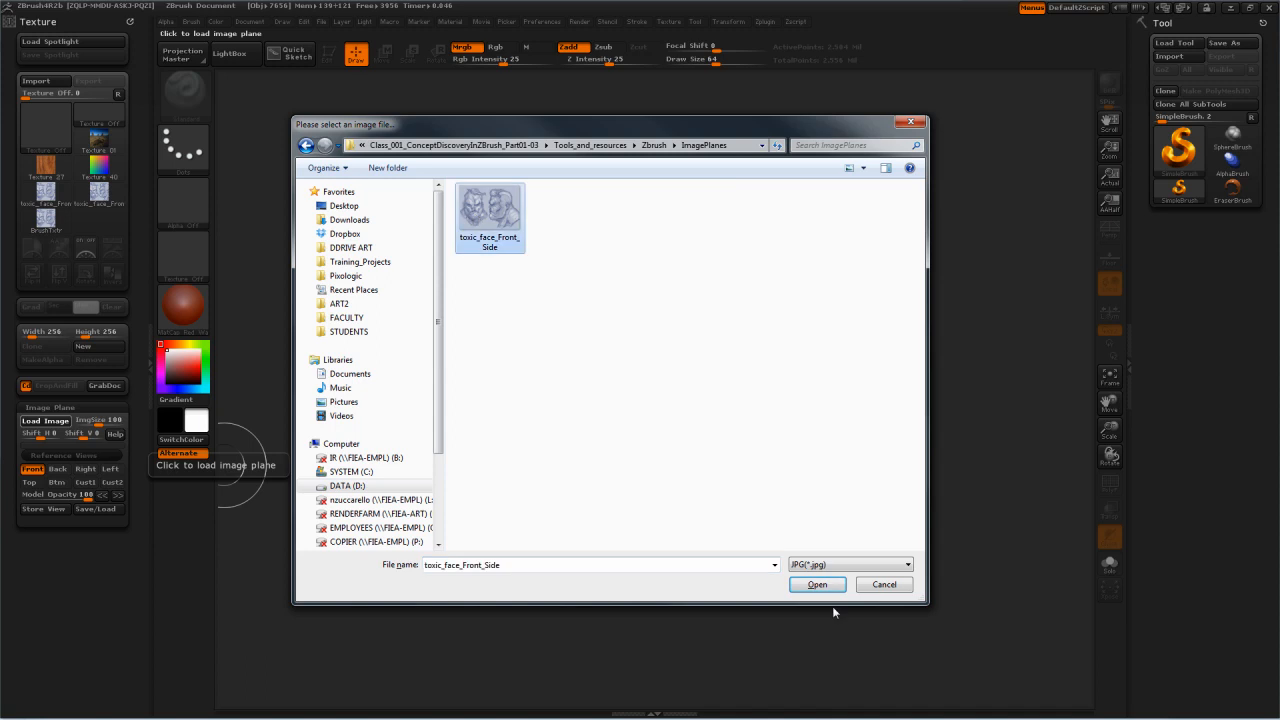
{"action": "left_click", "coordinate": [817, 585]}
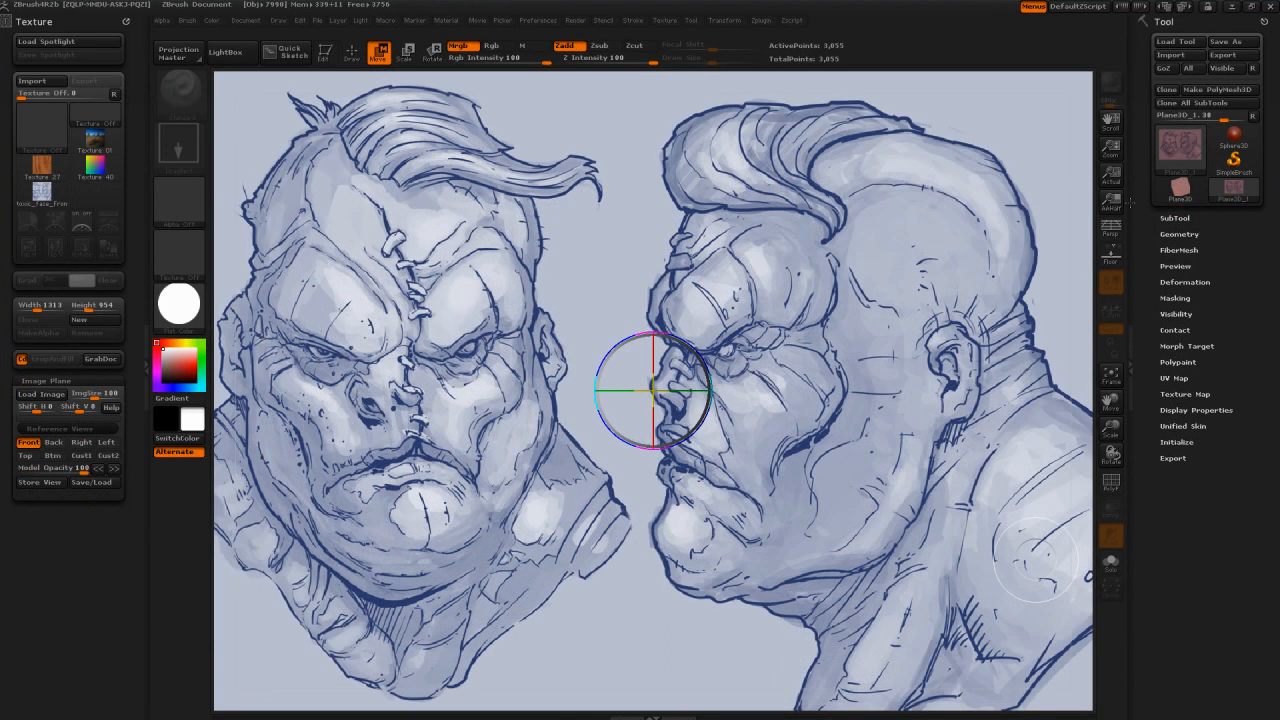
Step: Draw a Sphere3D centred over the front face sketch and put it into Edit mode
{"action": "left_click", "coordinate": [1236, 142]}
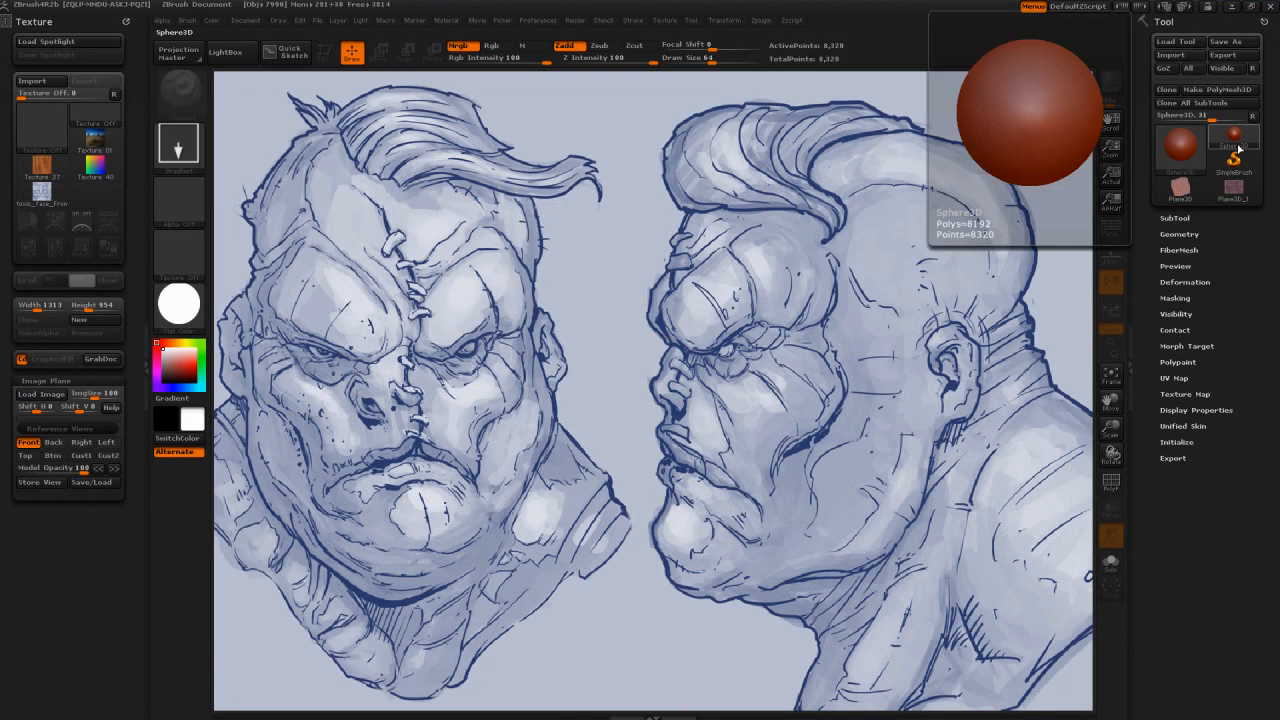
{"action": "left_click", "coordinate": [1175, 217]}
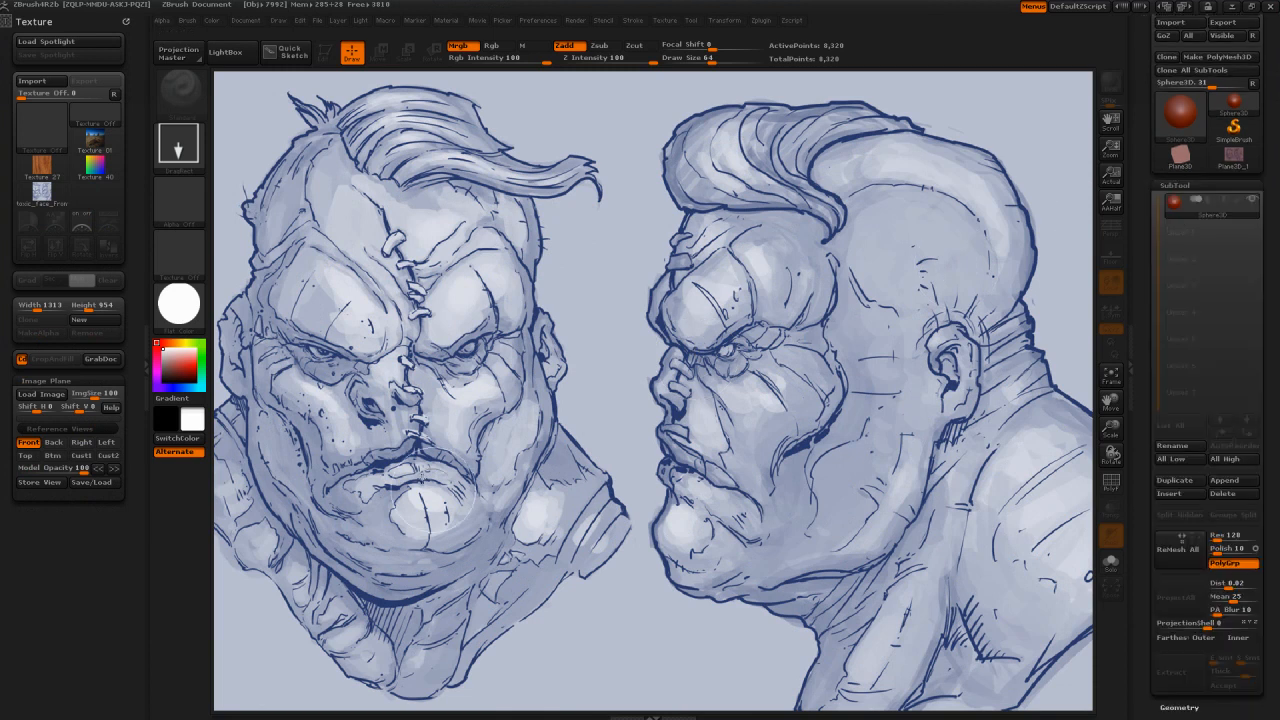
{"action": "left_click_drag", "start_coordinate": [413, 378], "coordinate": [417, 582]}
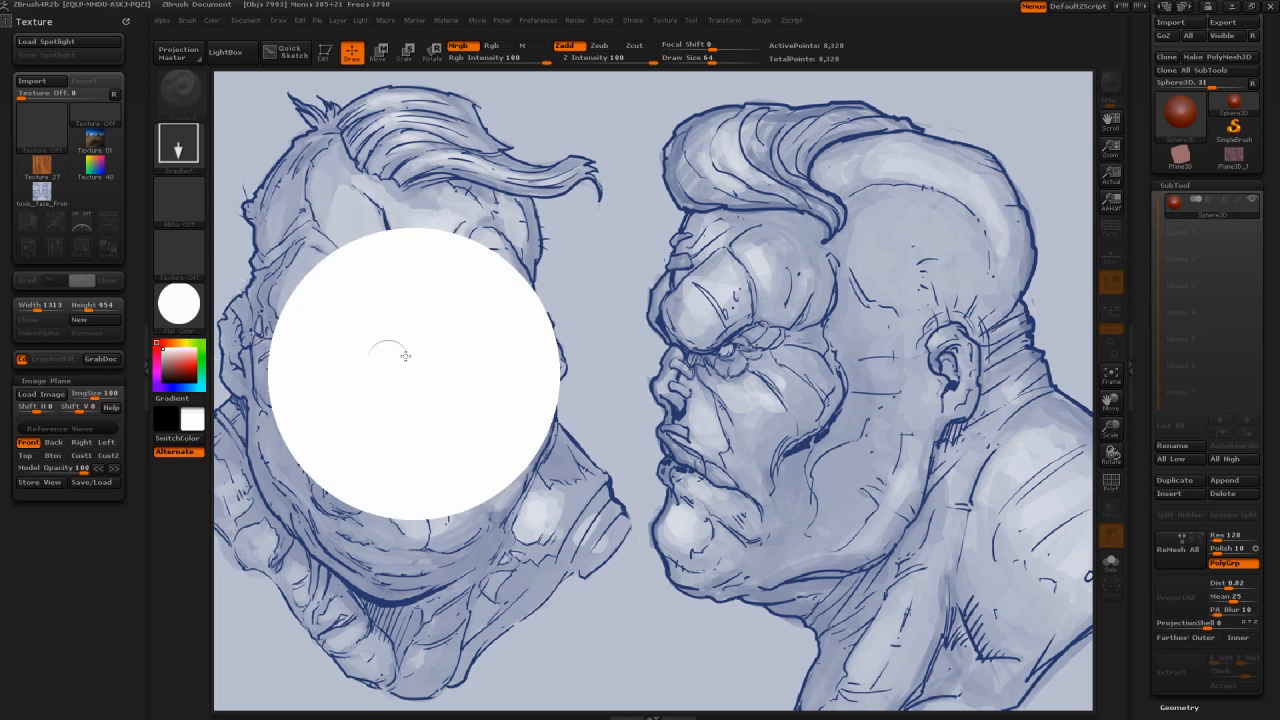
{"action": "key", "text": "t"}
Step: Give the sphere the MatCap Red Wax material and convert it to a PolyMesh3D
{"action": "left_click", "coordinate": [189, 316]}
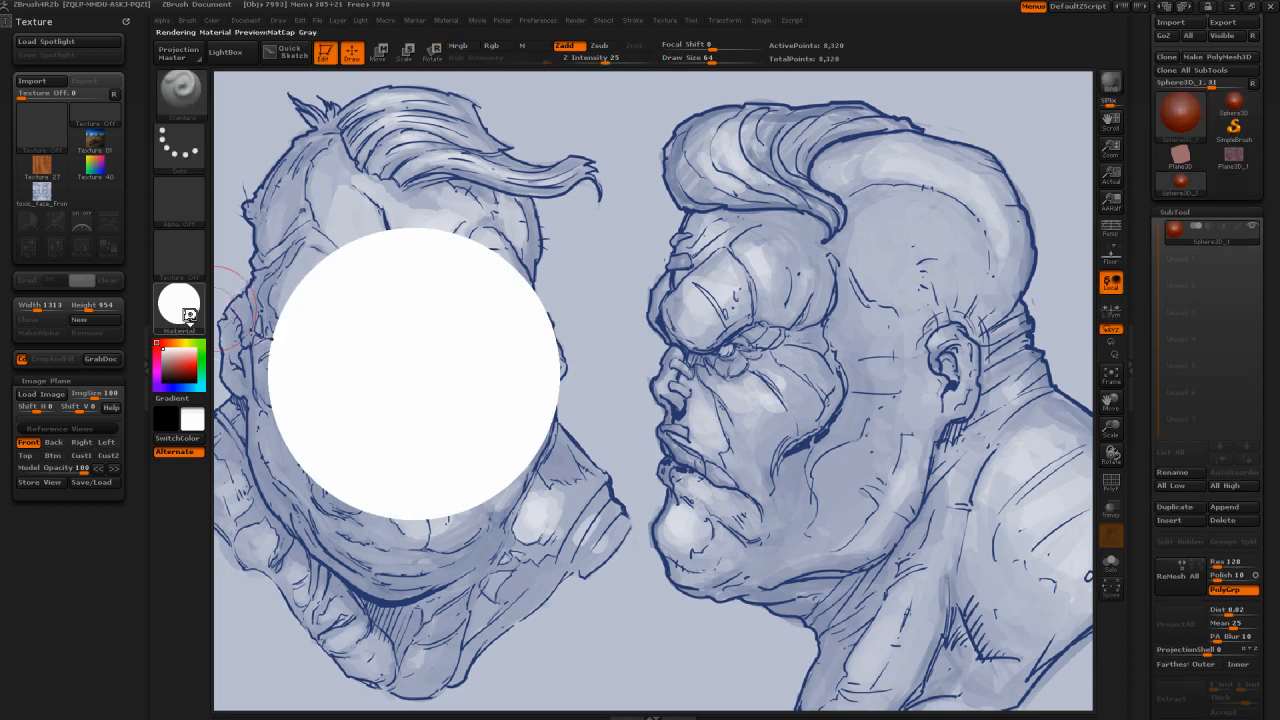
{"action": "left_click", "coordinate": [303, 320]}
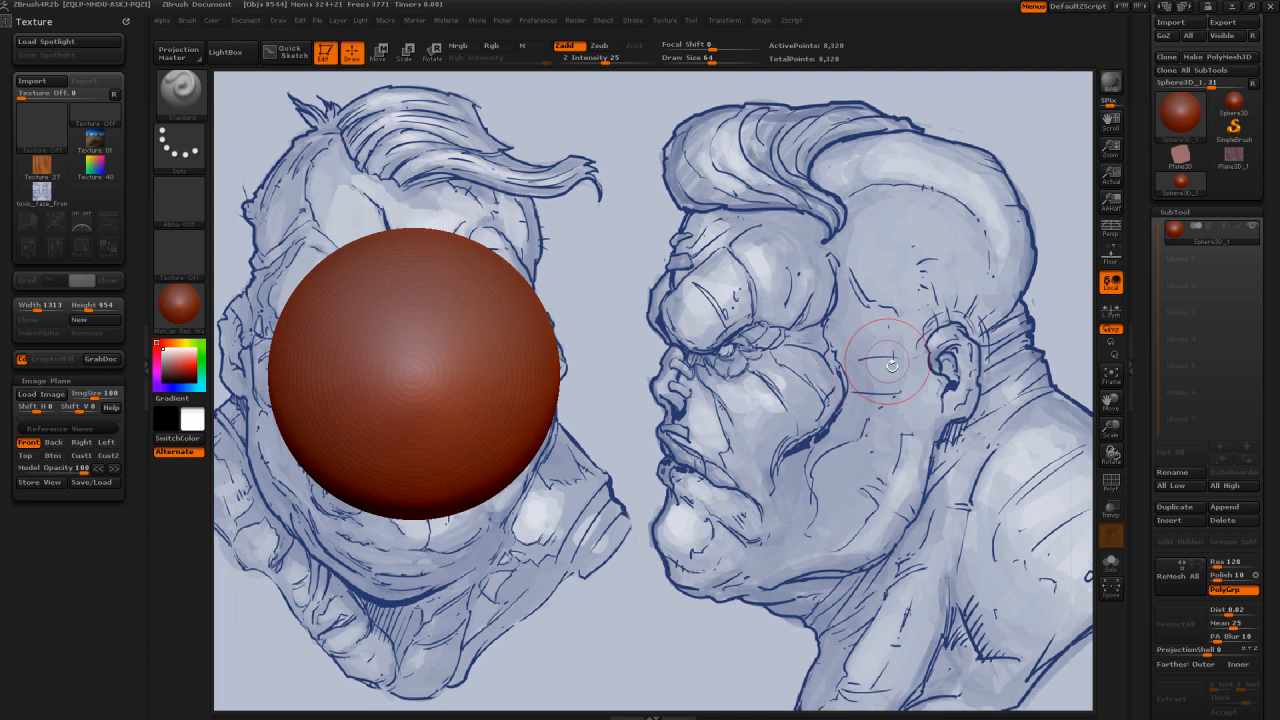
{"action": "left_click", "coordinate": [1228, 58]}
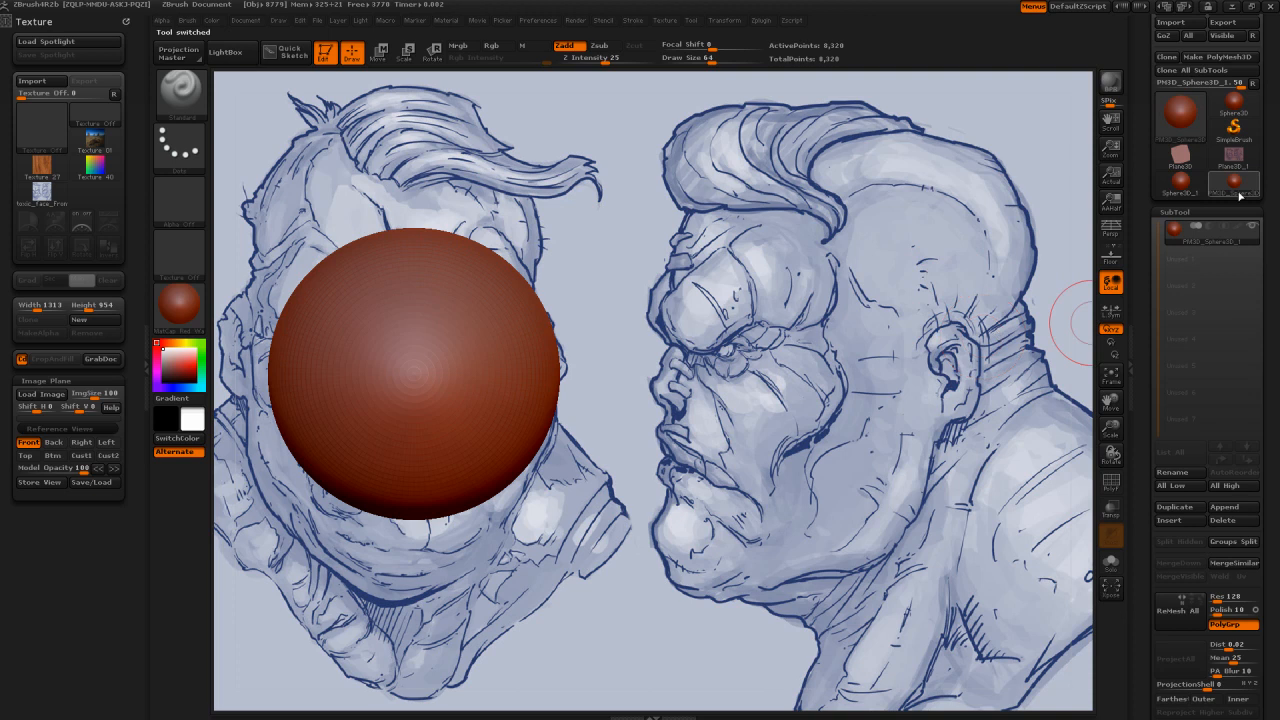
{"action": "mouse_move", "coordinate": [1245, 200]}
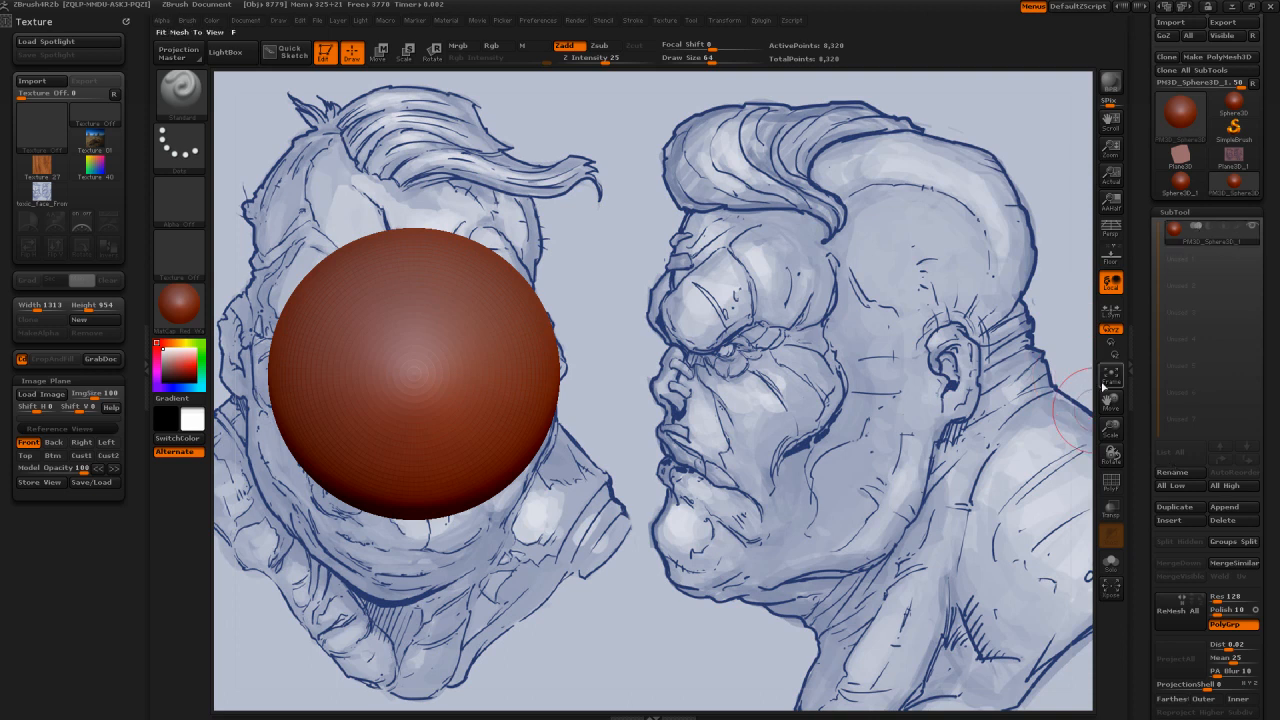
{"action": "left_click_drag", "start_coordinate": [455, 374], "coordinate": [449, 349]}
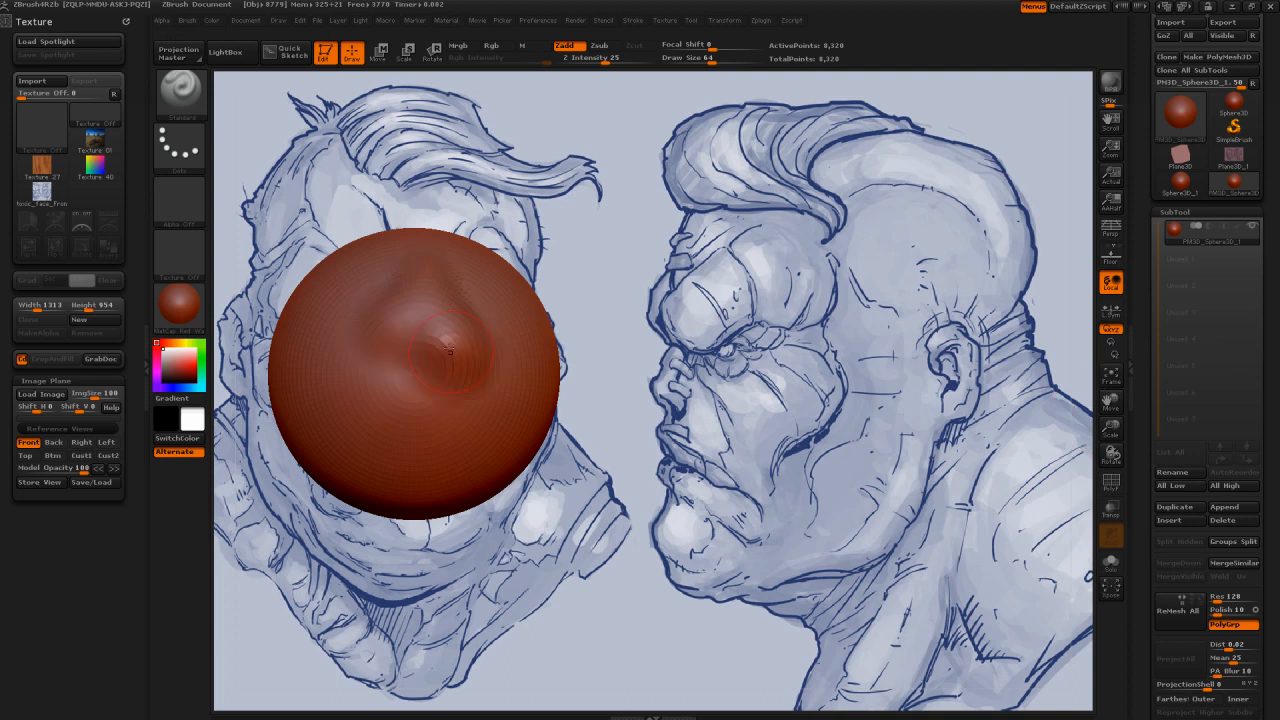
{"action": "key", "text": "ctrl+z"}
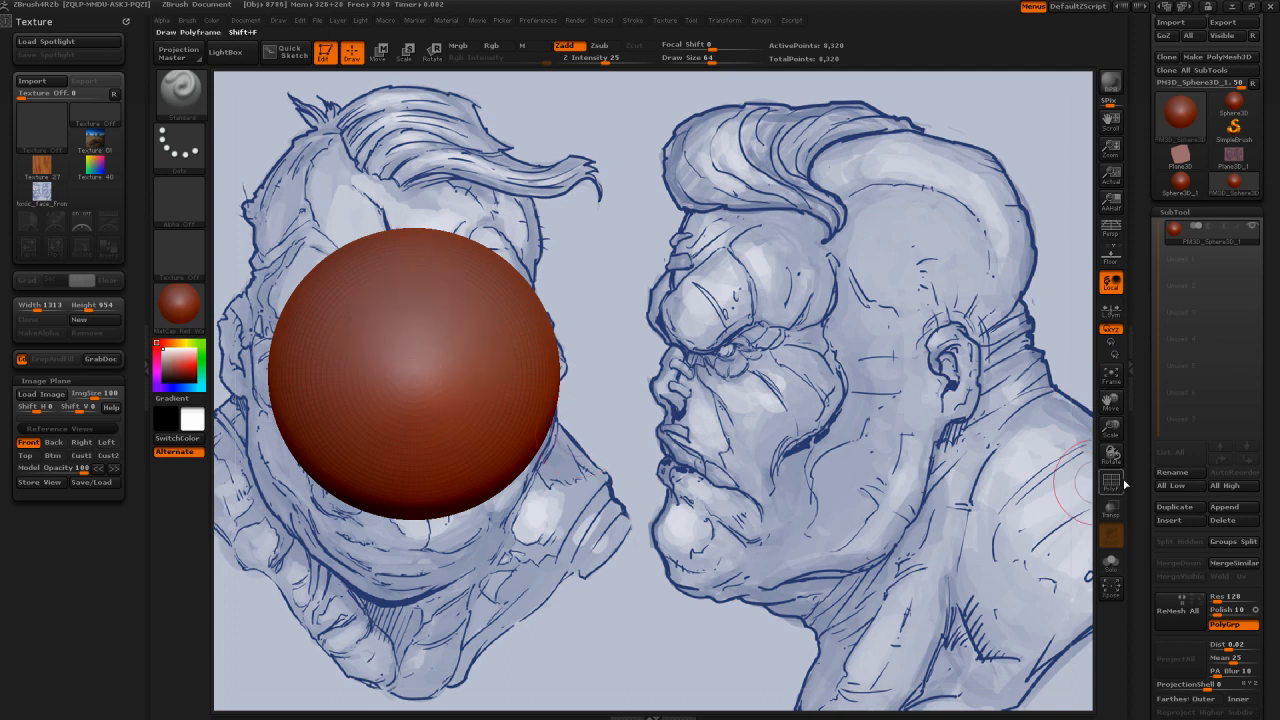
Step: Rename the sphere's subtool as Head
{"action": "left_click", "coordinate": [1187, 477]}
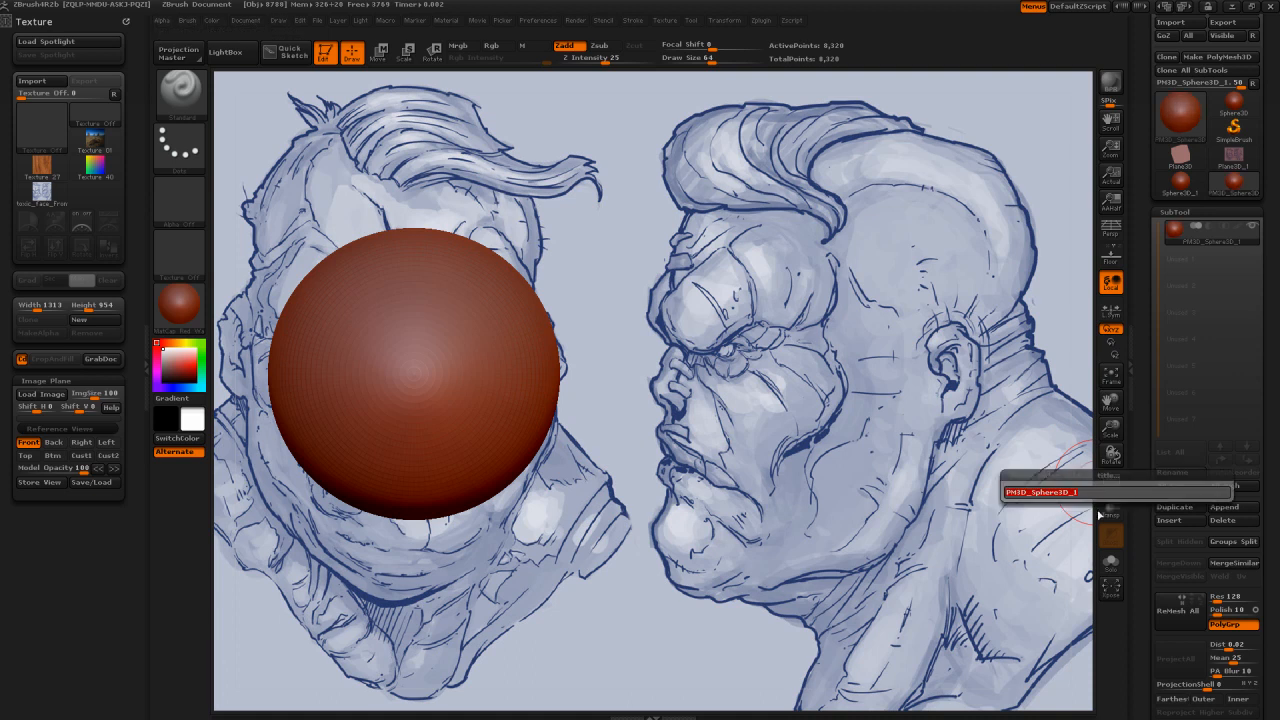
{"action": "type", "text": "head"}
{"action": "key", "text": "Return"}
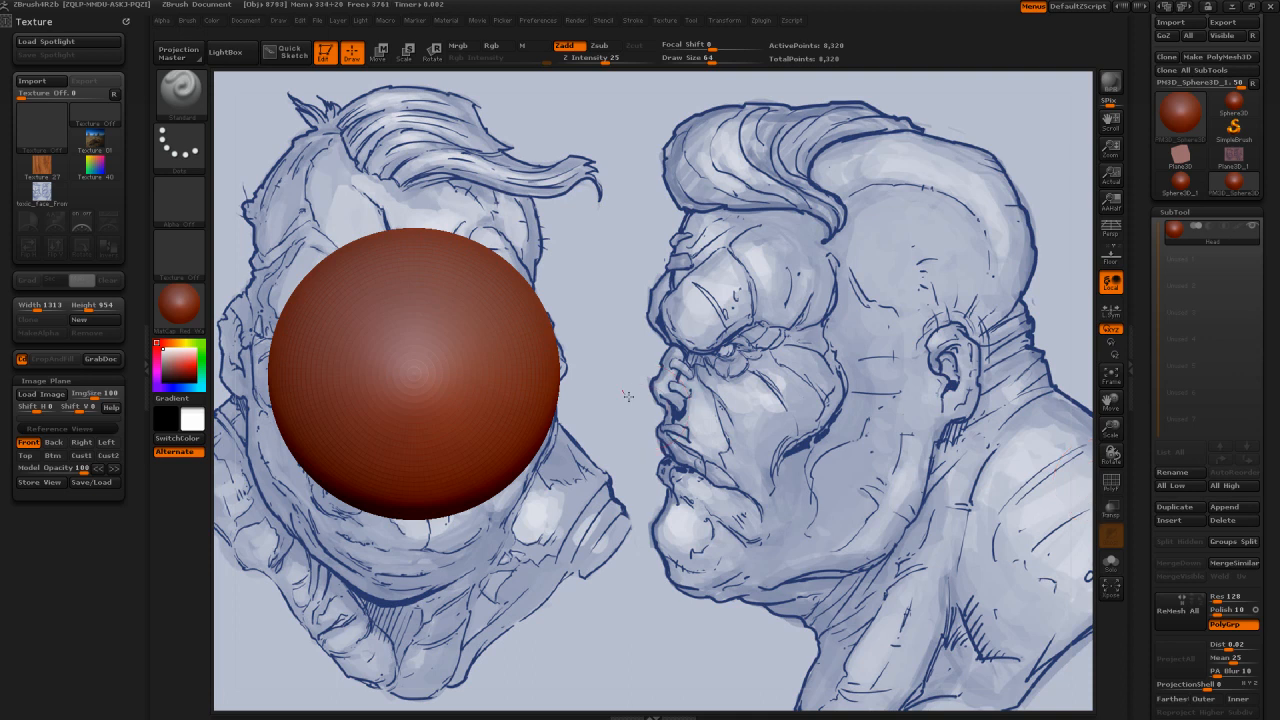
{"action": "left_click_drag", "start_coordinate": [443, 354], "coordinate": [482, 354]}
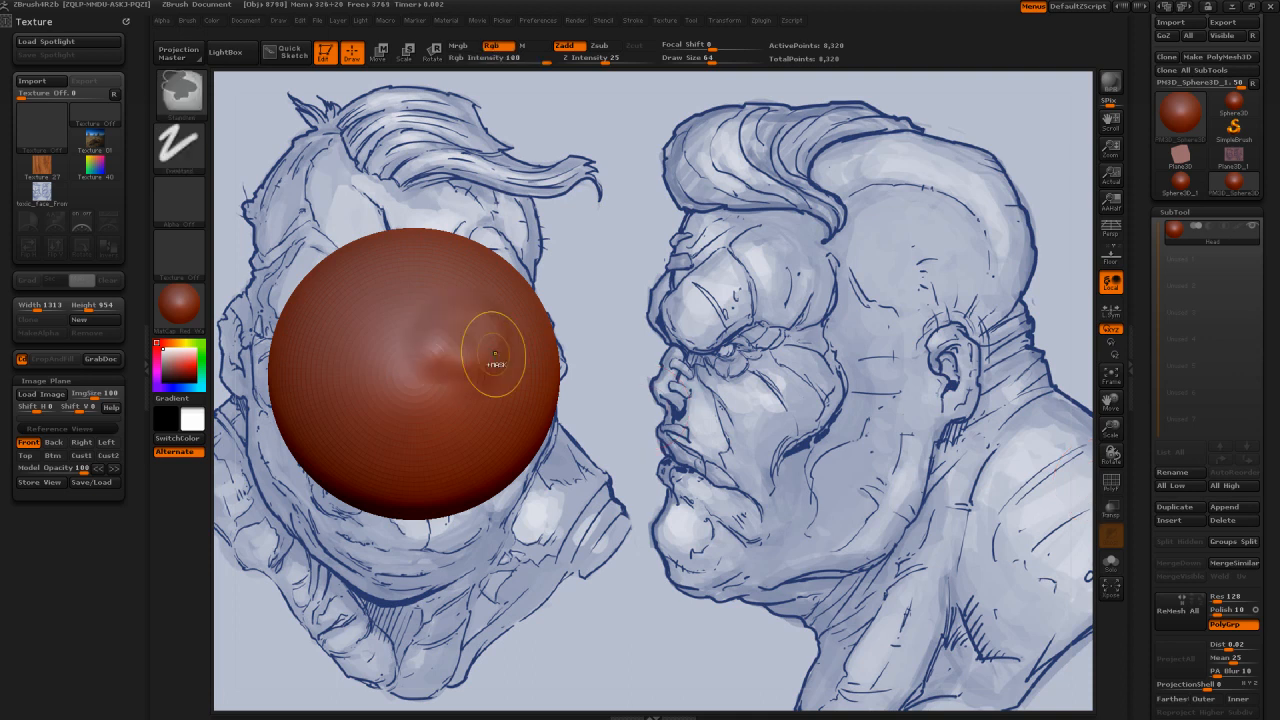
{"action": "key", "text": "ctrl+z"}
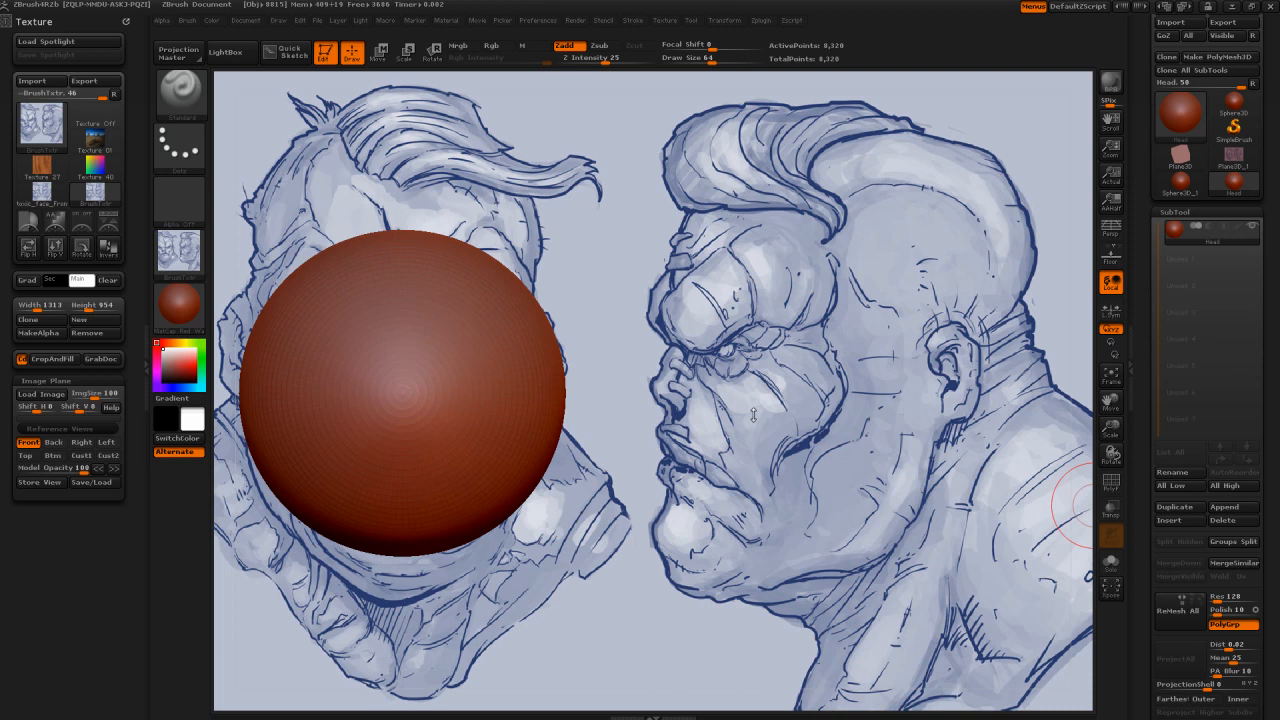
Step: Store the Front reference view with the sphere enlarged over the front face and the model opacity set to 52
{"action": "mouse_move", "coordinate": [636, 355]}
{"action": "left_mouse_down", "text": "alt"}
{"action": "mouse_move", "coordinate": [641, 334]}
{"action": "mouse_move", "coordinate": [731, 327]}
{"action": "left_mouse_up", "text": "alt"}
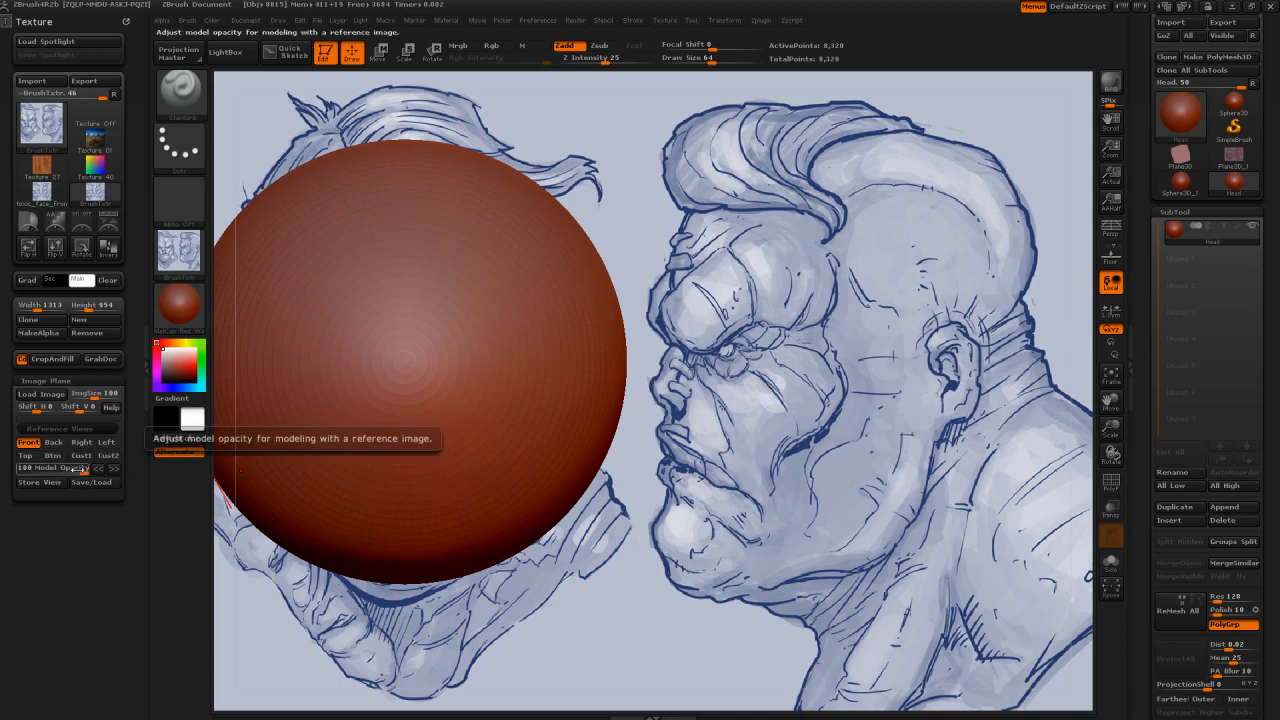
{"action": "left_click_drag", "start_coordinate": [75, 469], "coordinate": [53, 472]}
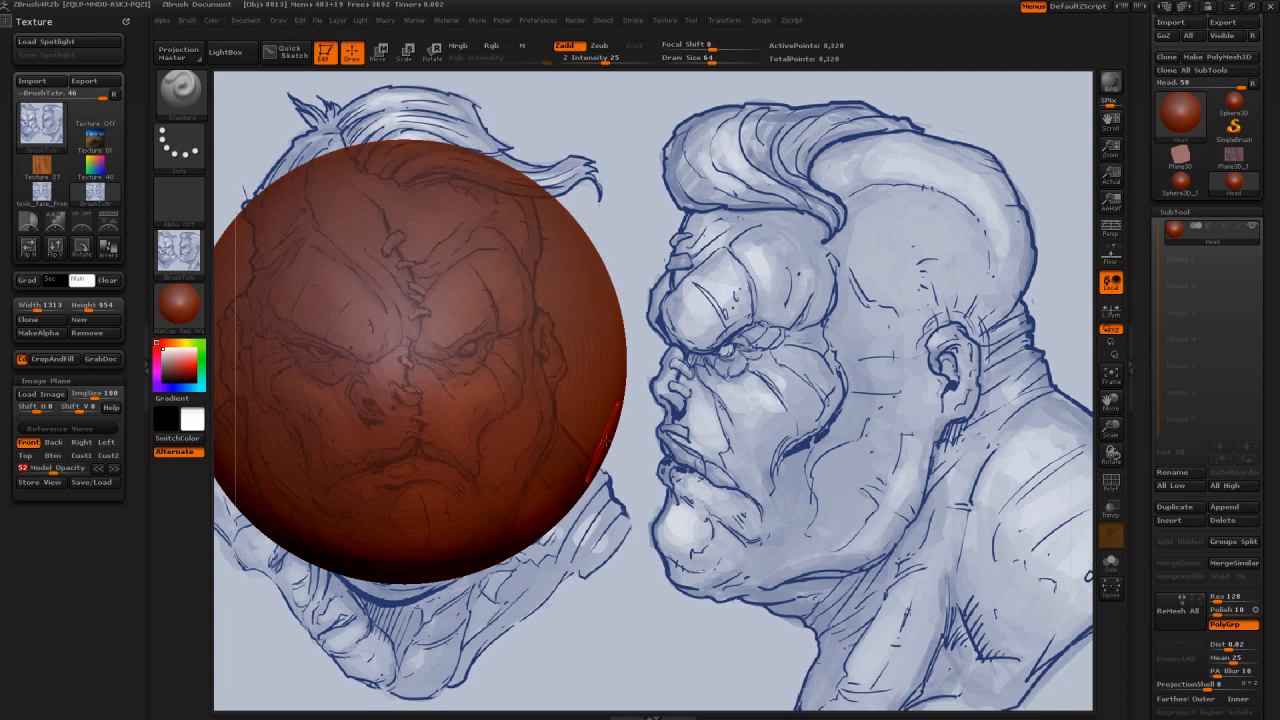
{"action": "mouse_move", "coordinate": [714, 438]}
{"action": "left_mouse_down", "text": "alt"}
{"action": "mouse_move", "coordinate": [727, 409]}
{"action": "mouse_move", "coordinate": [765, 414]}
{"action": "left_mouse_up", "text": "alt"}
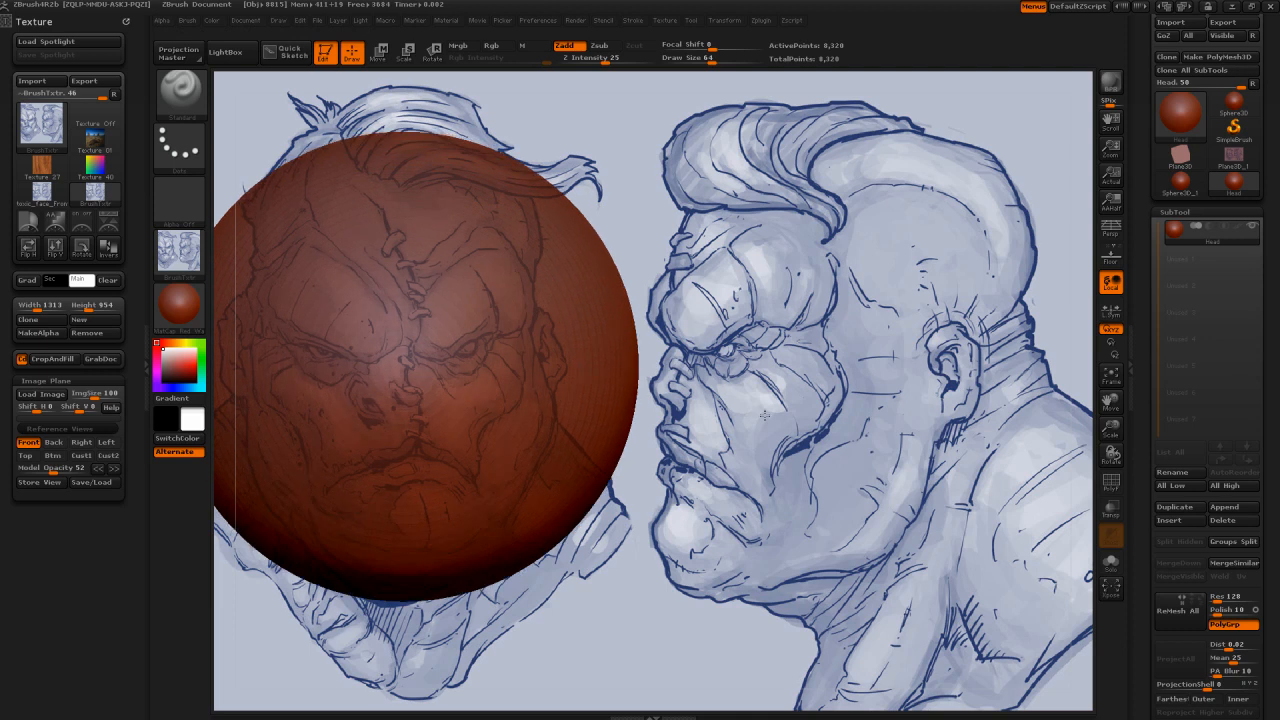
{"action": "left_click", "coordinate": [40, 483]}
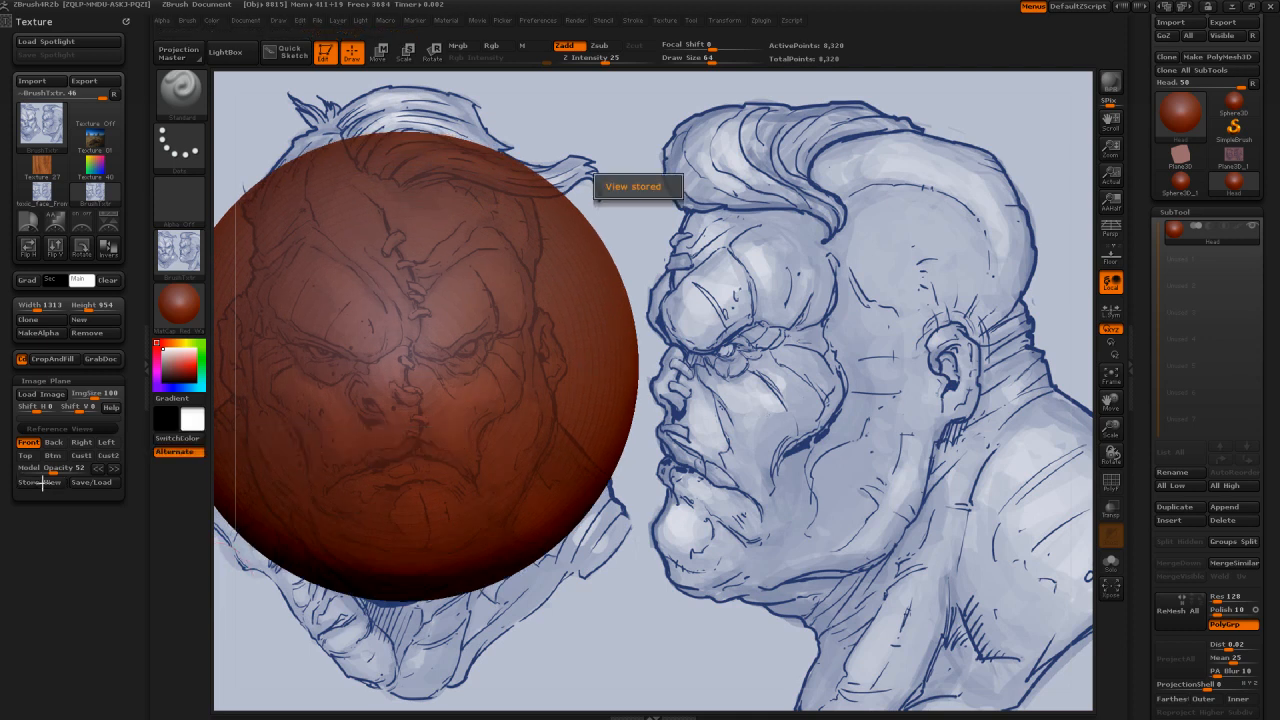
Step: Switch to the Left reference view and set the model opacity to 77
{"action": "left_click", "coordinate": [108, 443]}
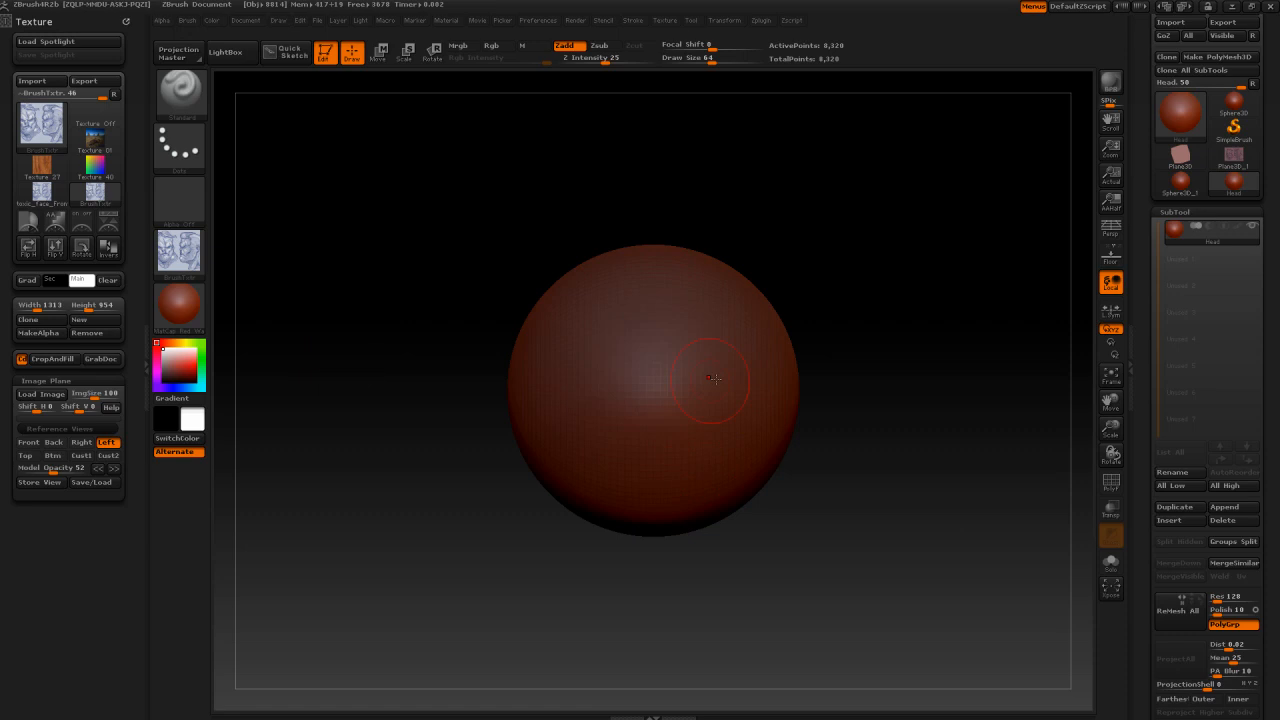
{"action": "left_click_drag", "start_coordinate": [55, 470], "coordinate": [144, 477]}
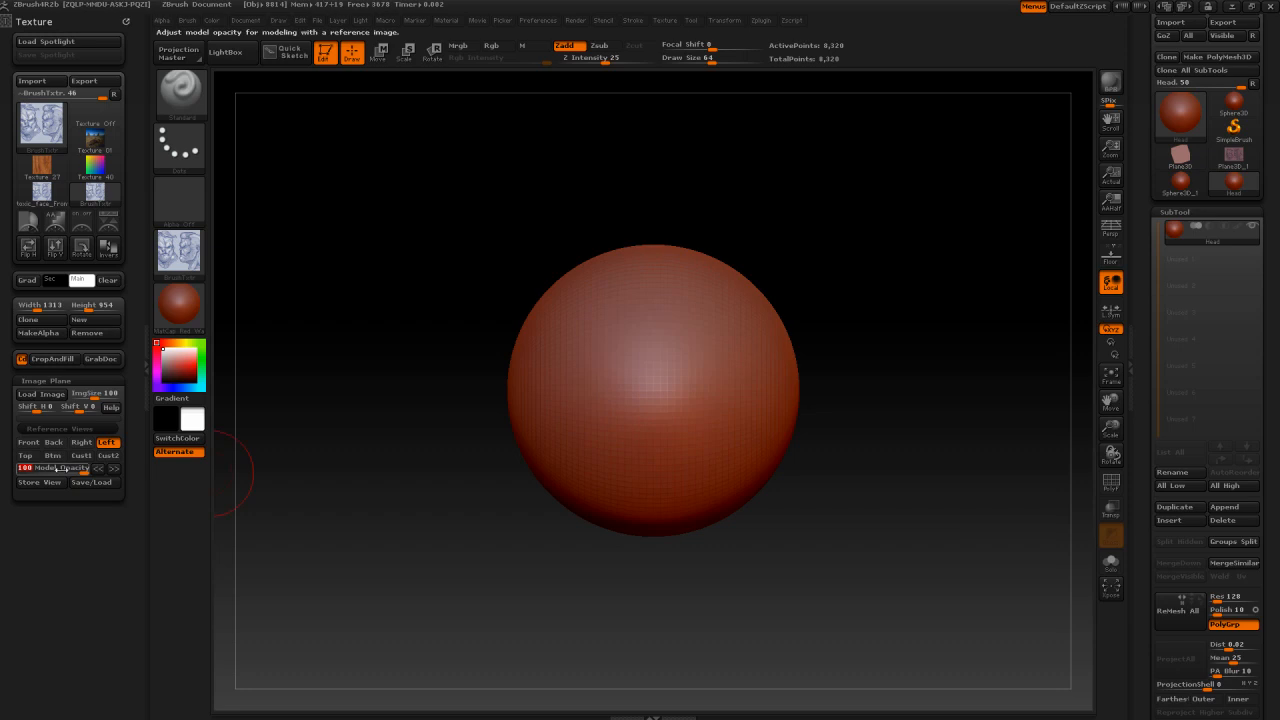
{"action": "left_click_drag", "start_coordinate": [58, 470], "coordinate": [68, 470]}
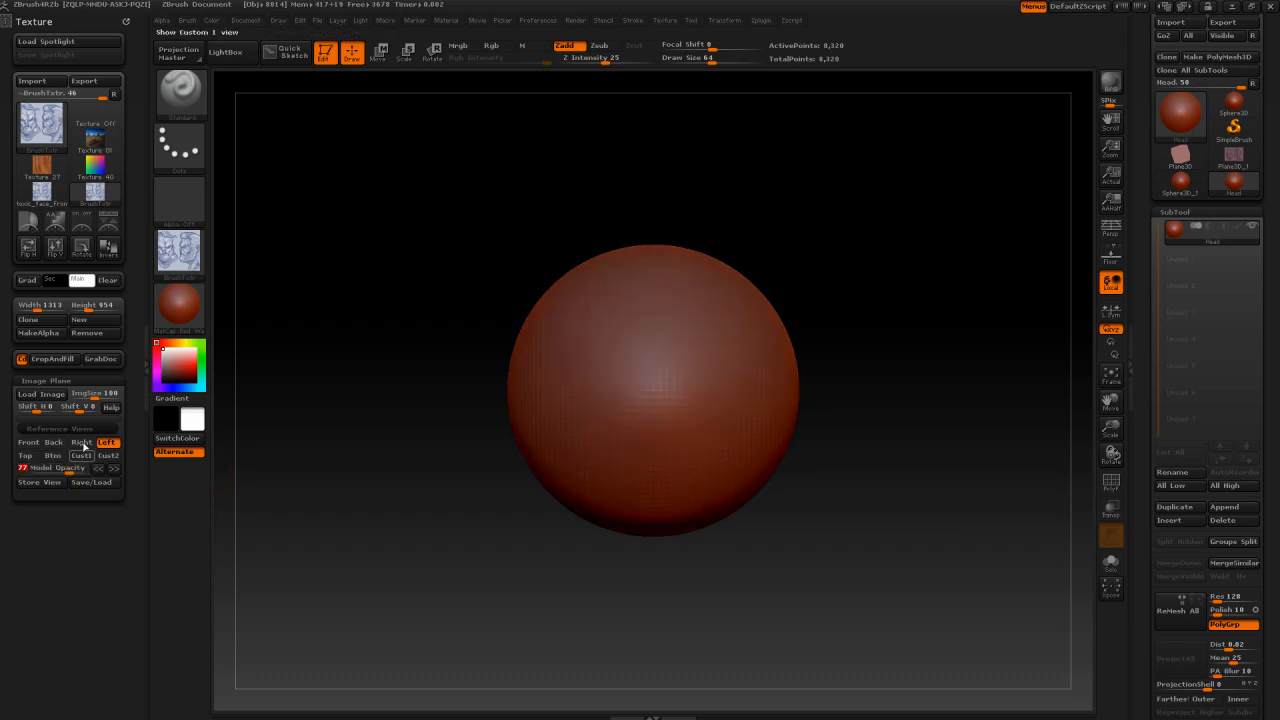
{"action": "left_click", "coordinate": [175, 265]}
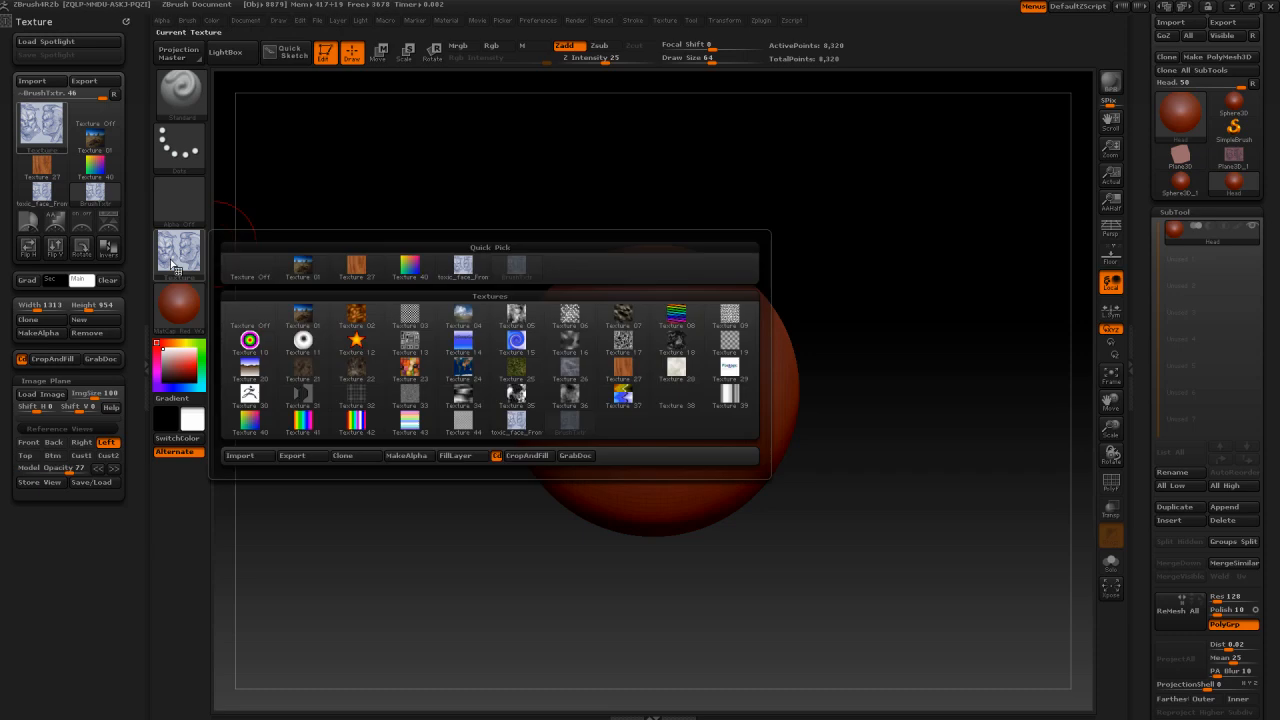
{"action": "left_click", "coordinate": [174, 244]}
{"action": "left_click", "coordinate": [176, 248]}
{"action": "left_click", "coordinate": [470, 281]}
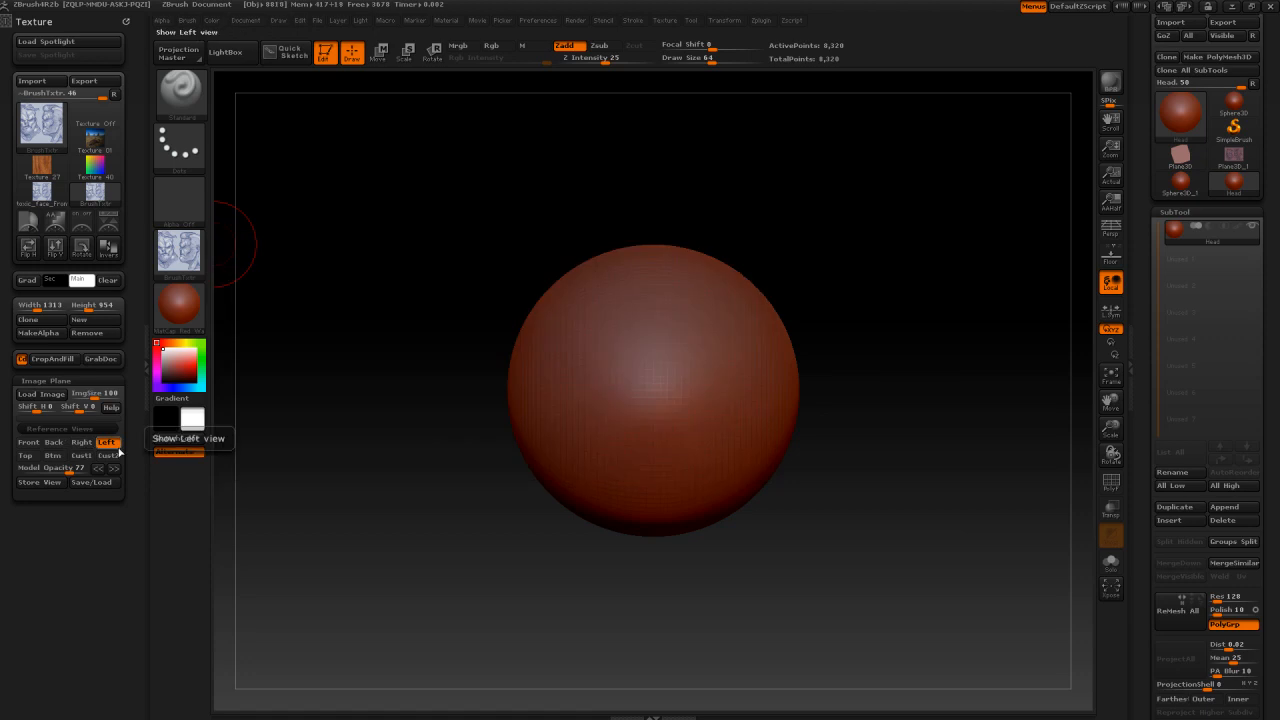
Step: Load the front and side head sketch as the Left view's image plane, store that view, and return to the Front view
{"action": "left_click", "coordinate": [43, 395]}
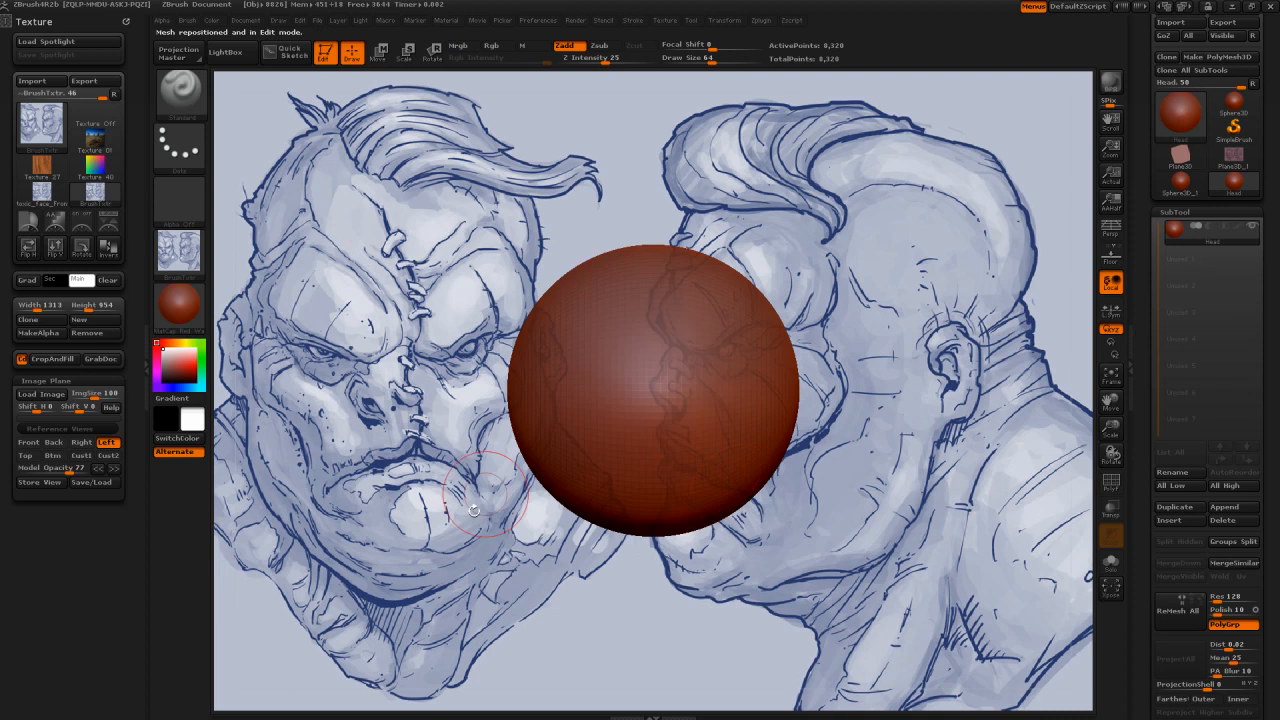
{"action": "left_click", "coordinate": [44, 483]}
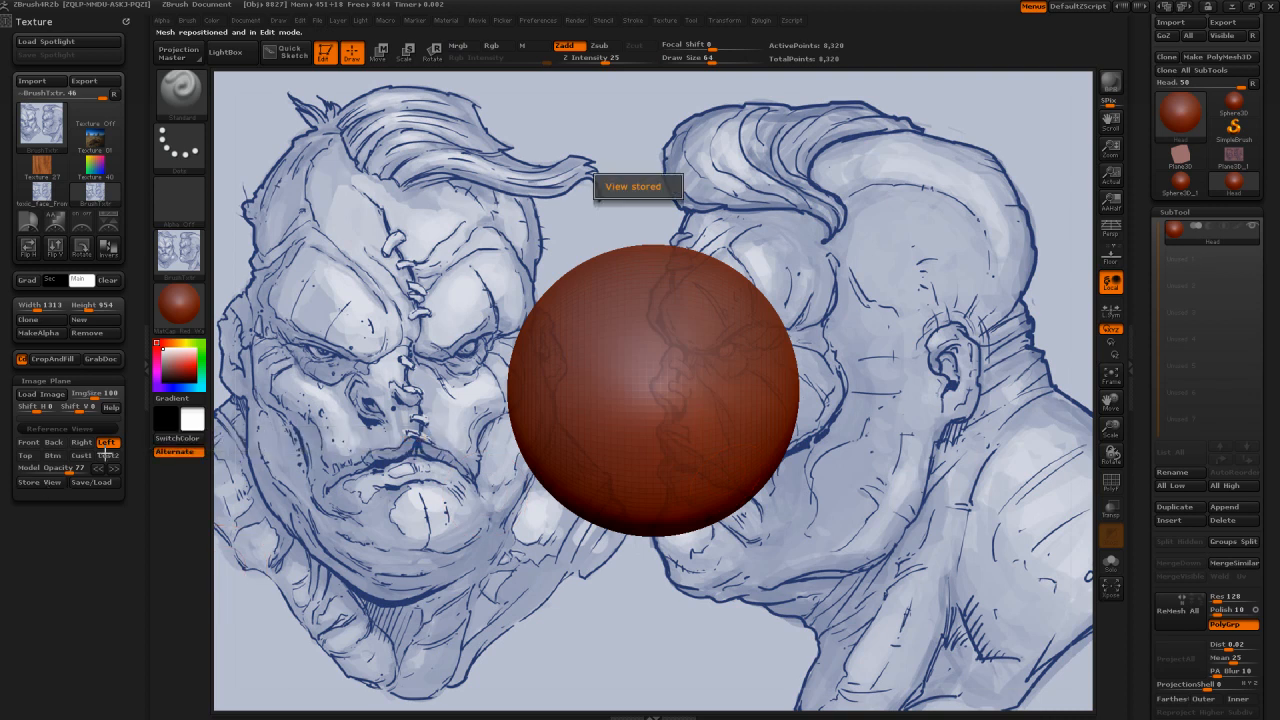
{"action": "left_click", "coordinate": [24, 443]}
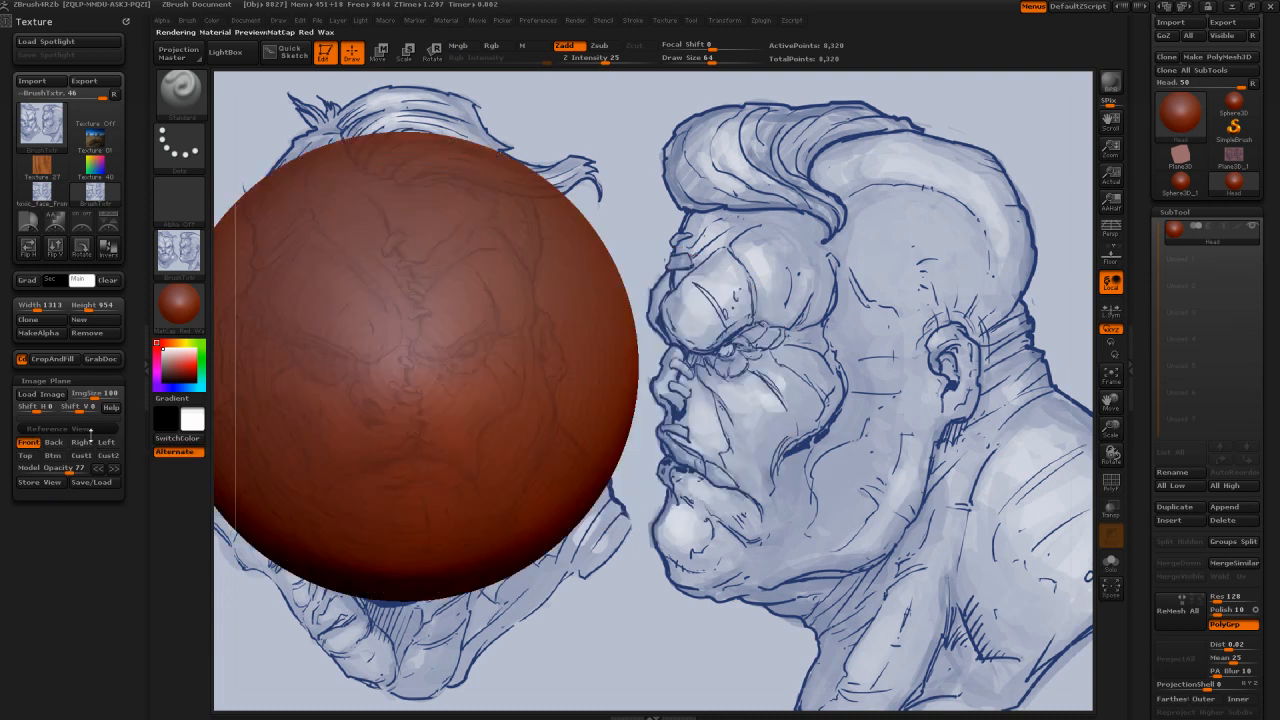
{"action": "left_click", "coordinate": [106, 443]}
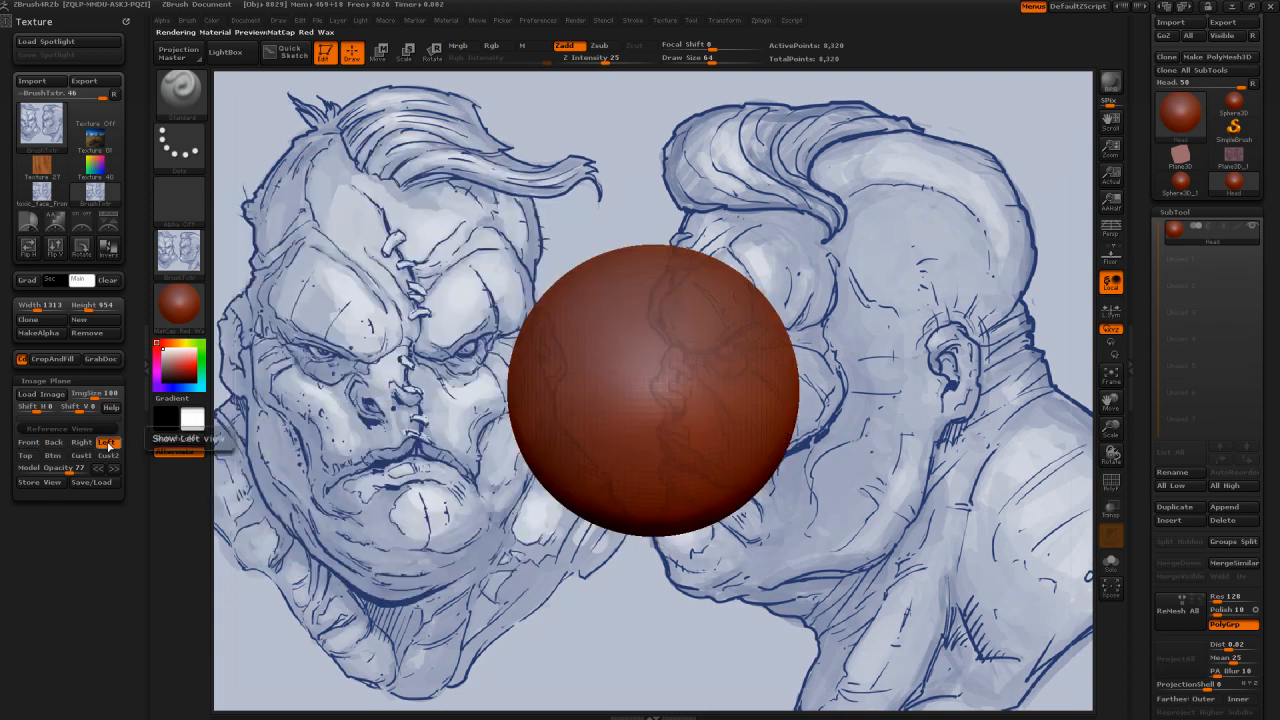
{"action": "left_click", "coordinate": [28, 443]}
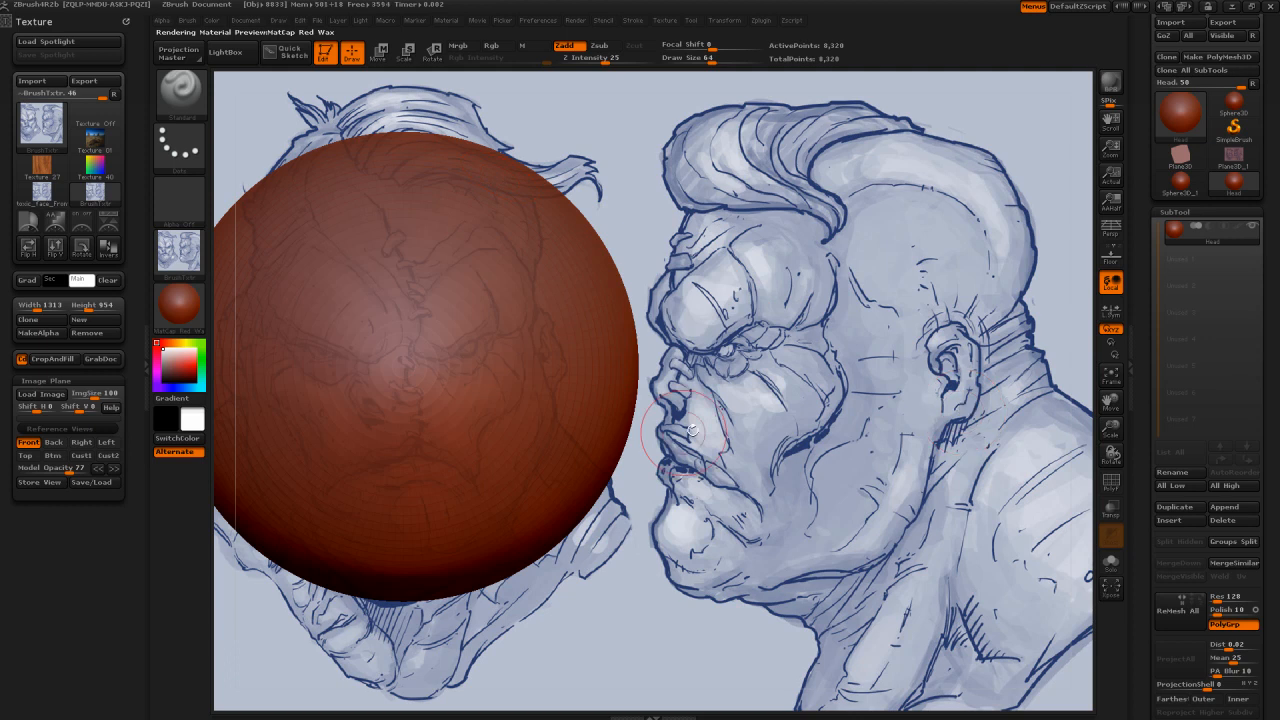
{"action": "left_click", "coordinate": [106, 443]}
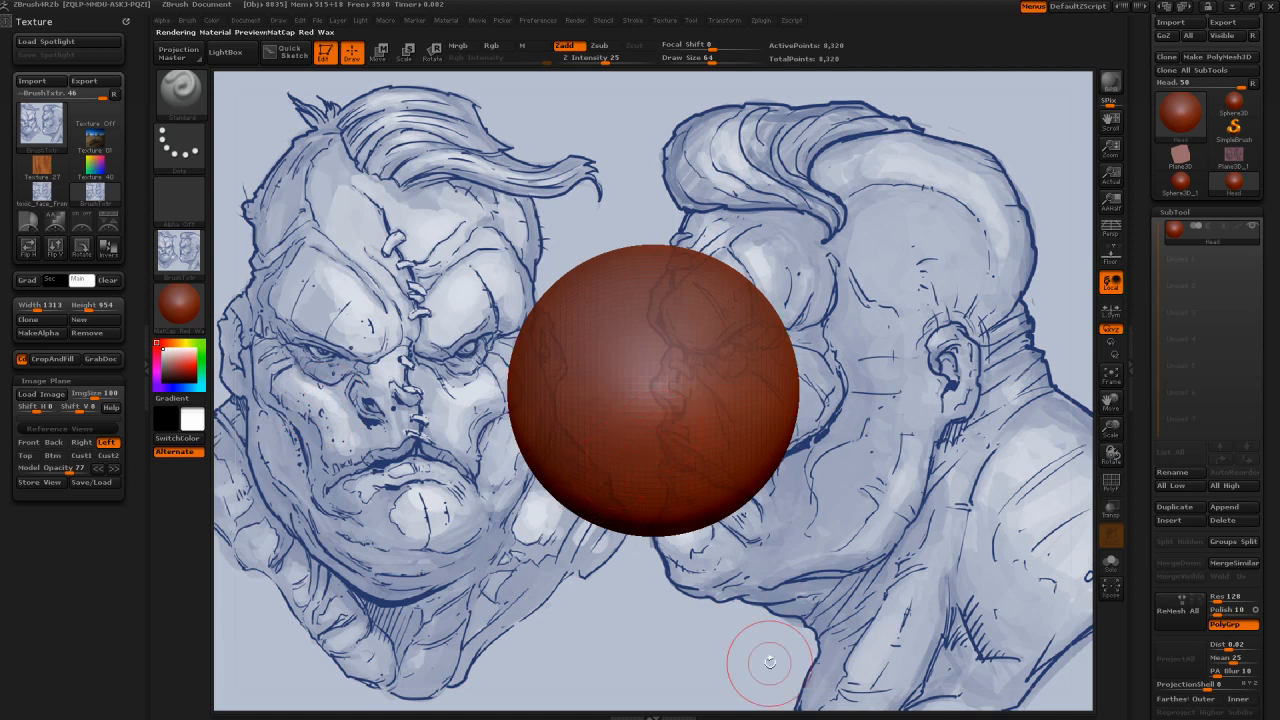
{"action": "mouse_move", "coordinate": [770, 662]}
{"action": "left_mouse_down", "text": "alt"}
{"action": "mouse_move", "coordinate": [808, 712]}
{"action": "mouse_move", "coordinate": [975, 558]}
{"action": "mouse_move", "coordinate": [984, 571]}
{"action": "left_mouse_up", "text": "alt"}
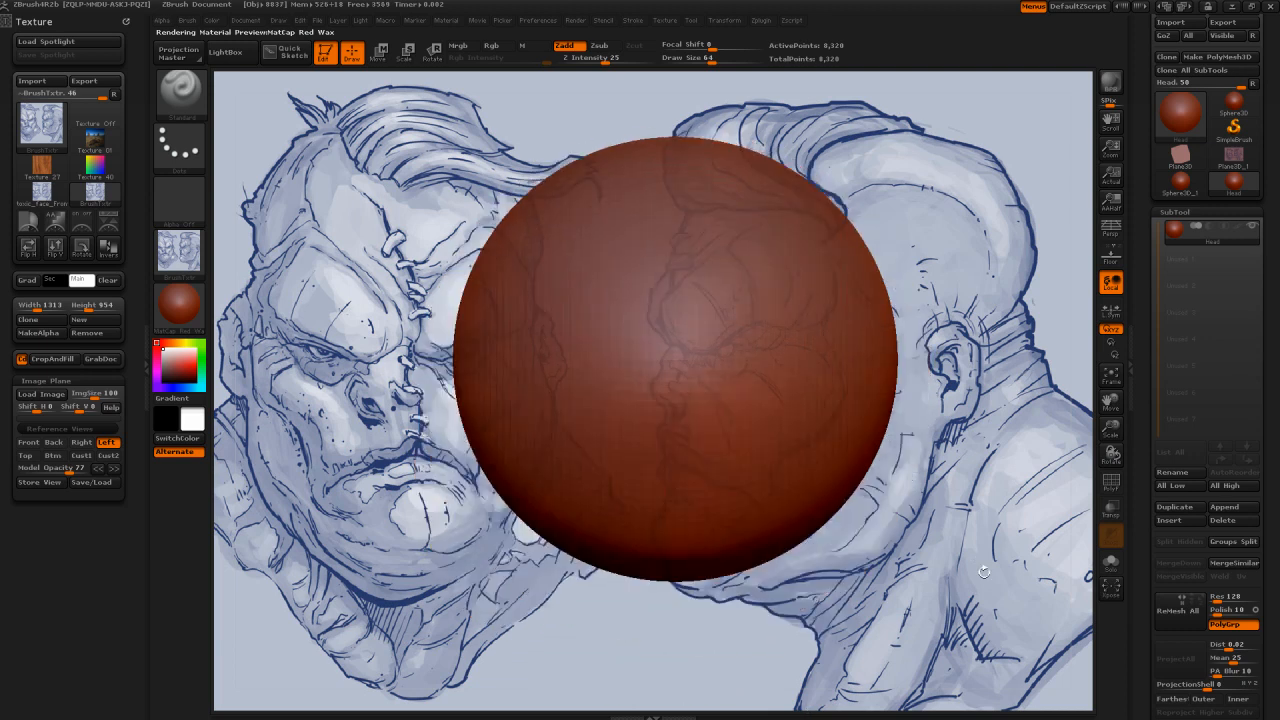
{"action": "left_click", "coordinate": [28, 442]}
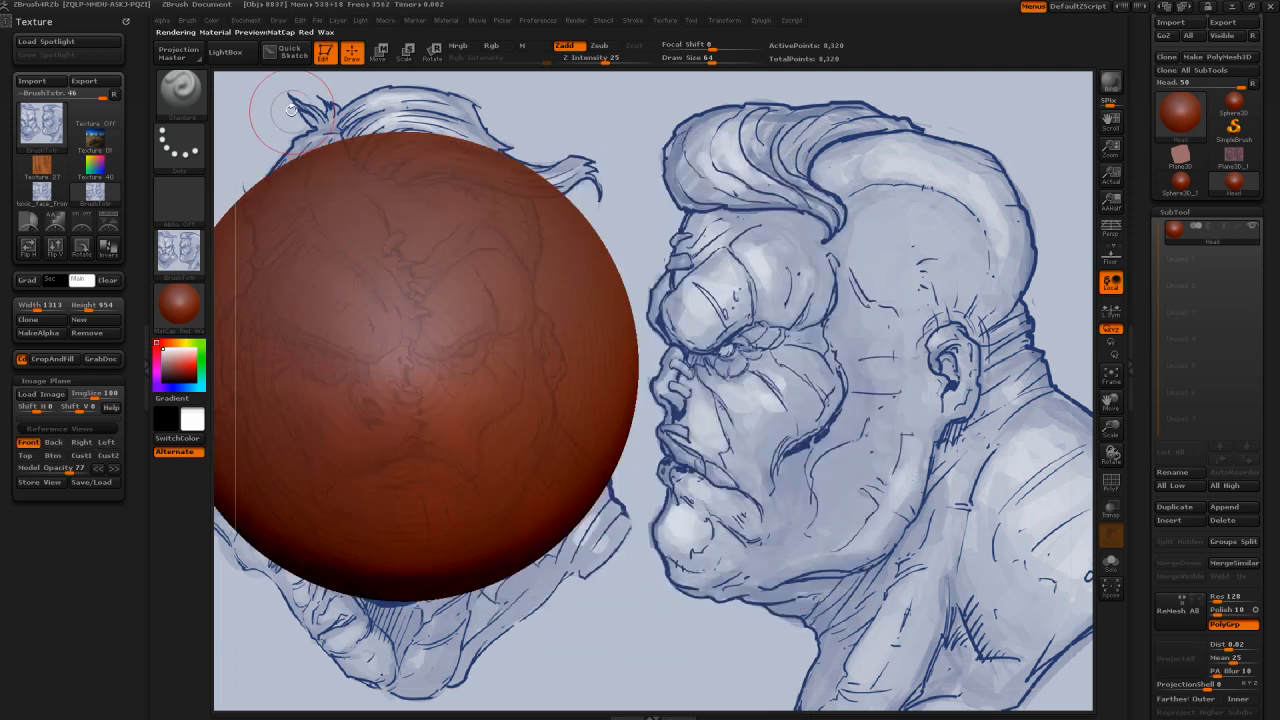
Step: Open the ZAppLink properties and recall their stored Front view while the Left reference view is active
{"action": "left_click", "coordinate": [247, 21]}
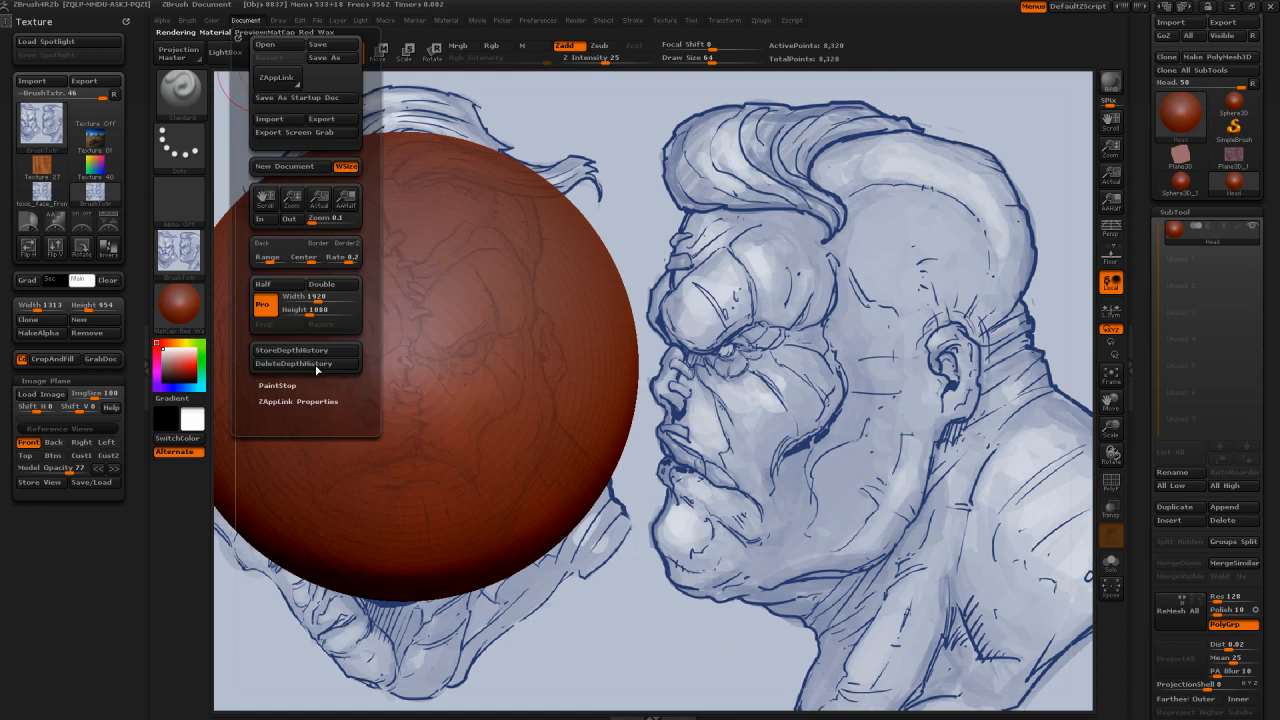
{"action": "left_click", "coordinate": [300, 401]}
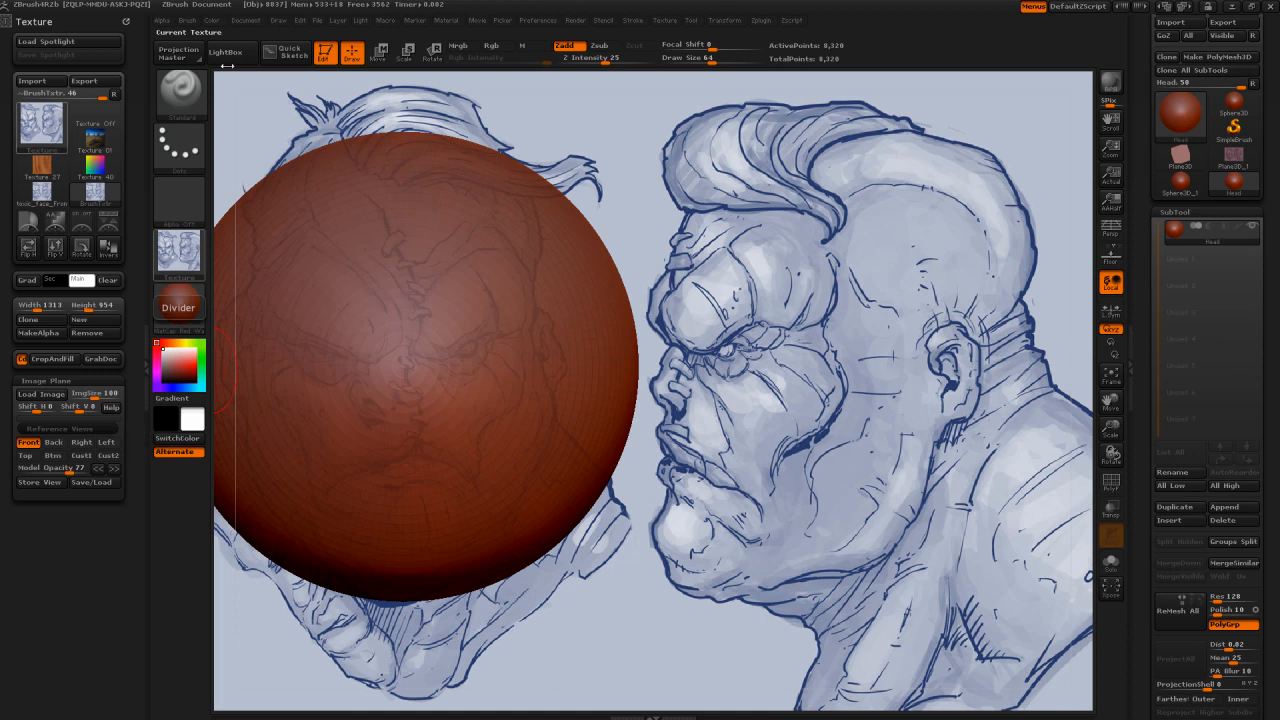
{"action": "left_click", "coordinate": [247, 21]}
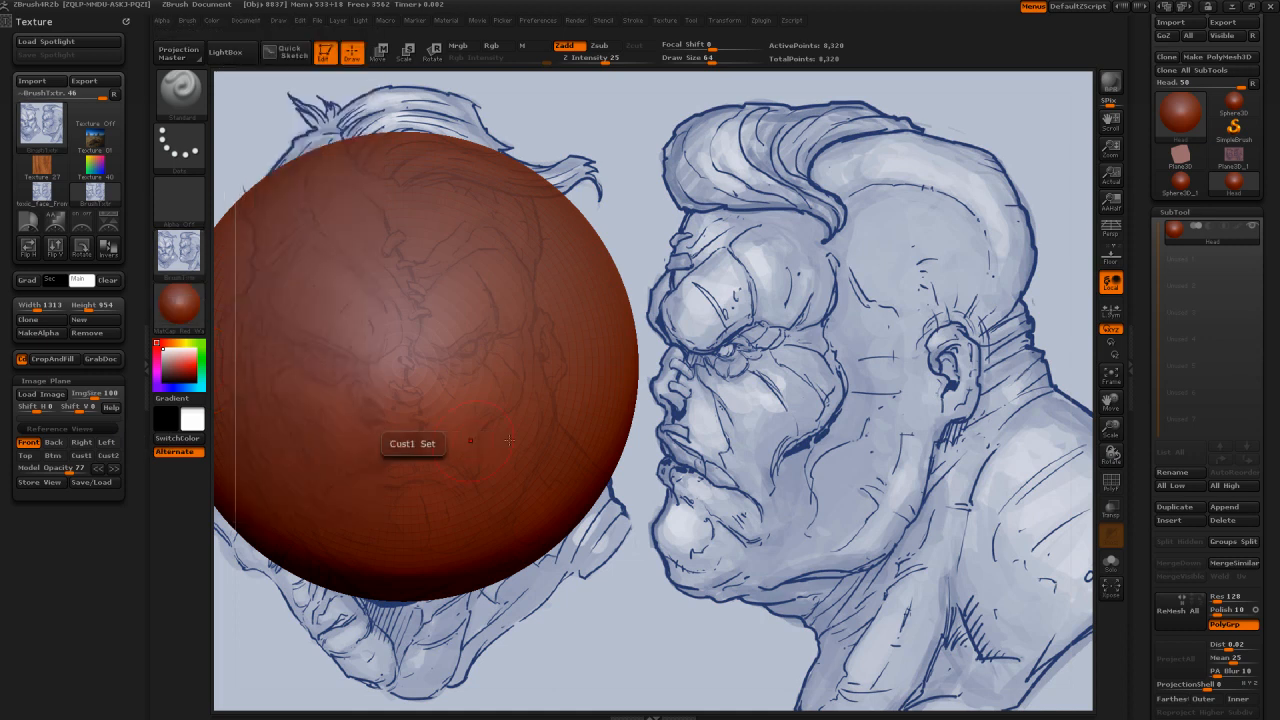
{"action": "left_click", "coordinate": [115, 445]}
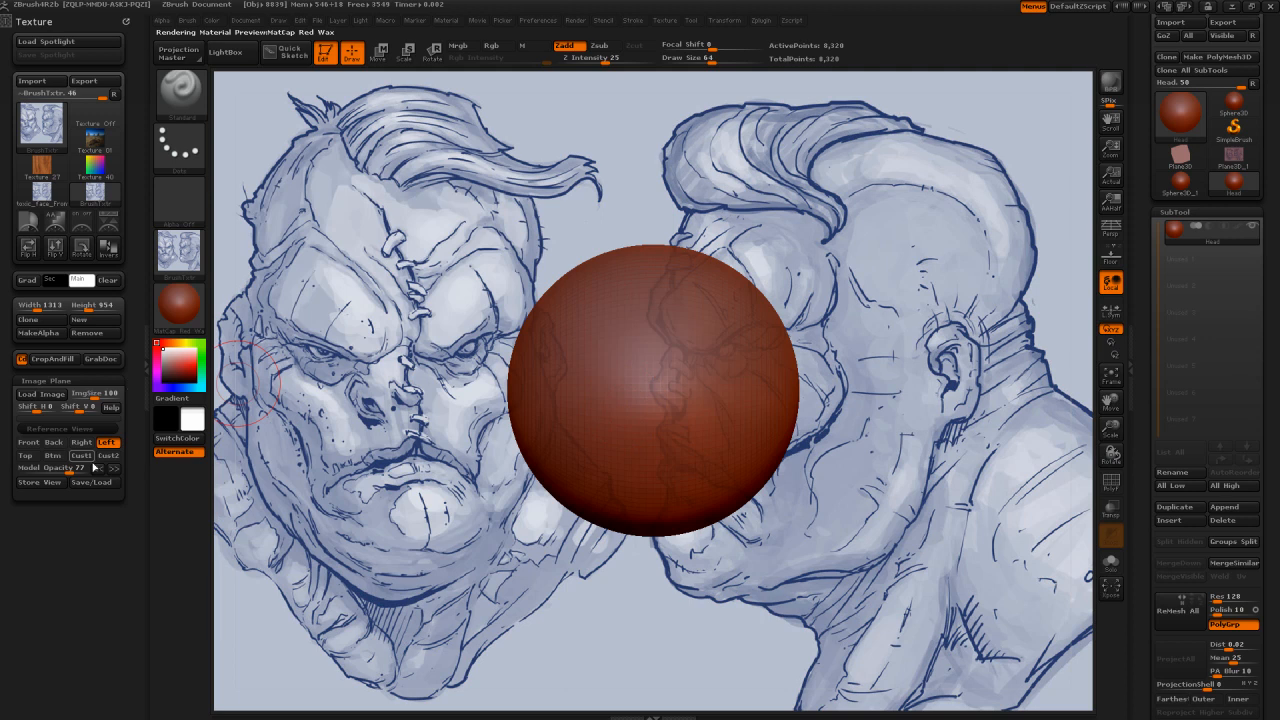
{"action": "left_click", "coordinate": [251, 20]}
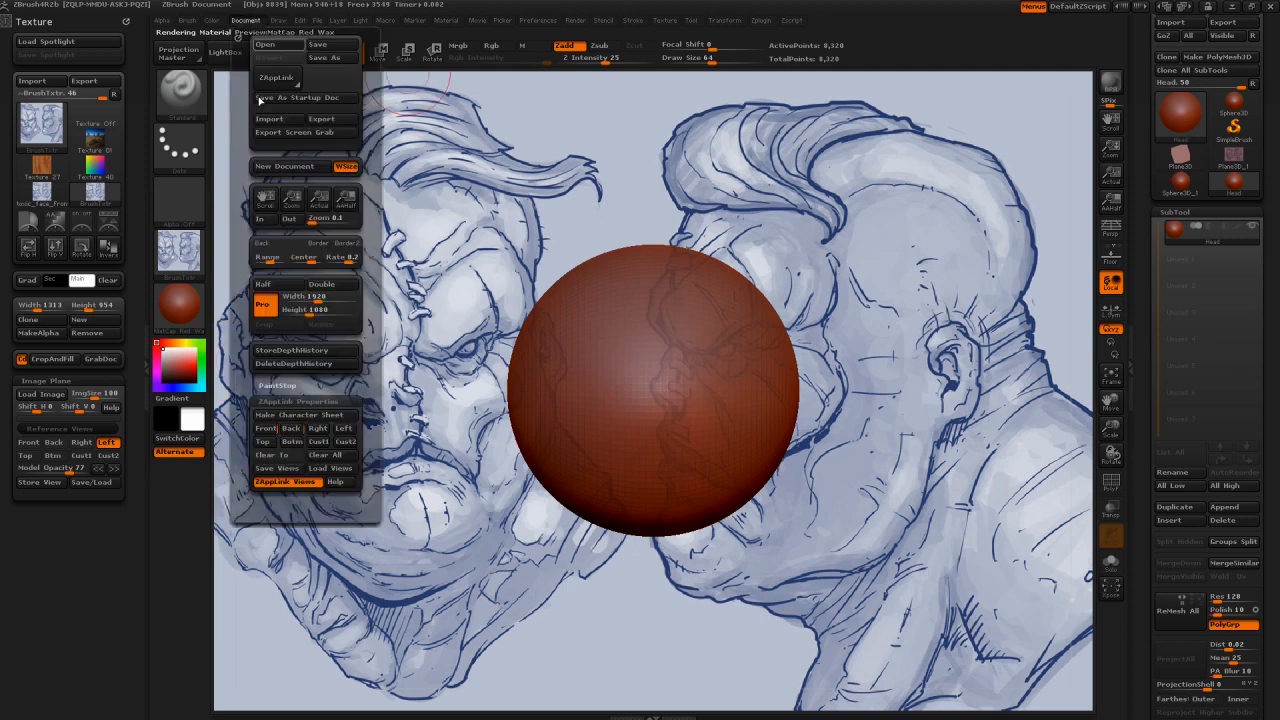
{"action": "left_click", "coordinate": [266, 428]}
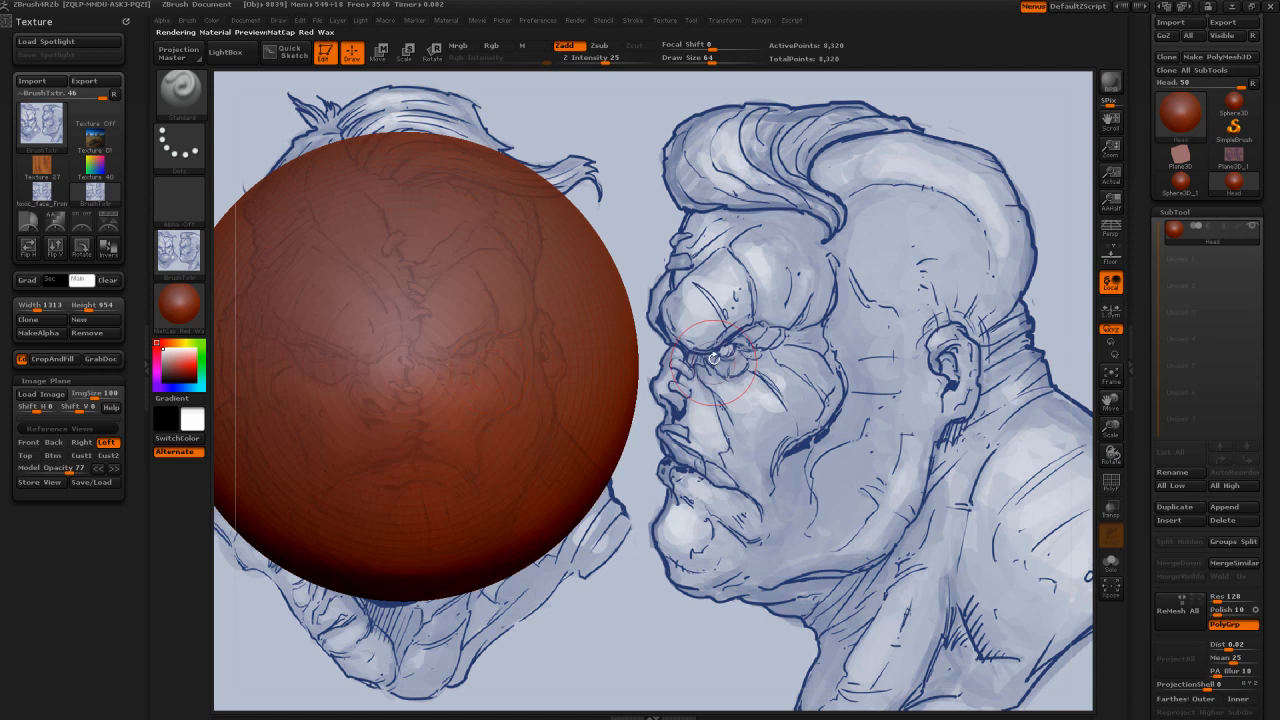
Step: Turn the sphere to its side, place it over the side-profile head, store the Left view, and check it against the Front view
{"action": "left_click_drag", "start_coordinate": [825, 375], "coordinate": [760, 375]}
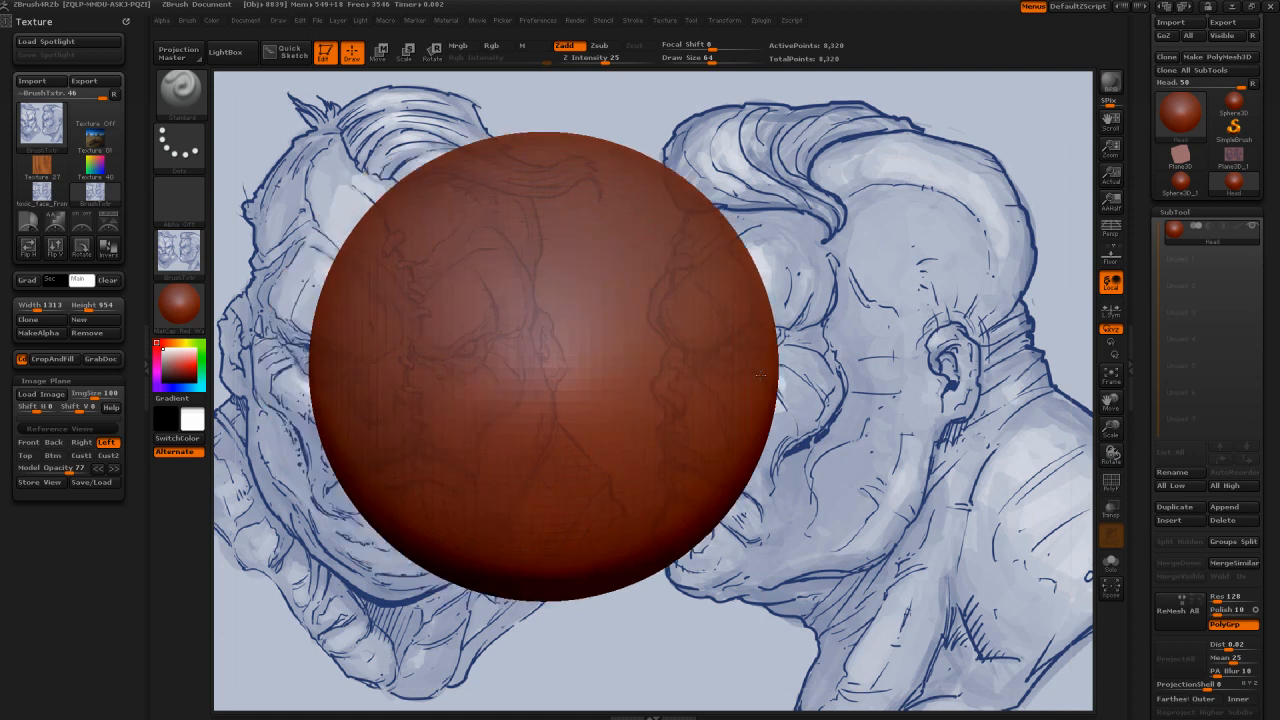
{"action": "key", "text": "shift"}
{"action": "mouse_move", "coordinate": [317, 165]}
{"action": "left_mouse_down", "text": "alt"}
{"action": "mouse_move", "coordinate": [508, 167]}
{"action": "mouse_move", "coordinate": [304, 187]}
{"action": "mouse_move", "coordinate": [518, 187]}
{"action": "left_mouse_up", "text": "alt"}
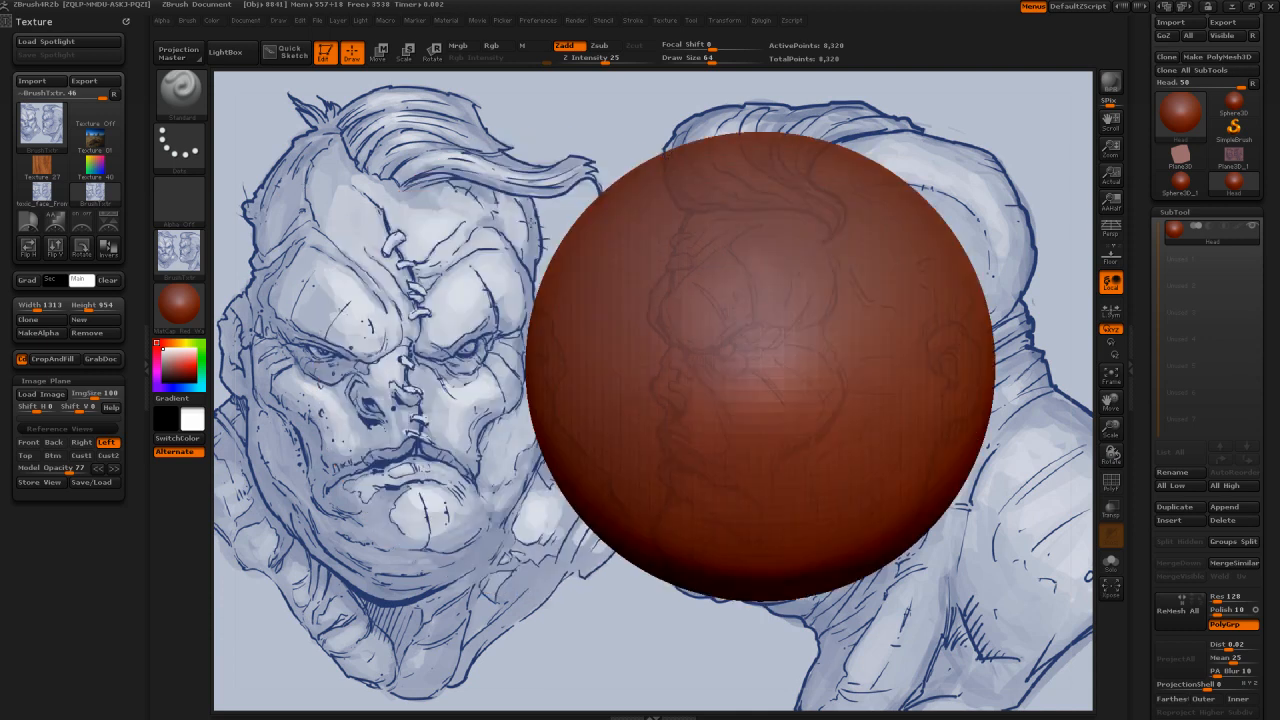
{"action": "left_click_drag", "start_coordinate": [602, 211], "coordinate": [406, 211], "text": "alt"}
{"action": "mouse_move", "coordinate": [331, 233]}
{"action": "left_mouse_down", "text": "alt"}
{"action": "mouse_move", "coordinate": [312, 233]}
{"action": "mouse_move", "coordinate": [605, 233]}
{"action": "mouse_move", "coordinate": [302, 262]}
{"action": "mouse_move", "coordinate": [637, 298]}
{"action": "mouse_move", "coordinate": [525, 296]}
{"action": "mouse_move", "coordinate": [625, 313]}
{"action": "mouse_move", "coordinate": [608, 320]}
{"action": "left_mouse_up", "text": "alt"}
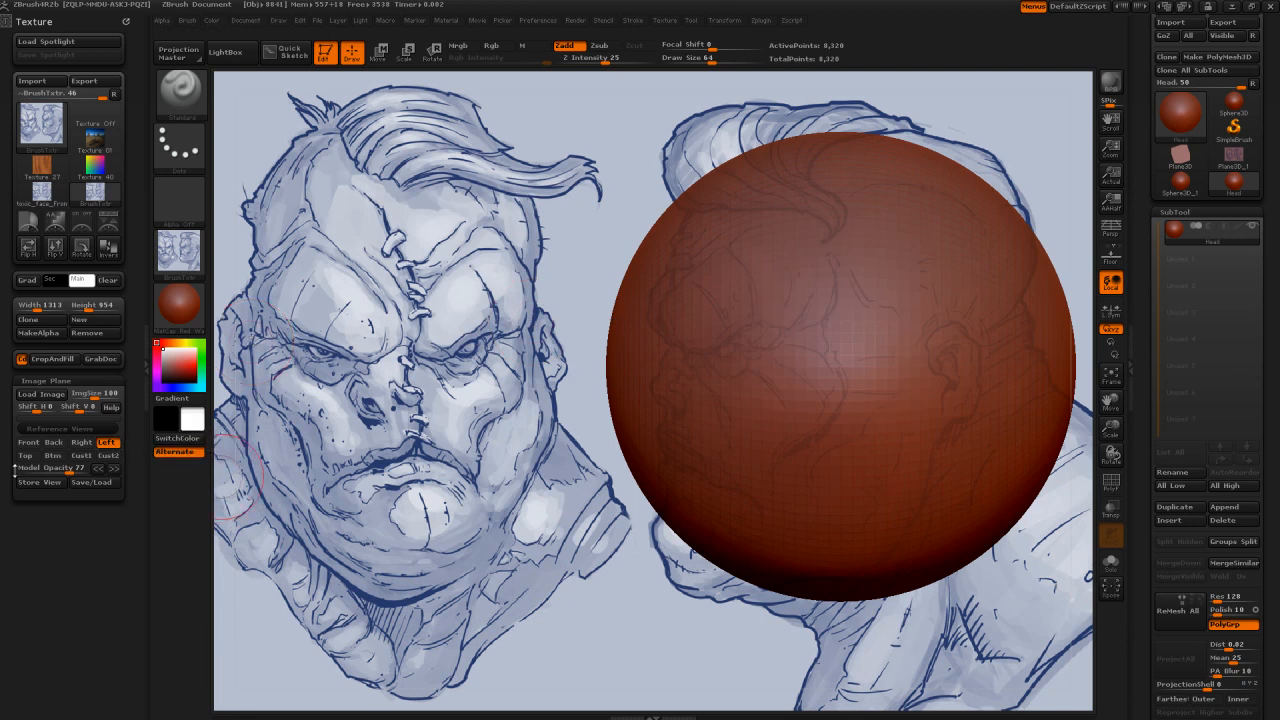
{"action": "left_click", "coordinate": [42, 485]}
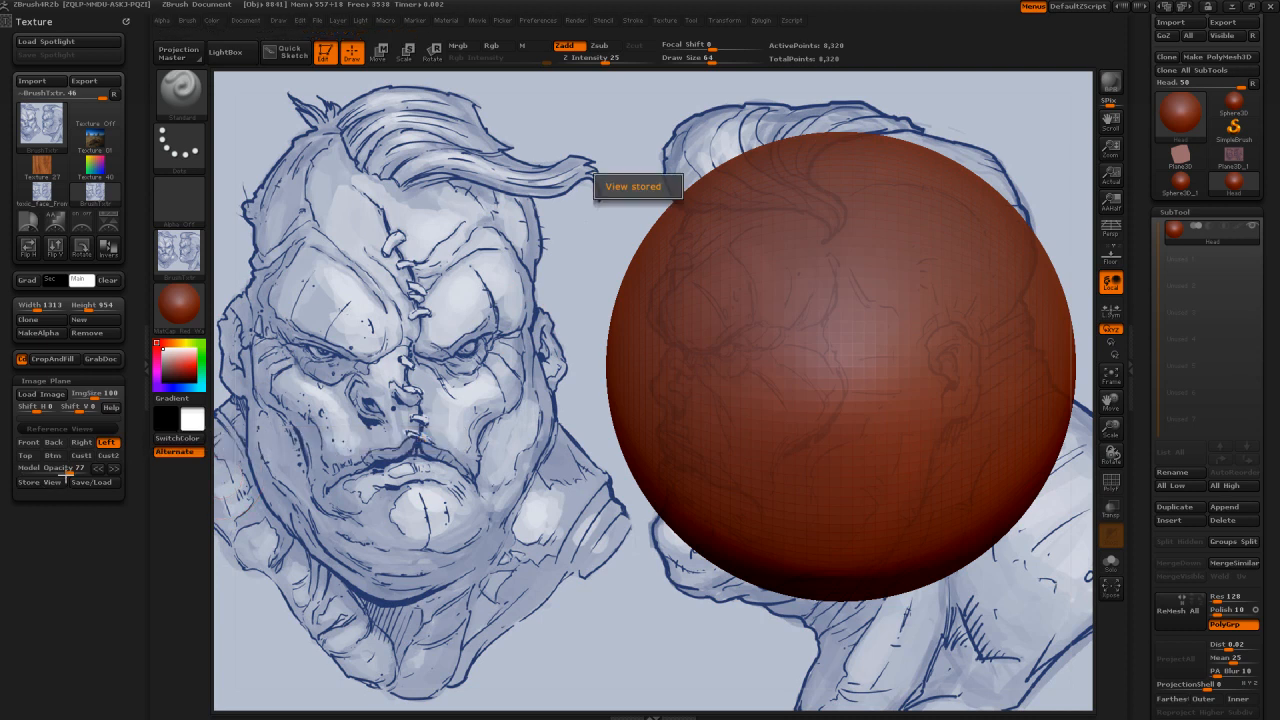
{"action": "left_click", "coordinate": [26, 442]}
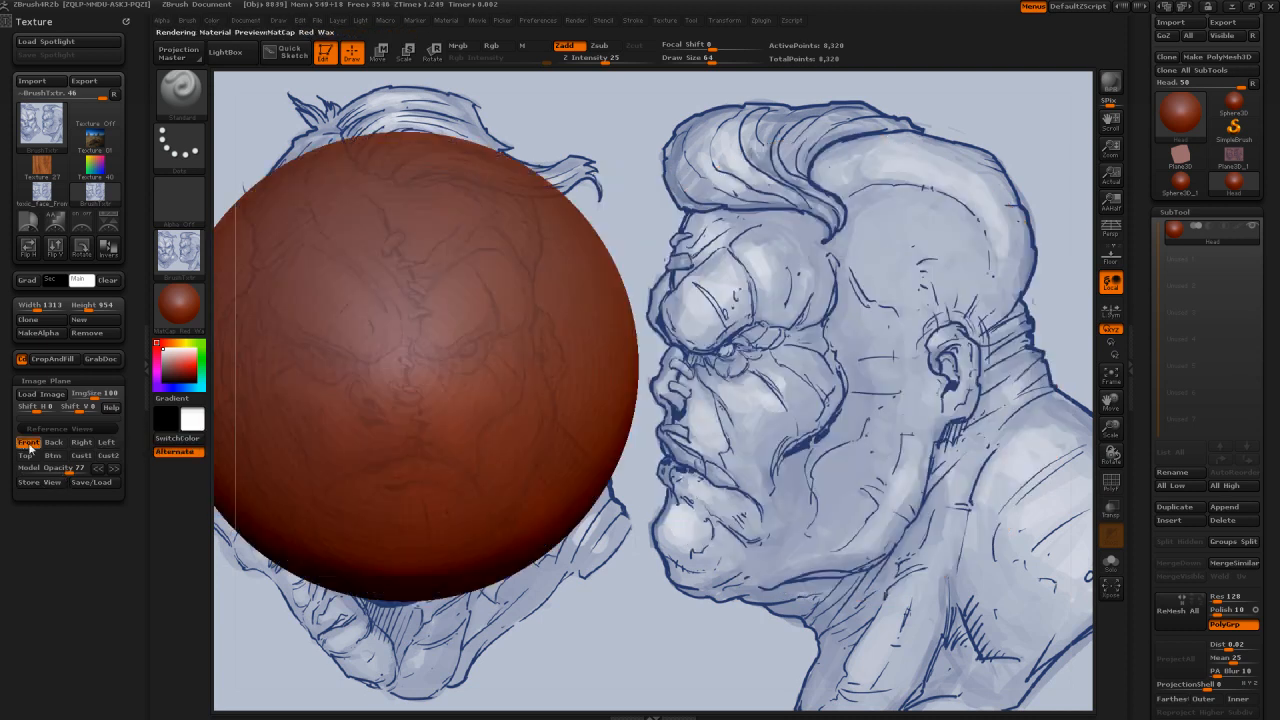
{"action": "left_click", "coordinate": [108, 443]}
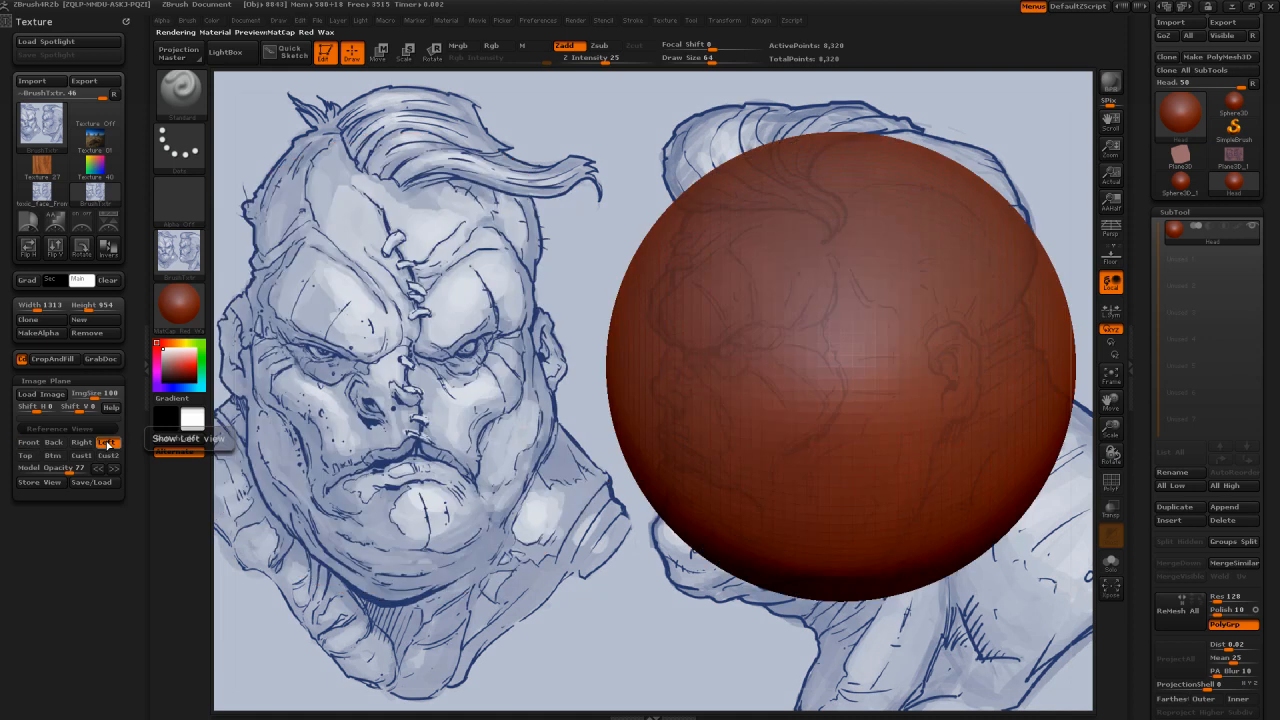
Step: Return to the Front reference view and choose the Move brush with a draw size of 256
{"action": "left_click", "coordinate": [29, 442]}
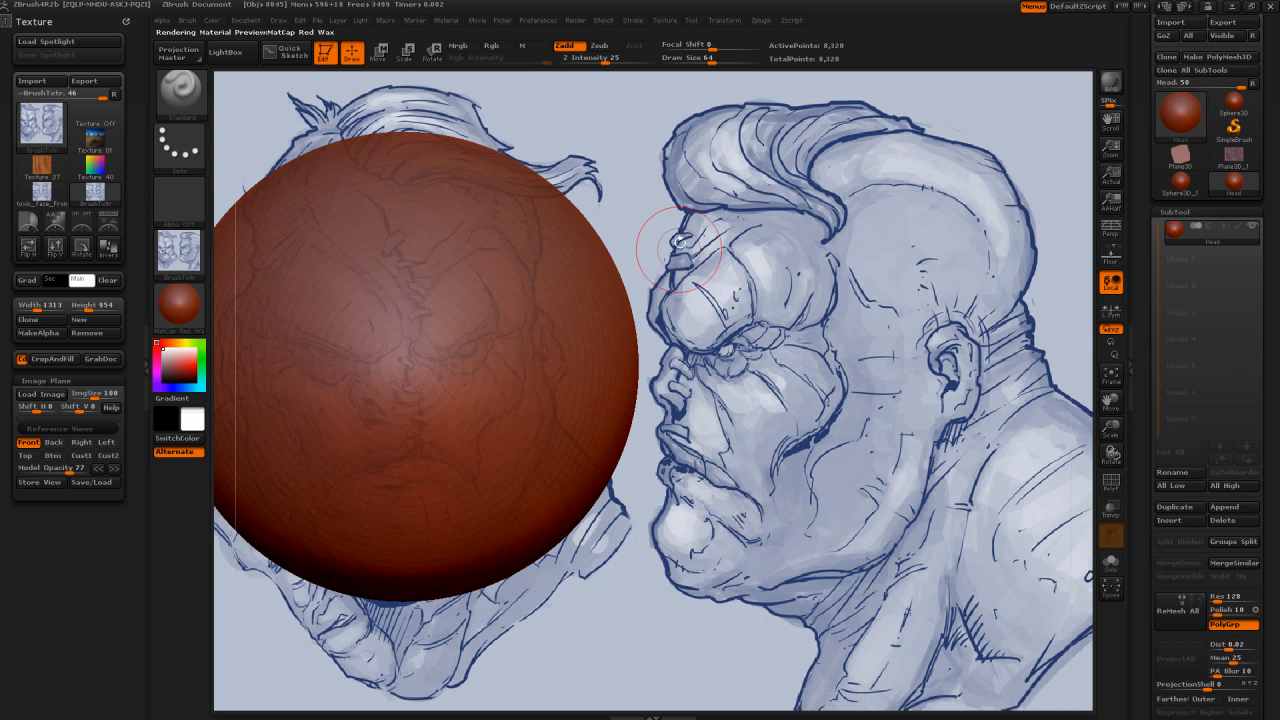
{"action": "key", "text": "bracketright"}
{"action": "key", "text": "bracketright"}
{"action": "key", "text": "bracketright"}
{"action": "key", "text": "bracketright"}
{"action": "key", "text": "b"}
{"action": "key", "text": "m"}
{"action": "key", "text": "v"}
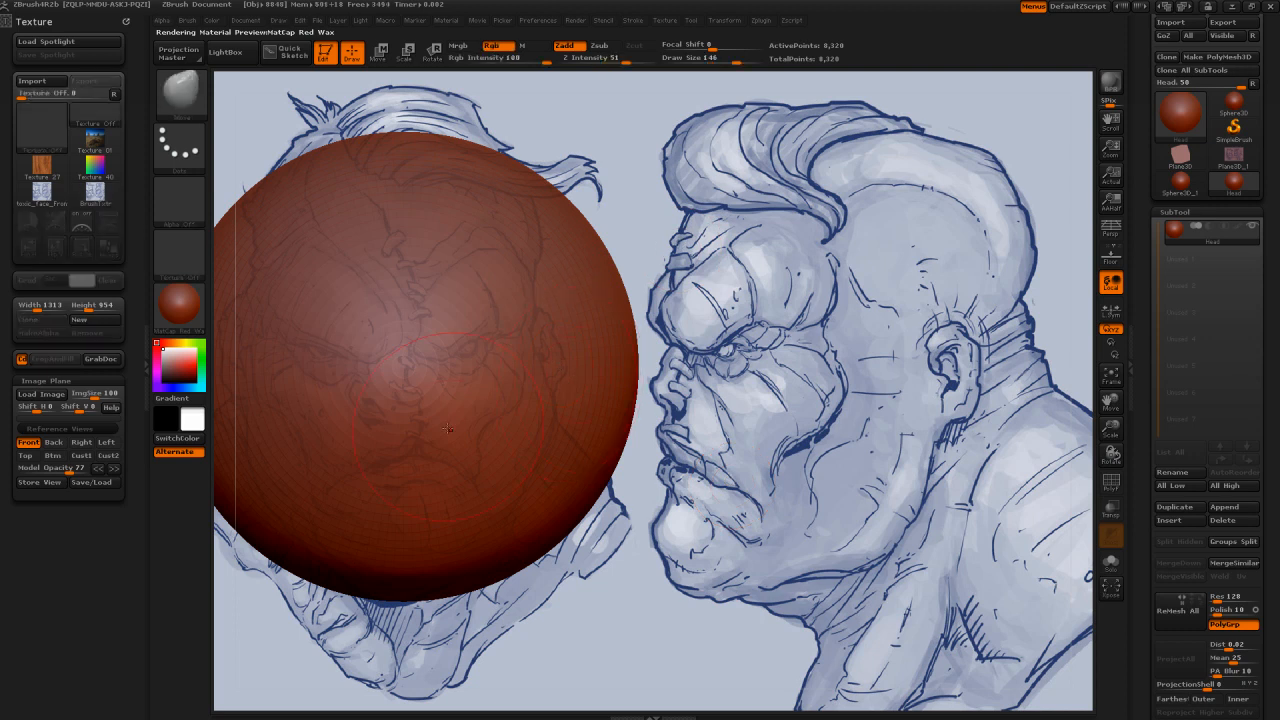
{"action": "key", "text": "s"}
{"action": "left_click_drag", "start_coordinate": [495, 420], "coordinate": [540, 421]}
Step: Push the sphere's sides inward in the Front view to follow the outline of the sketched face from temples to jaw
{"action": "left_click_drag", "start_coordinate": [619, 343], "coordinate": [521, 362]}
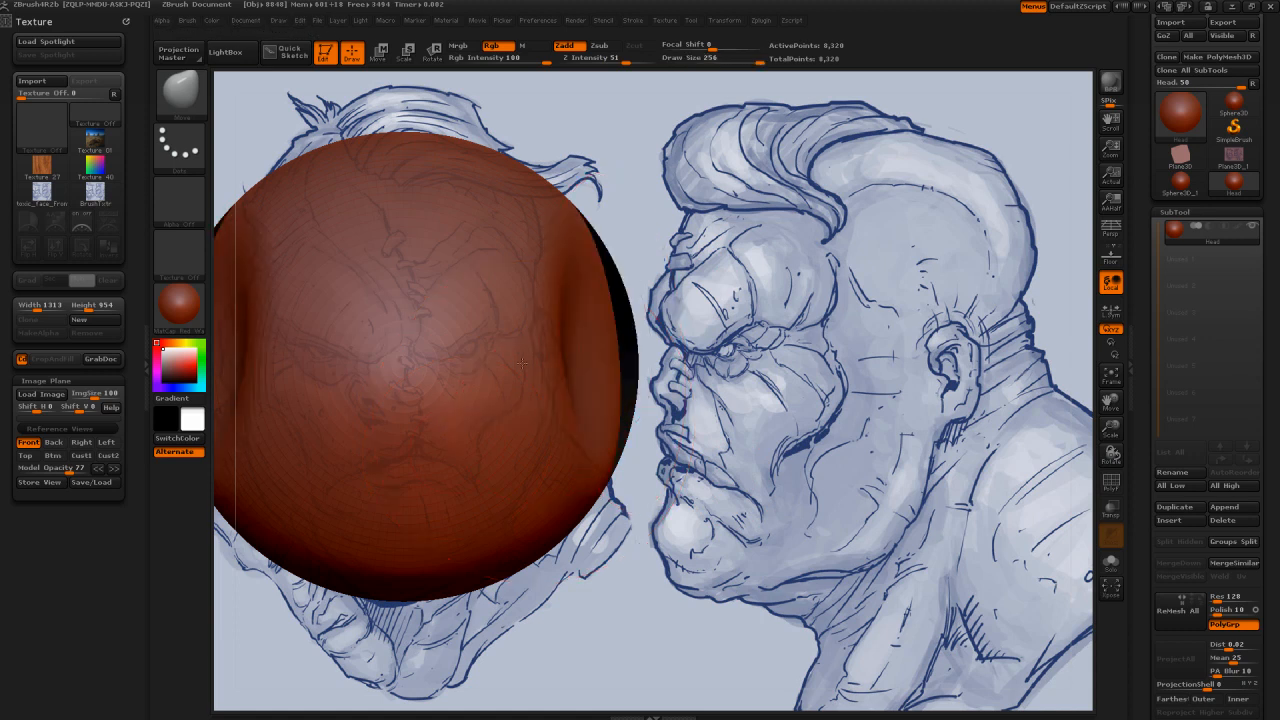
{"action": "left_click_drag", "start_coordinate": [610, 215], "coordinate": [541, 268]}
{"action": "mouse_move", "coordinate": [615, 382]}
{"action": "left_mouse_down"}
{"action": "mouse_move", "coordinate": [577, 395]}
{"action": "mouse_move", "coordinate": [556, 351]}
{"action": "mouse_move", "coordinate": [543, 251]}
{"action": "left_mouse_up"}
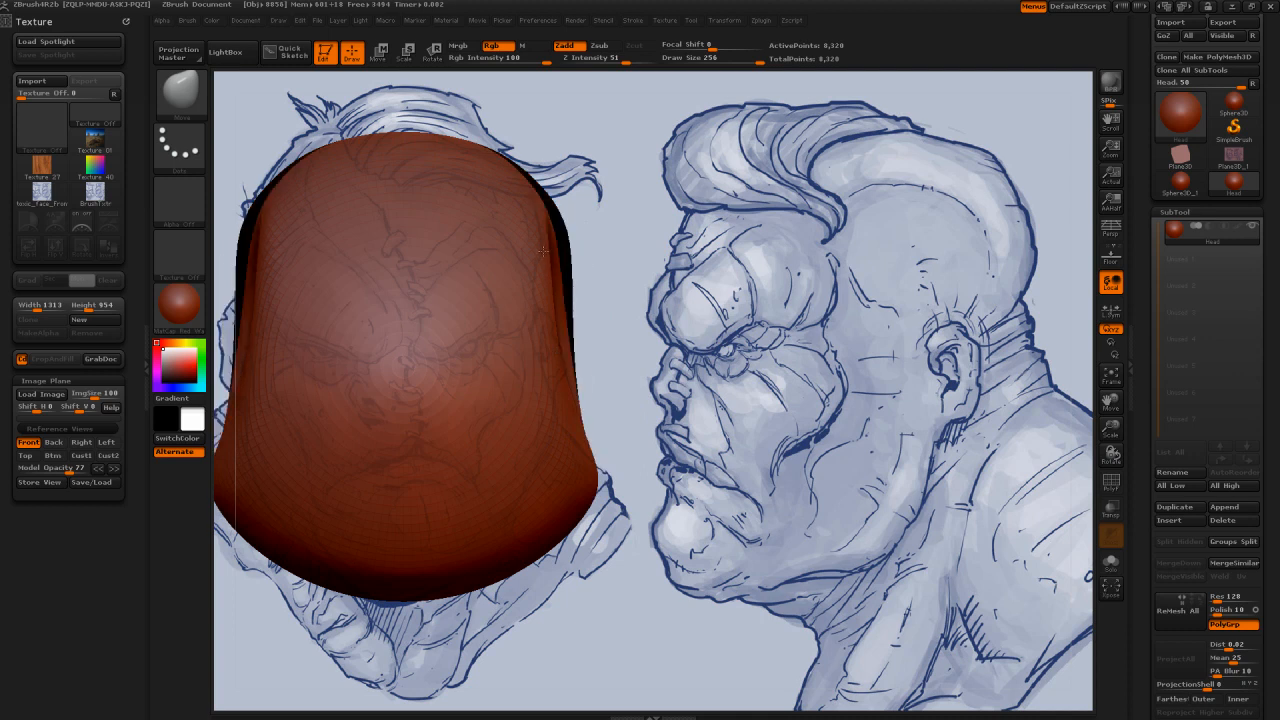
{"action": "left_click_drag", "start_coordinate": [604, 437], "coordinate": [554, 456]}
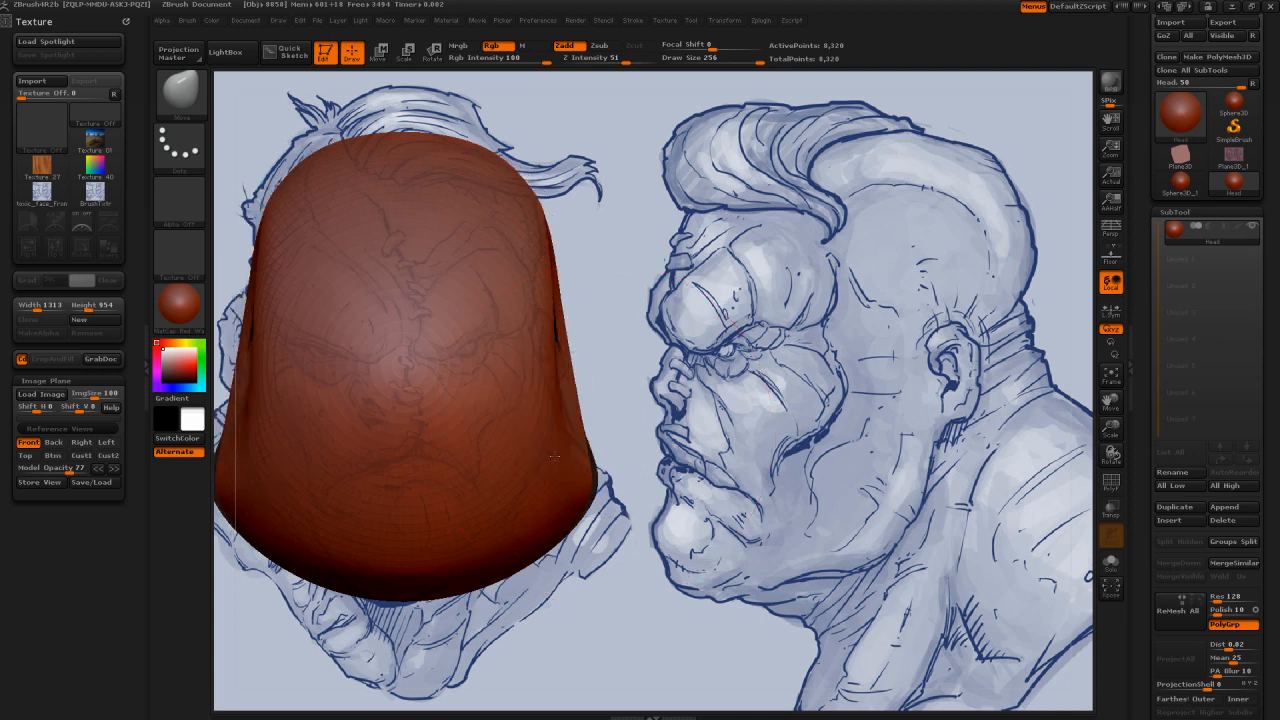
{"action": "left_click_drag", "start_coordinate": [281, 522], "coordinate": [228, 451]}
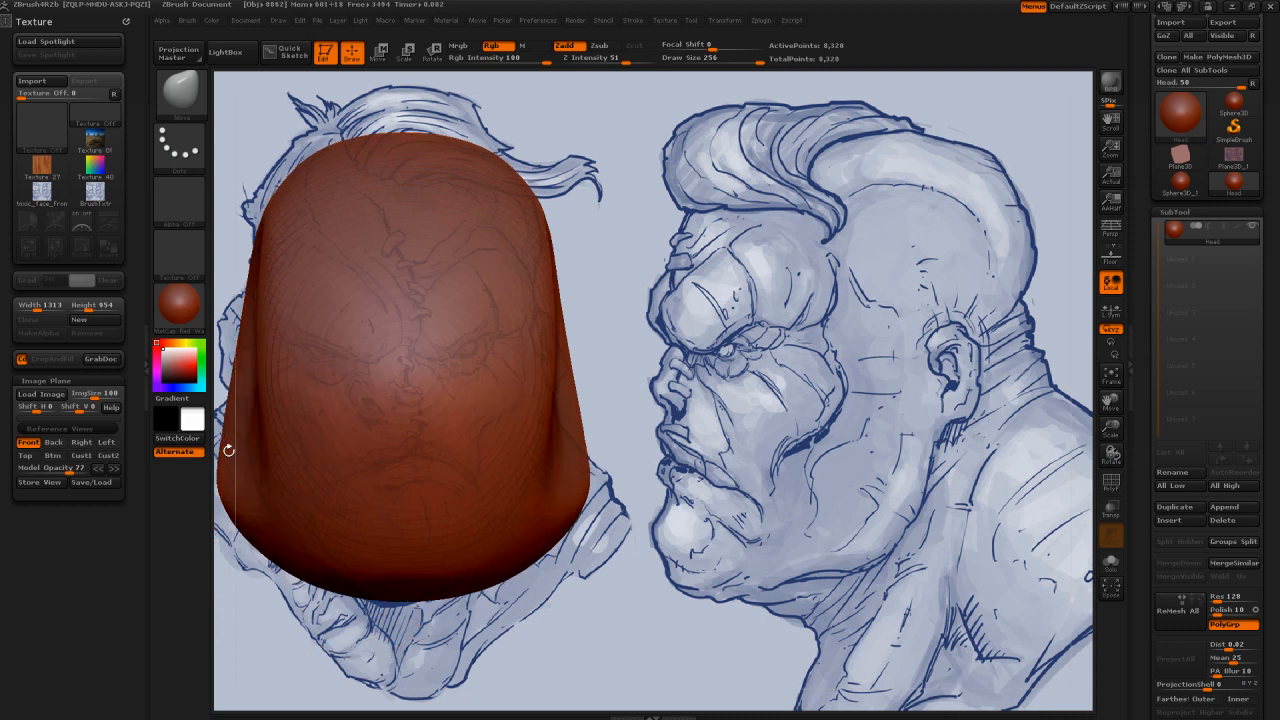
{"action": "mouse_move", "coordinate": [560, 425]}
{"action": "left_mouse_down"}
{"action": "mouse_move", "coordinate": [574, 431]}
{"action": "mouse_move", "coordinate": [547, 419]}
{"action": "left_mouse_up"}
{"action": "mouse_move", "coordinate": [625, 385]}
{"action": "left_mouse_down"}
{"action": "mouse_move", "coordinate": [652, 405]}
{"action": "mouse_move", "coordinate": [652, 453]}
{"action": "mouse_move", "coordinate": [580, 396]}
{"action": "mouse_move", "coordinate": [634, 378]}
{"action": "mouse_move", "coordinate": [621, 399]}
{"action": "left_mouse_up"}
{"action": "key", "text": "ctrl+z"}
{"action": "left_click", "coordinate": [28, 442]}
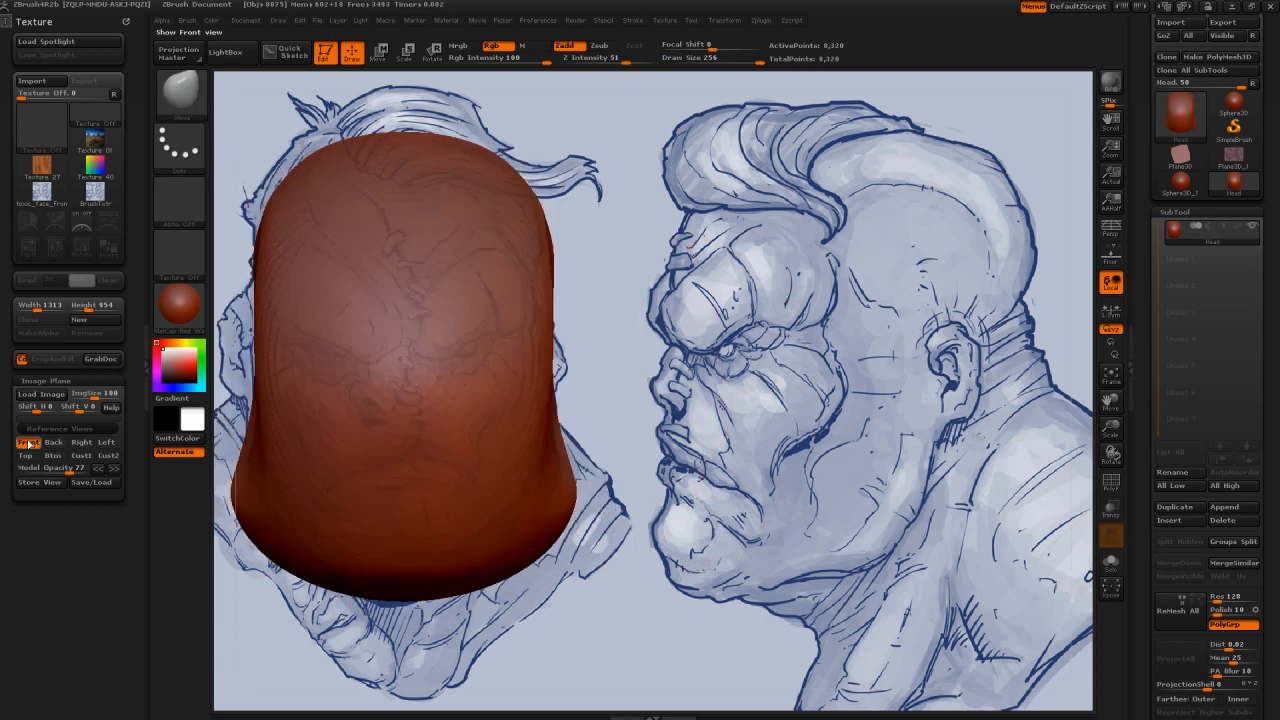
Step: In the Left view, reshape the profile with the Move brush, fitting forehead and skull, pulling the neck down and the nape outward
{"action": "left_click", "coordinate": [107, 442]}
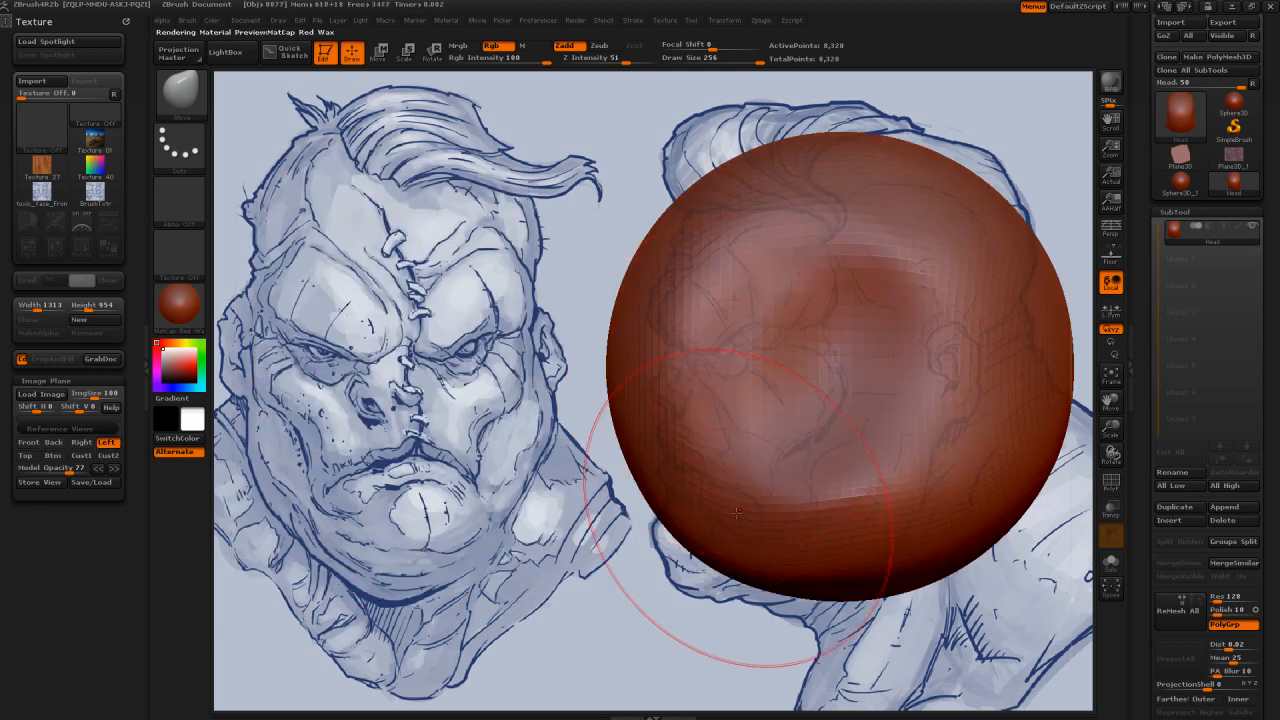
{"action": "mouse_move", "coordinate": [735, 513]}
{"action": "left_mouse_down"}
{"action": "mouse_move", "coordinate": [660, 620]}
{"action": "mouse_move", "coordinate": [660, 317]}
{"action": "mouse_move", "coordinate": [679, 240]}
{"action": "mouse_move", "coordinate": [695, 240]}
{"action": "left_mouse_up"}
{"action": "mouse_move", "coordinate": [1014, 227]}
{"action": "left_mouse_down"}
{"action": "mouse_move", "coordinate": [941, 148]}
{"action": "mouse_move", "coordinate": [1043, 322]}
{"action": "mouse_move", "coordinate": [985, 483]}
{"action": "mouse_move", "coordinate": [846, 716]}
{"action": "left_mouse_up"}
{"action": "left_click_drag", "start_coordinate": [930, 640], "coordinate": [914, 635]}
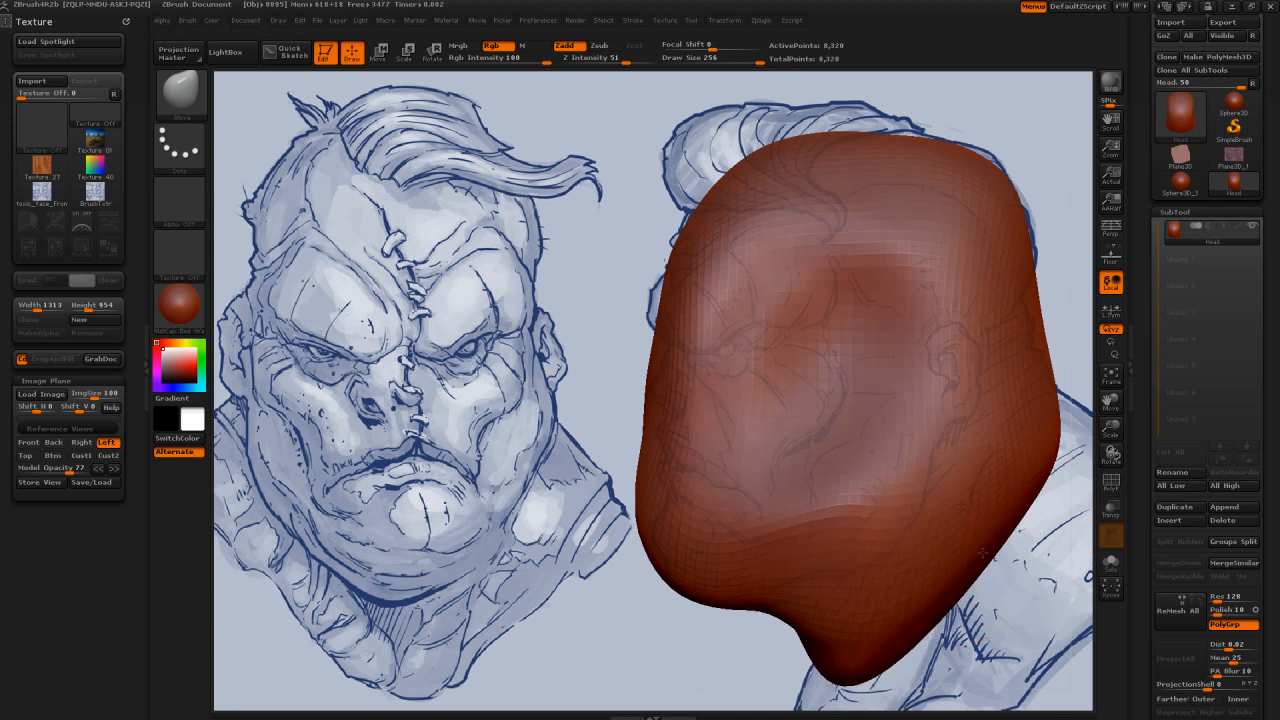
{"action": "left_click_drag", "start_coordinate": [982, 553], "coordinate": [1038, 356]}
{"action": "mouse_move", "coordinate": [1070, 410]}
{"action": "left_mouse_down"}
{"action": "mouse_move", "coordinate": [1031, 375]}
{"action": "mouse_move", "coordinate": [1065, 410]}
{"action": "mouse_move", "coordinate": [1048, 402]}
{"action": "left_mouse_up"}
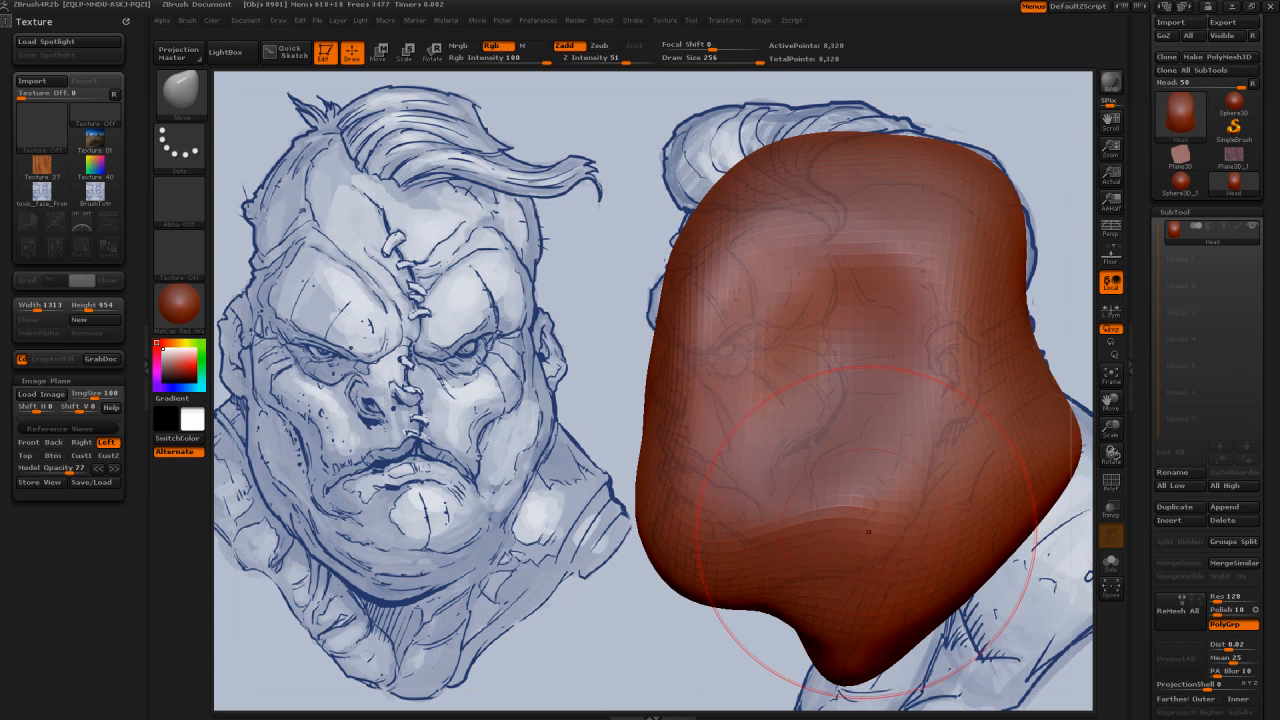
Step: Push the front of the mouth and jaw inward and extend the throat further down along the profile sketch
{"action": "left_click_drag", "start_coordinate": [868, 532], "coordinate": [804, 507], "text": "shift"}
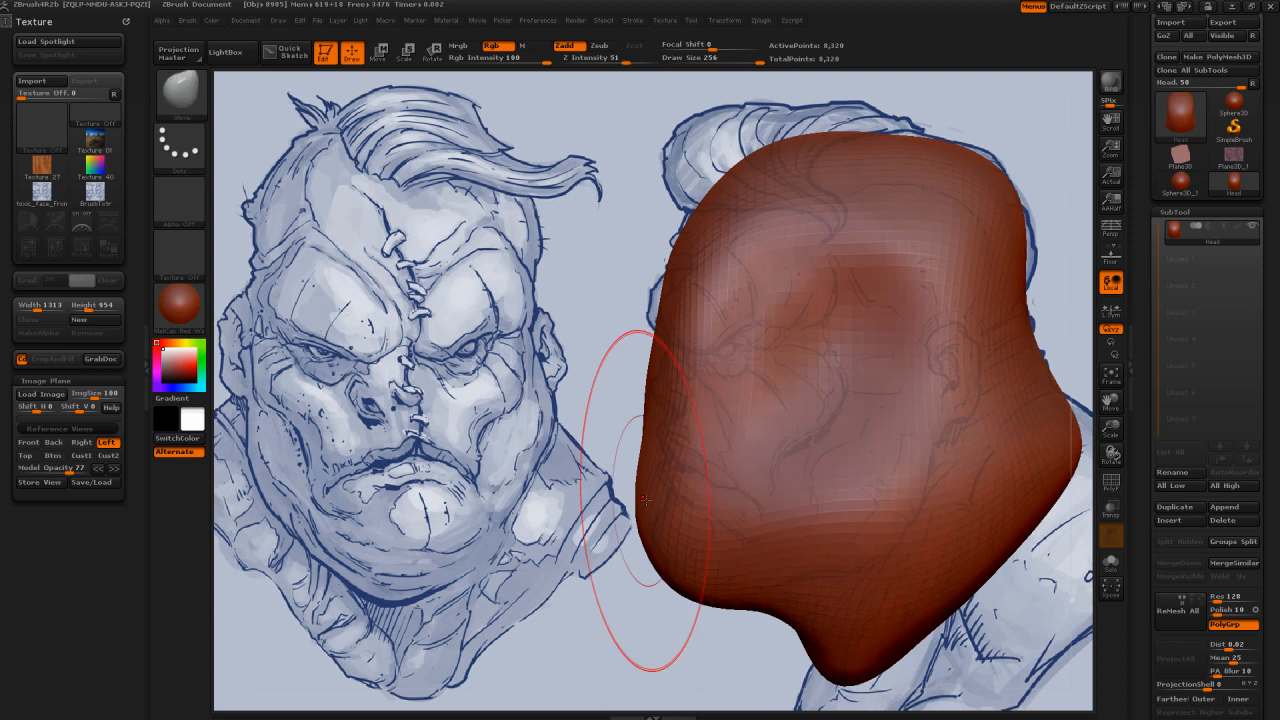
{"action": "left_click_drag", "start_coordinate": [645, 500], "coordinate": [661, 430]}
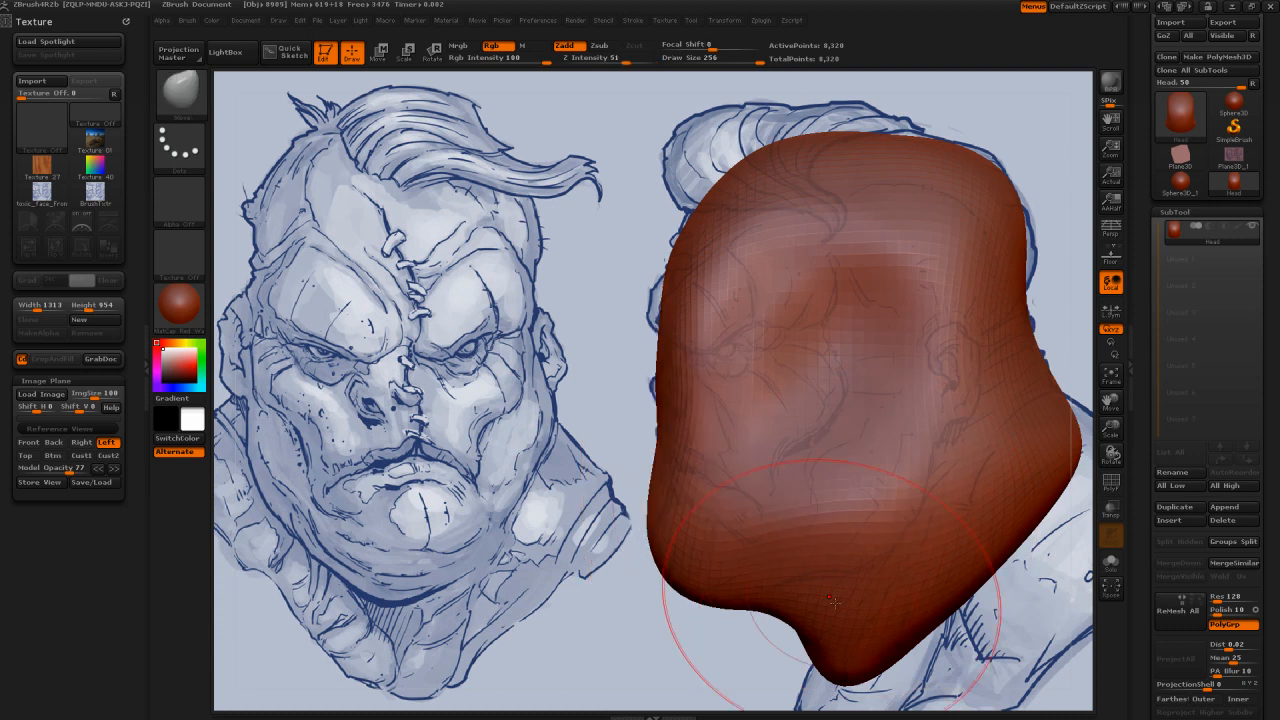
{"action": "left_click_drag", "start_coordinate": [832, 622], "coordinate": [796, 650]}
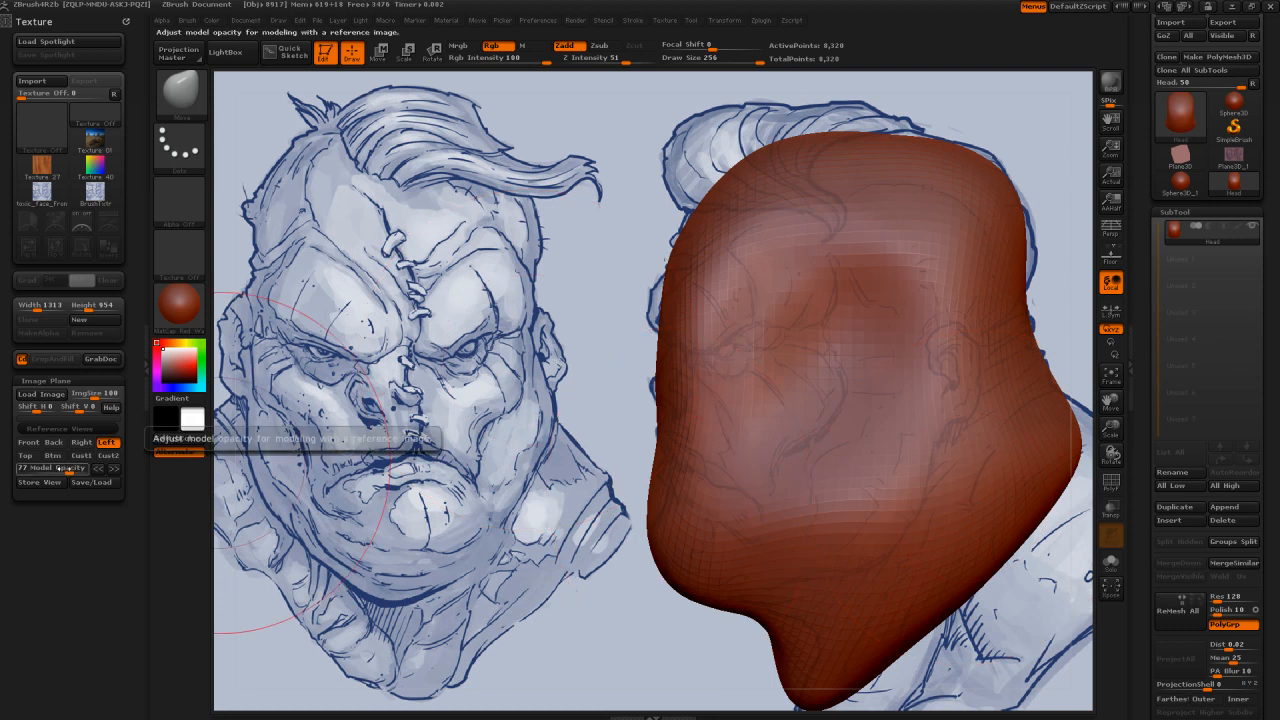
Step: Set the model opacity to 48 and refine the crown, cheeks and jaw in the Front view at draw size 202
{"action": "left_click", "coordinate": [60, 467]}
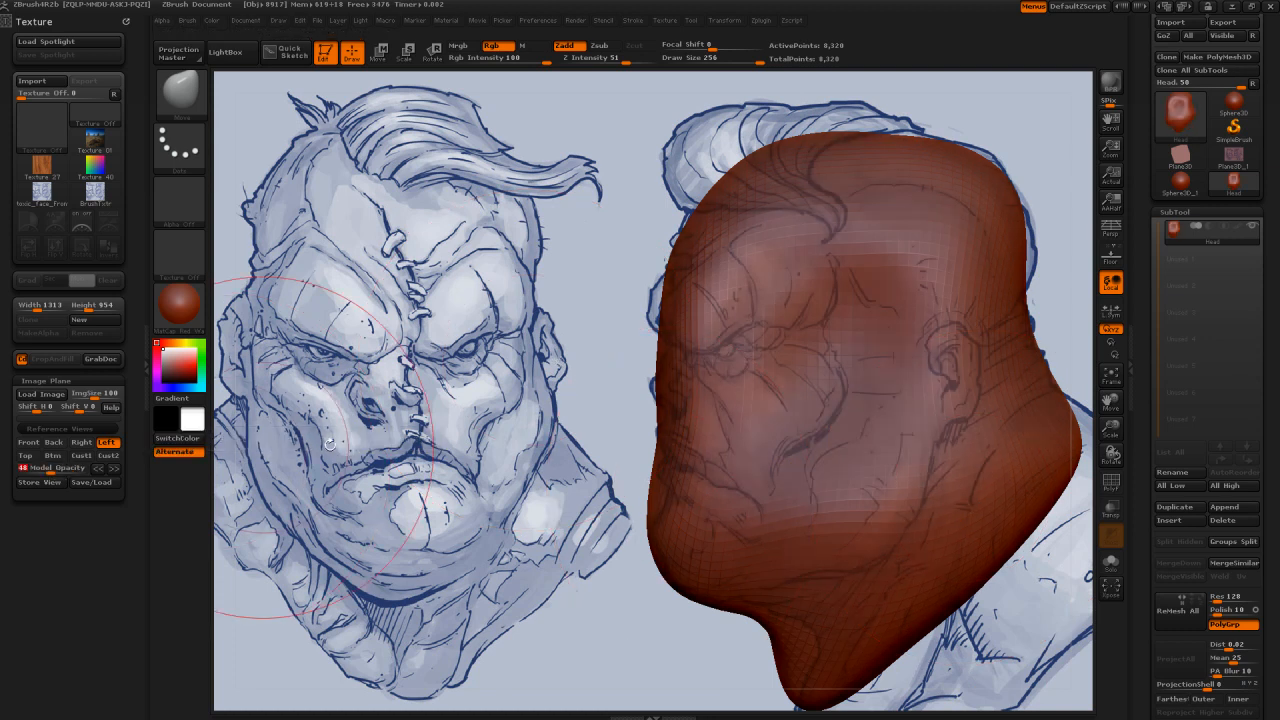
{"action": "left_click", "coordinate": [33, 444]}
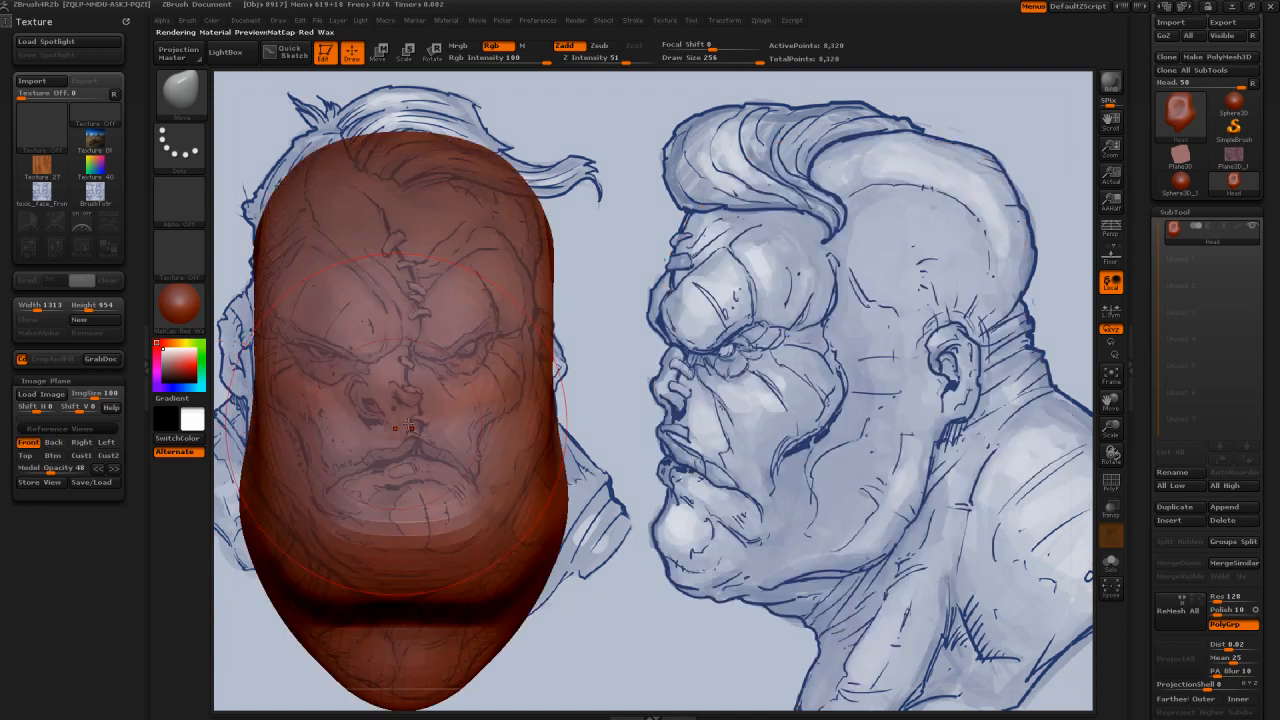
{"action": "key", "text": "s"}
{"action": "mouse_move", "coordinate": [395, 381]}
{"action": "left_mouse_down"}
{"action": "mouse_move", "coordinate": [283, 352]}
{"action": "mouse_move", "coordinate": [250, 358]}
{"action": "mouse_move", "coordinate": [257, 408]}
{"action": "left_mouse_up"}
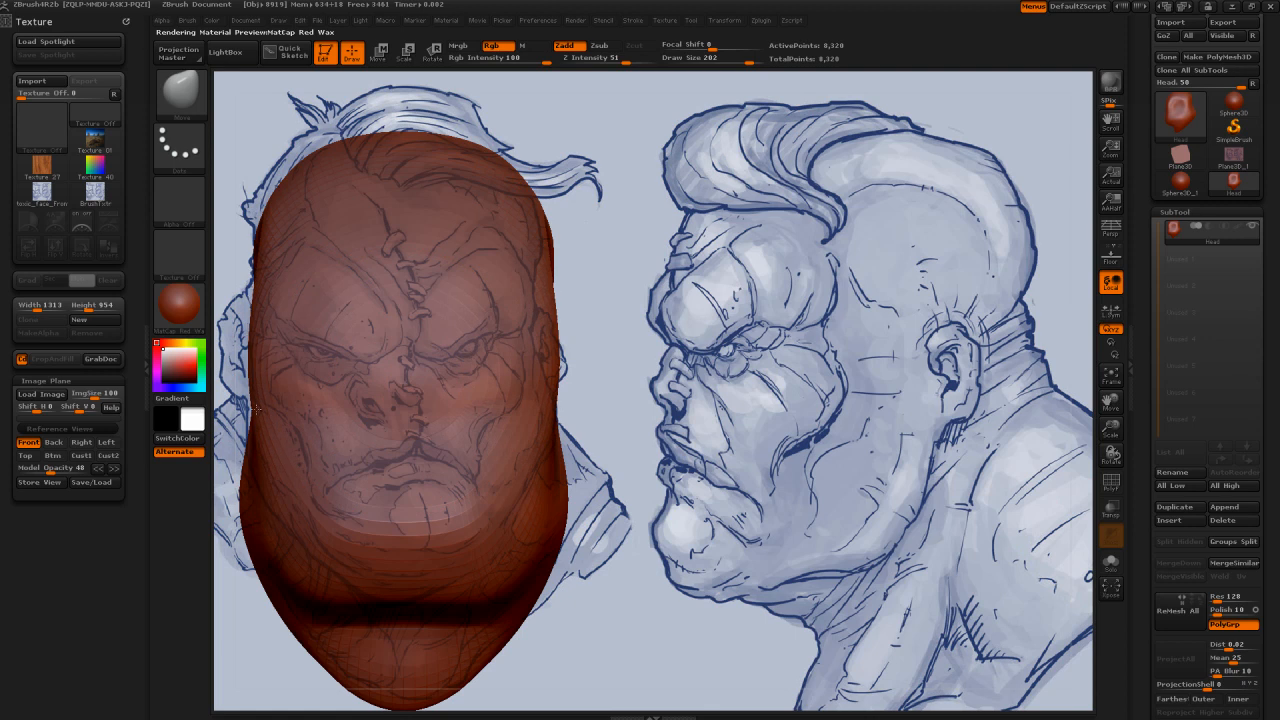
{"action": "mouse_move", "coordinate": [296, 183]}
{"action": "left_mouse_down"}
{"action": "mouse_move", "coordinate": [341, 143]}
{"action": "mouse_move", "coordinate": [413, 123]}
{"action": "mouse_move", "coordinate": [293, 190]}
{"action": "mouse_move", "coordinate": [269, 226]}
{"action": "left_mouse_up"}
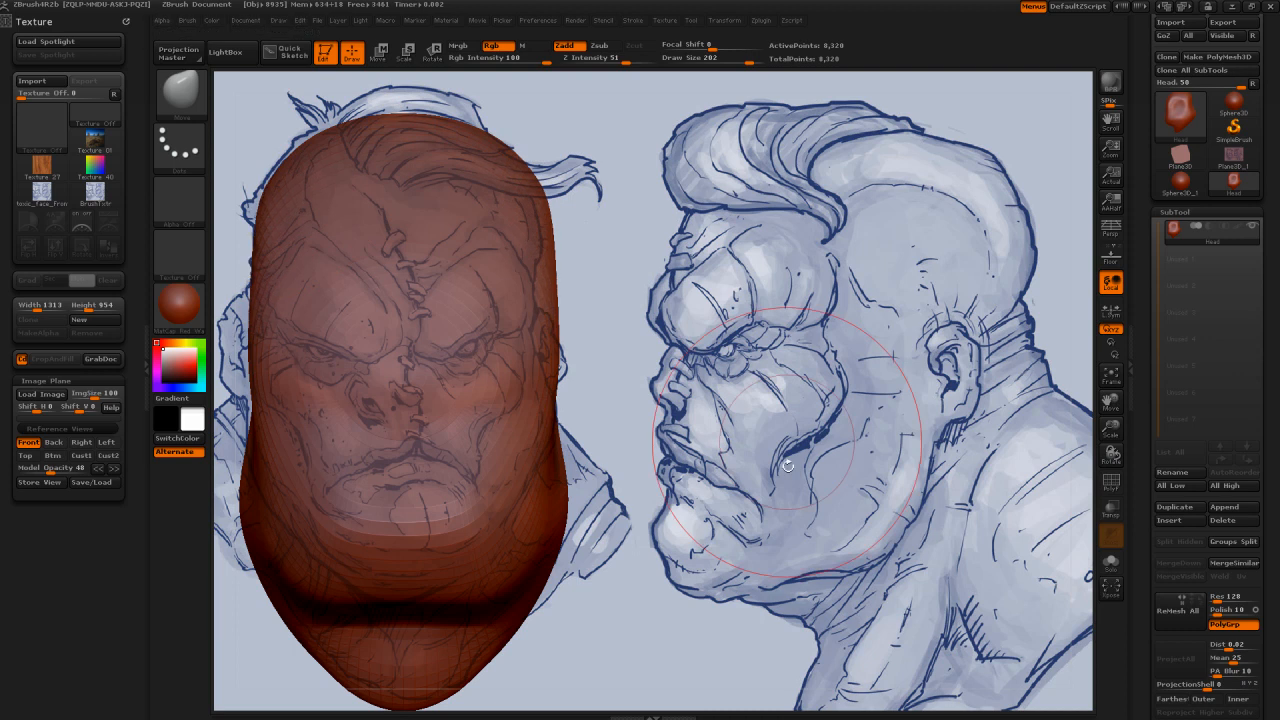
{"action": "mouse_move", "coordinate": [525, 560]}
{"action": "left_mouse_down"}
{"action": "mouse_move", "coordinate": [325, 588]}
{"action": "mouse_move", "coordinate": [336, 590]}
{"action": "left_mouse_up"}
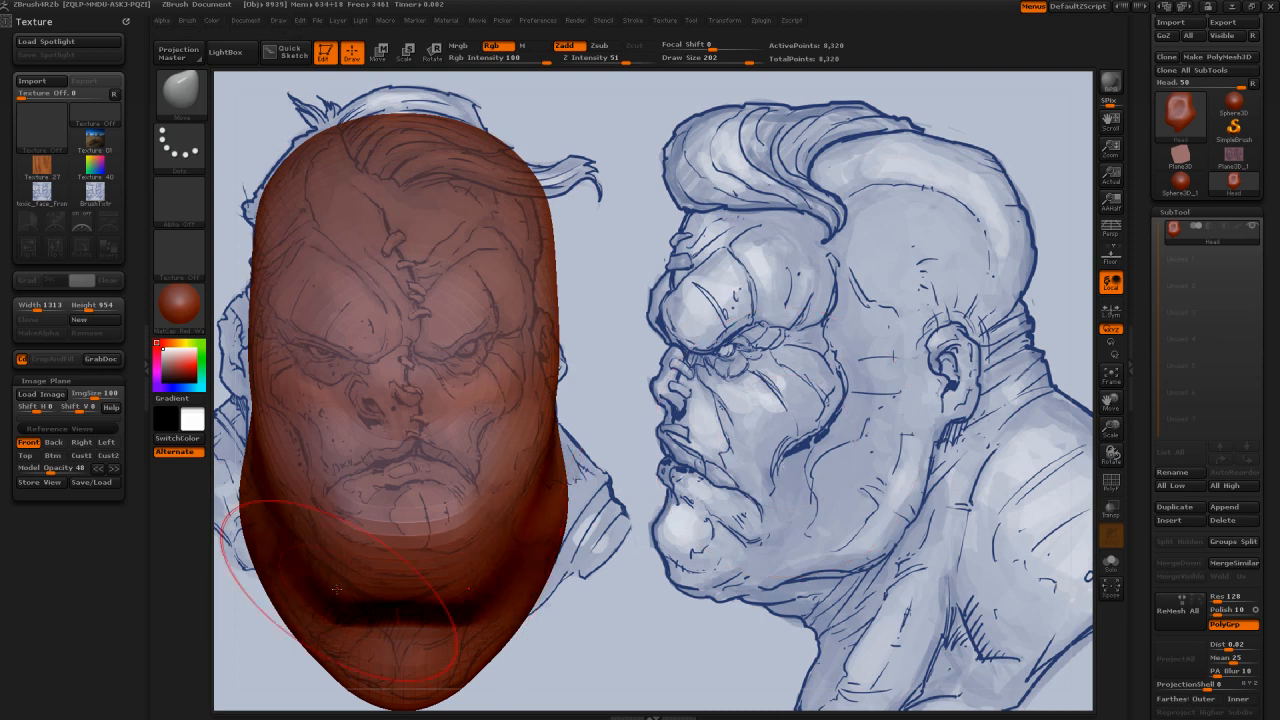
Step: Set the draw size to 256 and move the side of the head slightly outward around the temple
{"action": "key", "text": "s"}
{"action": "left_click_drag", "start_coordinate": [278, 407], "coordinate": [296, 407]}
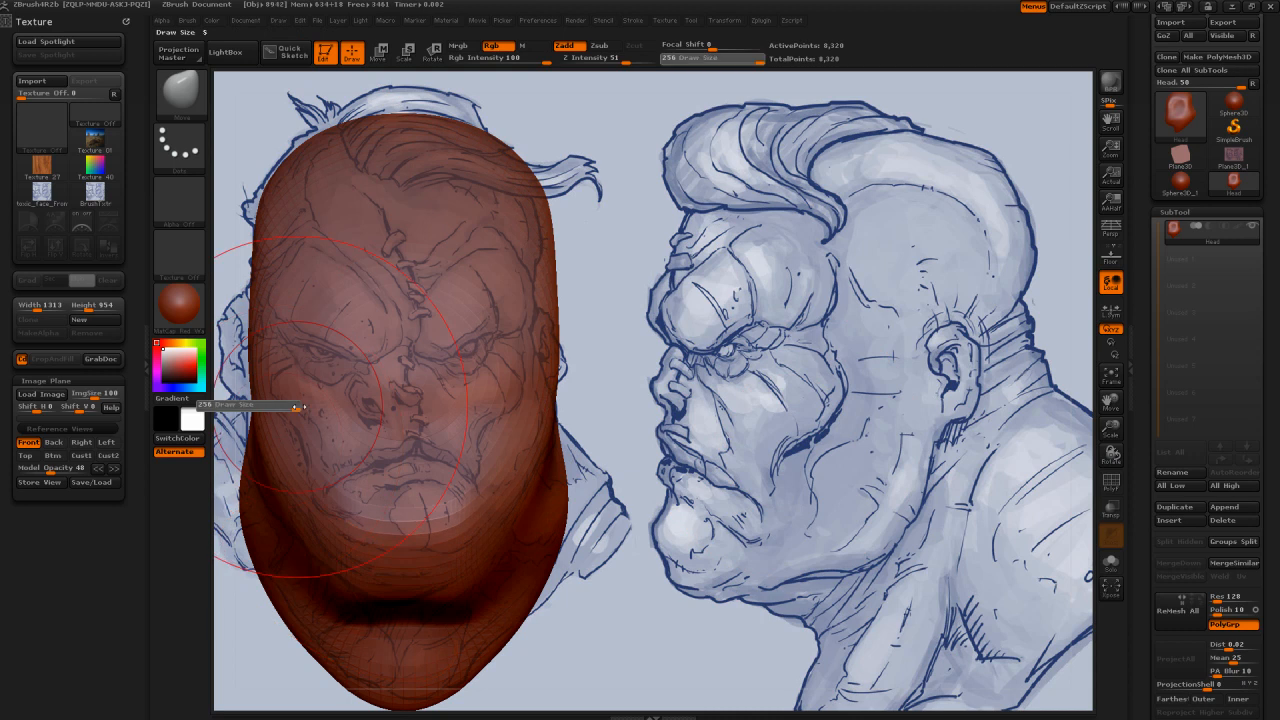
{"action": "left_click_drag", "start_coordinate": [272, 298], "coordinate": [266, 293]}
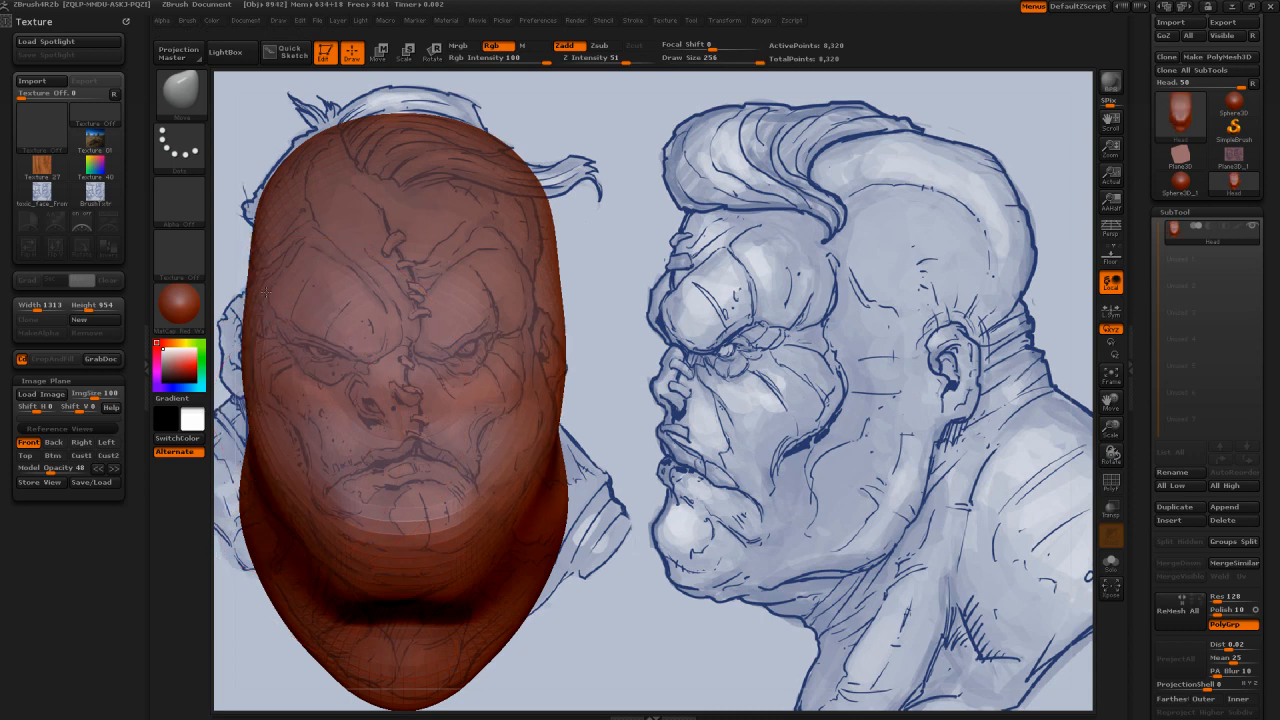
Step: Nudge the side of the head in the Front view and round the forehead, crown and back of the skull in the Left view
{"action": "left_click_drag", "start_coordinate": [553, 305], "coordinate": [562, 312]}
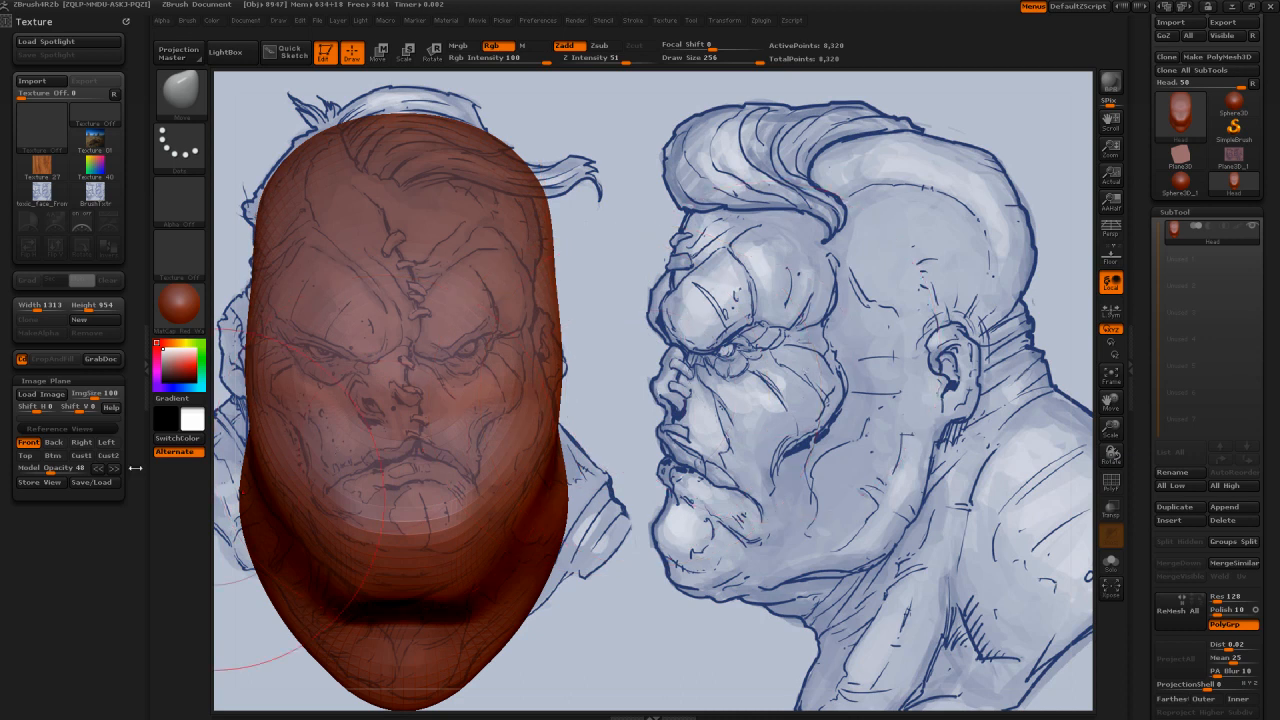
{"action": "left_click", "coordinate": [106, 442]}
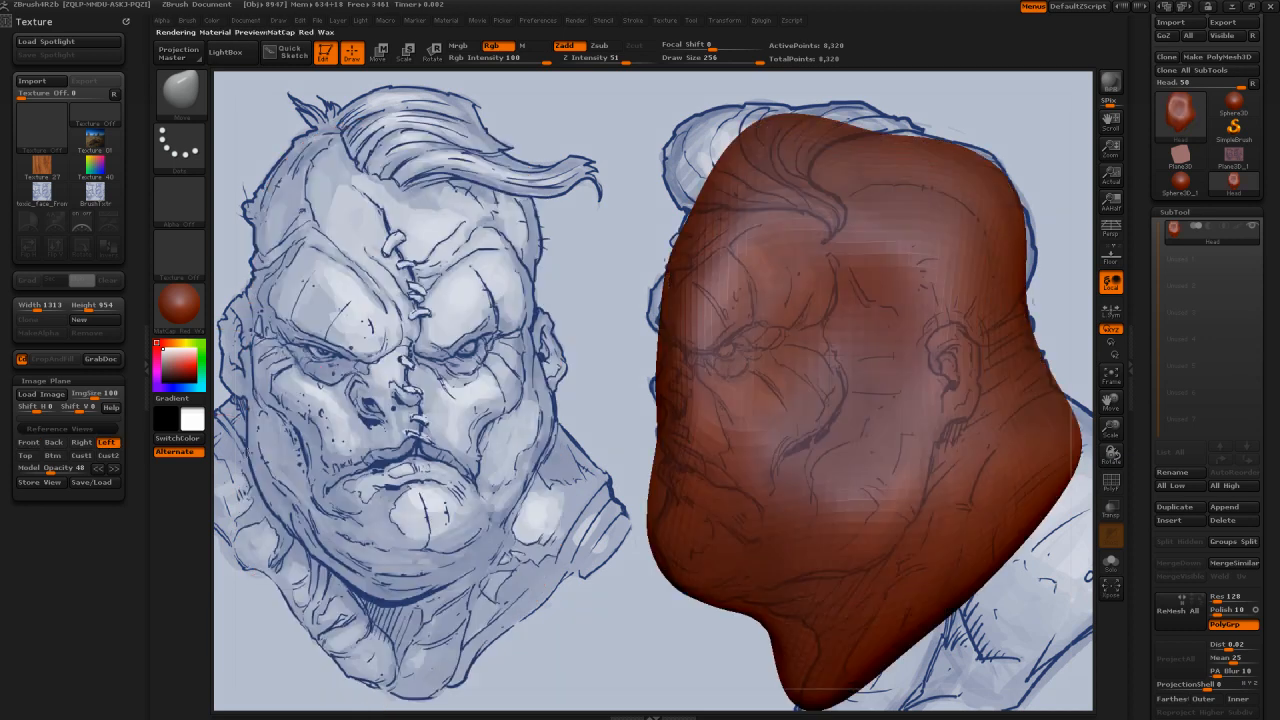
{"action": "key", "text": "s"}
{"action": "left_click_drag", "start_coordinate": [690, 493], "coordinate": [643, 477]}
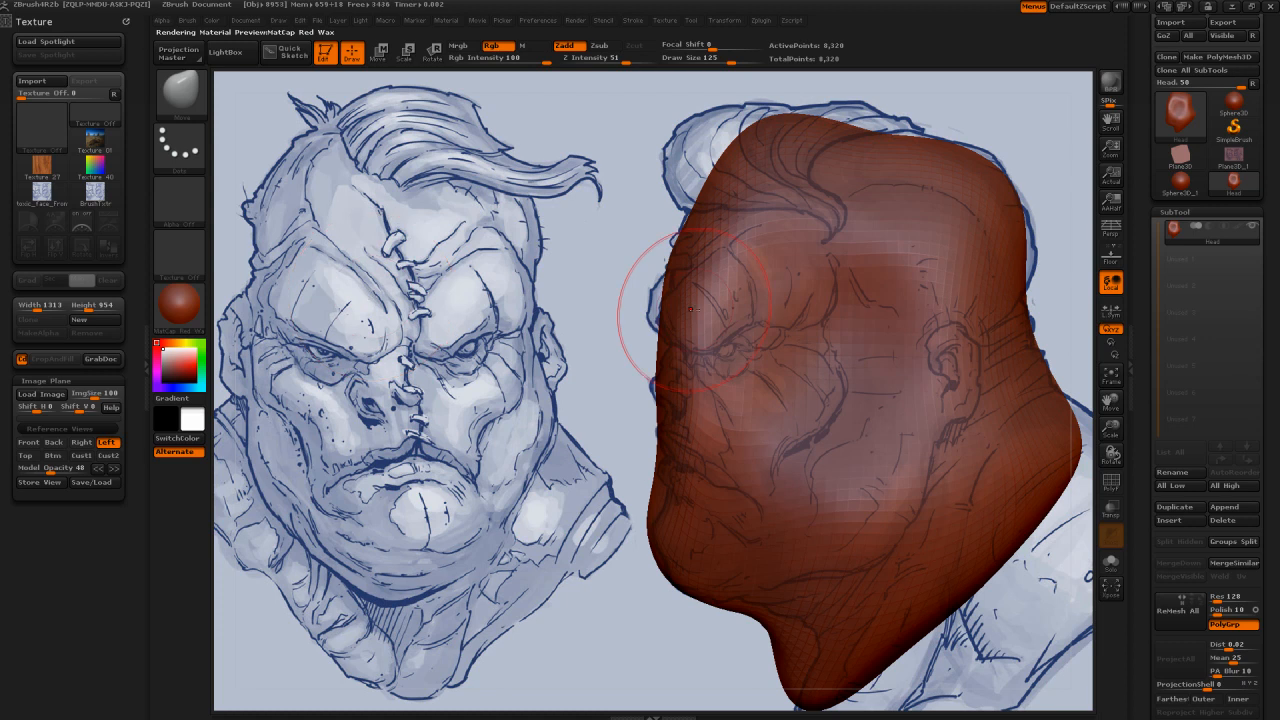
{"action": "key", "text": "bracketright"}
{"action": "key", "text": "bracketright"}
{"action": "key", "text": "bracketright"}
{"action": "key", "text": "bracketright"}
{"action": "mouse_move", "coordinate": [672, 295]}
{"action": "left_mouse_down"}
{"action": "mouse_move", "coordinate": [706, 200]}
{"action": "mouse_move", "coordinate": [771, 131]}
{"action": "mouse_move", "coordinate": [795, 161]}
{"action": "mouse_move", "coordinate": [876, 137]}
{"action": "left_mouse_up"}
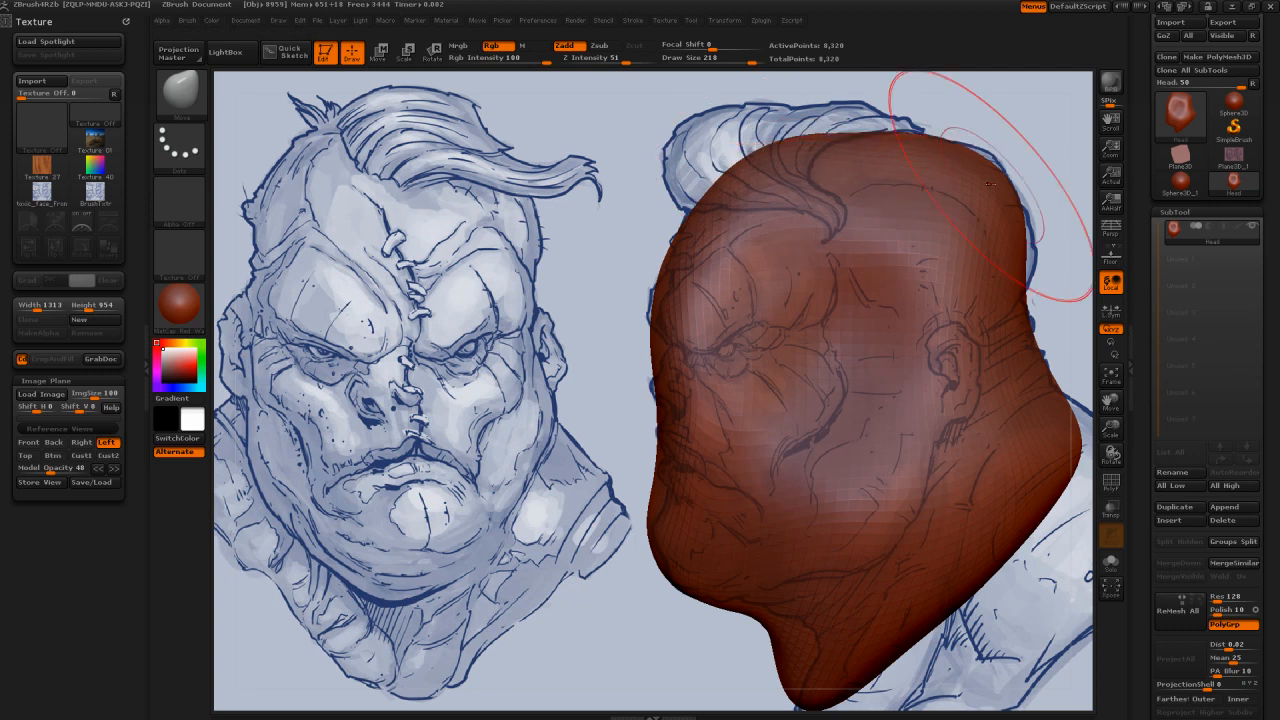
{"action": "left_click_drag", "start_coordinate": [1018, 256], "coordinate": [1026, 320]}
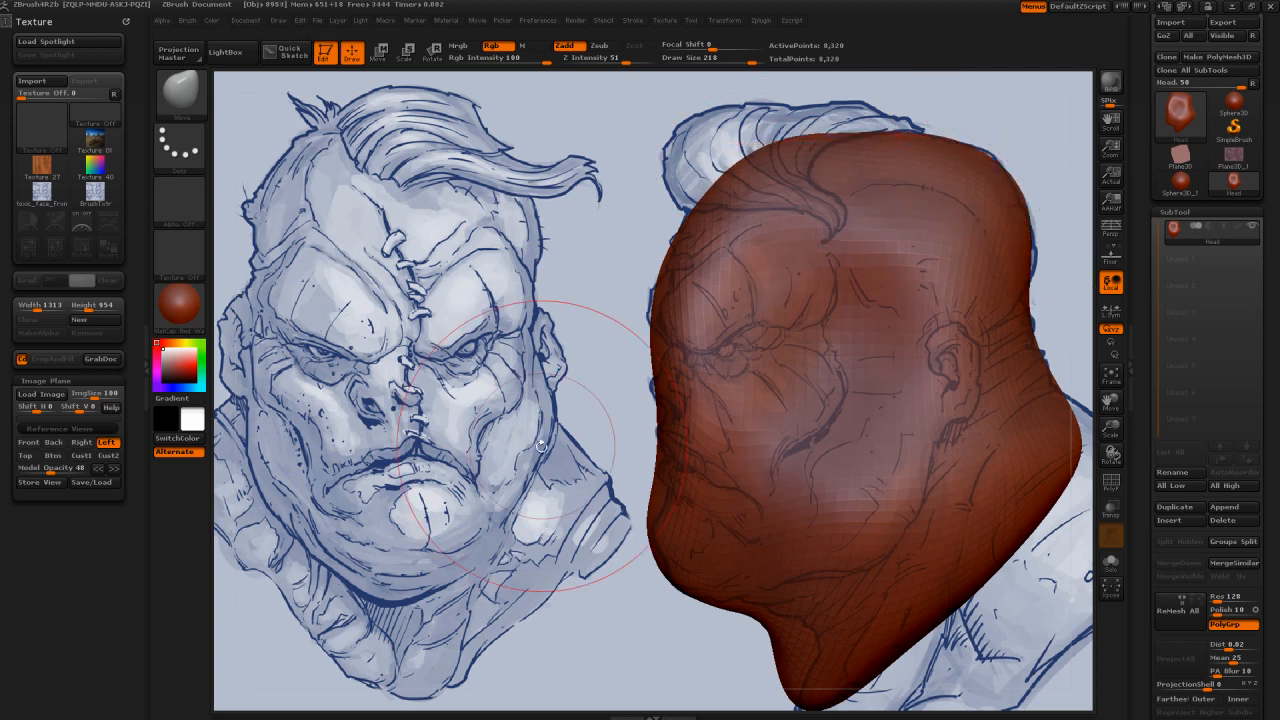
Step: Push the front of the face back slightly and smooth the forehead and temple area from an angled view
{"action": "mouse_move", "coordinate": [541, 446]}
{"action": "left_mouse_down"}
{"action": "mouse_move", "coordinate": [580, 457]}
{"action": "mouse_move", "coordinate": [523, 447]}
{"action": "left_mouse_up"}
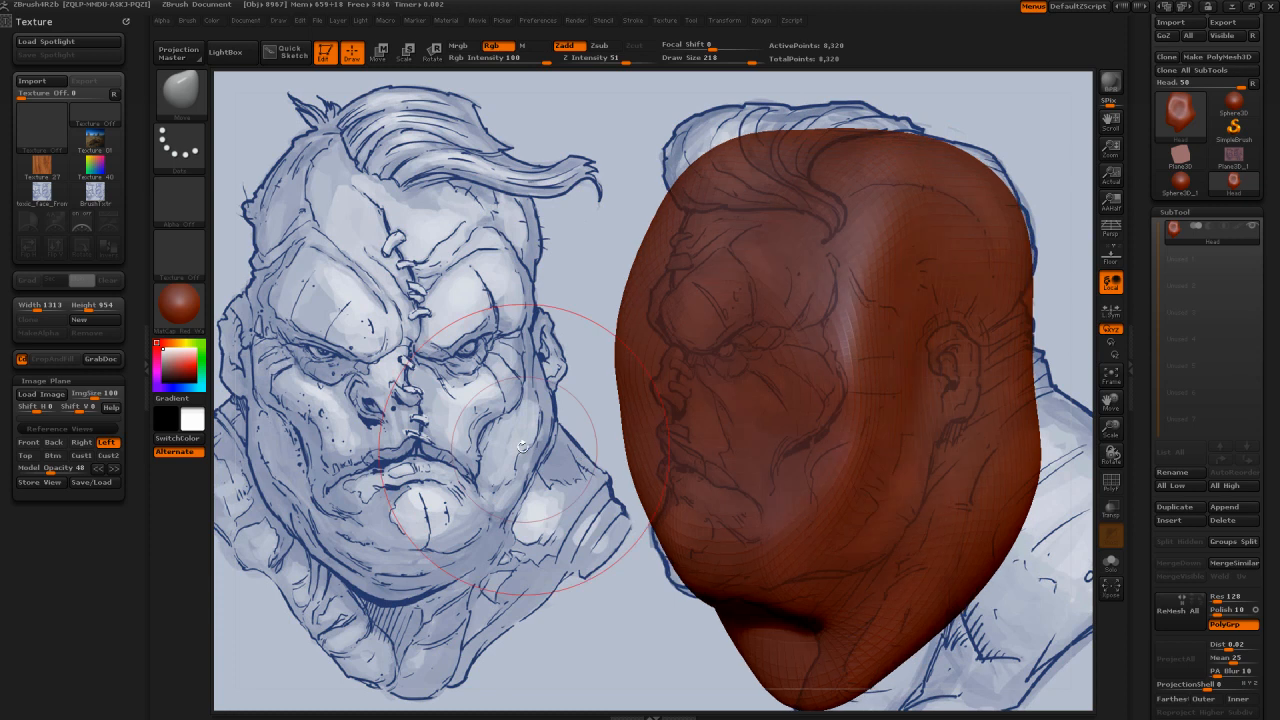
{"action": "left_click_drag", "start_coordinate": [846, 344], "coordinate": [872, 276], "text": "shift"}
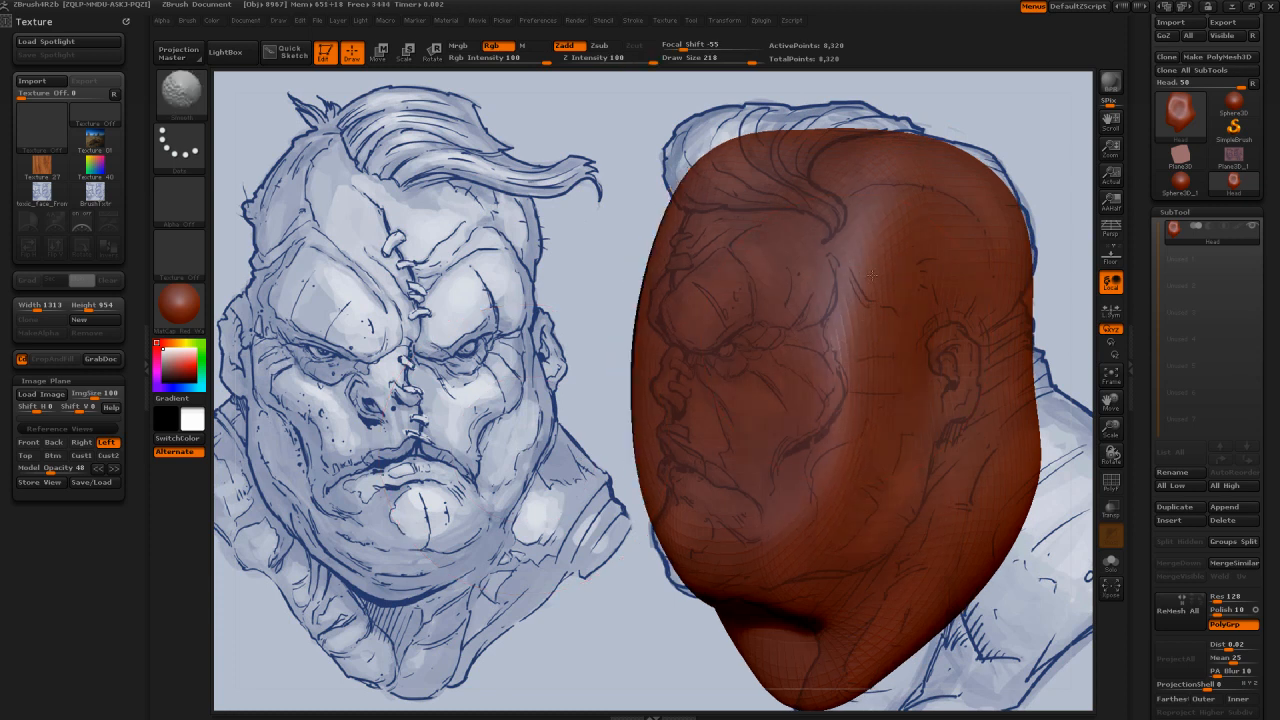
{"action": "mouse_move", "coordinate": [654, 366]}
{"action": "left_mouse_down", "text": "shift"}
{"action": "mouse_move", "coordinate": [797, 155]}
{"action": "mouse_move", "coordinate": [942, 286]}
{"action": "left_mouse_up", "text": "shift"}
{"action": "left_click_drag", "start_coordinate": [1056, 300], "coordinate": [1110, 304]}
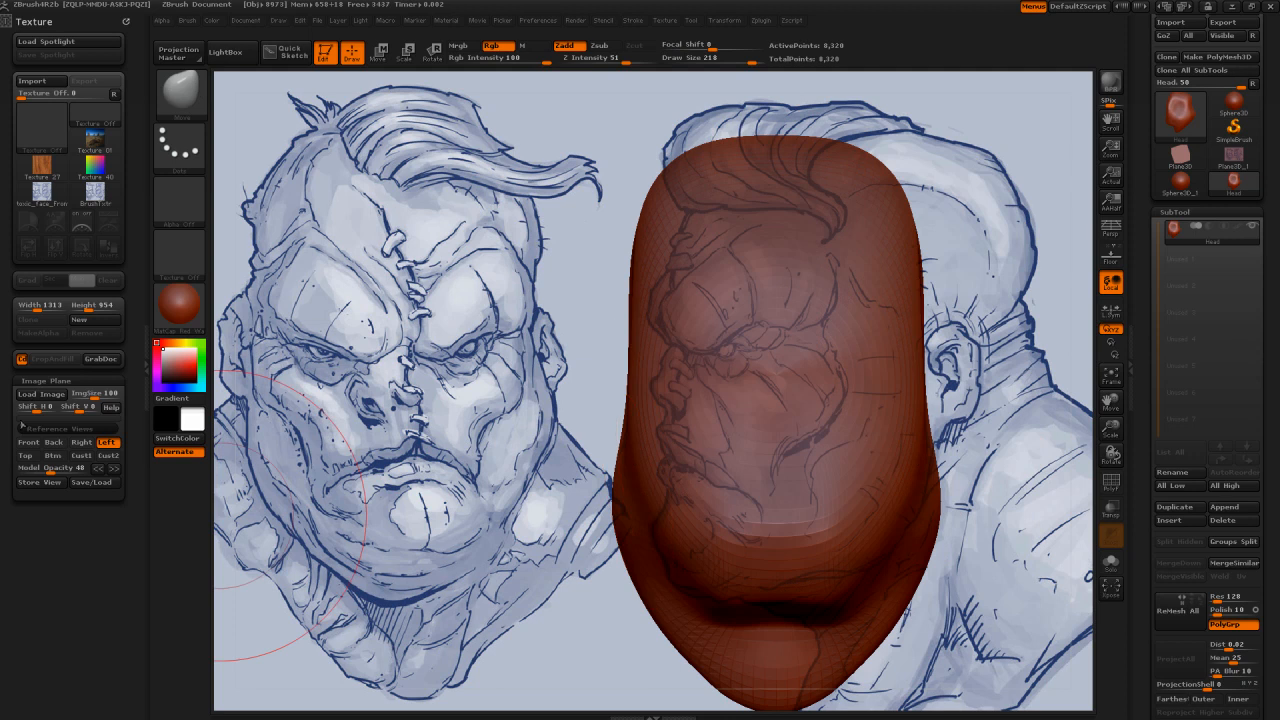
Step: Raise the crown and widen the sides of the face in the Front view, and fill out the upper forehead in the Left view
{"action": "left_click", "coordinate": [28, 442]}
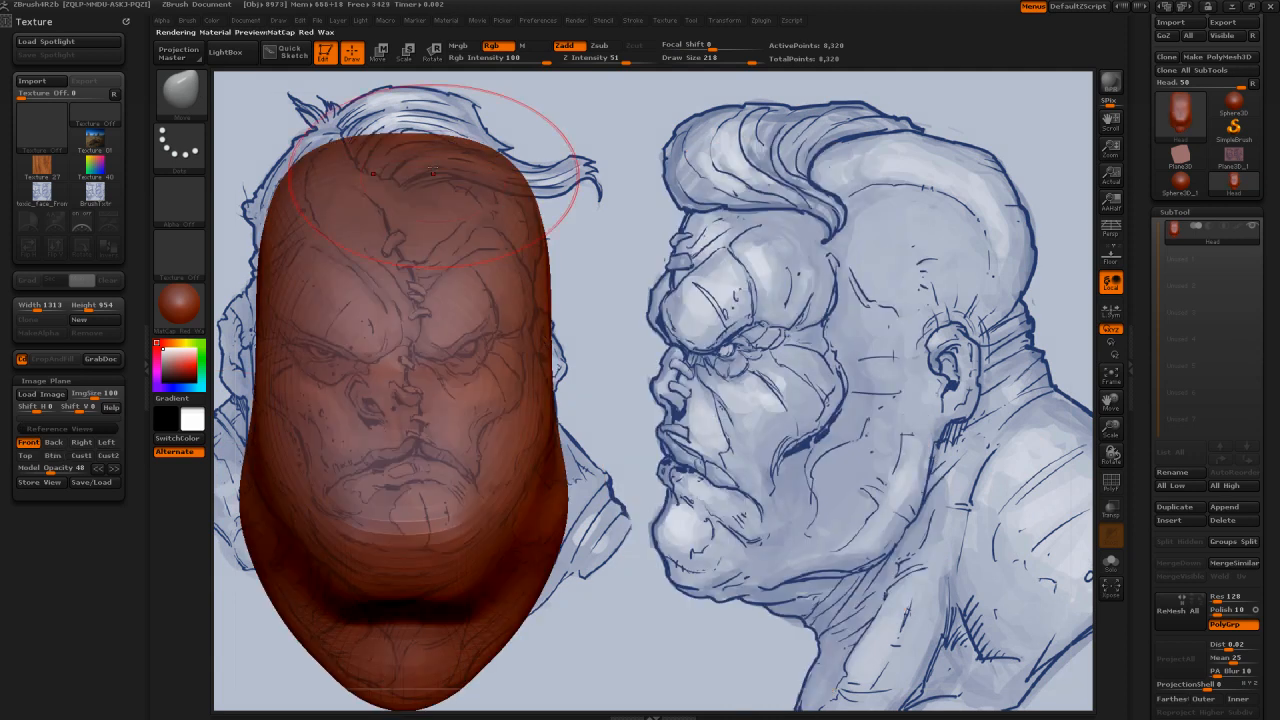
{"action": "left_click_drag", "start_coordinate": [432, 172], "coordinate": [398, 113]}
{"action": "mouse_move", "coordinate": [297, 187]}
{"action": "left_mouse_down"}
{"action": "mouse_move", "coordinate": [316, 143]}
{"action": "mouse_move", "coordinate": [305, 158]}
{"action": "left_mouse_up"}
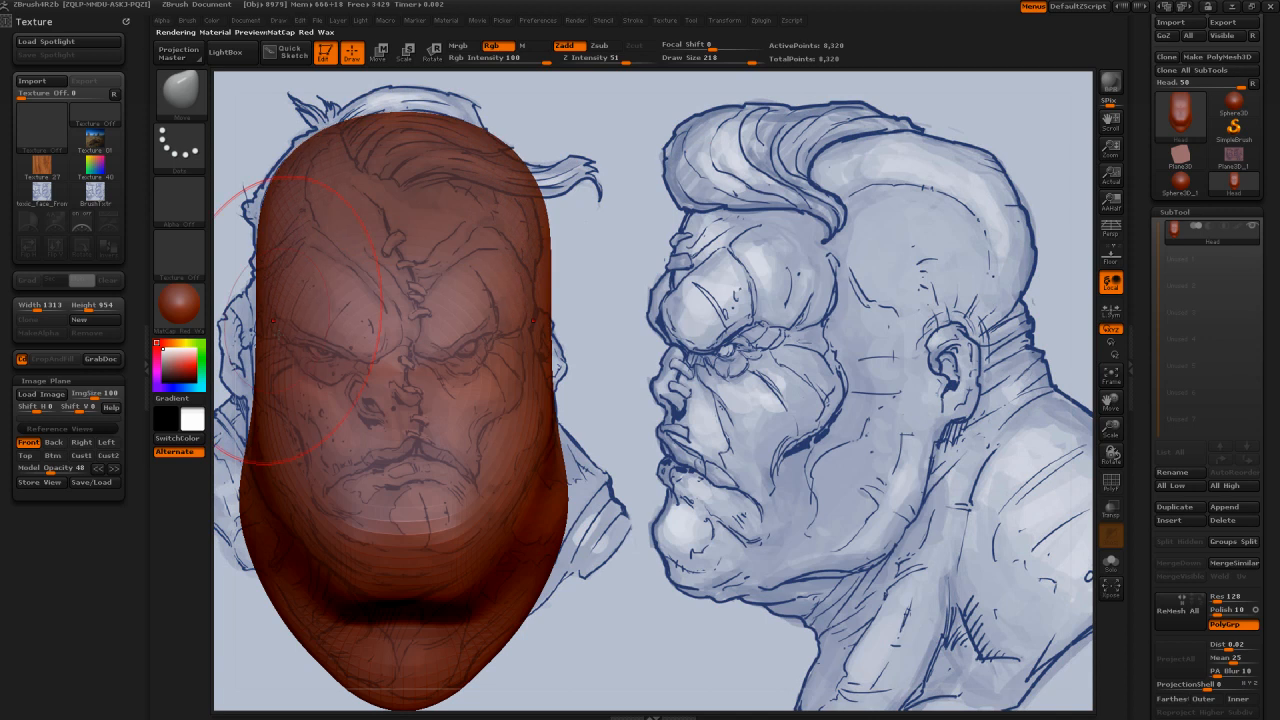
{"action": "left_click_drag", "start_coordinate": [272, 321], "coordinate": [276, 386]}
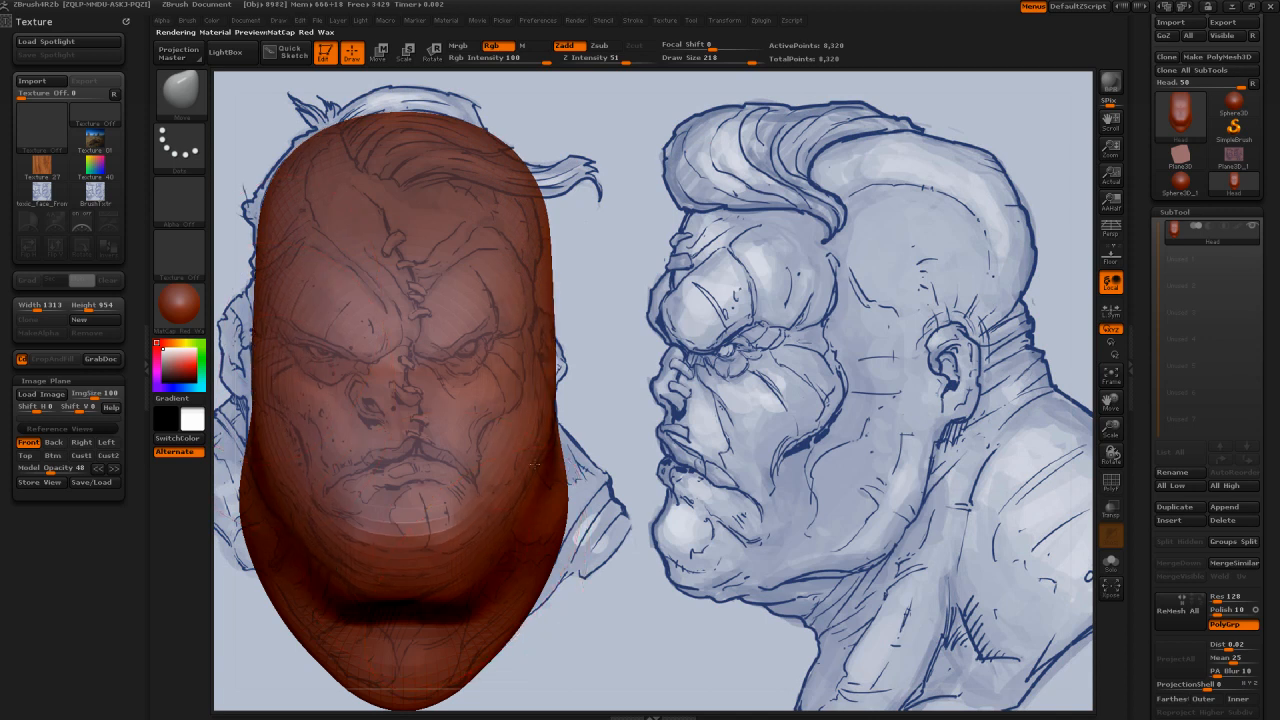
{"action": "left_click", "coordinate": [106, 443]}
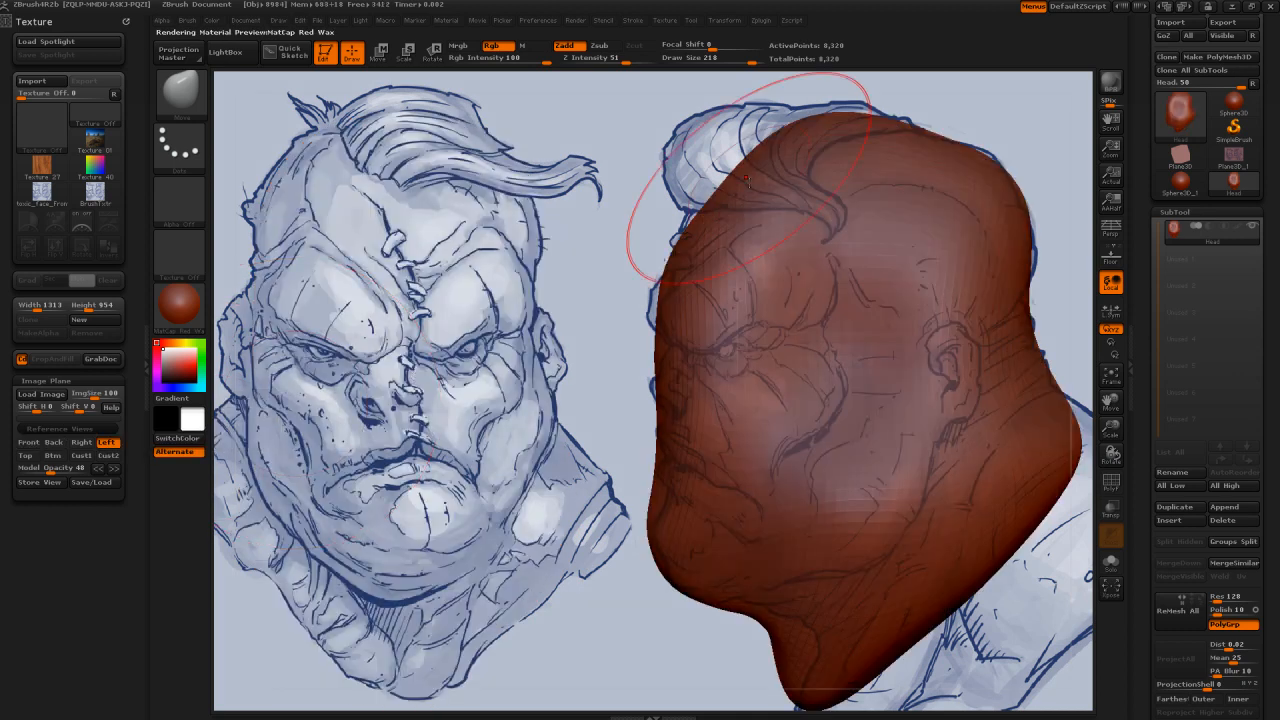
{"action": "left_click_drag", "start_coordinate": [746, 180], "coordinate": [716, 168]}
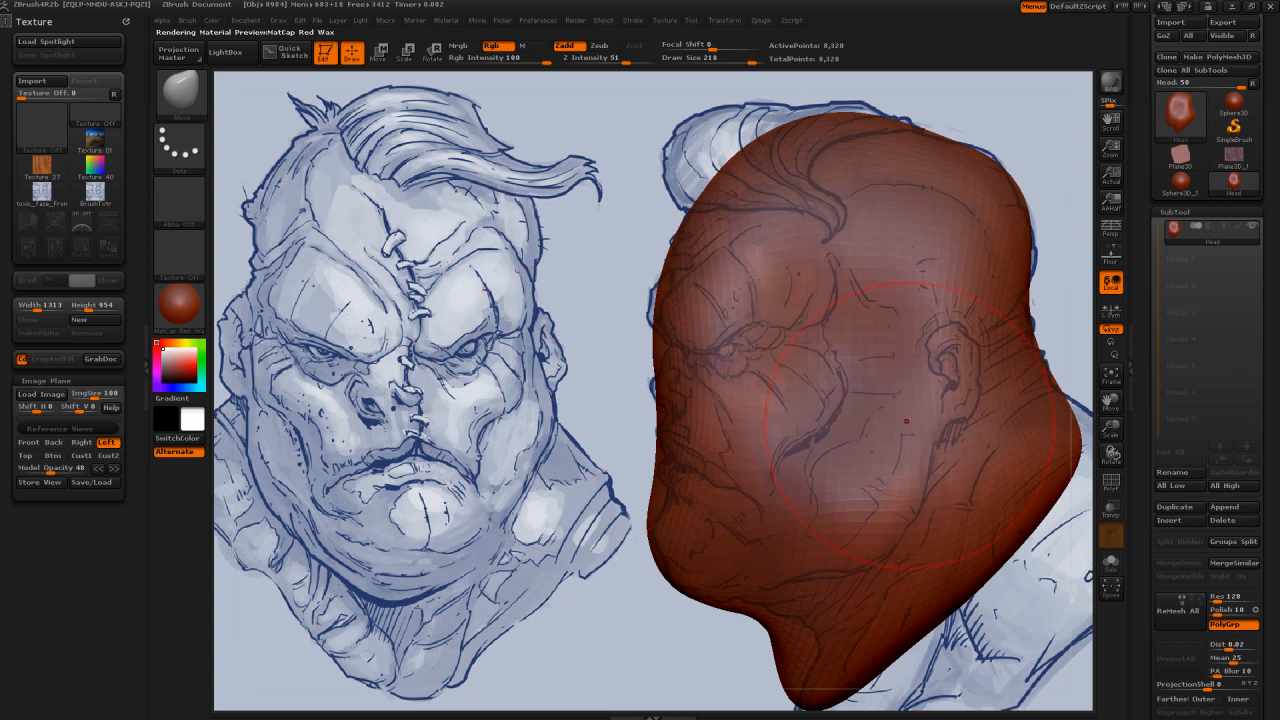
Step: Set the model opacity to 100 and the Move brush draw size to 256
{"action": "mouse_move", "coordinate": [588, 434]}
{"action": "left_mouse_down"}
{"action": "mouse_move", "coordinate": [567, 487]}
{"action": "mouse_move", "coordinate": [511, 425]}
{"action": "left_mouse_up"}
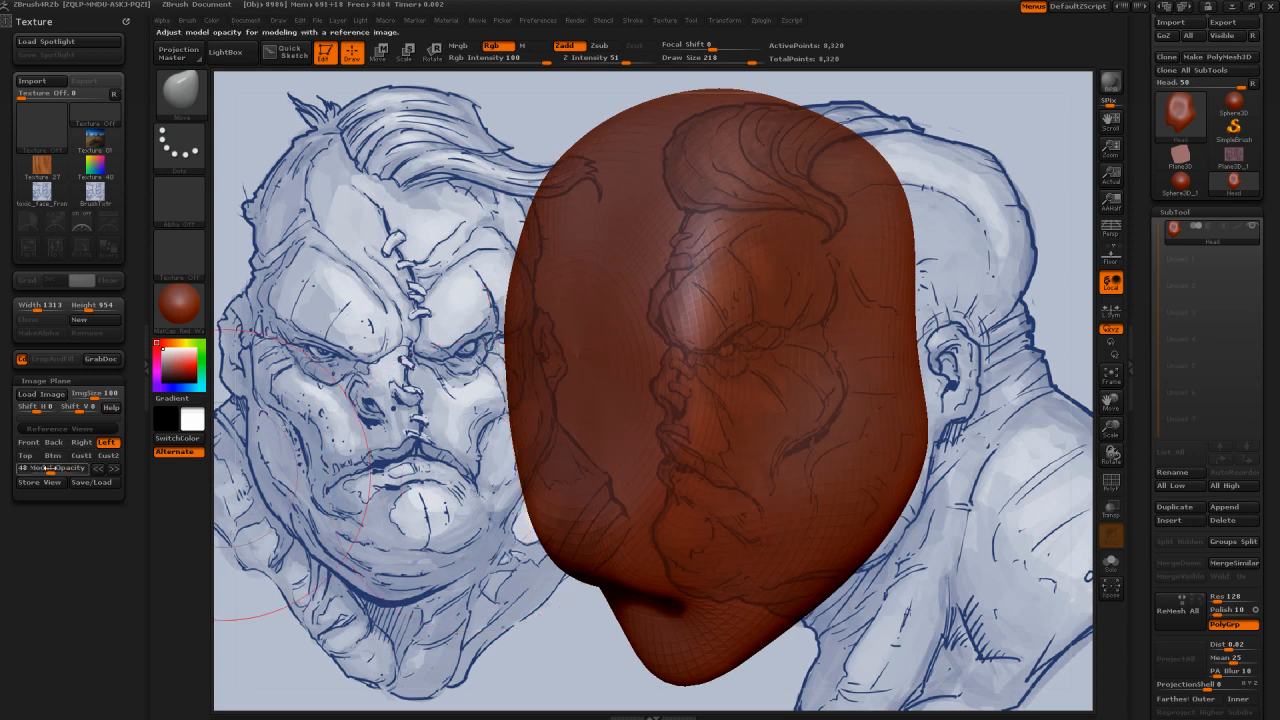
{"action": "left_click_drag", "start_coordinate": [48, 468], "coordinate": [119, 478]}
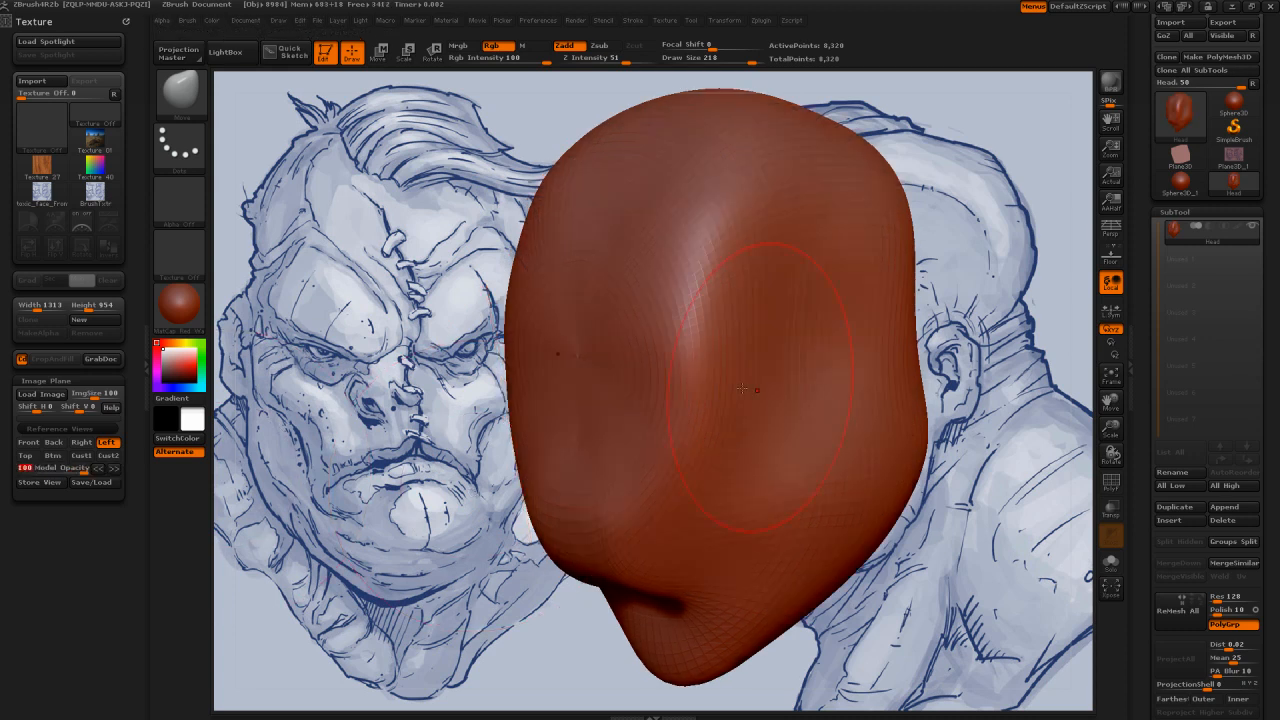
{"action": "mouse_move", "coordinate": [741, 388]}
{"action": "left_mouse_down"}
{"action": "mouse_move", "coordinate": [677, 233]}
{"action": "mouse_move", "coordinate": [692, 348]}
{"action": "mouse_move", "coordinate": [736, 337]}
{"action": "left_mouse_up"}
{"action": "key", "text": "s"}
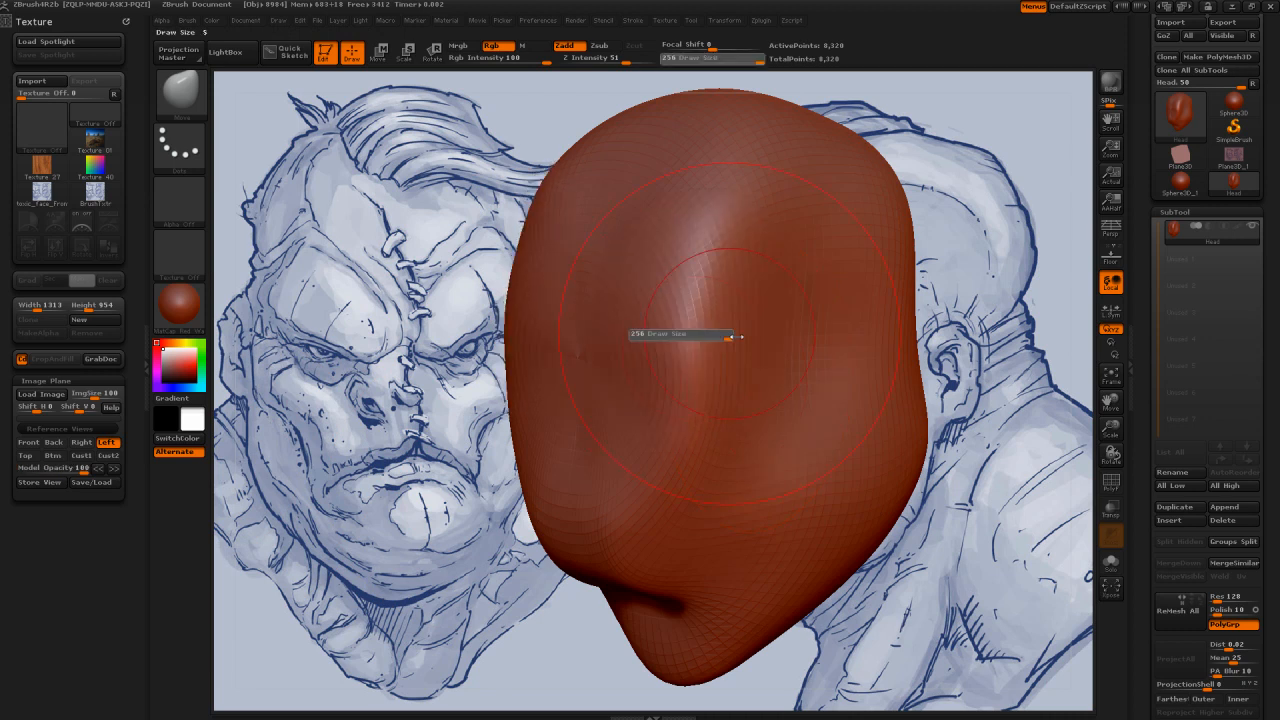
{"action": "key", "text": "ctrl+z"}
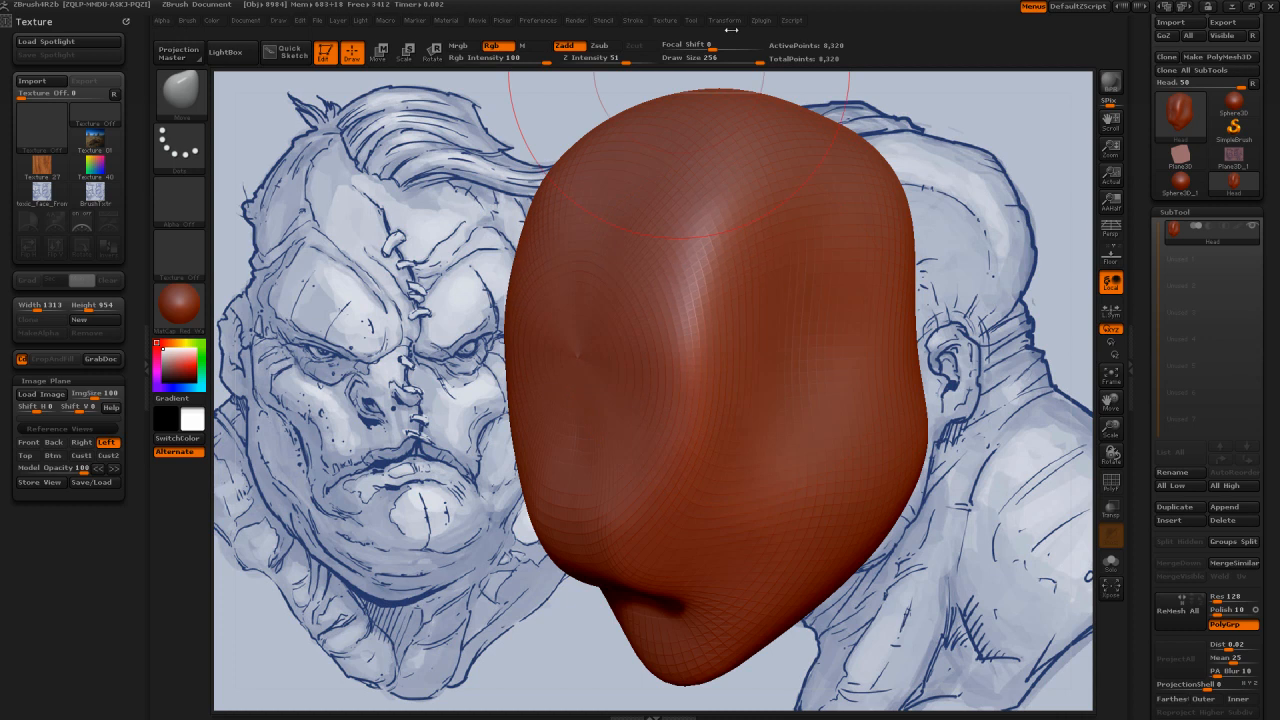
{"action": "left_click", "coordinate": [726, 21]}
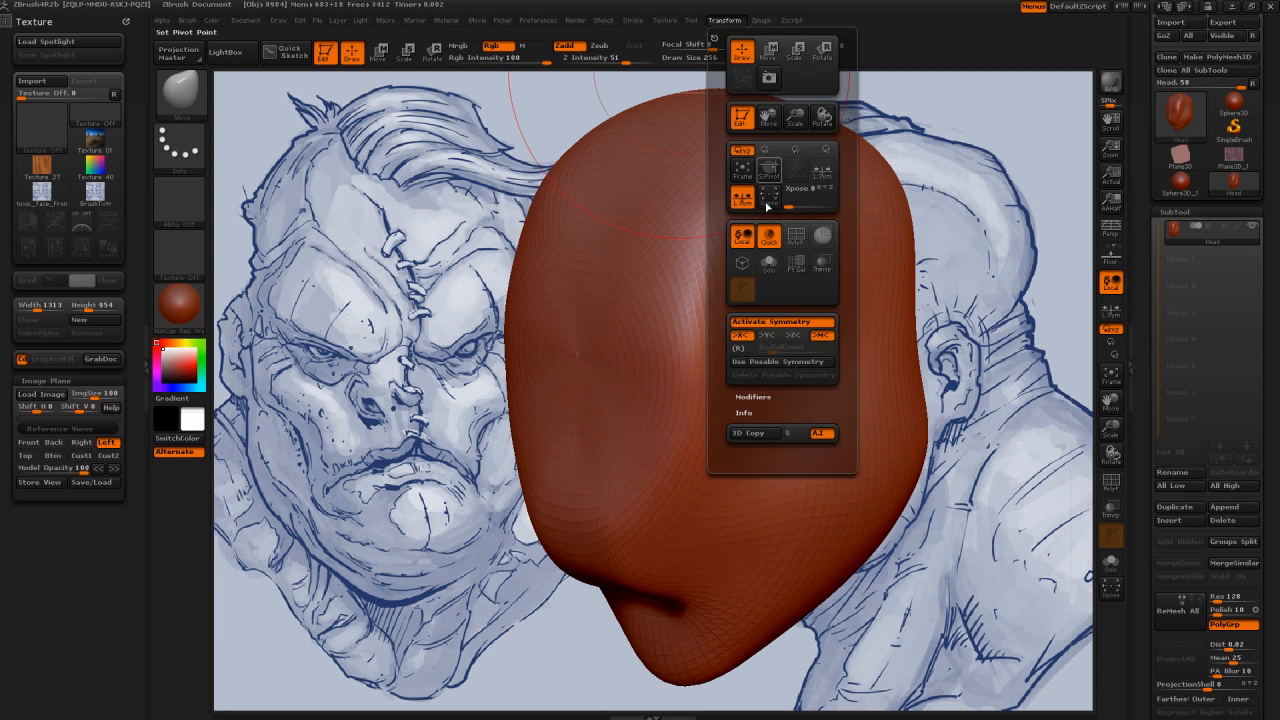
{"action": "left_click", "coordinate": [753, 397]}
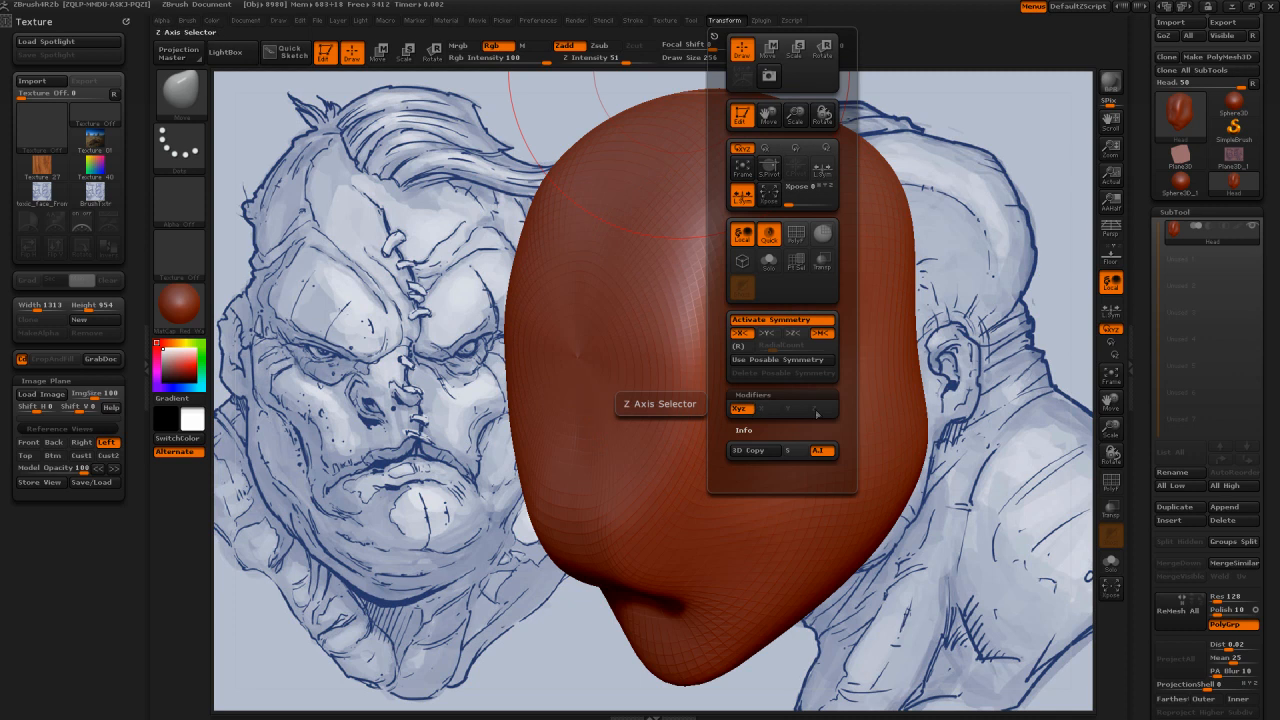
{"action": "left_click", "coordinate": [776, 414]}
{"action": "left_click", "coordinate": [782, 409]}
{"action": "left_click", "coordinate": [815, 411]}
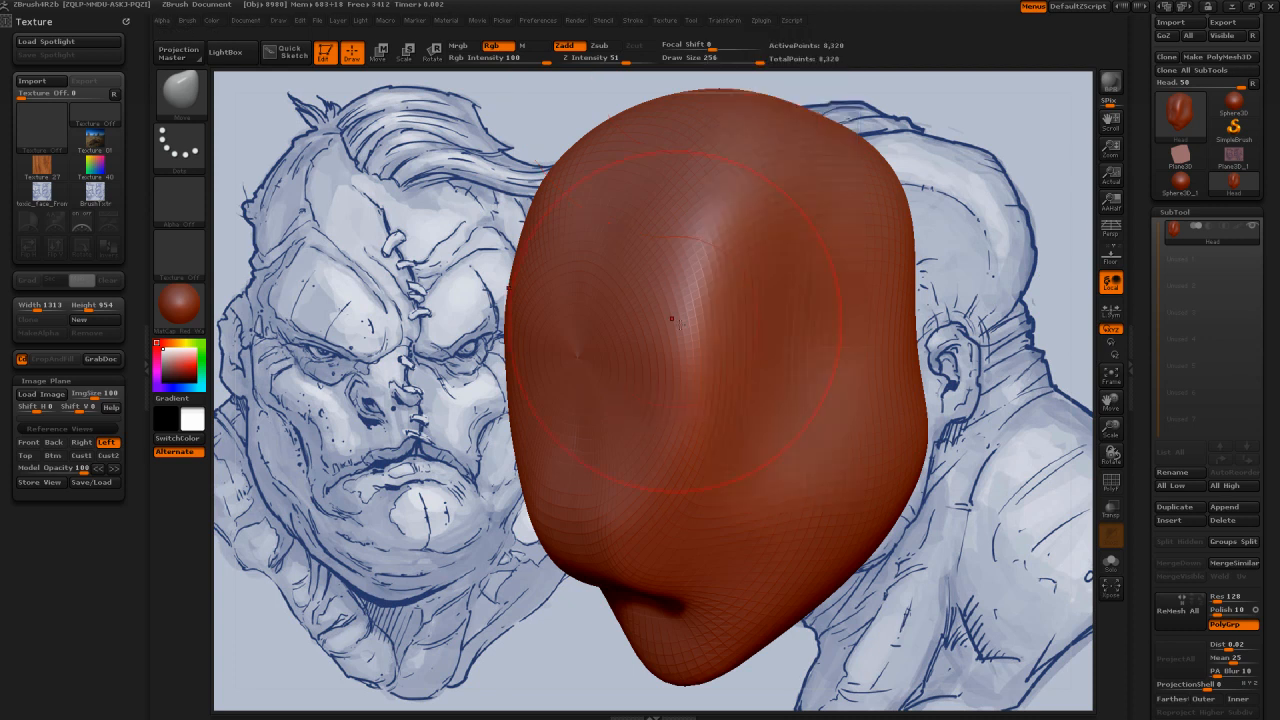
Step: Reduce the draw size and push the middle of the face inward around eye level
{"action": "key", "text": "s"}
{"action": "left_click_drag", "start_coordinate": [697, 334], "coordinate": [689, 334]}
{"action": "left_click_drag", "start_coordinate": [692, 331], "coordinate": [735, 327]}
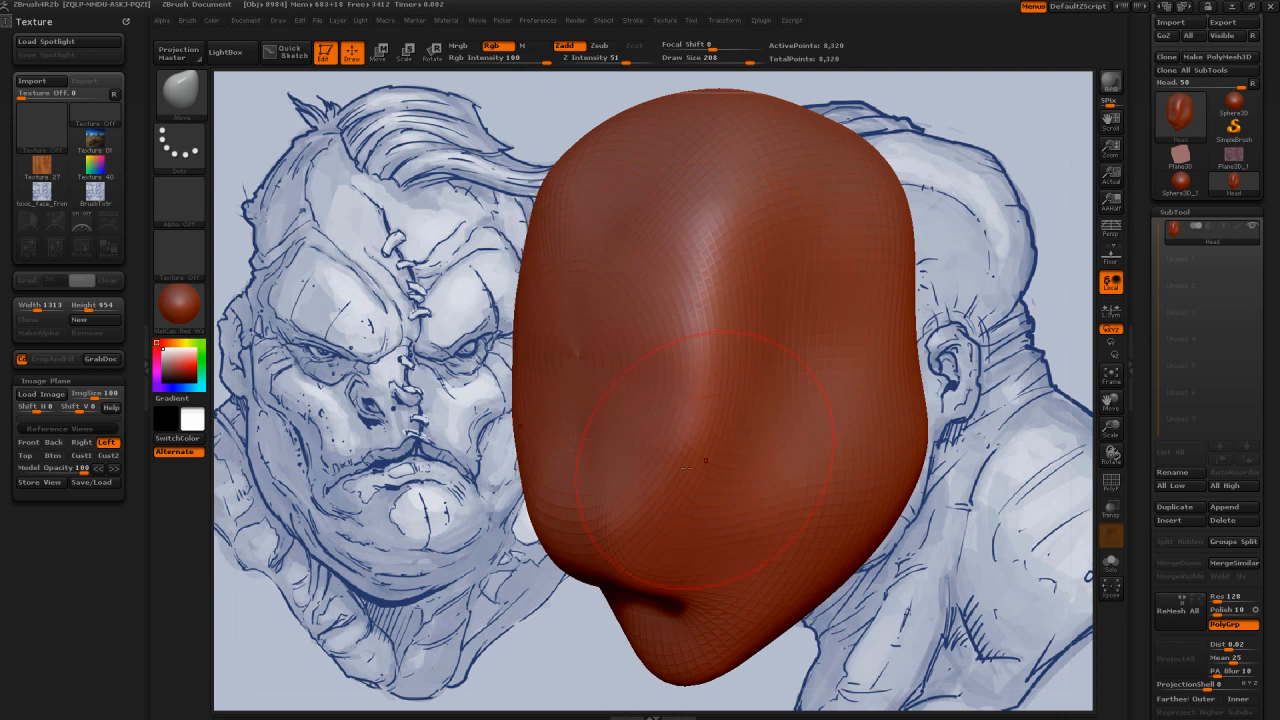
Step: Try pulling both sides of the face far outward at eye level, and undo the pull
{"action": "left_click_drag", "start_coordinate": [468, 428], "coordinate": [508, 455]}
{"action": "mouse_move", "coordinate": [493, 386]}
{"action": "left_mouse_down"}
{"action": "mouse_move", "coordinate": [858, 232]}
{"action": "mouse_move", "coordinate": [420, 338]}
{"action": "mouse_move", "coordinate": [456, 345]}
{"action": "mouse_move", "coordinate": [426, 340]}
{"action": "left_mouse_up"}
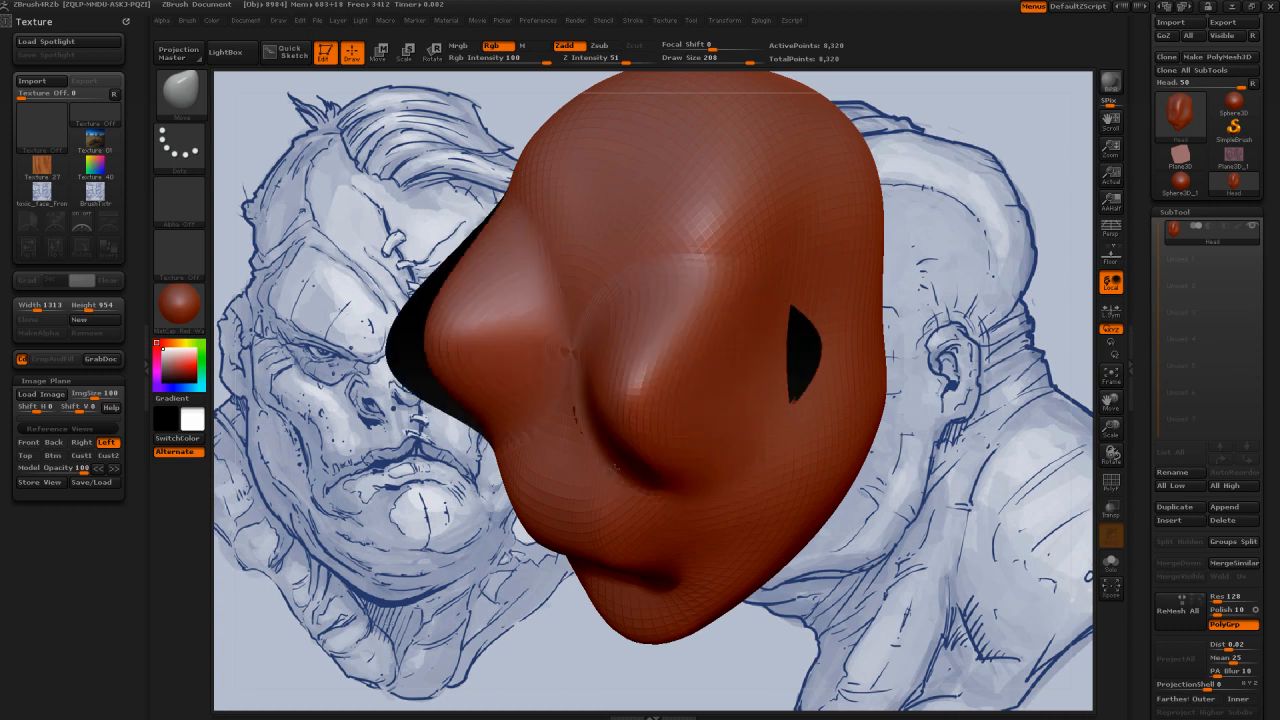
{"action": "key", "text": "ctrl+z"}
{"action": "key", "text": "ctrl+z"}
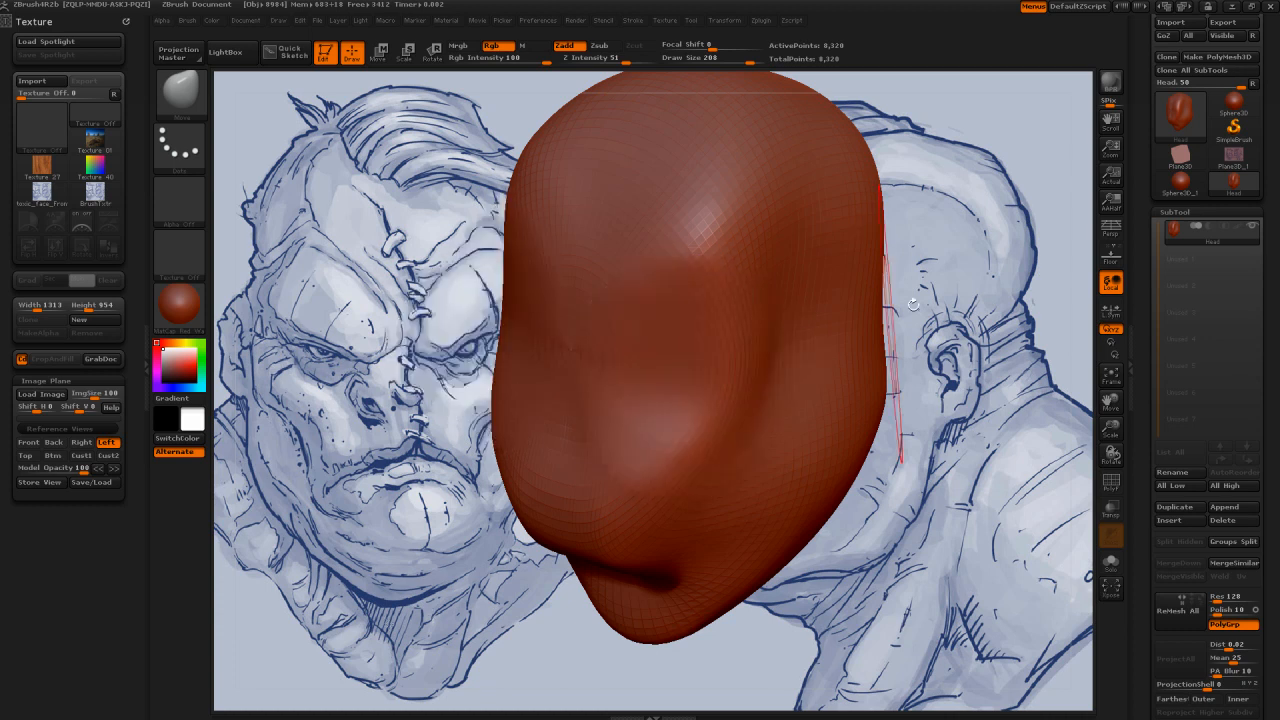
Step: Adjust the eye-level area beside the temple with the Move brush and smooth the edge between brow and cheek
{"action": "left_click_drag", "start_coordinate": [913, 304], "coordinate": [937, 244]}
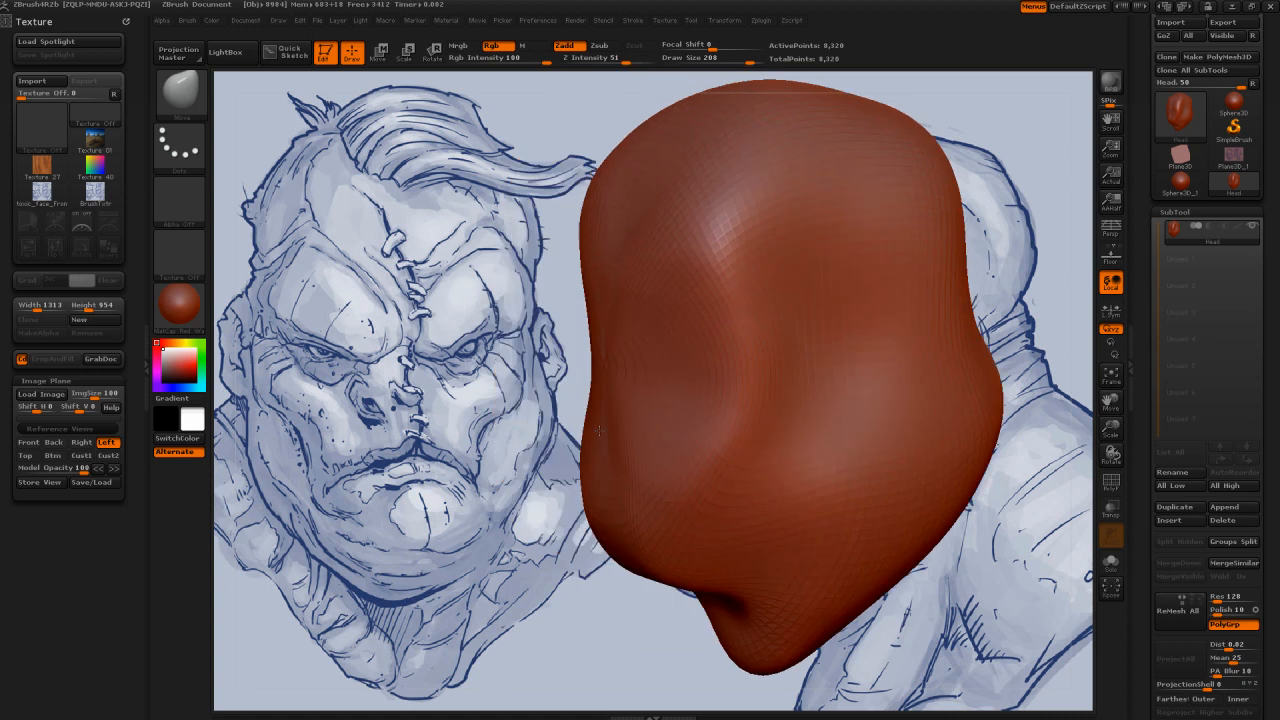
{"action": "left_click_drag", "start_coordinate": [757, 314], "coordinate": [777, 309]}
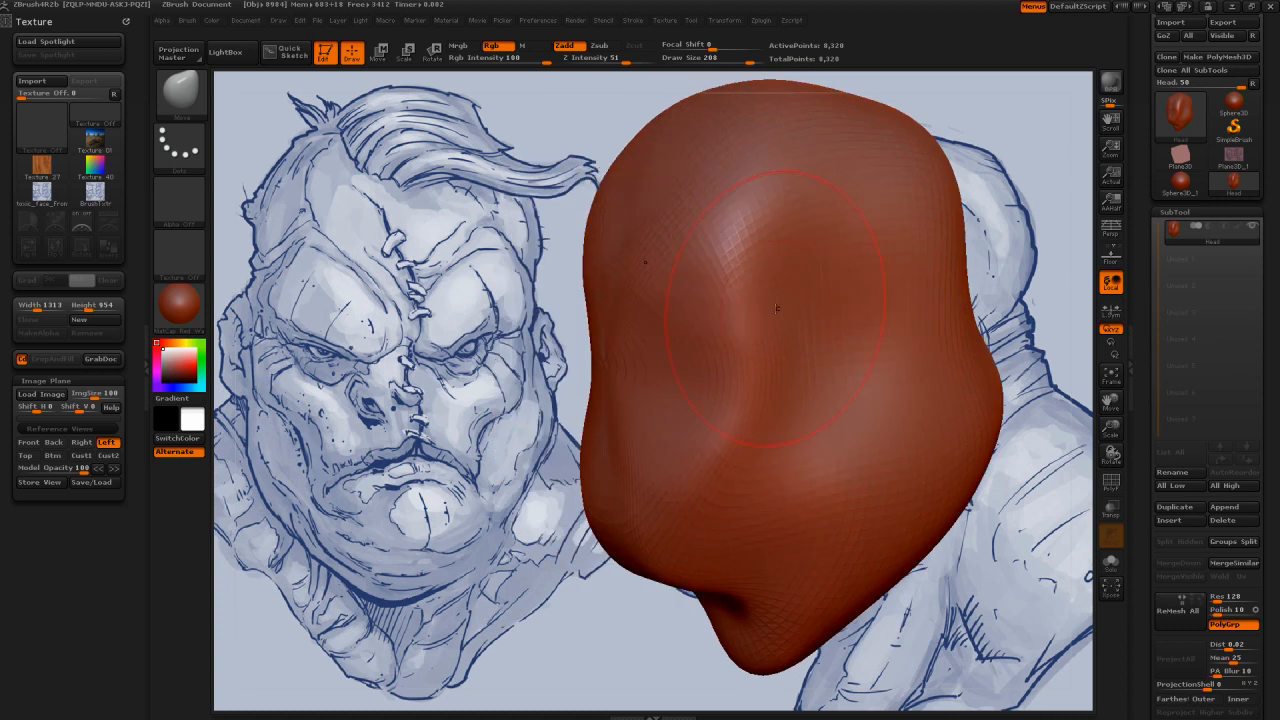
{"action": "key", "text": "shift"}
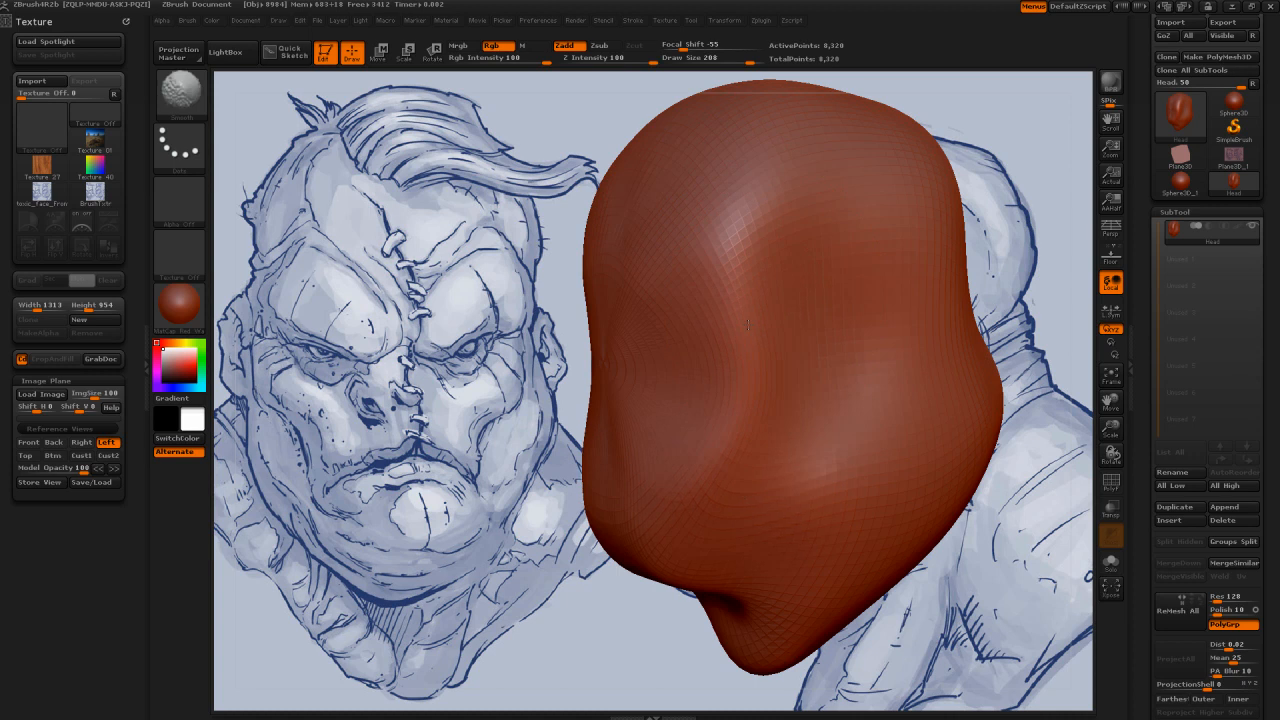
{"action": "left_click_drag", "start_coordinate": [748, 324], "coordinate": [620, 262], "text": "shift"}
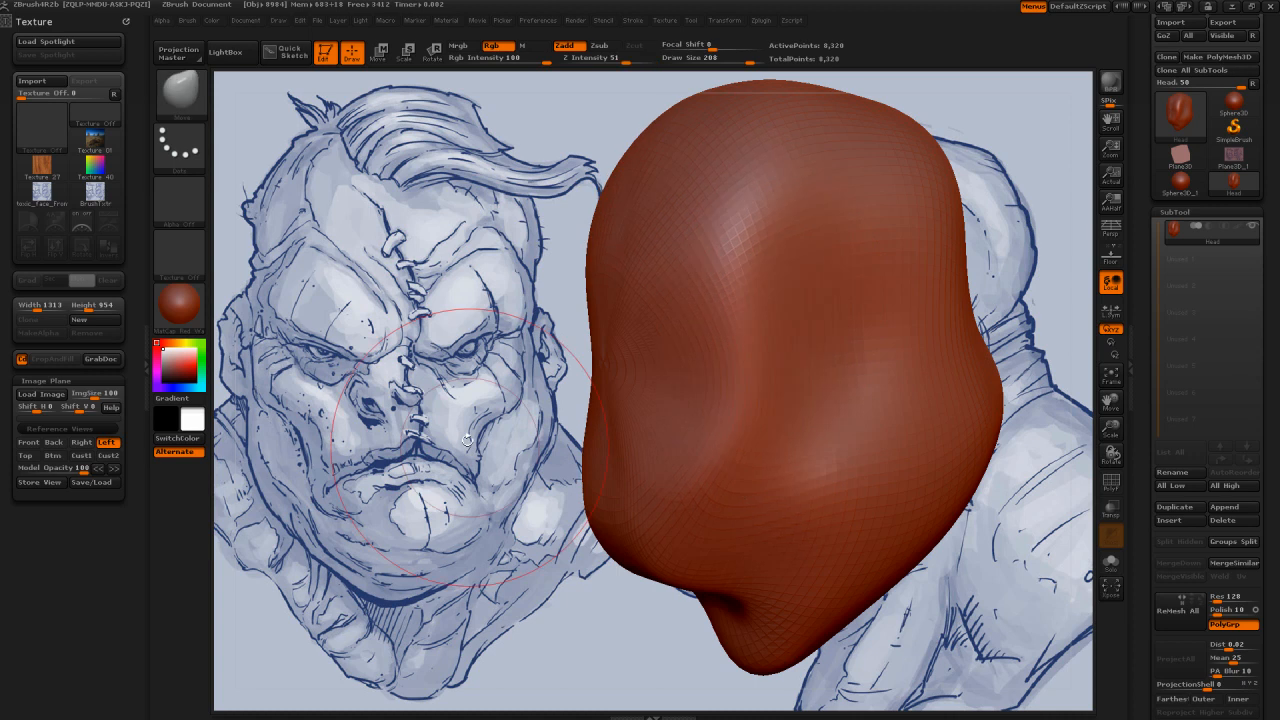
Step: Compare the head in the Front and Left views and soften the side surface across the temple and cheek
{"action": "left_click", "coordinate": [30, 445]}
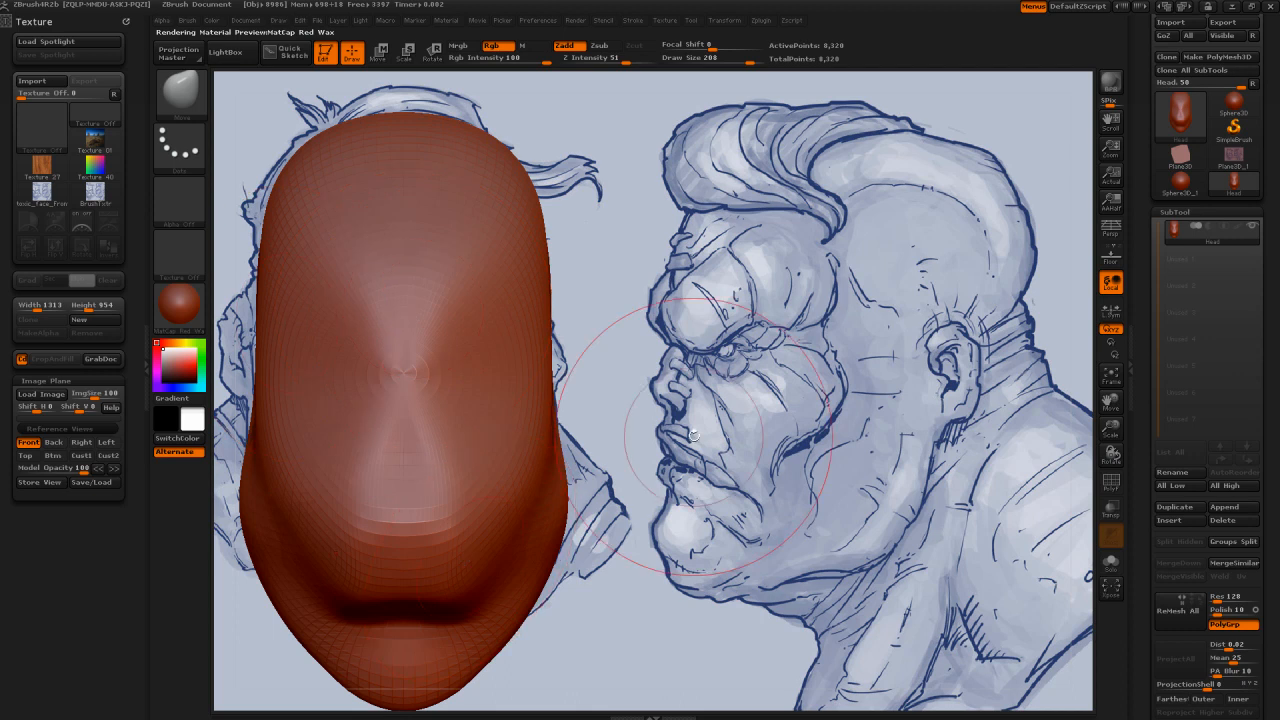
{"action": "left_click", "coordinate": [106, 442]}
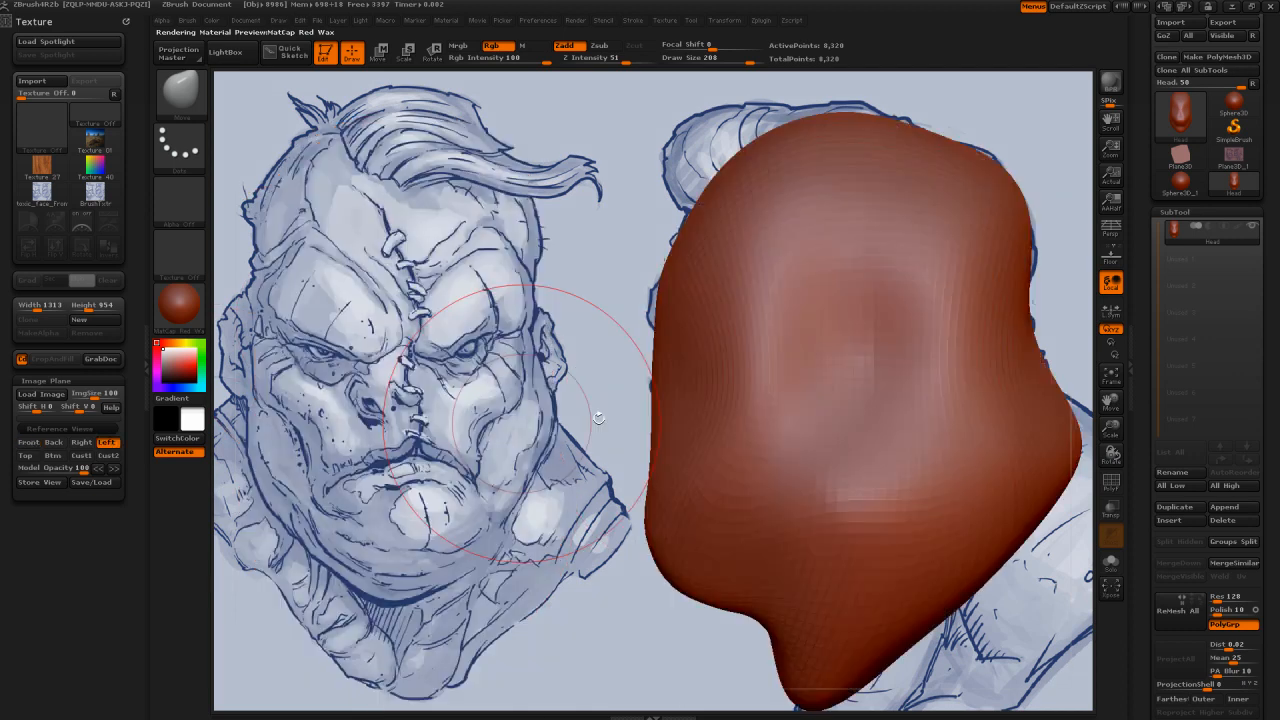
{"action": "mouse_move", "coordinate": [760, 340]}
{"action": "left_mouse_down"}
{"action": "mouse_move", "coordinate": [800, 340]}
{"action": "mouse_move", "coordinate": [831, 248]}
{"action": "mouse_move", "coordinate": [844, 395]}
{"action": "mouse_move", "coordinate": [771, 430]}
{"action": "left_mouse_up"}
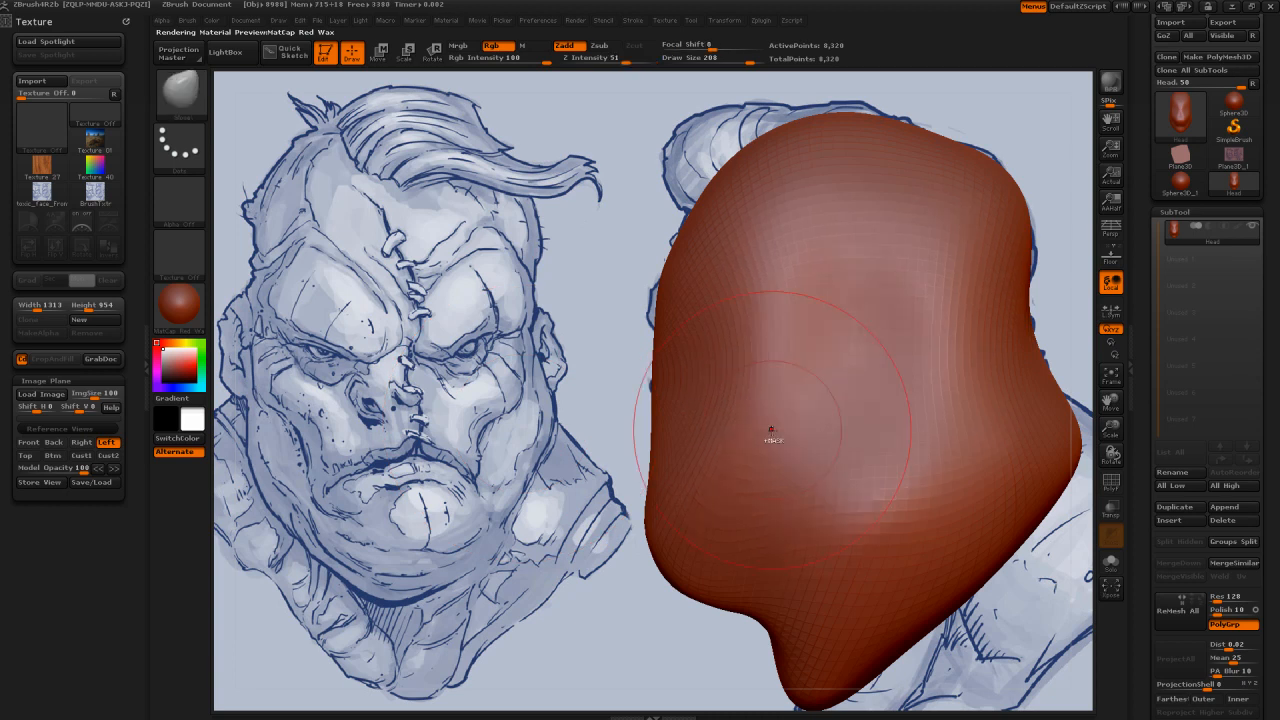
Step: Subdivide the head mesh once and smooth the front of the face from an angled view
{"action": "key", "text": "ctrl+d"}
{"action": "left_click_drag", "start_coordinate": [575, 432], "coordinate": [765, 401]}
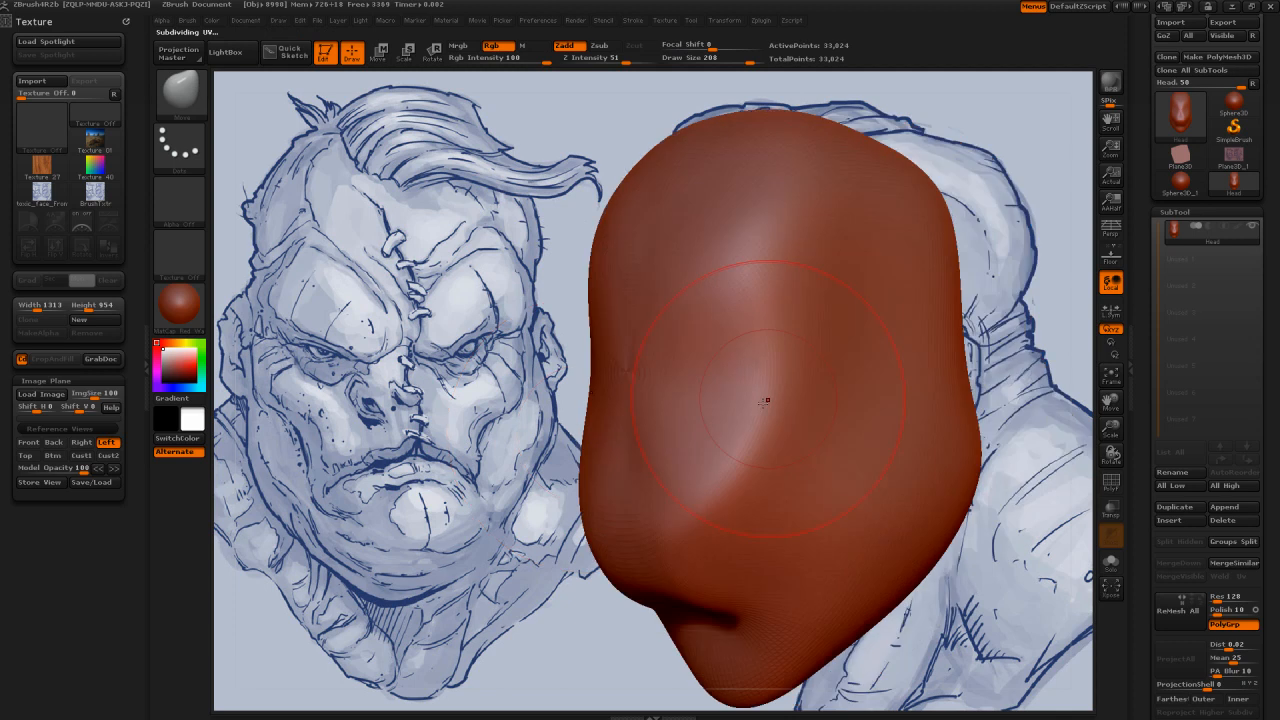
{"action": "left_click_drag", "start_coordinate": [660, 541], "coordinate": [701, 309], "text": "shift"}
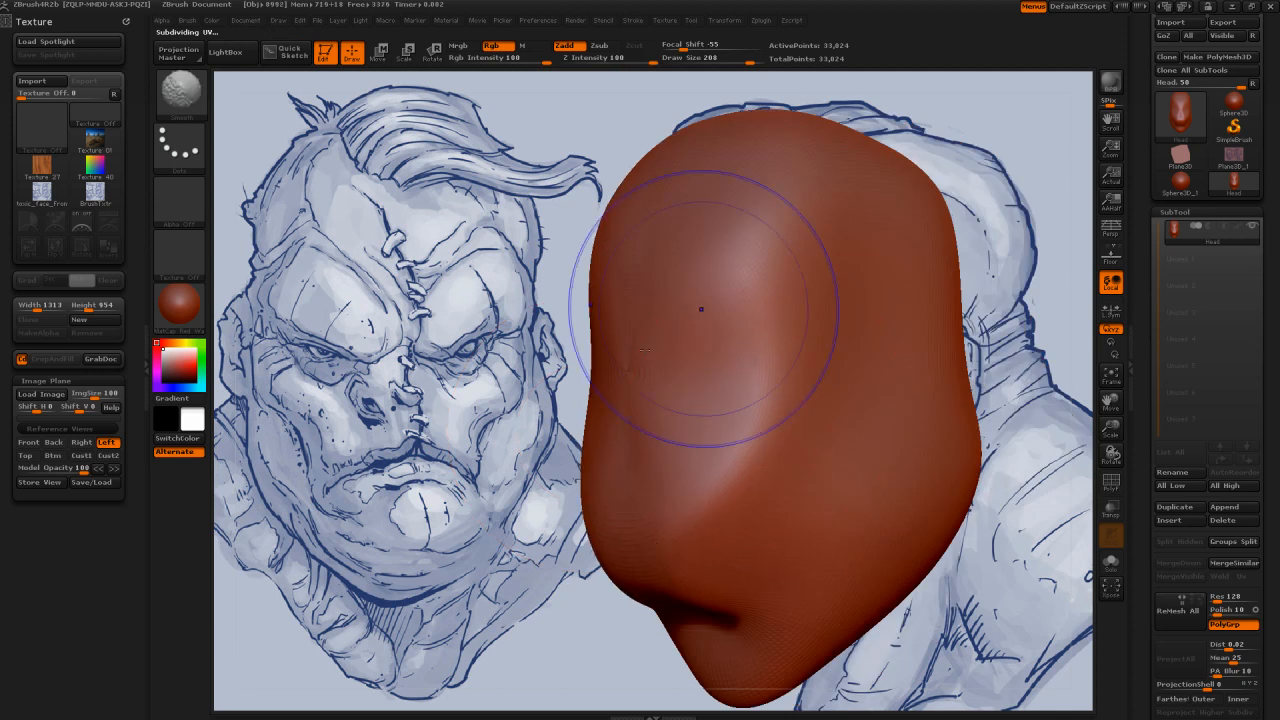
Step: Show the head in the Front view with Draw mode active for the Move brush
{"action": "left_click", "coordinate": [30, 442]}
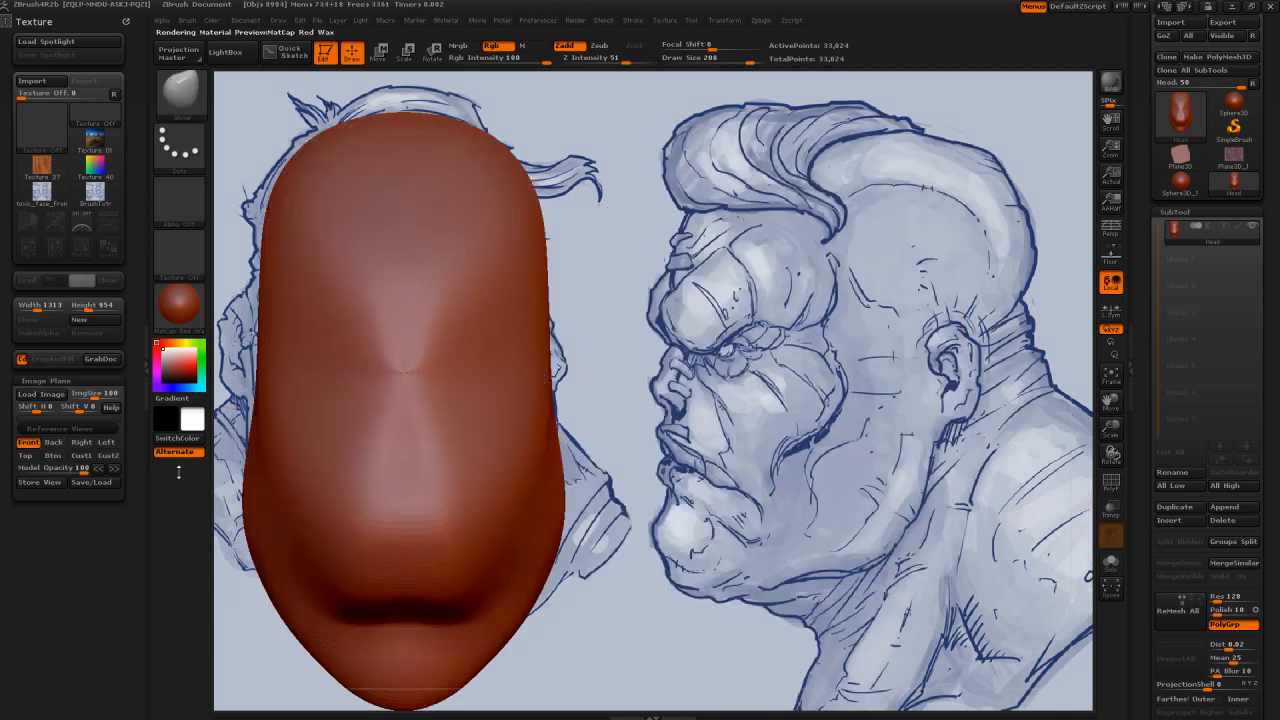
{"action": "key", "text": "w"}
{"action": "key", "text": "s"}
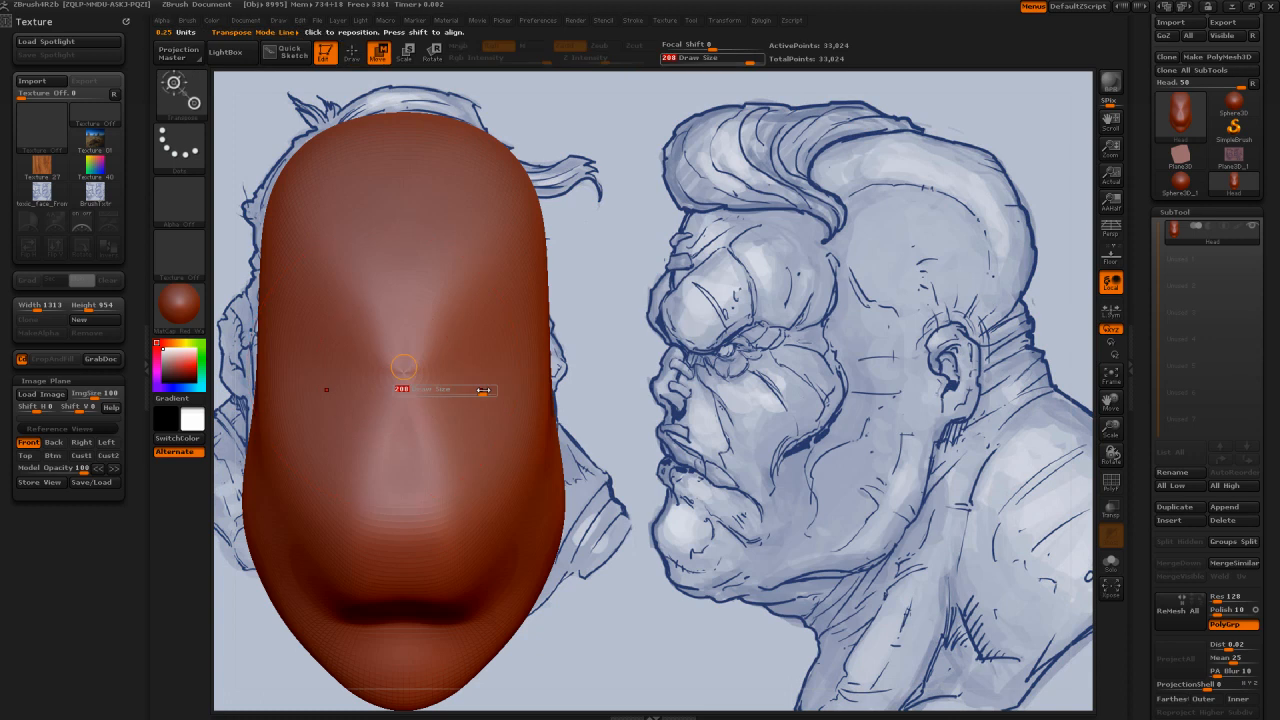
{"action": "key", "text": "q"}
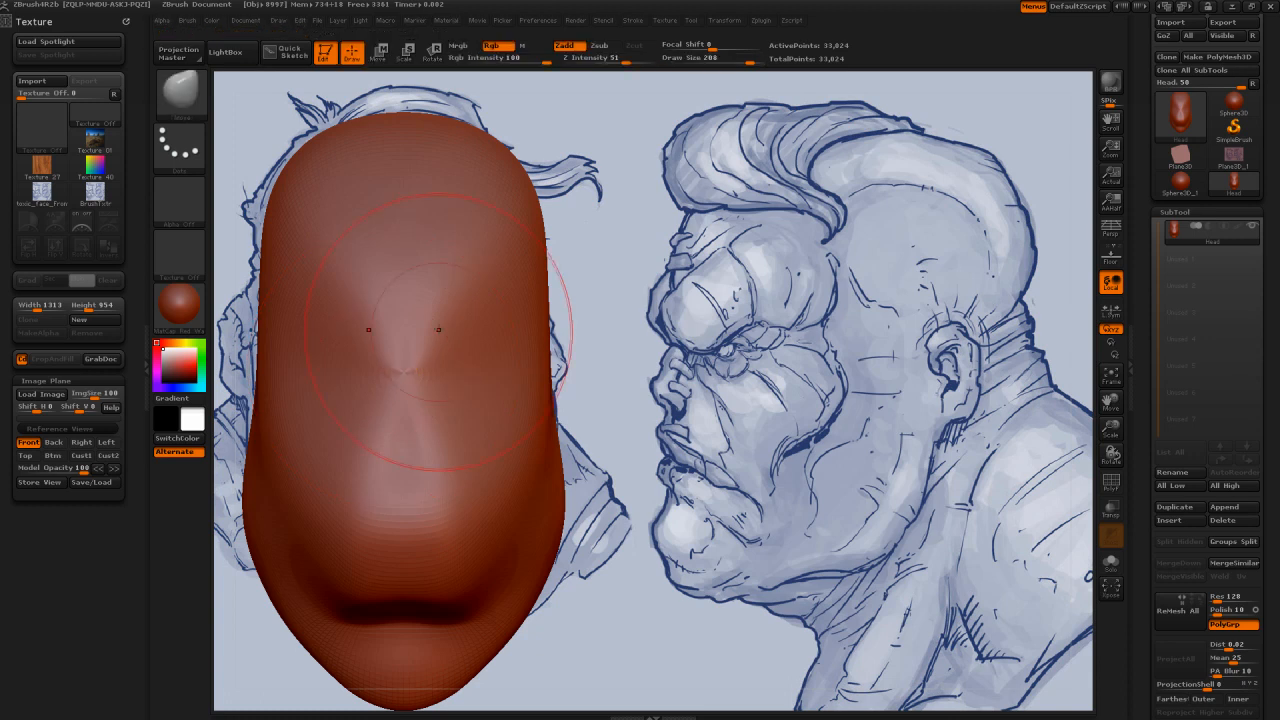
Step: Widen the sides of the upper head in the Front view with the Move brush at draw size 242
{"action": "key", "text": "s"}
{"action": "left_click_drag", "start_coordinate": [490, 366], "coordinate": [466, 367]}
{"action": "key", "text": "s"}
{"action": "left_click_drag", "start_coordinate": [371, 290], "coordinate": [412, 290]}
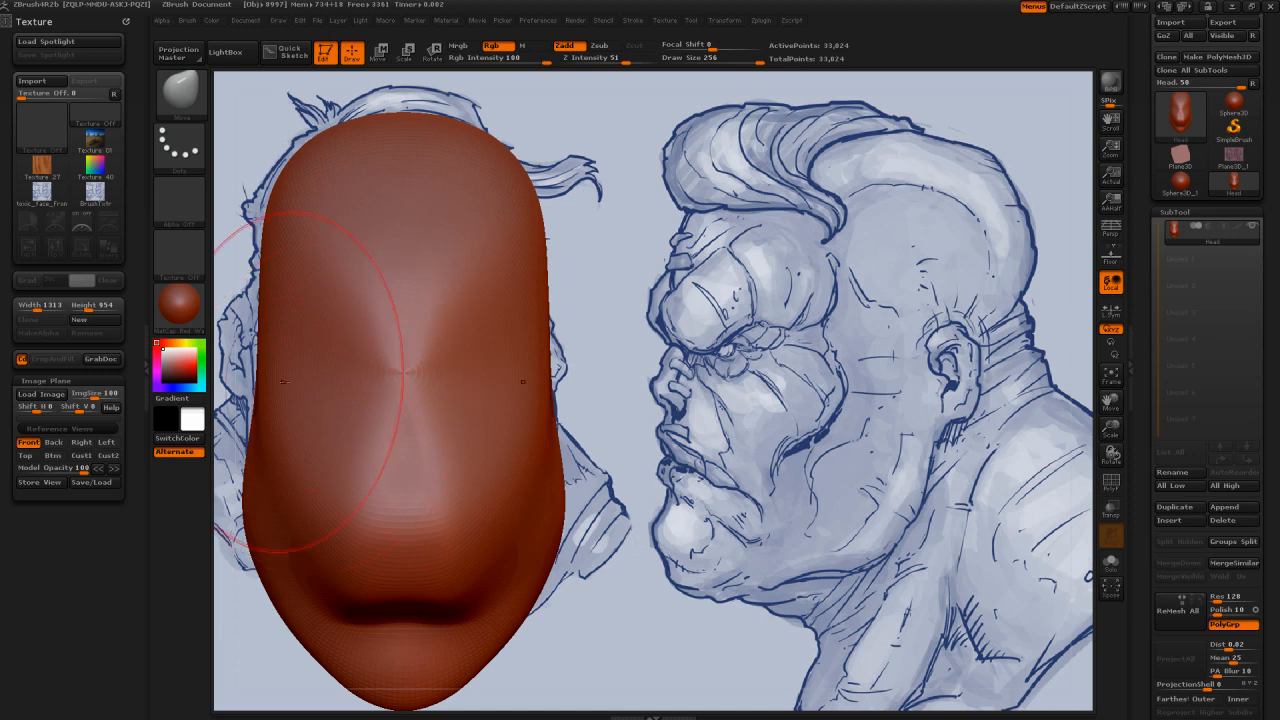
{"action": "key", "text": "["}
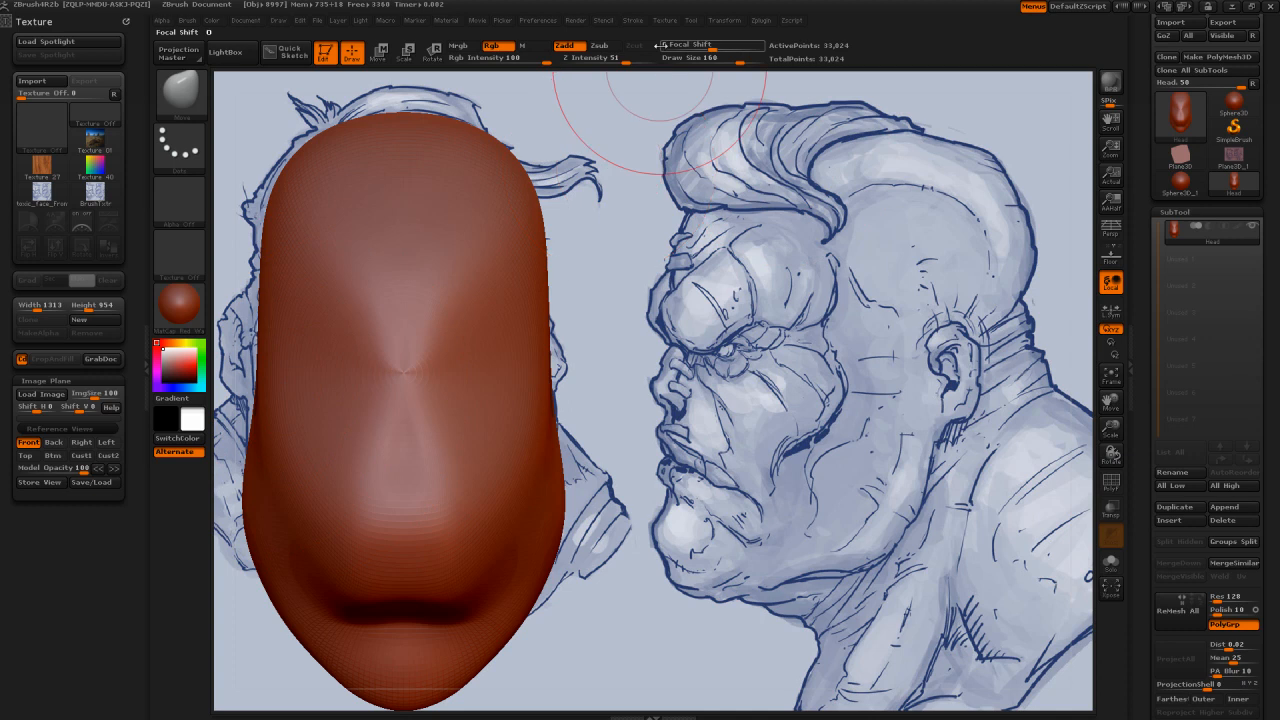
{"action": "left_click", "coordinate": [720, 22]}
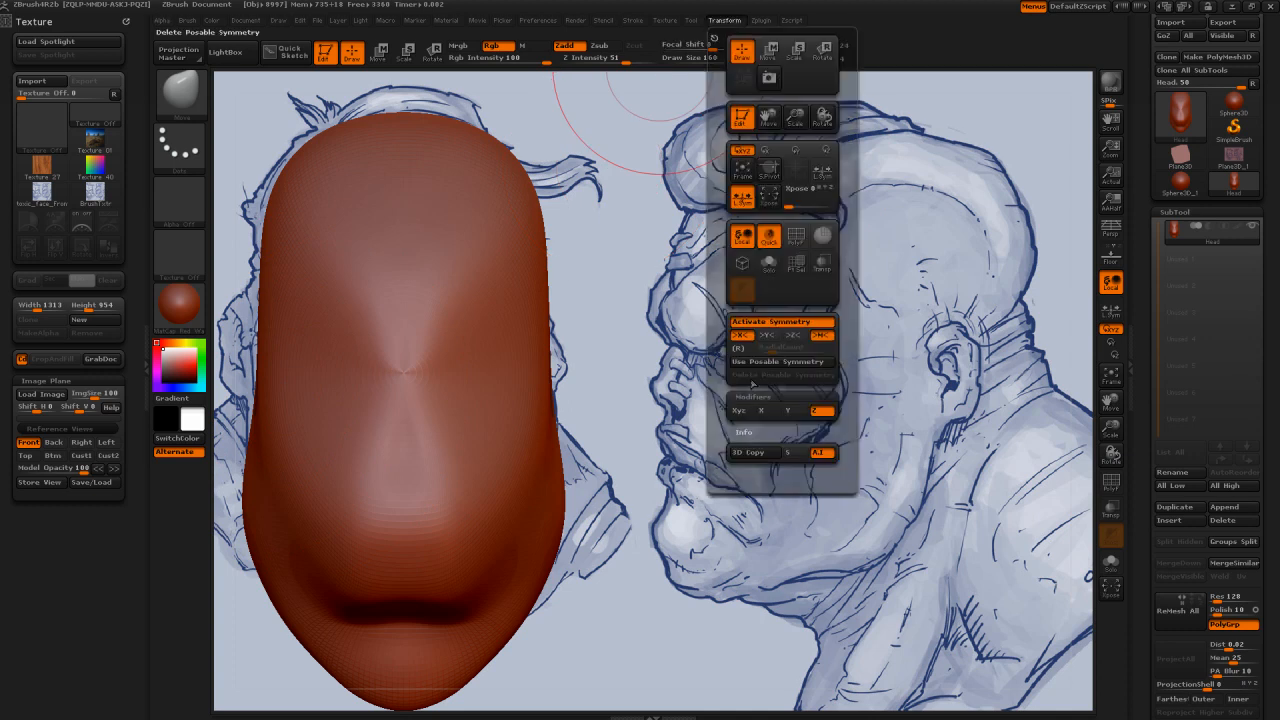
{"action": "left_click", "coordinate": [741, 414]}
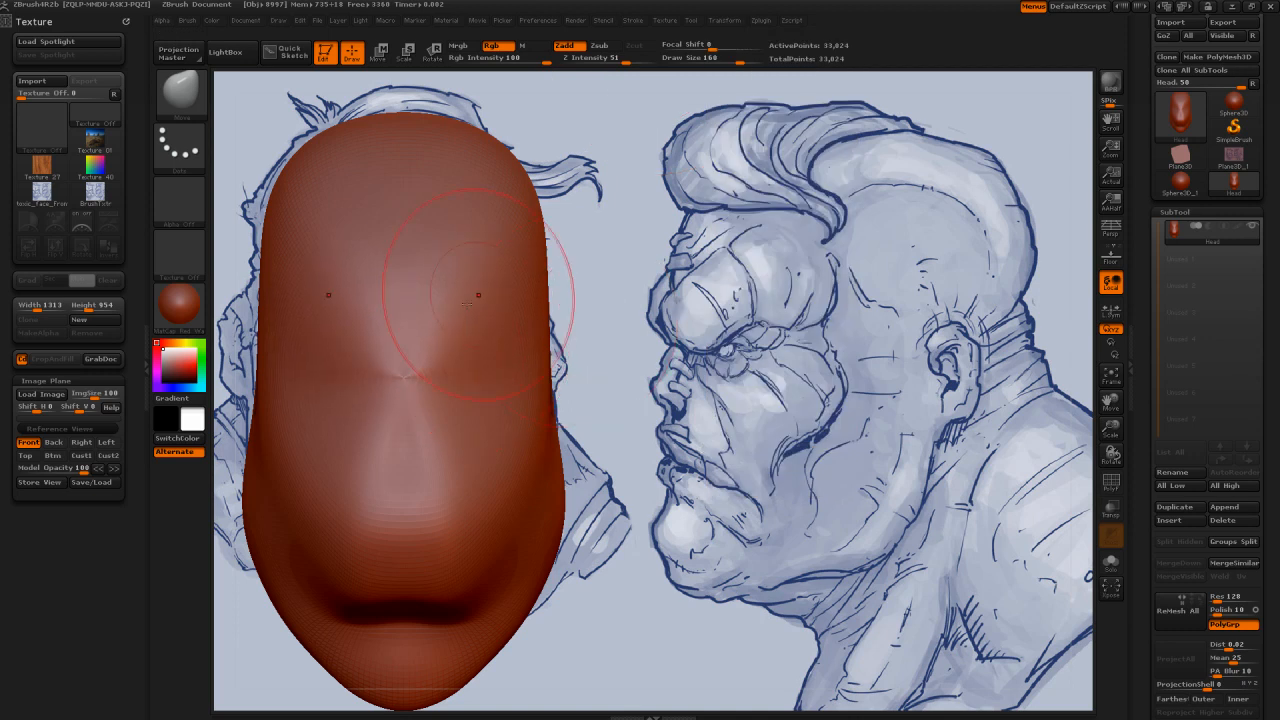
{"action": "key", "text": "s"}
{"action": "left_click_drag", "start_coordinate": [379, 321], "coordinate": [397, 321]}
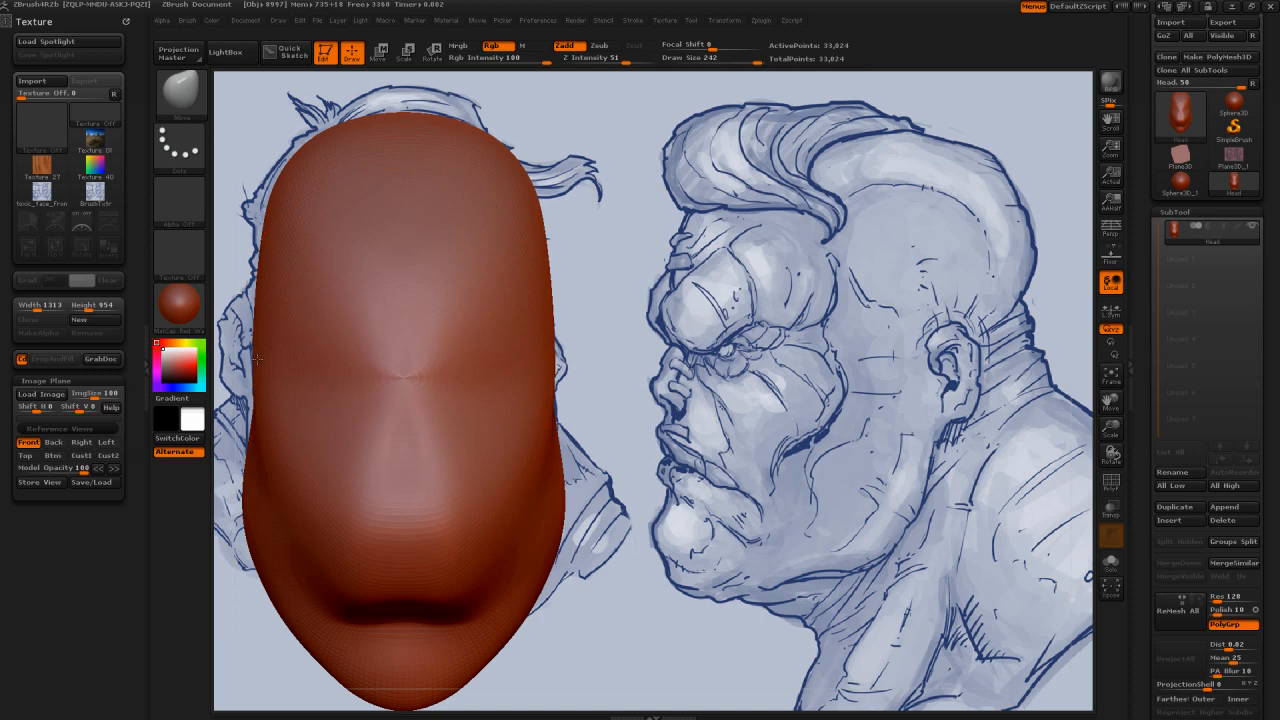
{"action": "mouse_move", "coordinate": [257, 358]}
{"action": "left_mouse_down"}
{"action": "mouse_move", "coordinate": [250, 416]}
{"action": "mouse_move", "coordinate": [275, 183]}
{"action": "mouse_move", "coordinate": [329, 128]}
{"action": "mouse_move", "coordinate": [273, 230]}
{"action": "left_mouse_up"}
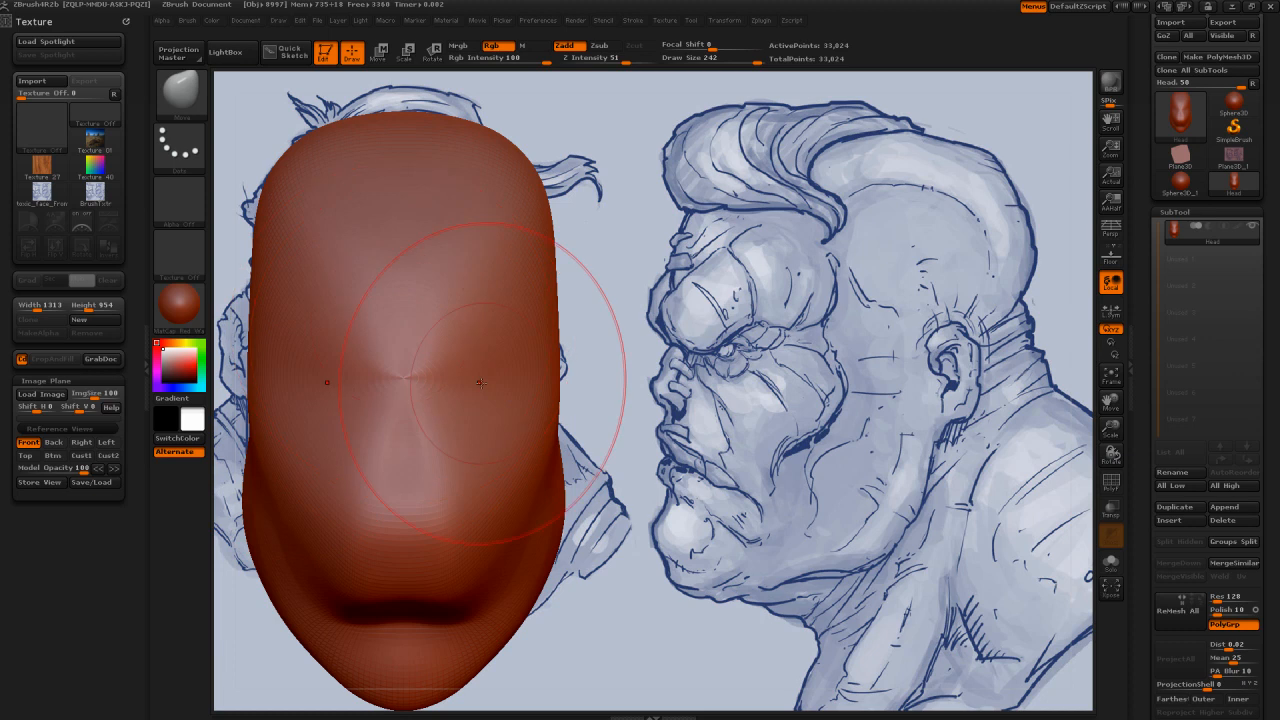
Step: Set up the Dam Standard brush with a draw size of 113 and lower the model opacity to 75
{"action": "key", "text": "b"}
{"action": "key", "text": "d"}
{"action": "key", "text": "s"}
{"action": "key", "text": "s"}
{"action": "left_click_drag", "start_coordinate": [462, 340], "coordinate": [397, 340]}
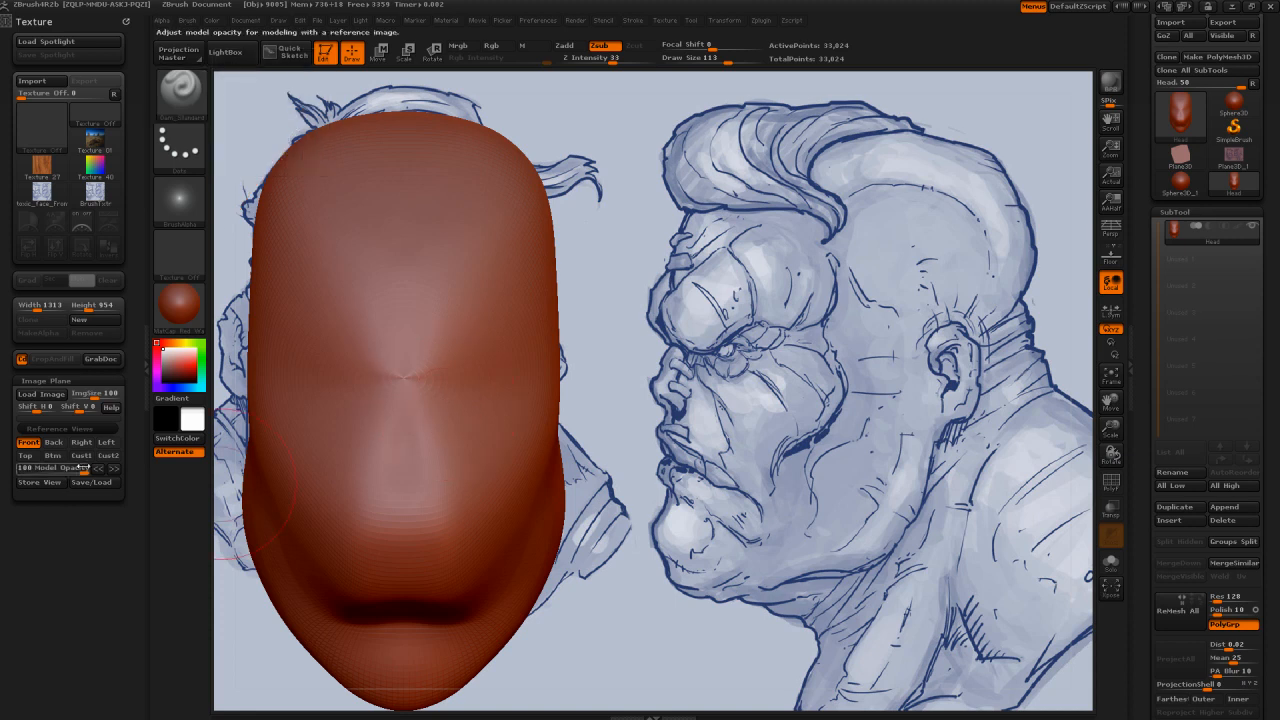
{"action": "left_click_drag", "start_coordinate": [82, 467], "coordinate": [66, 468]}
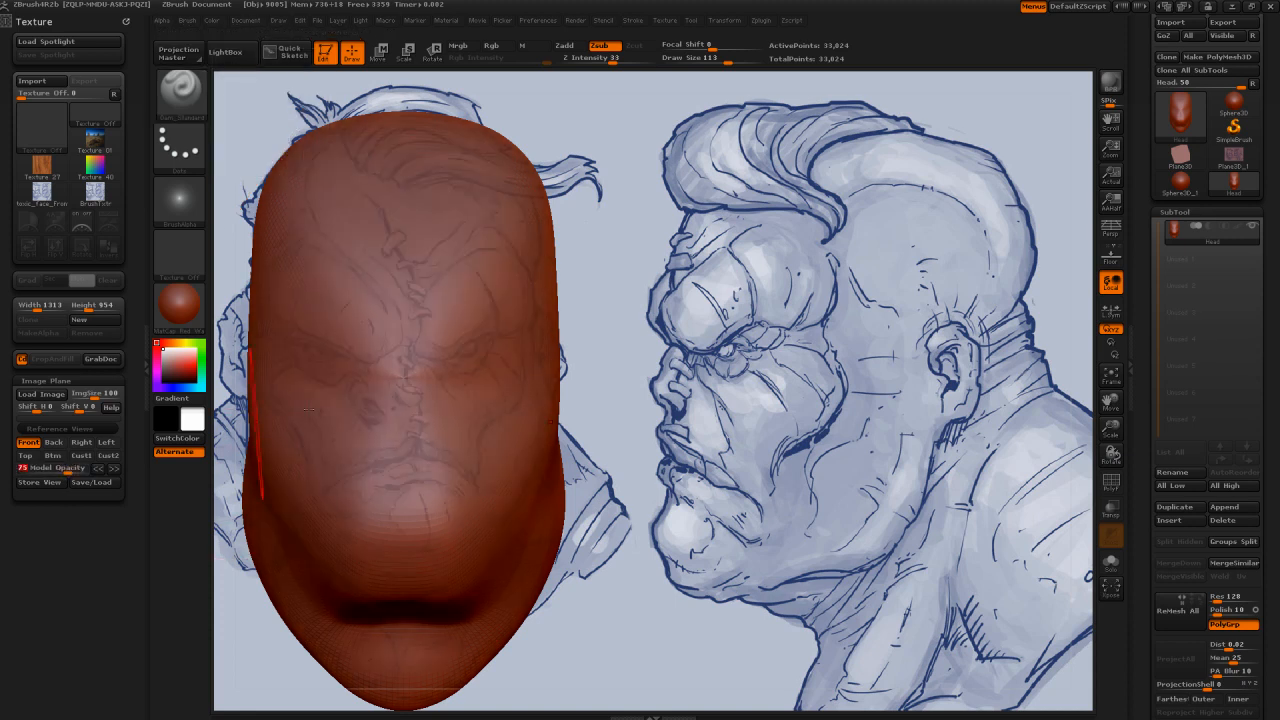
Step: Carve the brow lines, eye sockets, nostrils, mouth and cheek folds along the Front reference with the Dam Standard brush
{"action": "mouse_move", "coordinate": [398, 344]}
{"action": "left_mouse_down"}
{"action": "mouse_move", "coordinate": [332, 350]}
{"action": "mouse_move", "coordinate": [277, 330]}
{"action": "mouse_move", "coordinate": [268, 302]}
{"action": "left_mouse_up"}
{"action": "left_click_drag", "start_coordinate": [401, 336], "coordinate": [394, 305]}
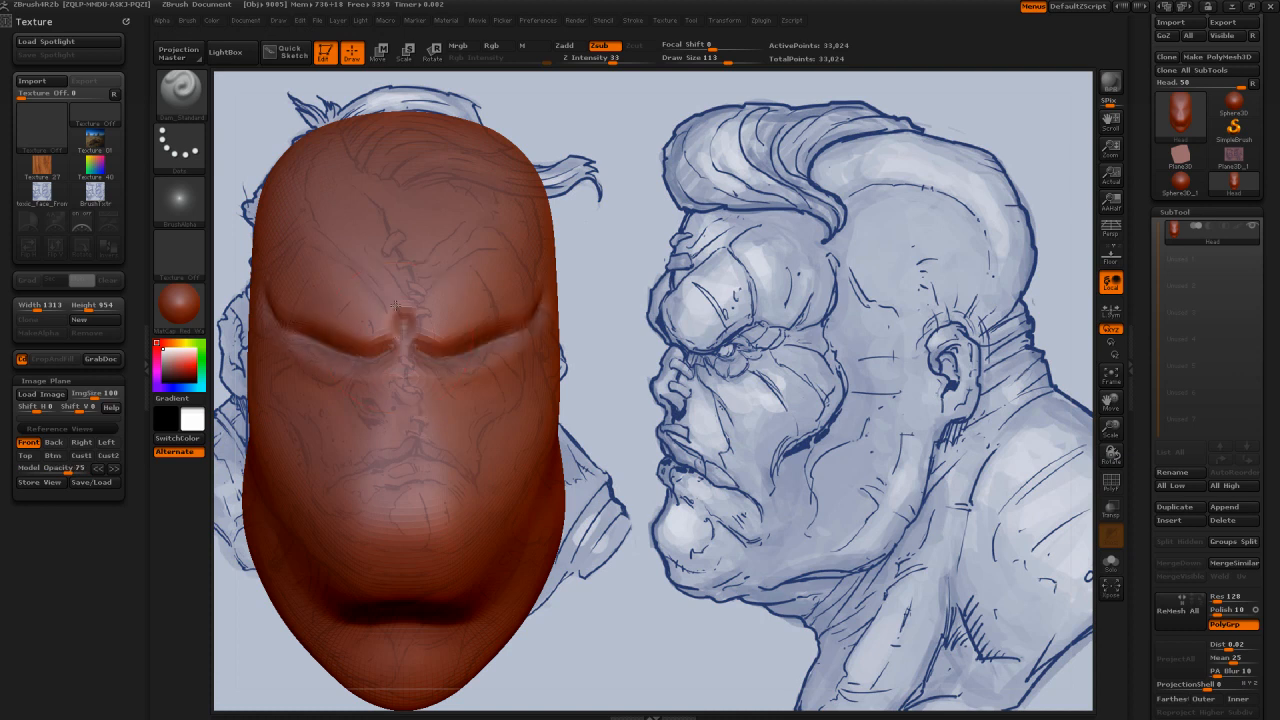
{"action": "mouse_move", "coordinate": [335, 353]}
{"action": "left_mouse_down"}
{"action": "mouse_move", "coordinate": [310, 346]}
{"action": "mouse_move", "coordinate": [352, 358]}
{"action": "mouse_move", "coordinate": [389, 408]}
{"action": "left_mouse_up"}
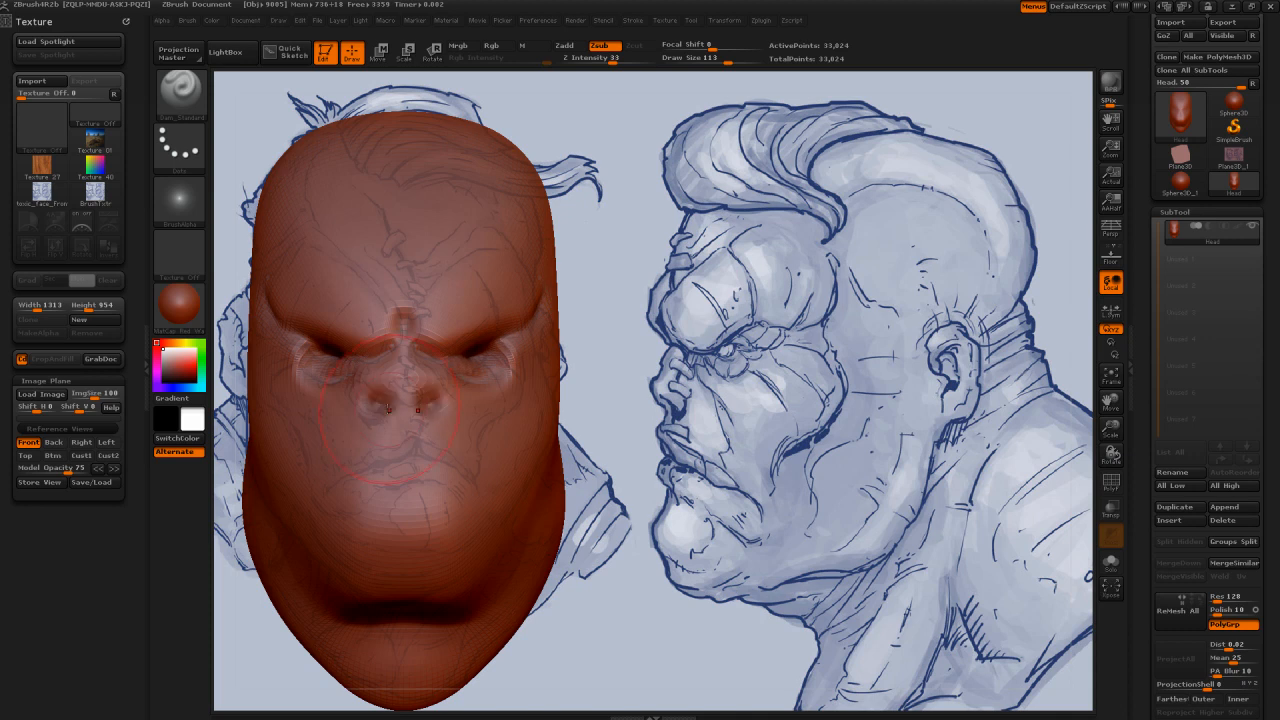
{"action": "mouse_move", "coordinate": [404, 458]}
{"action": "left_mouse_down"}
{"action": "mouse_move", "coordinate": [449, 470]}
{"action": "mouse_move", "coordinate": [312, 453]}
{"action": "mouse_move", "coordinate": [282, 408]}
{"action": "left_mouse_up"}
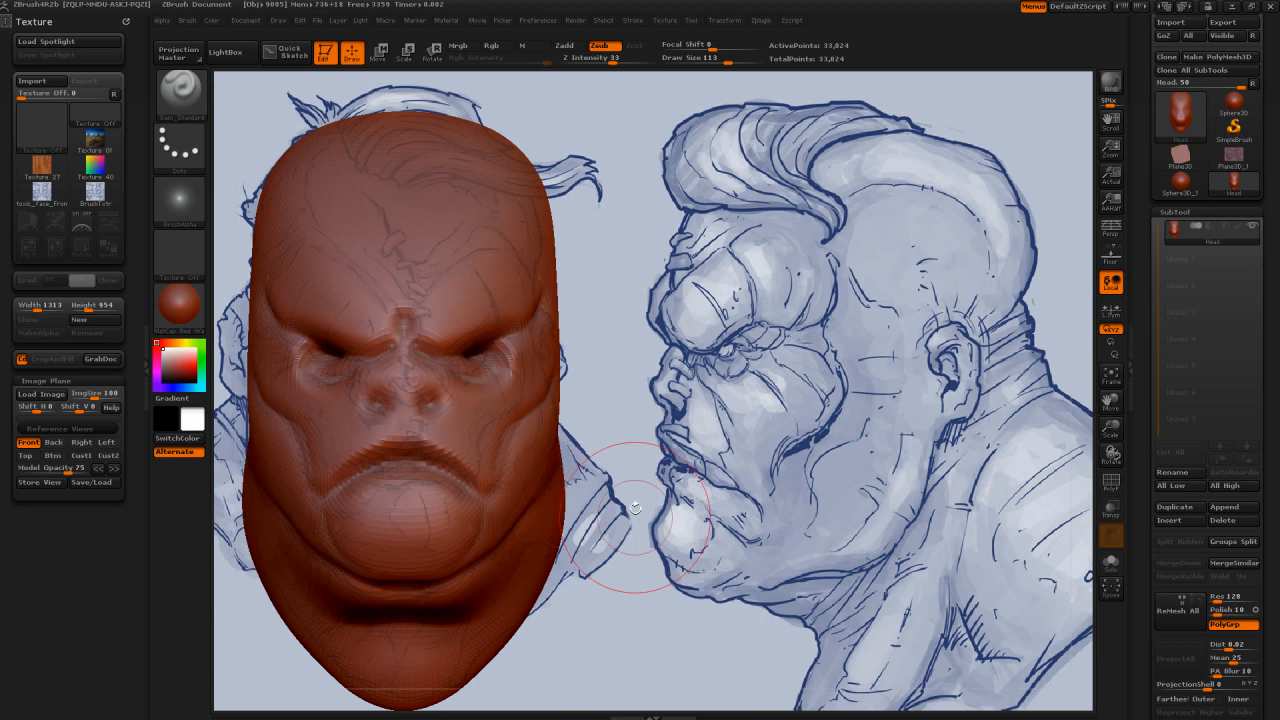
Step: Show the head in the Left view and adjust the underside of the jaw with the Move brush at draw size 133
{"action": "left_click", "coordinate": [107, 442]}
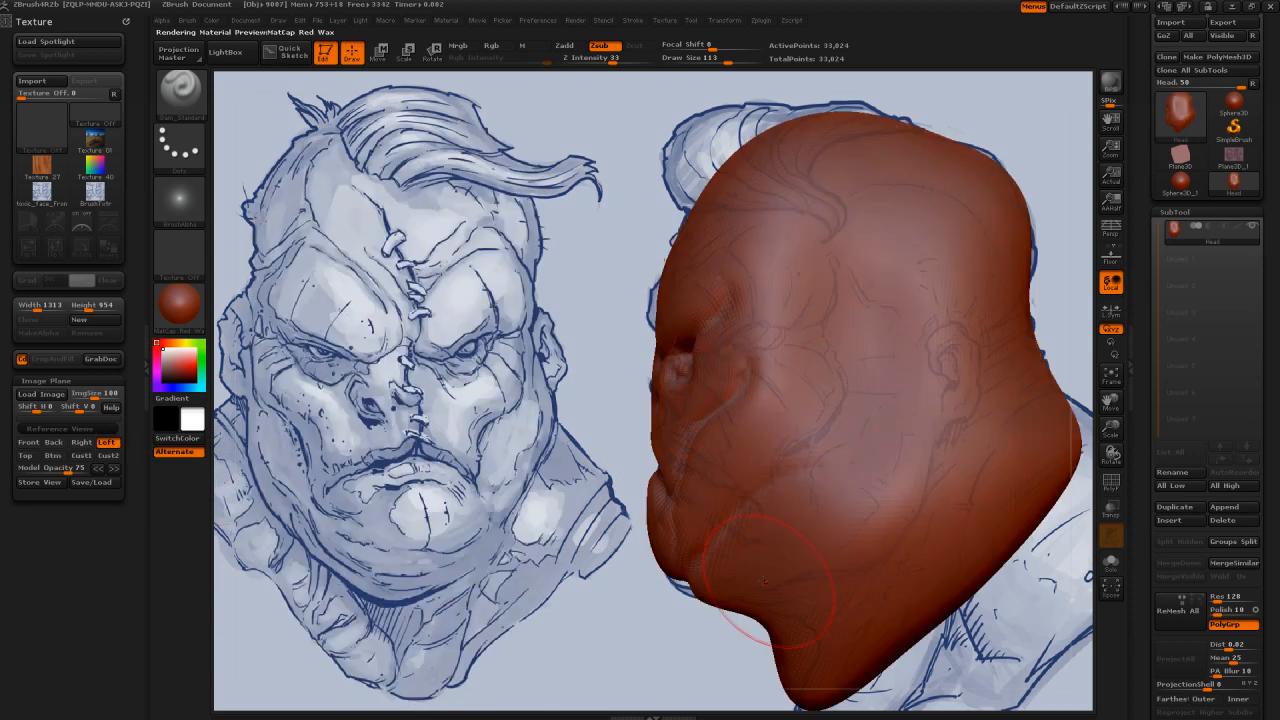
{"action": "key", "text": "b"}
{"action": "key", "text": "m"}
{"action": "key", "text": "v"}
{"action": "key", "text": "s"}
{"action": "left_click_drag", "start_coordinate": [720, 555], "coordinate": [758, 600]}
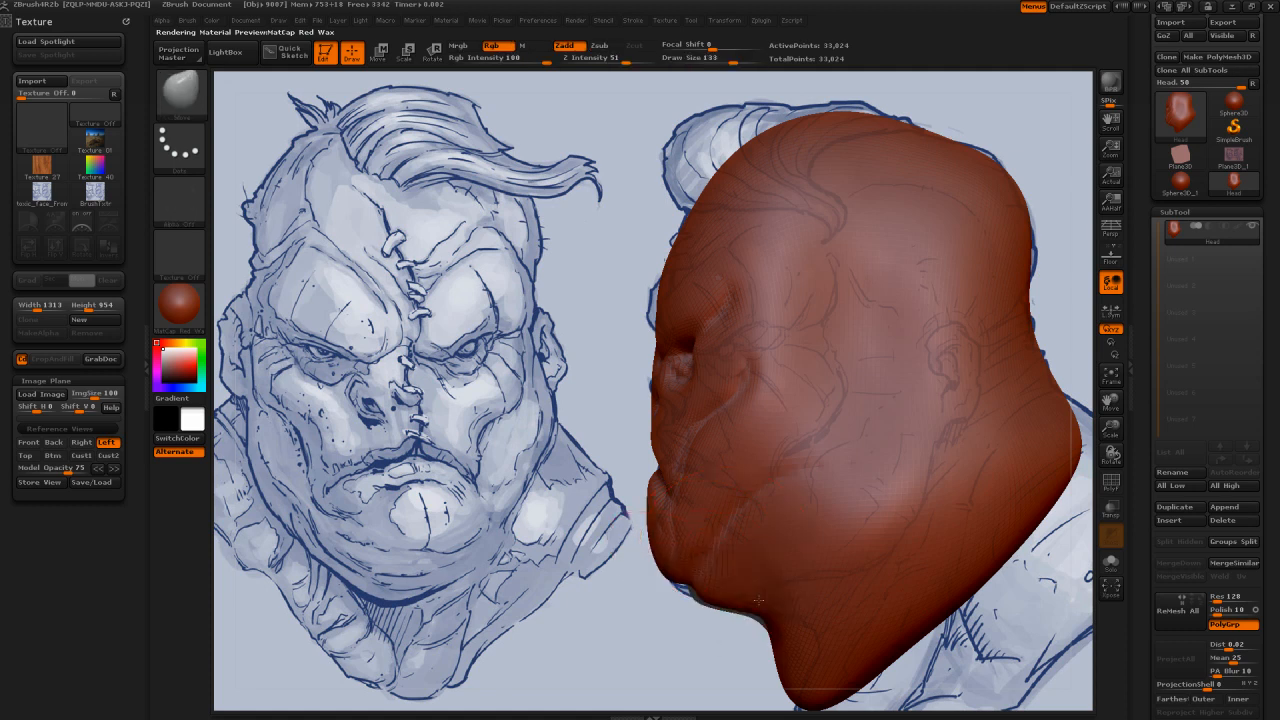
Step: Pull the eye corner, cheek fold and mouth corner back to match the Left reference with the Move brush at draw size 205
{"action": "key", "text": "s"}
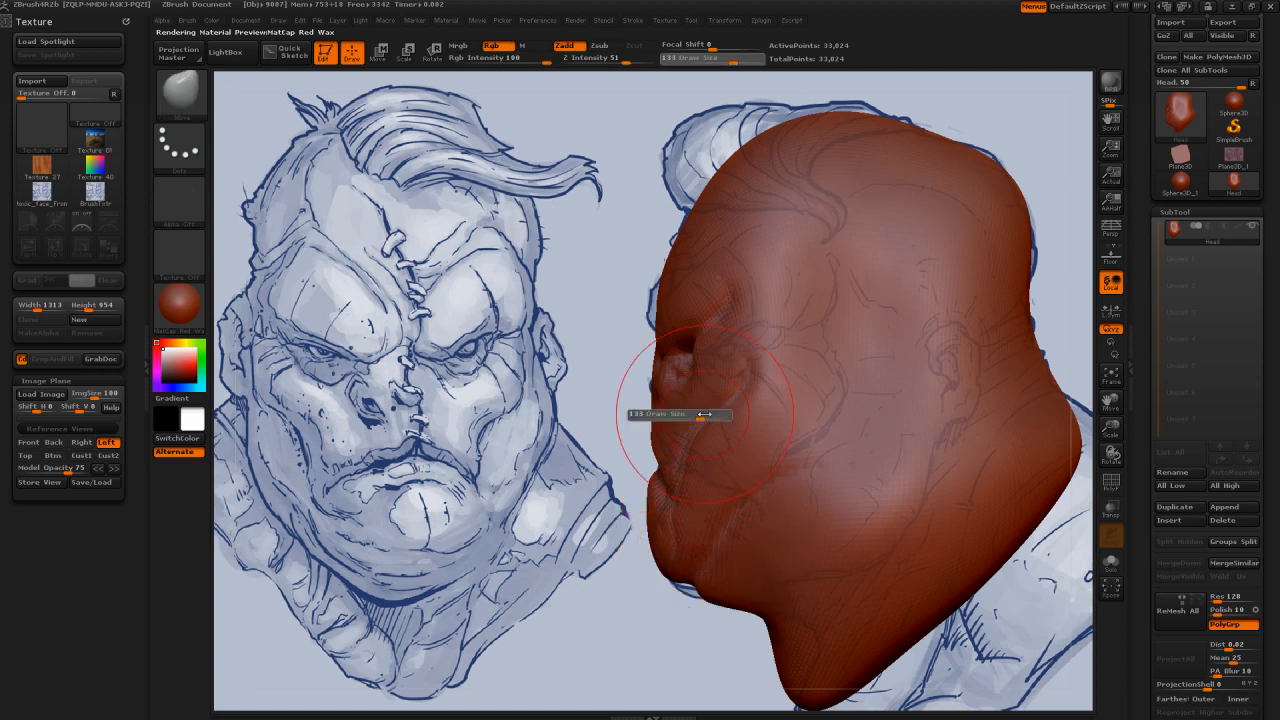
{"action": "mouse_move", "coordinate": [704, 413]}
{"action": "left_mouse_down"}
{"action": "mouse_move", "coordinate": [741, 356]}
{"action": "mouse_move", "coordinate": [724, 355]}
{"action": "mouse_move", "coordinate": [757, 282]}
{"action": "mouse_move", "coordinate": [806, 298]}
{"action": "left_mouse_up"}
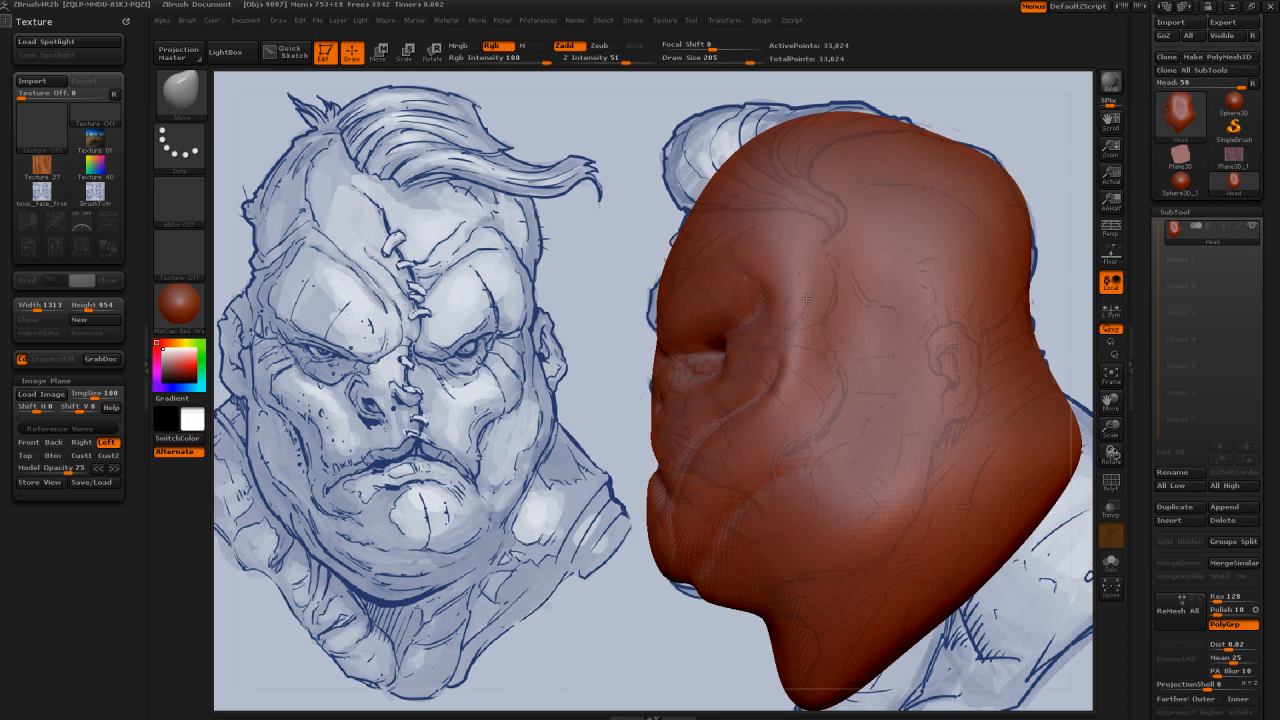
{"action": "mouse_move", "coordinate": [720, 465]}
{"action": "left_mouse_down"}
{"action": "mouse_move", "coordinate": [705, 470]}
{"action": "mouse_move", "coordinate": [707, 507]}
{"action": "mouse_move", "coordinate": [777, 432]}
{"action": "mouse_move", "coordinate": [792, 278]}
{"action": "left_mouse_up"}
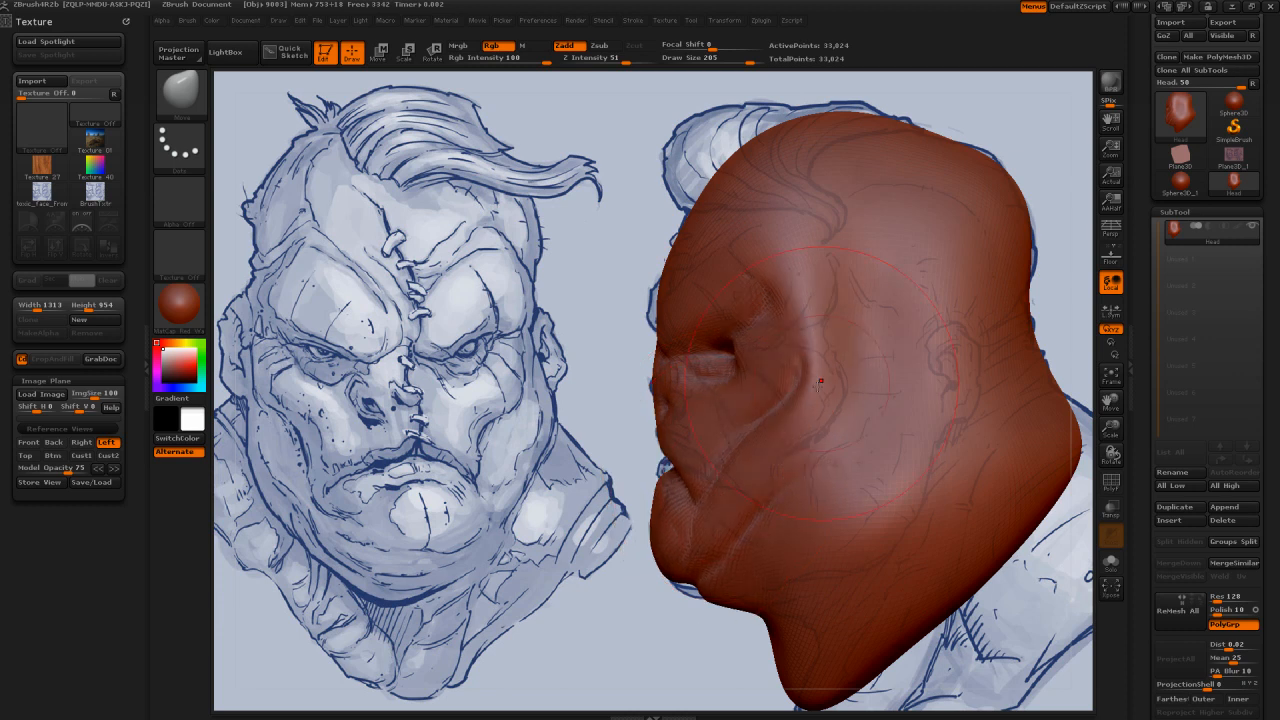
{"action": "mouse_move", "coordinate": [820, 381]}
{"action": "left_mouse_down"}
{"action": "mouse_move", "coordinate": [831, 221]}
{"action": "mouse_move", "coordinate": [797, 485]}
{"action": "mouse_move", "coordinate": [692, 579]}
{"action": "left_mouse_up"}
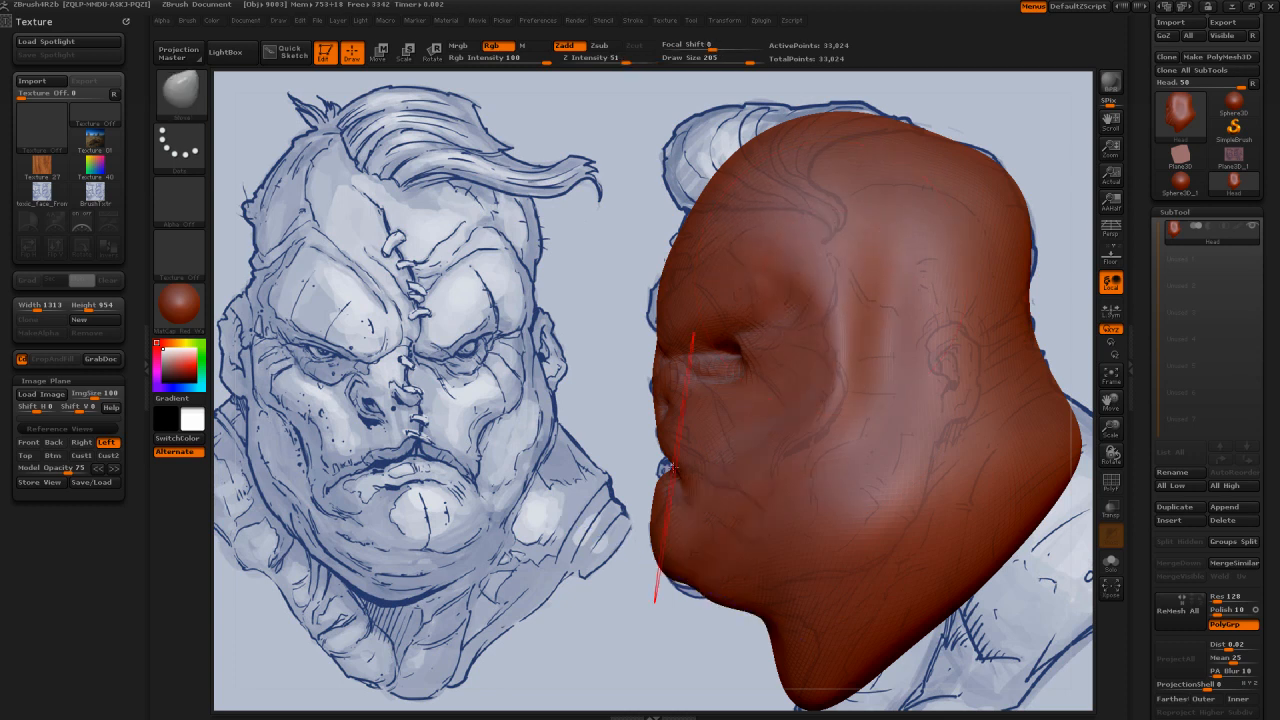
Step: Refine the brow and cheek forms from front and angled views with the Move and Smooth brushes at draw size 157
{"action": "mouse_move", "coordinate": [535, 445]}
{"action": "left_mouse_down"}
{"action": "mouse_move", "coordinate": [577, 452]}
{"action": "mouse_move", "coordinate": [580, 418]}
{"action": "mouse_move", "coordinate": [514, 393]}
{"action": "mouse_move", "coordinate": [603, 405]}
{"action": "mouse_move", "coordinate": [589, 405]}
{"action": "left_mouse_up"}
{"action": "key", "text": "s"}
{"action": "mouse_move", "coordinate": [885, 272]}
{"action": "left_mouse_down"}
{"action": "mouse_move", "coordinate": [969, 269]}
{"action": "mouse_move", "coordinate": [779, 434]}
{"action": "mouse_move", "coordinate": [814, 424]}
{"action": "mouse_move", "coordinate": [639, 432]}
{"action": "mouse_move", "coordinate": [712, 392]}
{"action": "mouse_move", "coordinate": [768, 339]}
{"action": "mouse_move", "coordinate": [775, 362]}
{"action": "mouse_move", "coordinate": [752, 360]}
{"action": "left_mouse_up"}
{"action": "key", "text": "["}
{"action": "key", "text": "]"}
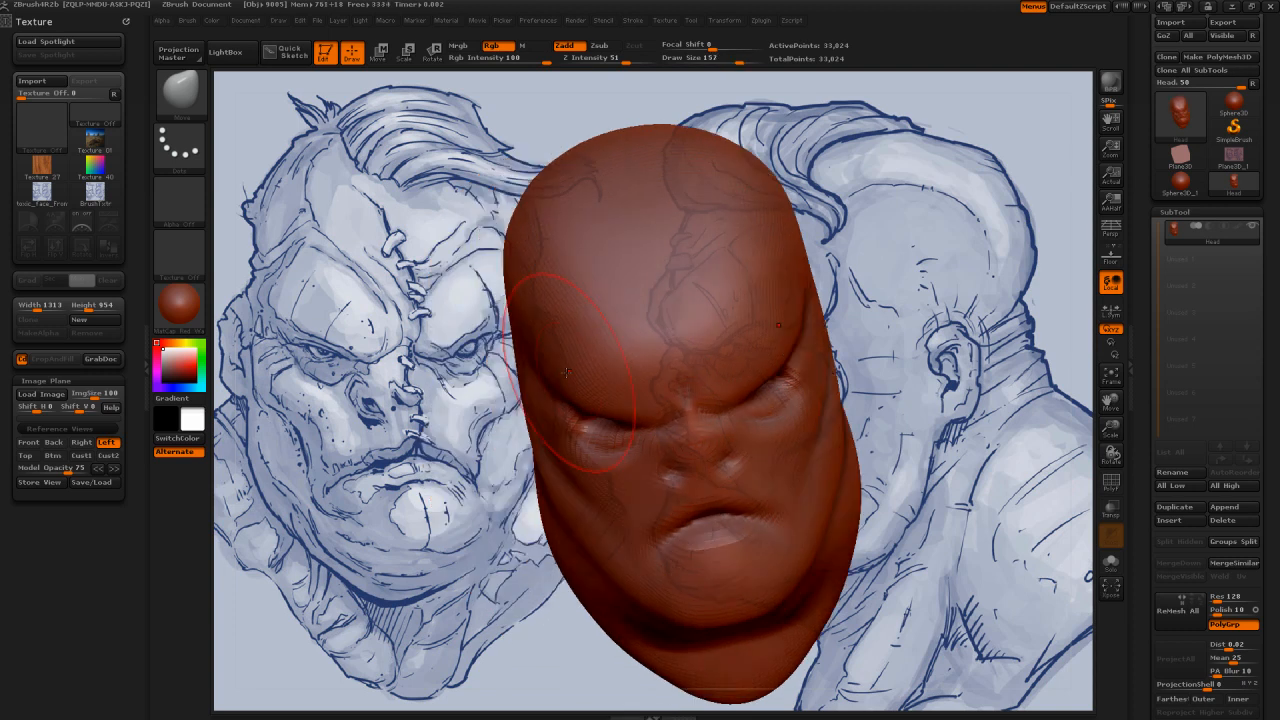
{"action": "mouse_move", "coordinate": [905, 378]}
{"action": "left_mouse_down", "text": "shift"}
{"action": "mouse_move", "coordinate": [928, 380]}
{"action": "mouse_move", "coordinate": [920, 369]}
{"action": "left_mouse_up", "text": "shift"}
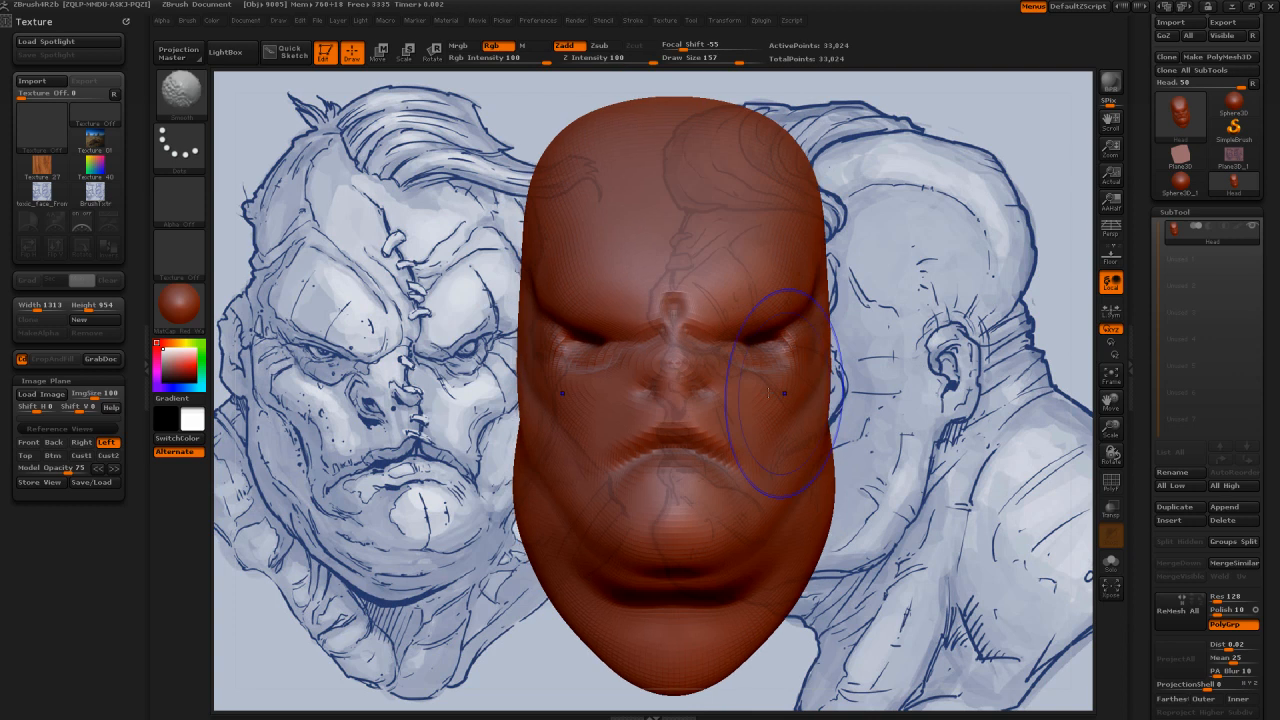
{"action": "left_click_drag", "start_coordinate": [770, 392], "coordinate": [555, 362], "text": "shift"}
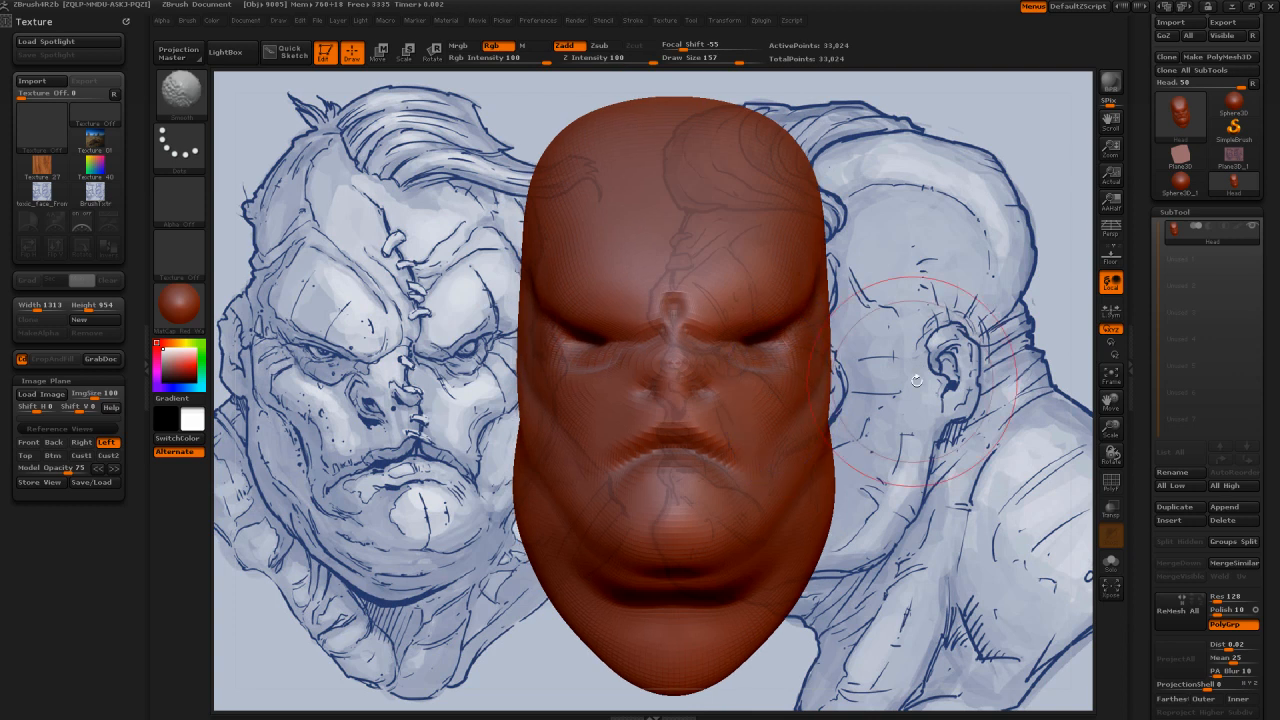
{"action": "left_click_drag", "start_coordinate": [922, 378], "coordinate": [936, 394]}
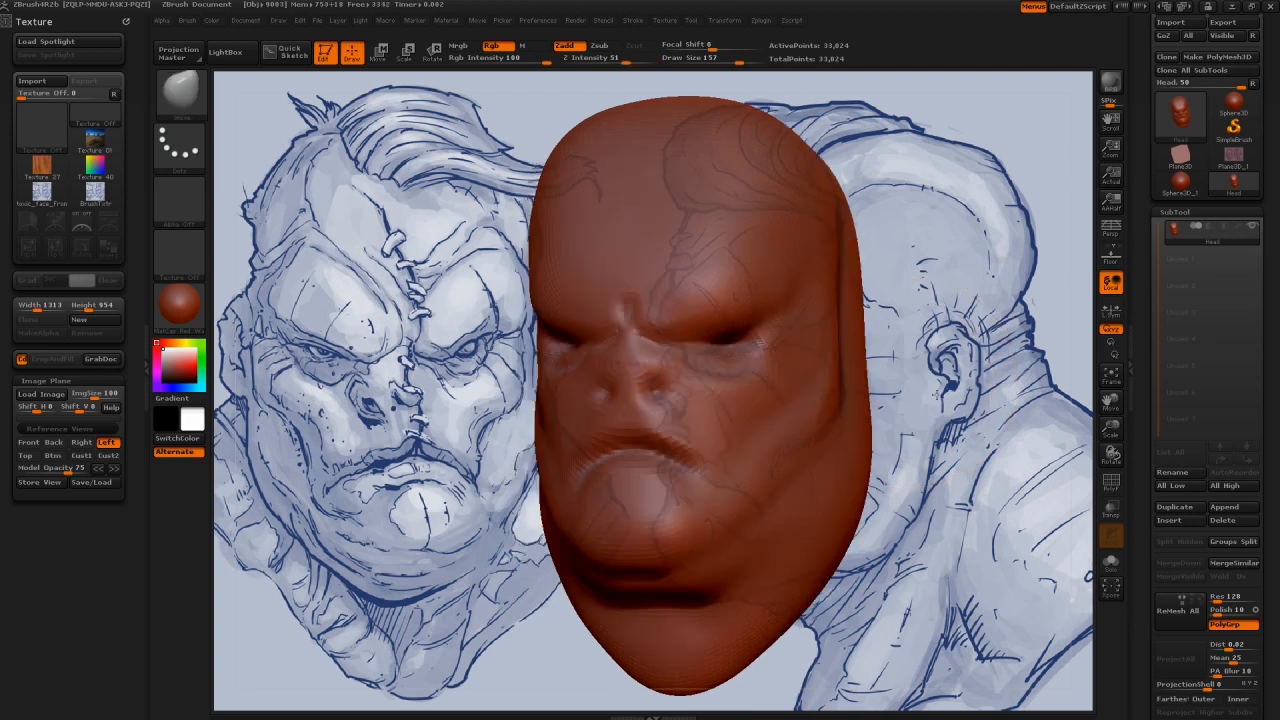
{"action": "left_click_drag", "start_coordinate": [270, 456], "coordinate": [237, 460]}
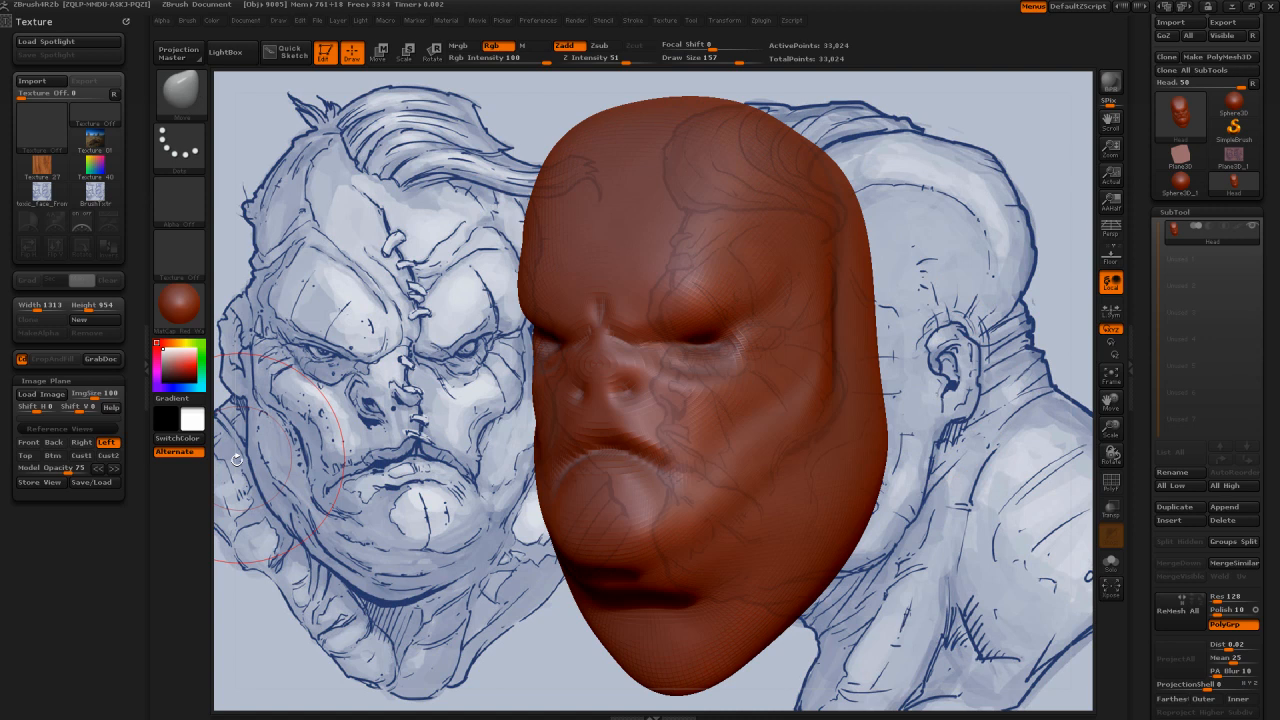
Step: Compare the head with the Front reference and smooth the temple and cheek transition at draw size 186
{"action": "left_click", "coordinate": [29, 443]}
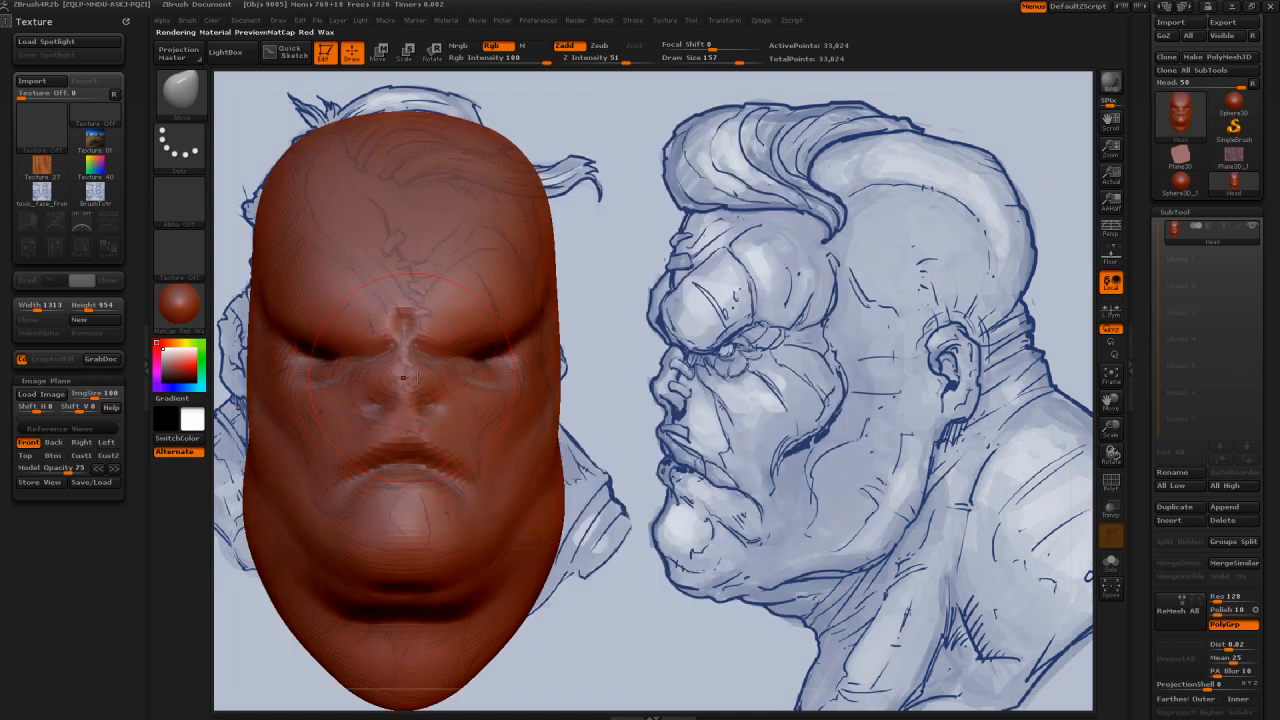
{"action": "key", "text": "s"}
{"action": "left_click_drag", "start_coordinate": [456, 370], "coordinate": [457, 370]}
{"action": "key", "text": "s"}
{"action": "left_click_drag", "start_coordinate": [281, 332], "coordinate": [285, 332]}
{"action": "left_click_drag", "start_coordinate": [262, 224], "coordinate": [652, 343]}
{"action": "left_click_drag", "start_coordinate": [450, 355], "coordinate": [320, 420], "text": "shift"}
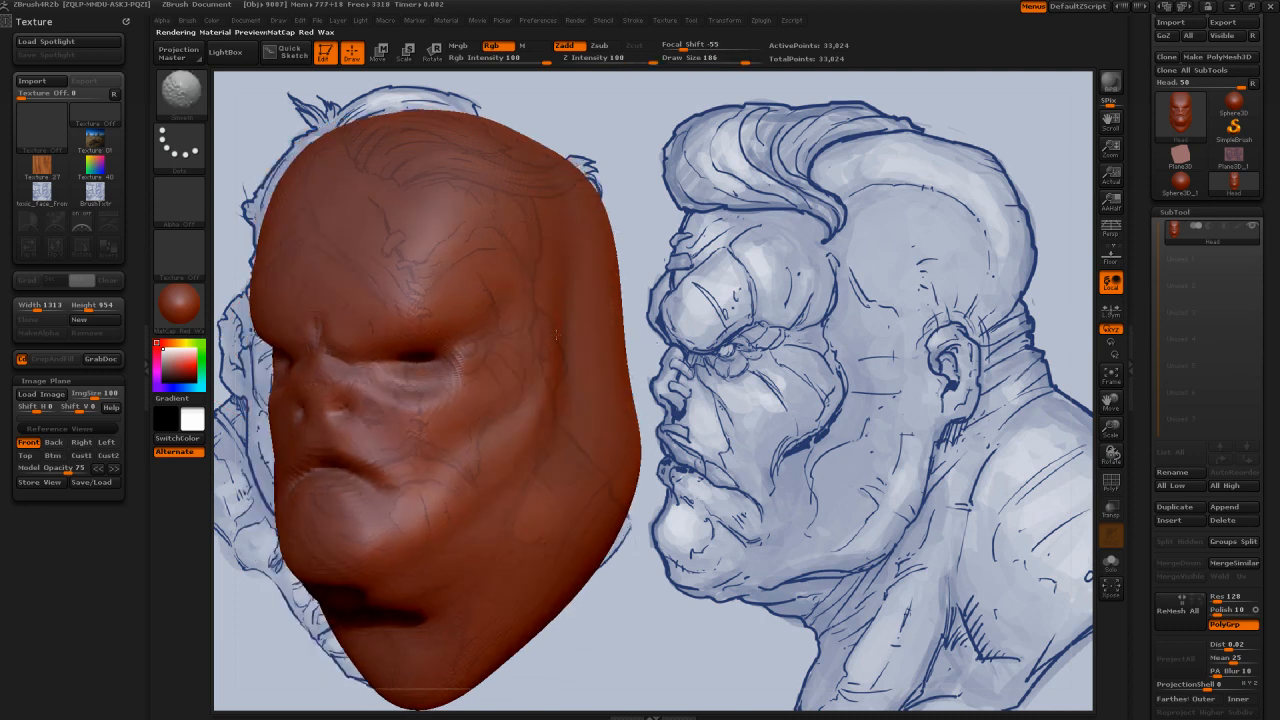
{"action": "mouse_move", "coordinate": [556, 335]}
{"action": "left_mouse_down", "text": "shift"}
{"action": "mouse_move", "coordinate": [522, 482]}
{"action": "mouse_move", "coordinate": [713, 355]}
{"action": "mouse_move", "coordinate": [401, 449]}
{"action": "mouse_move", "coordinate": [769, 495]}
{"action": "left_mouse_up", "text": "shift"}
Step: Paint a mask over the ear in the Left view and trim its outline to the reference at draw size 25
{"action": "left_click", "coordinate": [116, 442]}
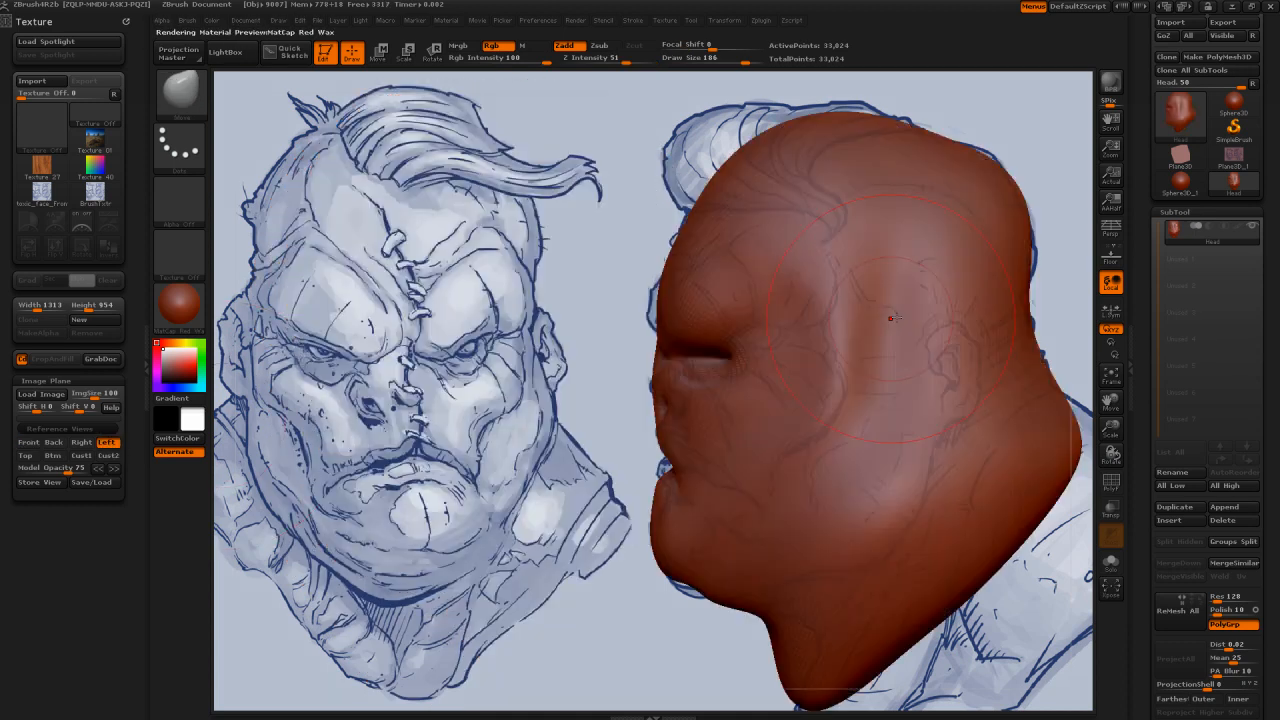
{"action": "key", "text": "s"}
{"action": "left_click_drag", "start_coordinate": [891, 318], "coordinate": [925, 316]}
{"action": "key", "text": "b"}
{"action": "key", "text": "c"}
{"action": "key", "text": "b"}
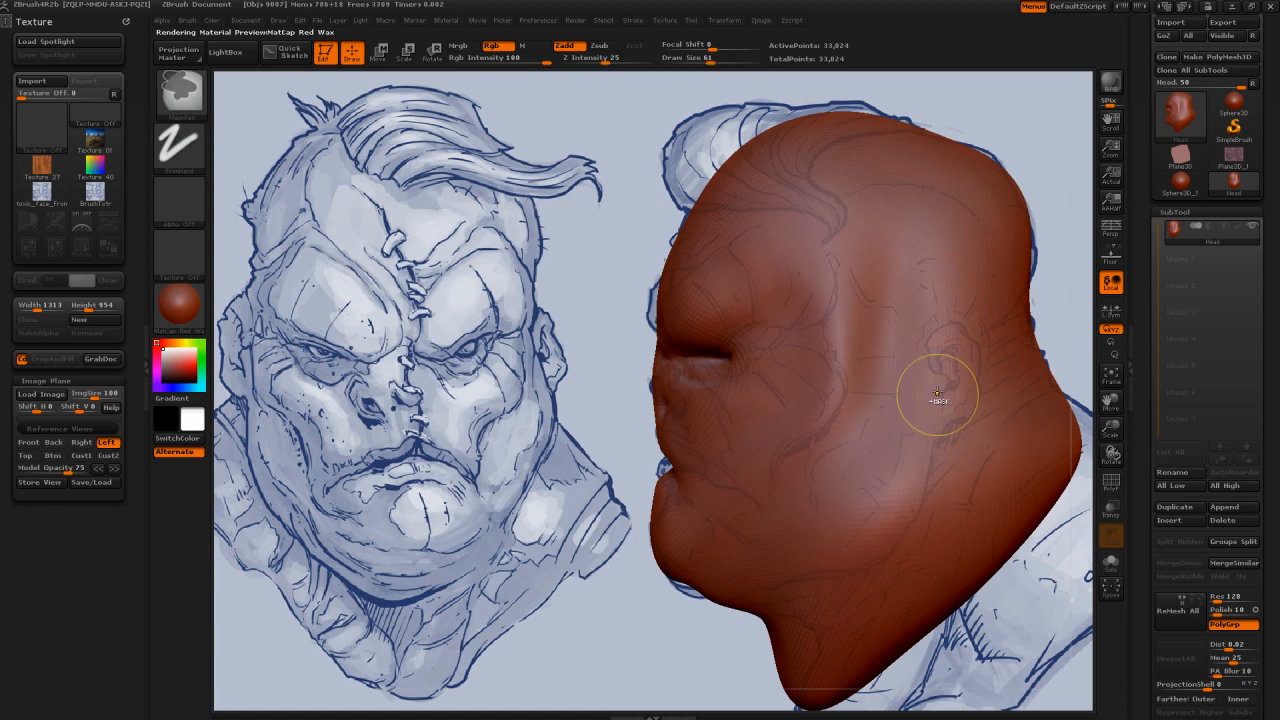
{"action": "mouse_move", "coordinate": [937, 395]}
{"action": "left_mouse_down"}
{"action": "mouse_move", "coordinate": [956, 362]}
{"action": "mouse_move", "coordinate": [948, 347]}
{"action": "left_mouse_up"}
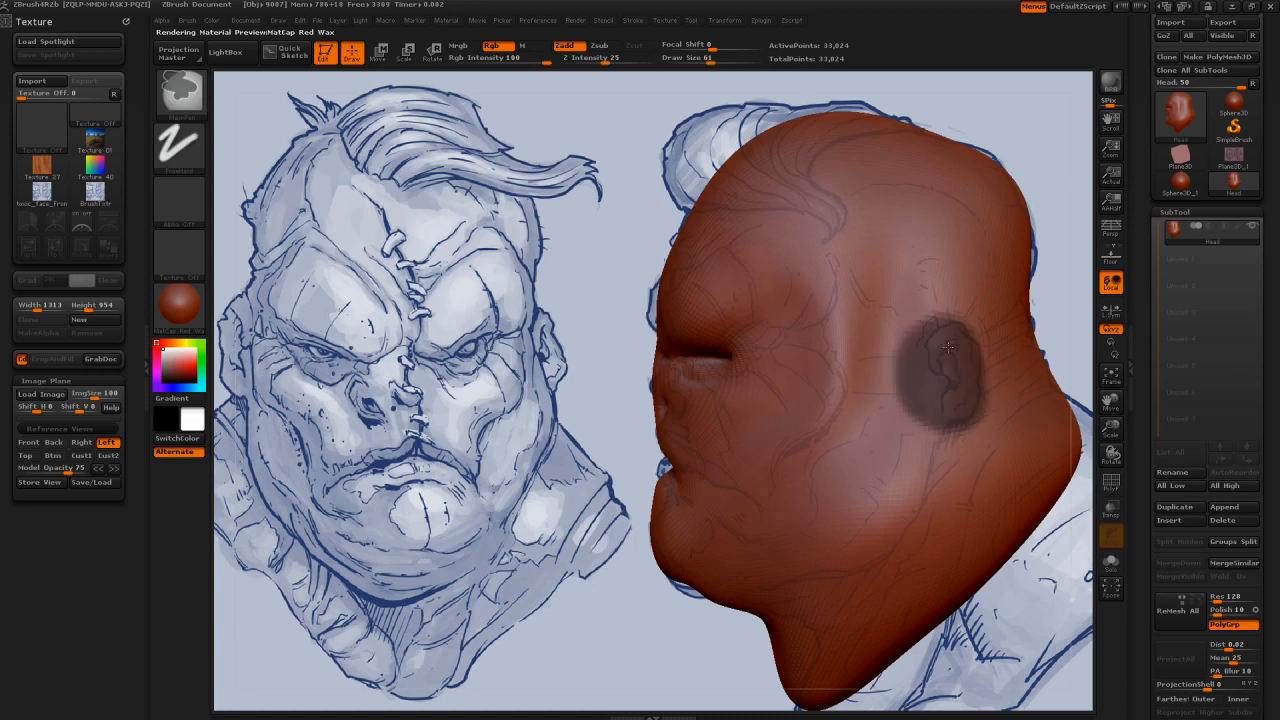
{"action": "key", "text": "s"}
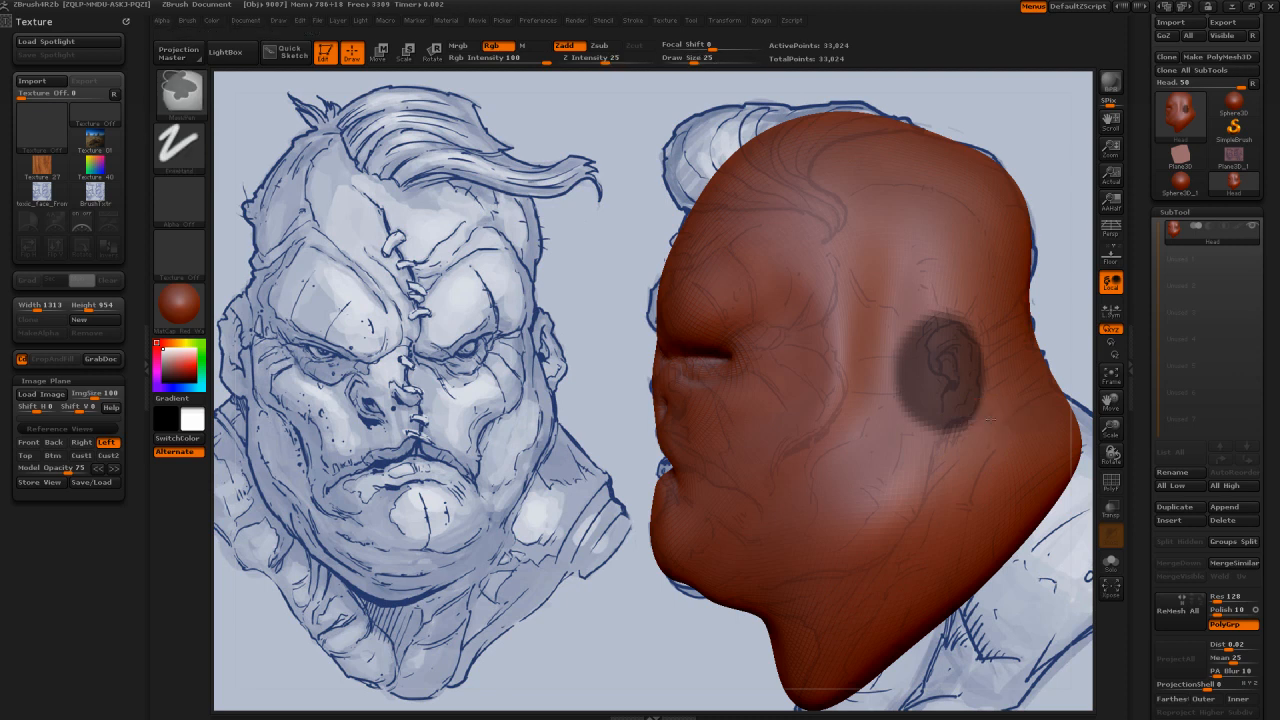
{"action": "mouse_move", "coordinate": [951, 311]}
{"action": "left_mouse_down", "text": "ctrl+alt"}
{"action": "mouse_move", "coordinate": [911, 333]}
{"action": "mouse_move", "coordinate": [921, 405]}
{"action": "mouse_move", "coordinate": [893, 383]}
{"action": "left_mouse_up", "text": "ctrl+alt"}
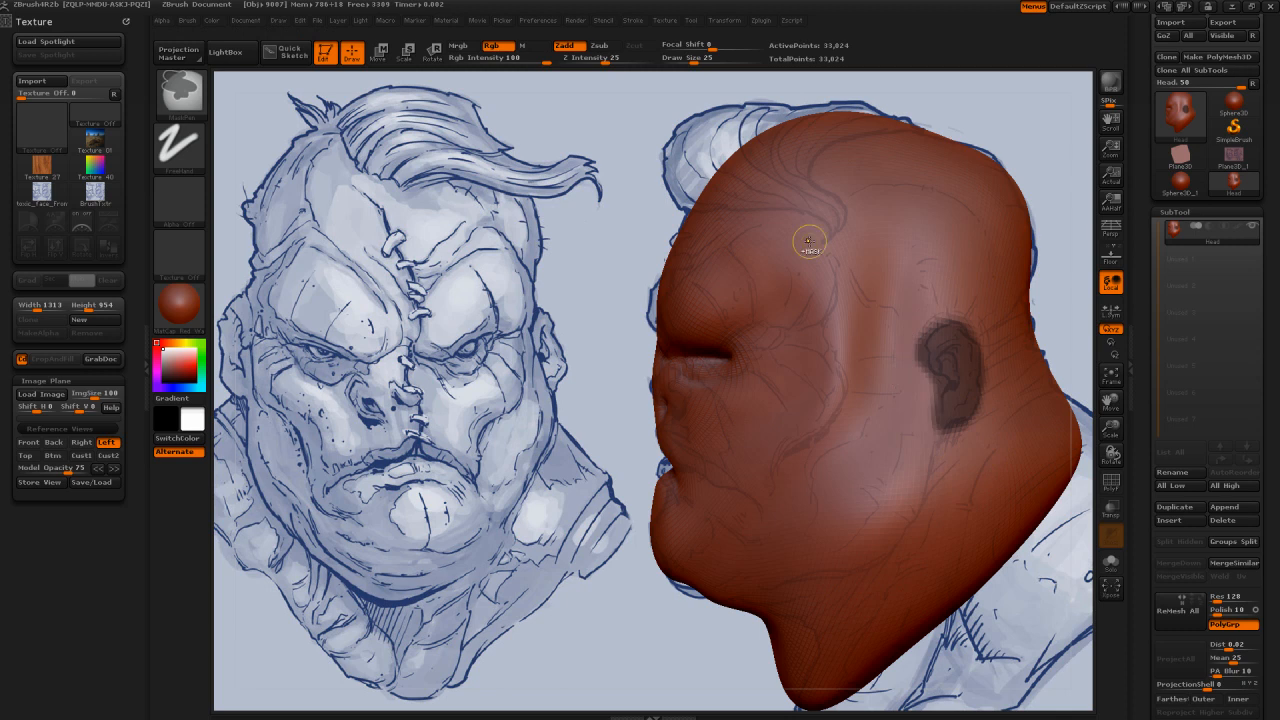
Step: Invert the mask and pull the ears outward from the head with the Move brush at draw size 88
{"action": "key", "text": "ctrl+i"}
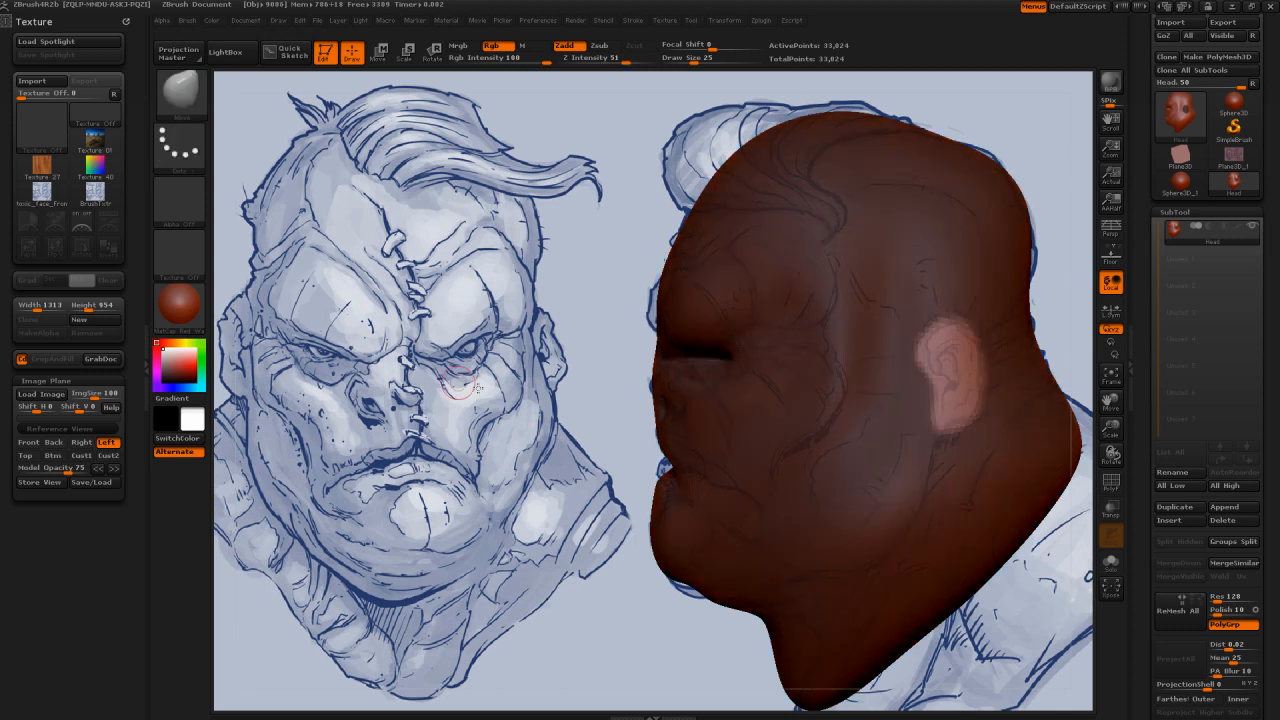
{"action": "left_click_drag", "start_coordinate": [460, 388], "coordinate": [535, 390]}
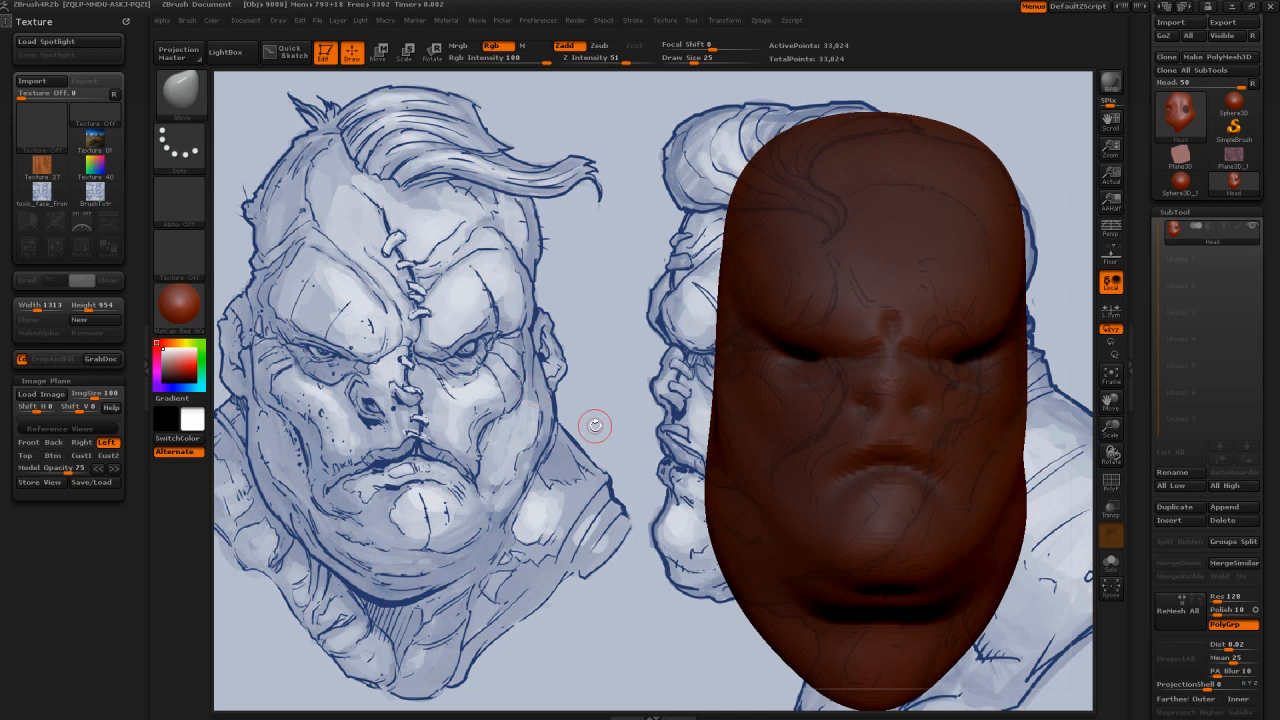
{"action": "key", "text": "s"}
{"action": "left_click_drag", "start_coordinate": [652, 428], "coordinate": [658, 428]}
{"action": "left_click_drag", "start_coordinate": [658, 424], "coordinate": [399, 415], "text": "alt"}
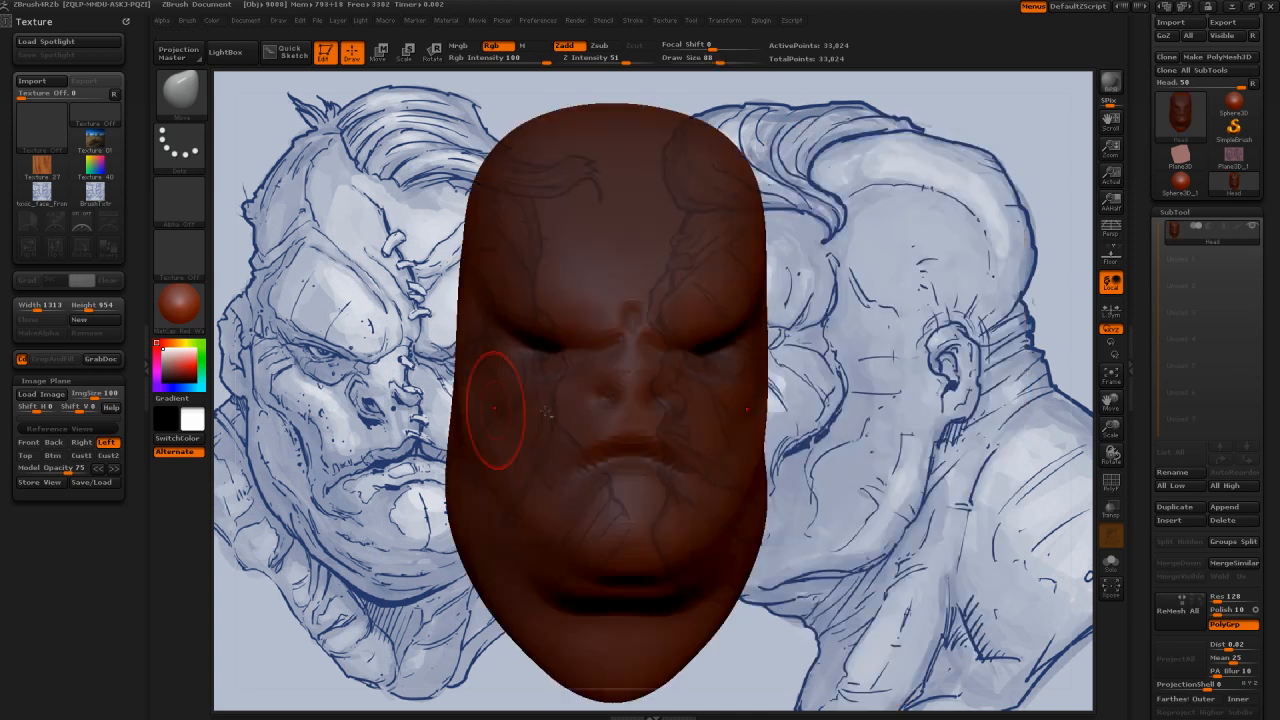
{"action": "mouse_move", "coordinate": [495, 408]}
{"action": "left_mouse_down"}
{"action": "mouse_move", "coordinate": [798, 345]}
{"action": "mouse_move", "coordinate": [671, 352]}
{"action": "mouse_move", "coordinate": [835, 345]}
{"action": "left_mouse_up"}
Step: Shape the extruded ear with the Move brush at draw size 131 and smooth its surface at draw size 70
{"action": "key", "text": "s"}
{"action": "left_click_drag", "start_coordinate": [470, 355], "coordinate": [437, 357]}
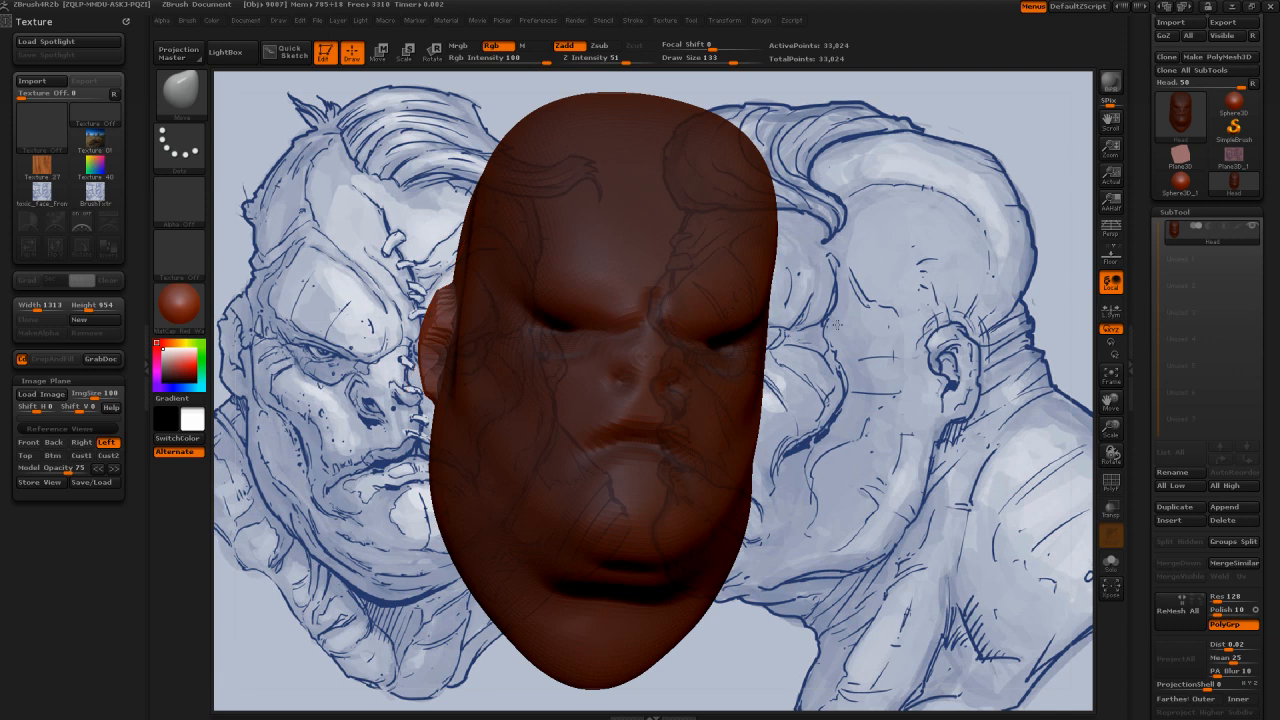
{"action": "mouse_move", "coordinate": [838, 323]}
{"action": "left_mouse_down"}
{"action": "mouse_move", "coordinate": [717, 346]}
{"action": "mouse_move", "coordinate": [705, 368]}
{"action": "mouse_move", "coordinate": [698, 350]}
{"action": "left_mouse_up"}
{"action": "key", "text": "shift"}
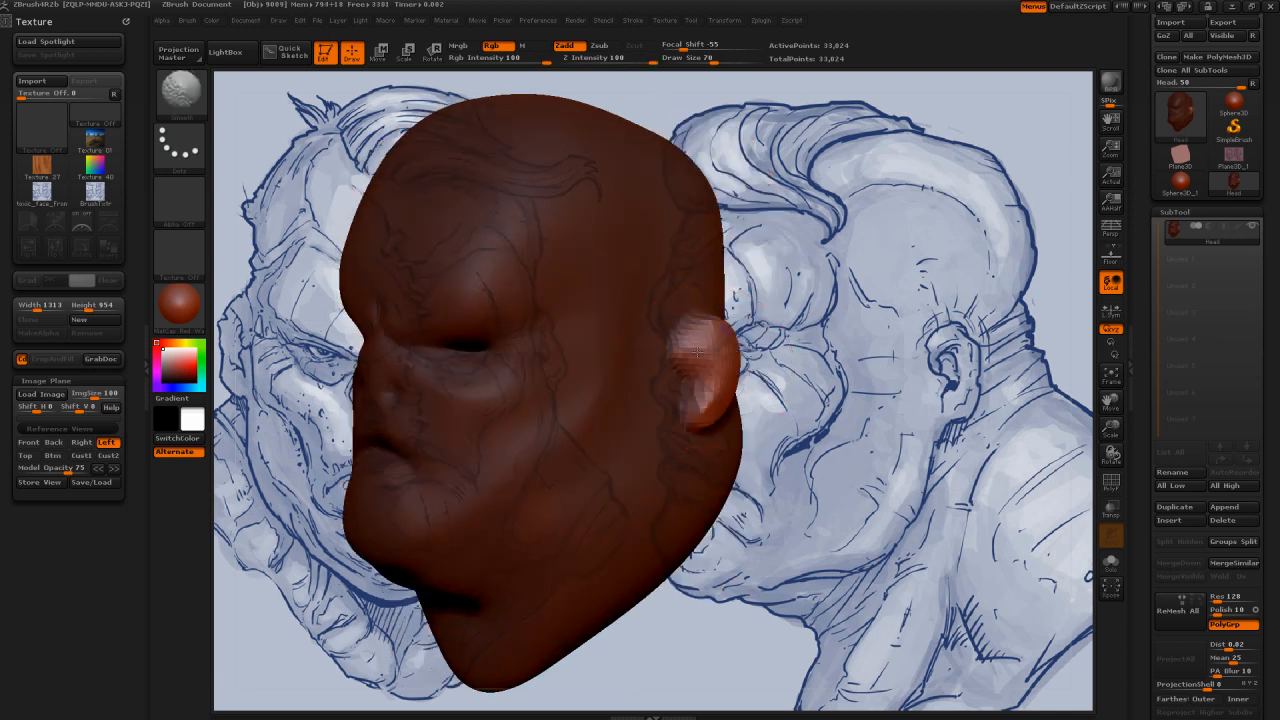
{"action": "left_click_drag", "start_coordinate": [852, 322], "coordinate": [750, 335]}
{"action": "left_click_drag", "start_coordinate": [733, 365], "coordinate": [731, 385], "text": "shift"}
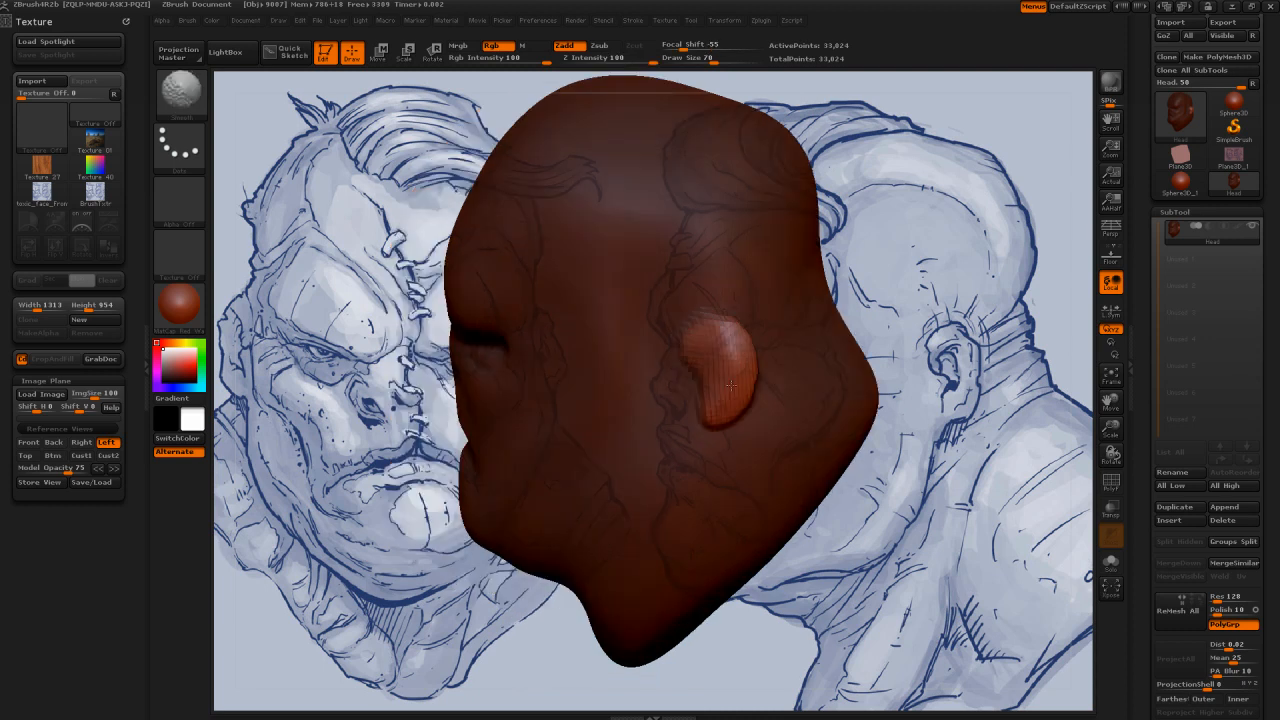
Step: Inspect the ears from several angles and smooth the nose bridge and brow area at draw size 149
{"action": "mouse_move", "coordinate": [882, 240]}
{"action": "left_mouse_down"}
{"action": "mouse_move", "coordinate": [830, 300]}
{"action": "mouse_move", "coordinate": [692, 379]}
{"action": "mouse_move", "coordinate": [695, 347]}
{"action": "left_mouse_up"}
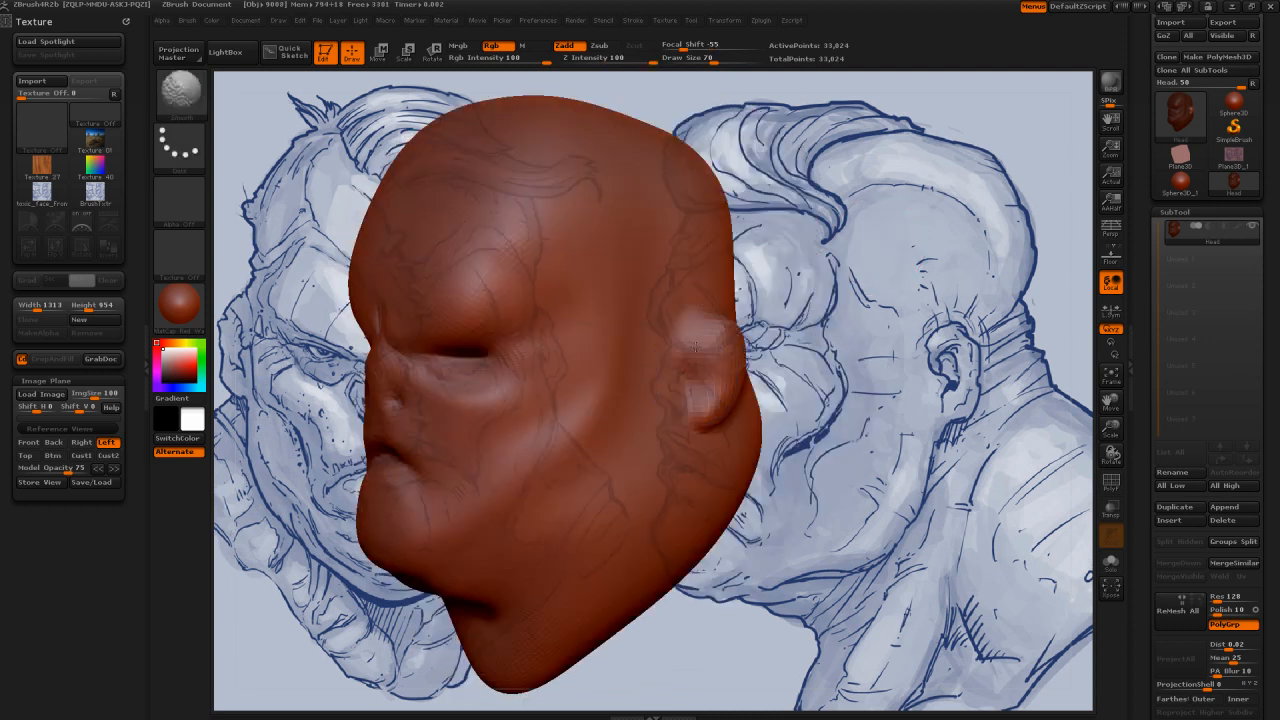
{"action": "left_click_drag", "start_coordinate": [770, 325], "coordinate": [862, 278]}
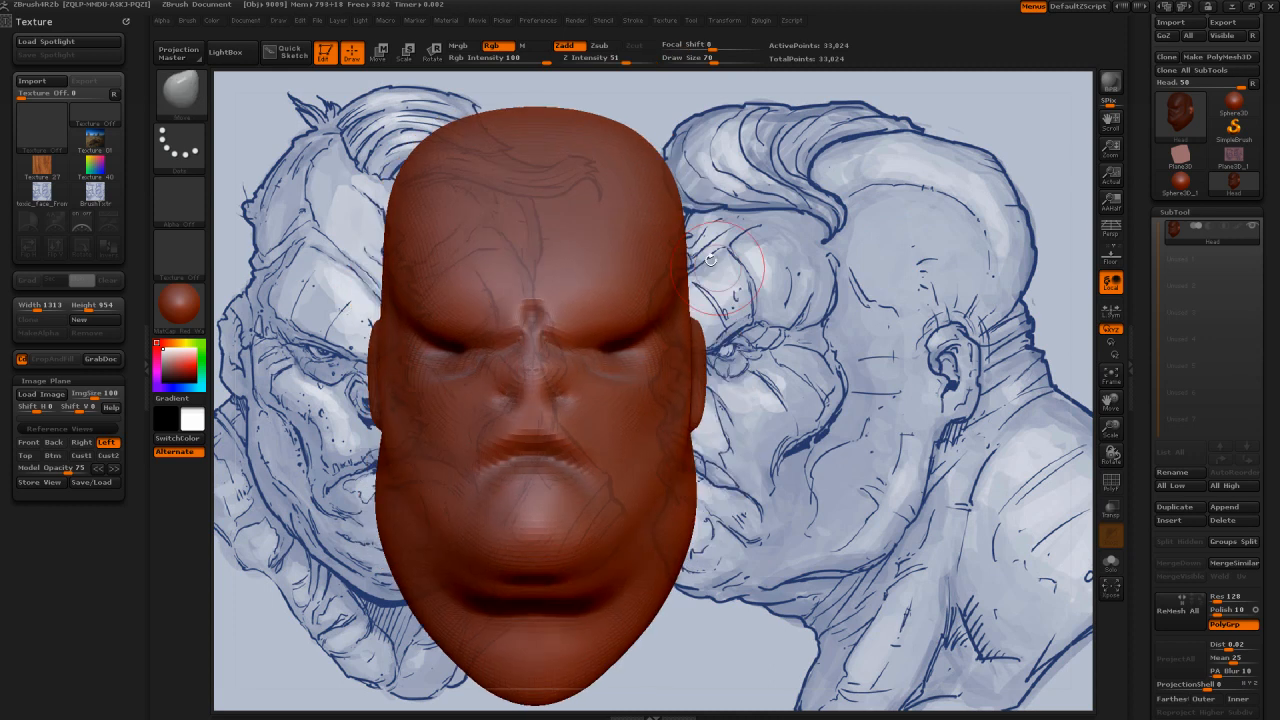
{"action": "key", "text": "s"}
{"action": "left_click_drag", "start_coordinate": [735, 298], "coordinate": [783, 305]}
{"action": "mouse_move", "coordinate": [400, 380]}
{"action": "left_mouse_down"}
{"action": "mouse_move", "coordinate": [450, 278]}
{"action": "mouse_move", "coordinate": [480, 378]}
{"action": "left_mouse_up"}
{"action": "key", "text": "shift"}
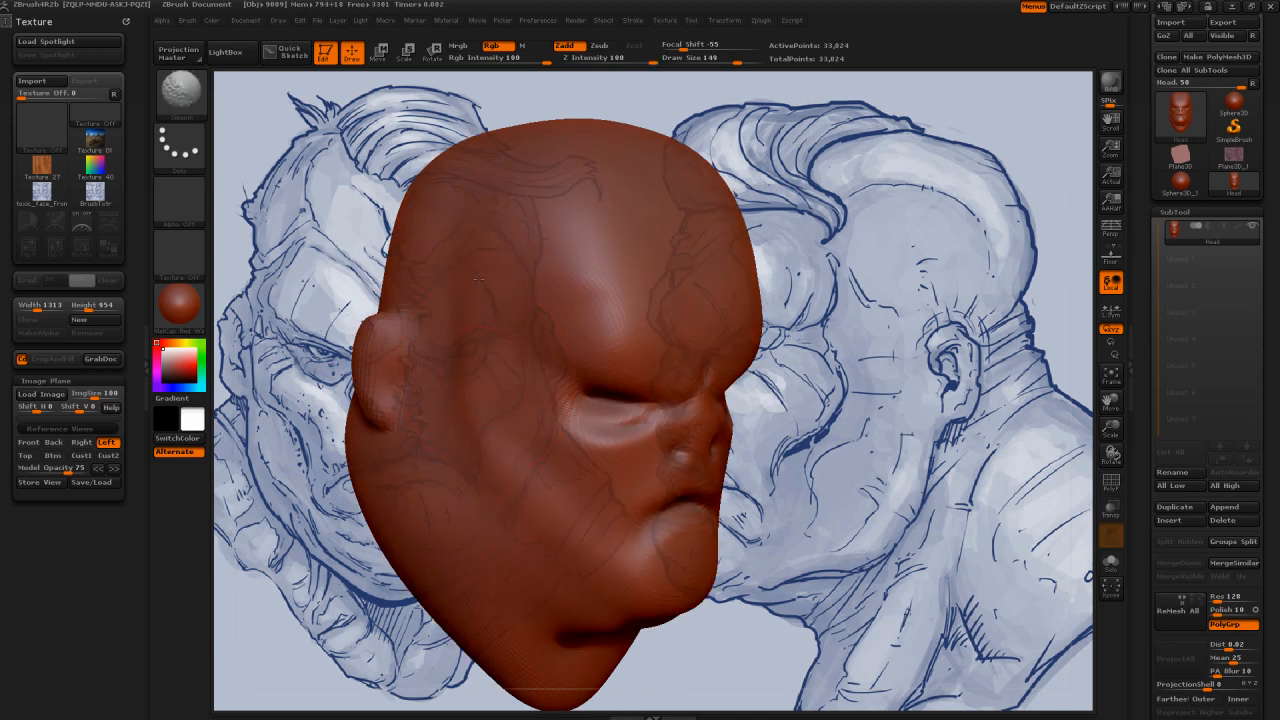
{"action": "mouse_move", "coordinate": [875, 335]}
{"action": "left_mouse_down", "text": "shift"}
{"action": "mouse_move", "coordinate": [844, 335]}
{"action": "mouse_move", "coordinate": [872, 384]}
{"action": "mouse_move", "coordinate": [855, 386]}
{"action": "left_mouse_up", "text": "shift"}
{"action": "left_click_drag", "start_coordinate": [588, 350], "coordinate": [598, 394], "text": "shift"}
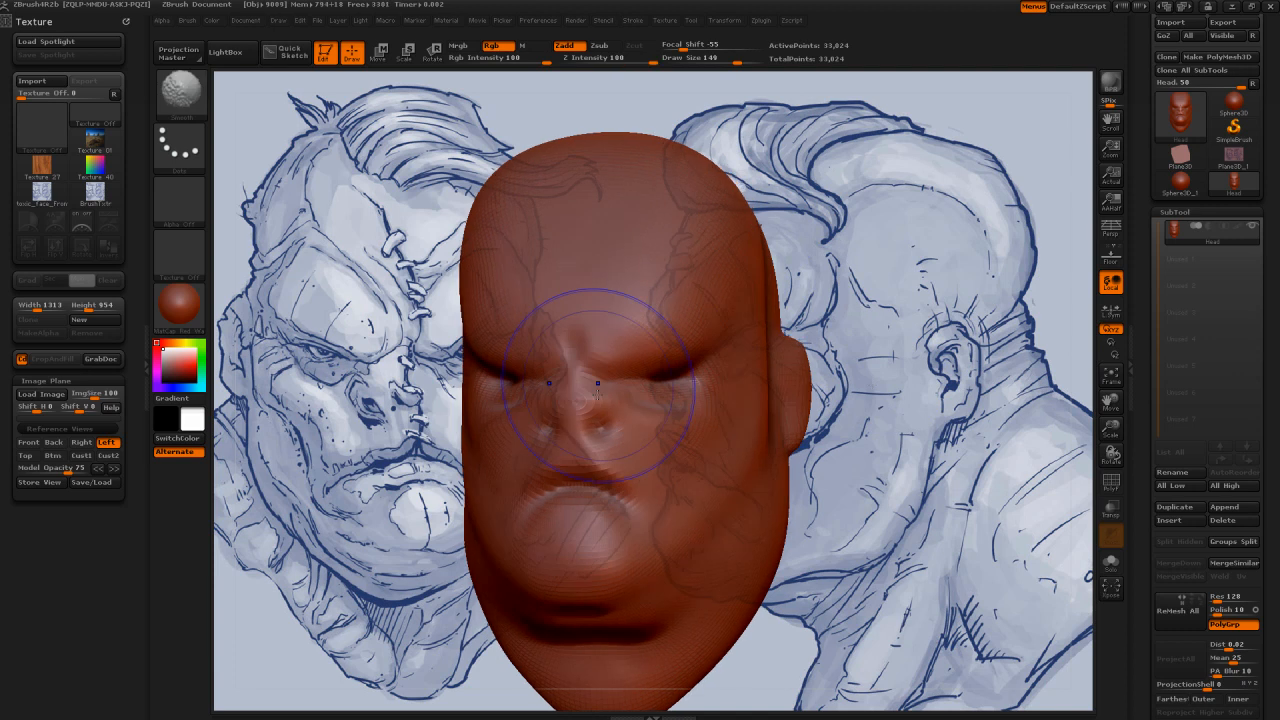
Step: Return the head to the Front reference view and reduce the brush's draw size to 68
{"action": "mouse_move", "coordinate": [938, 436]}
{"action": "left_mouse_down"}
{"action": "mouse_move", "coordinate": [884, 443]}
{"action": "mouse_move", "coordinate": [890, 392]}
{"action": "left_mouse_up"}
{"action": "left_click", "coordinate": [28, 442]}
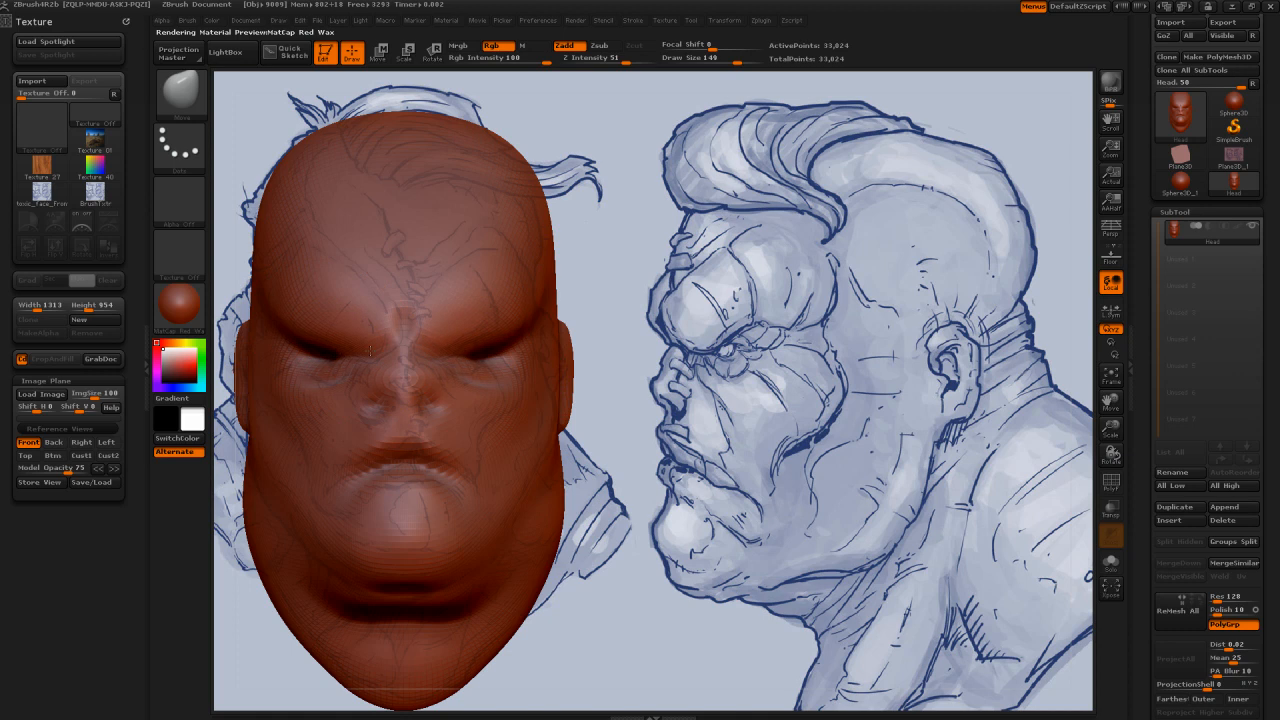
{"action": "key", "text": "s"}
{"action": "mouse_move", "coordinate": [467, 336]}
{"action": "left_mouse_down"}
{"action": "mouse_move", "coordinate": [454, 337]}
{"action": "mouse_move", "coordinate": [497, 335]}
{"action": "left_mouse_up"}
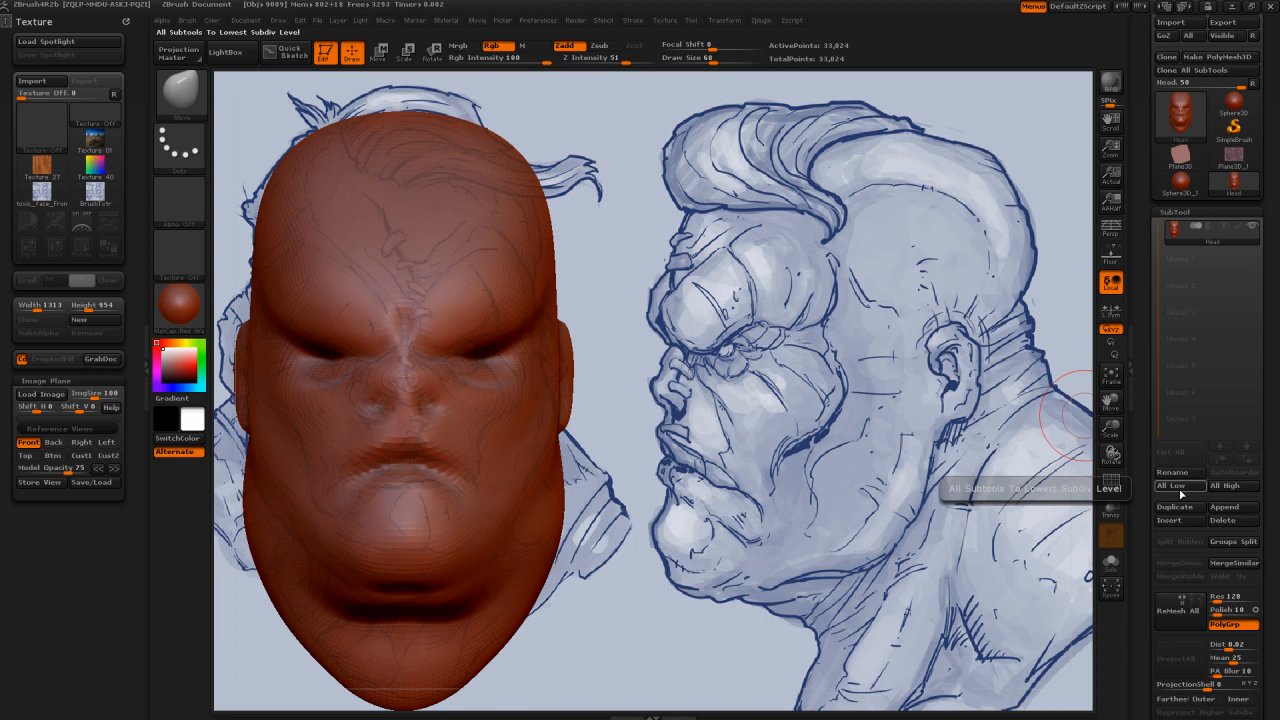
Step: Append the Sphere3D_1 mesh to the head as a new subtool and make it the active subtool
{"action": "left_click", "coordinate": [1222, 508]}
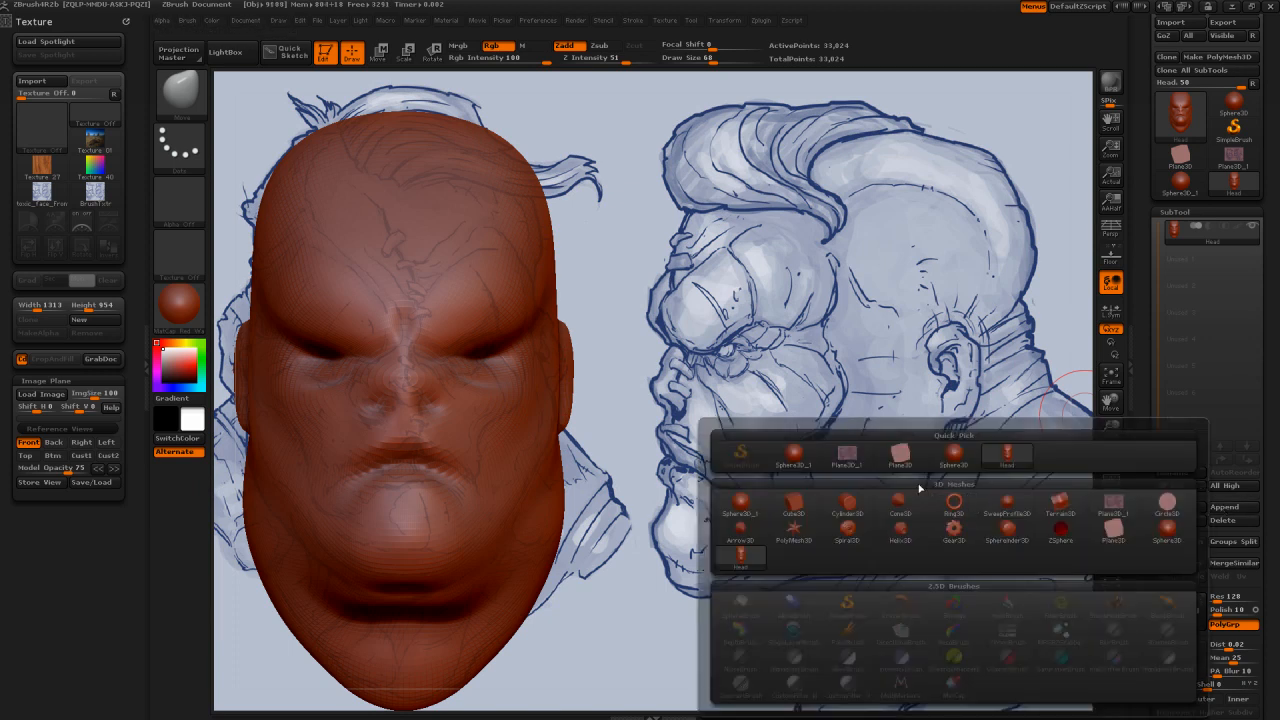
{"action": "mouse_move", "coordinate": [824, 470]}
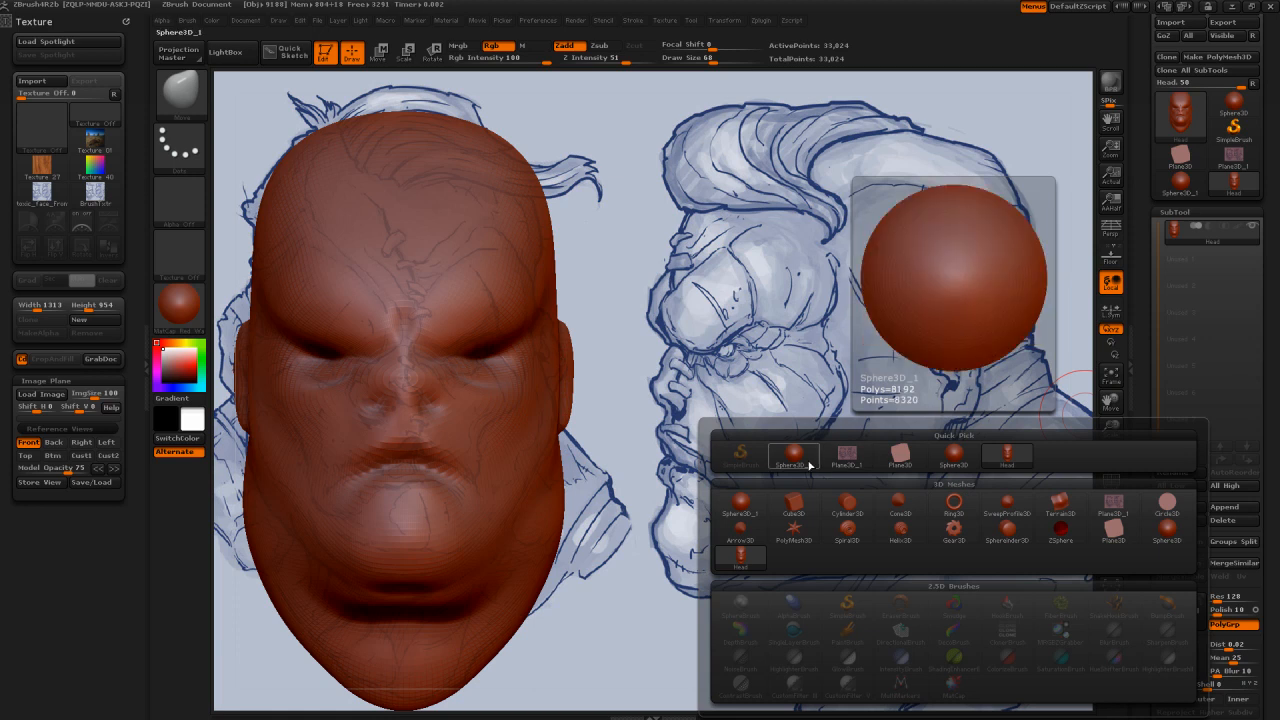
{"action": "left_click", "coordinate": [811, 466]}
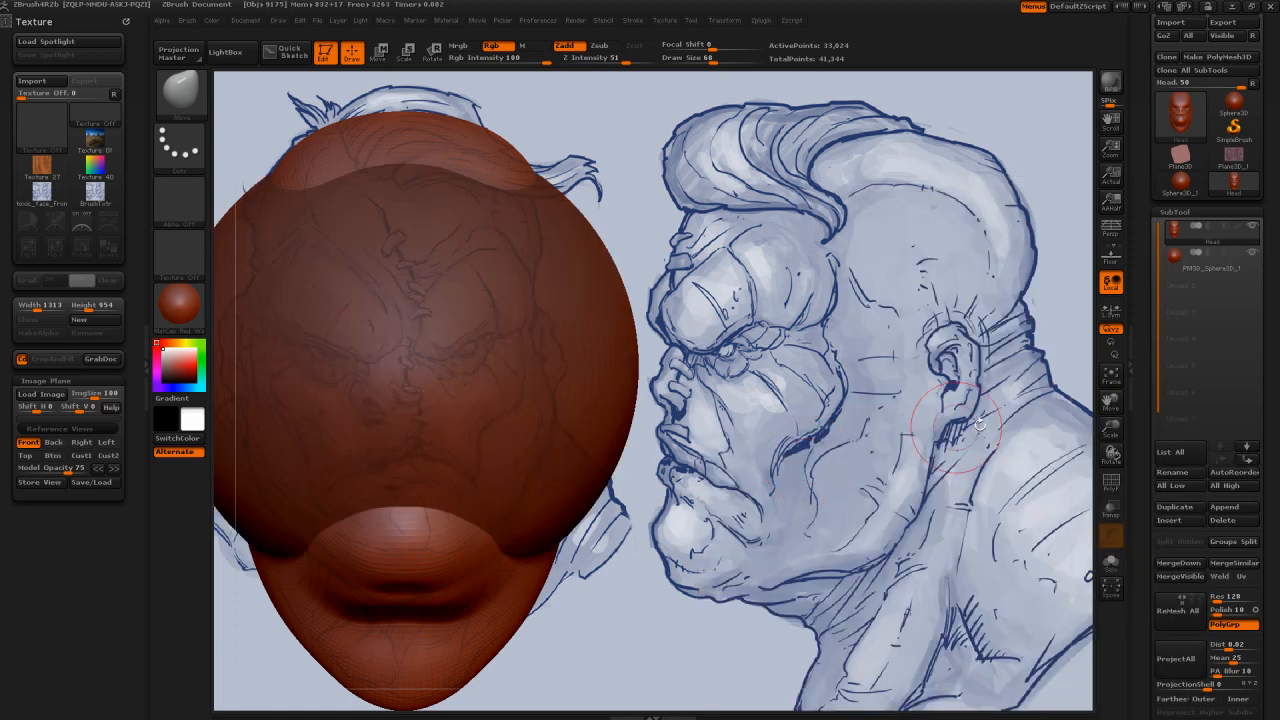
{"action": "mouse_move", "coordinate": [1172, 260]}
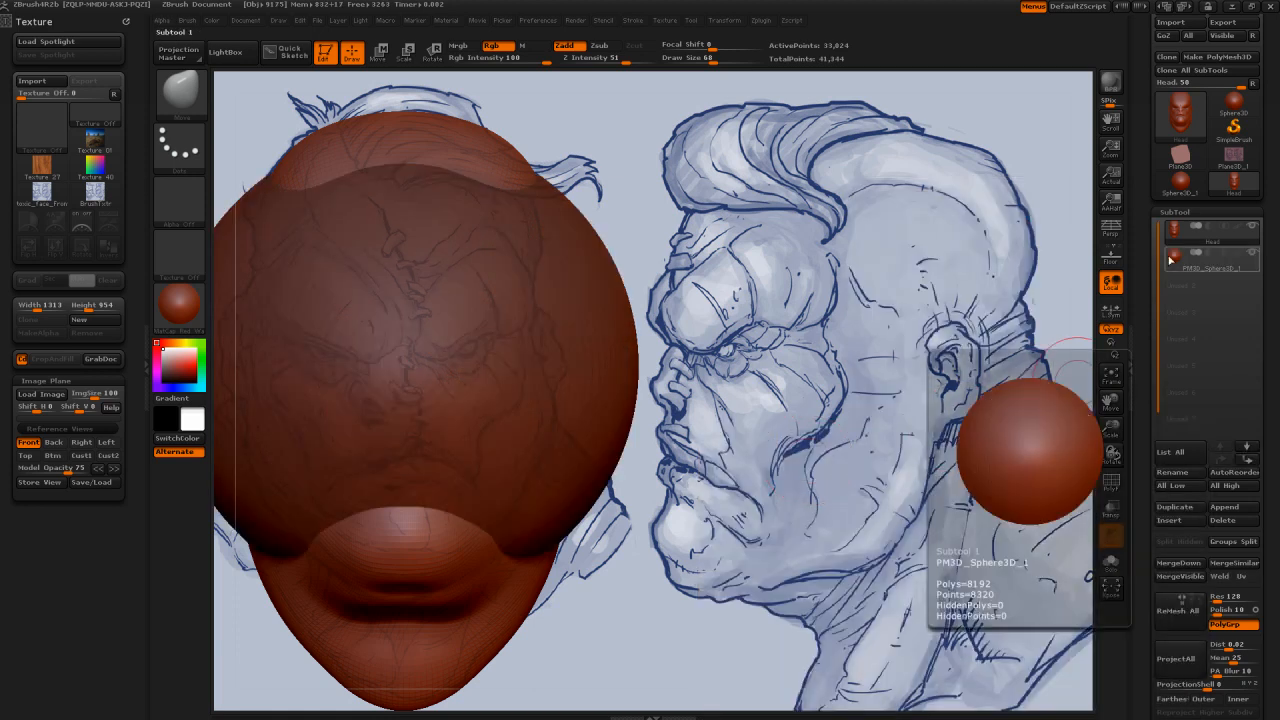
{"action": "left_click", "coordinate": [1180, 268]}
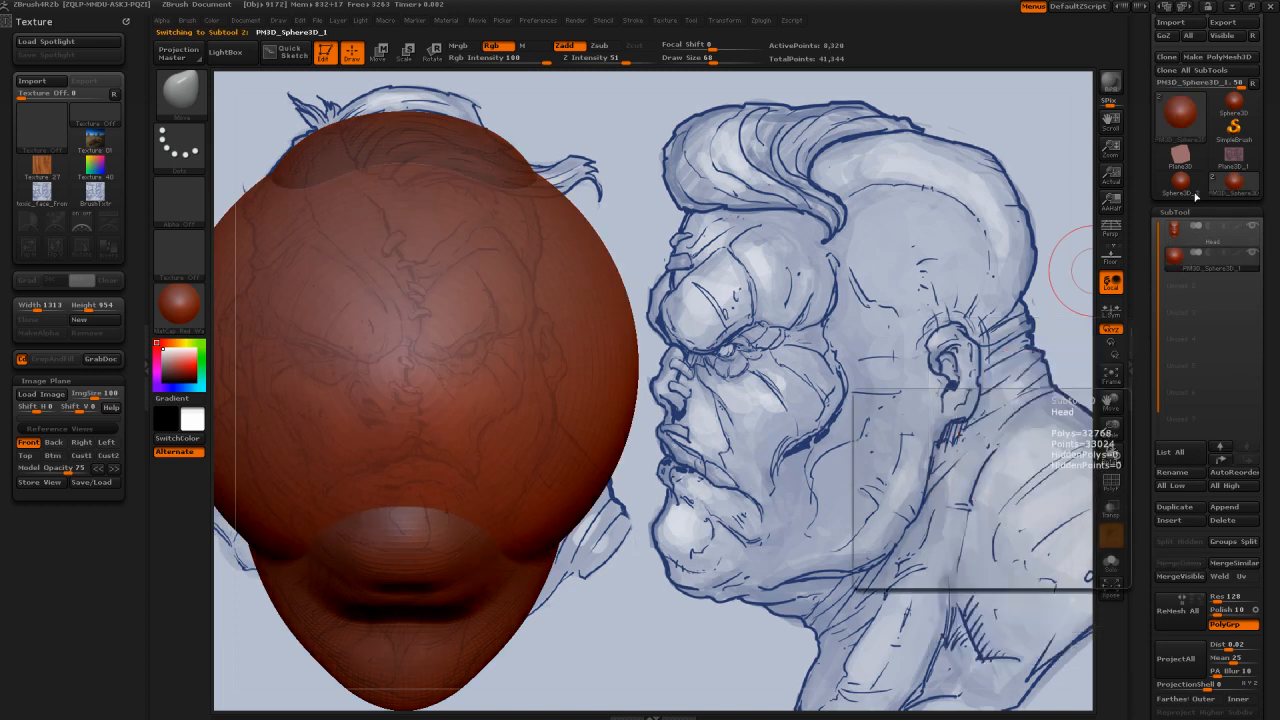
{"action": "mouse_move", "coordinate": [1195, 197]}
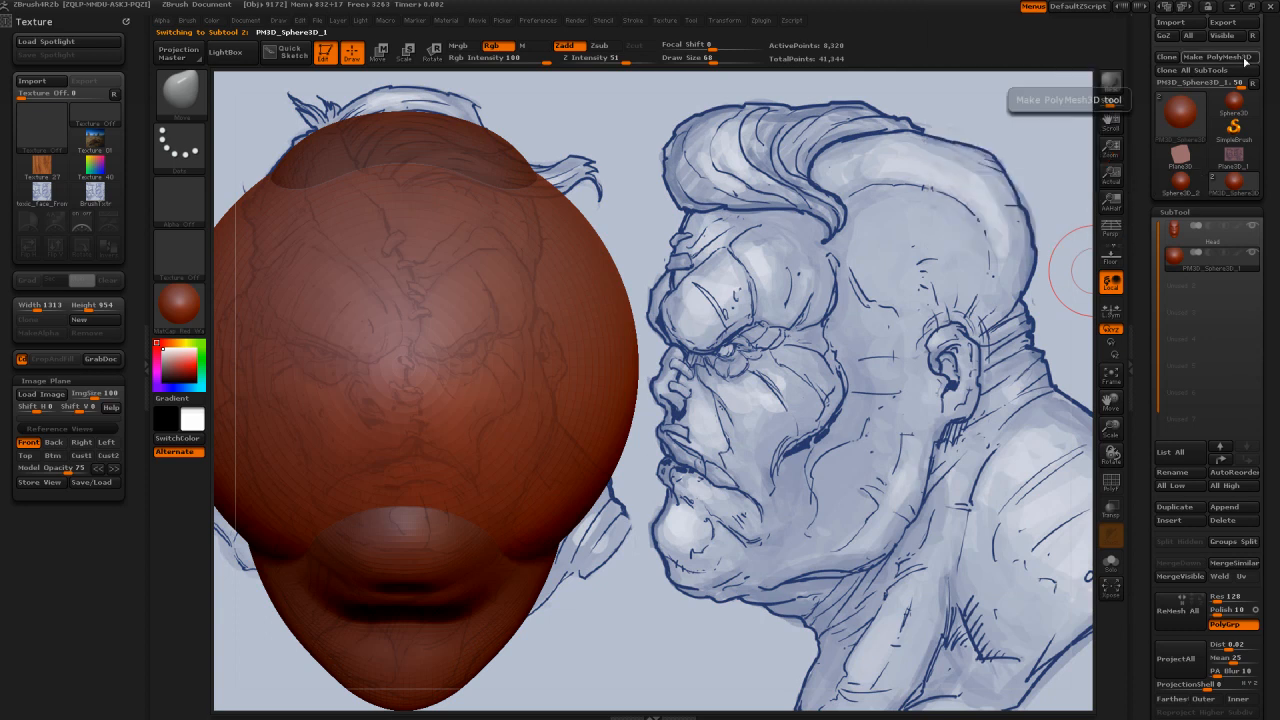
{"action": "mouse_move", "coordinate": [1182, 265]}
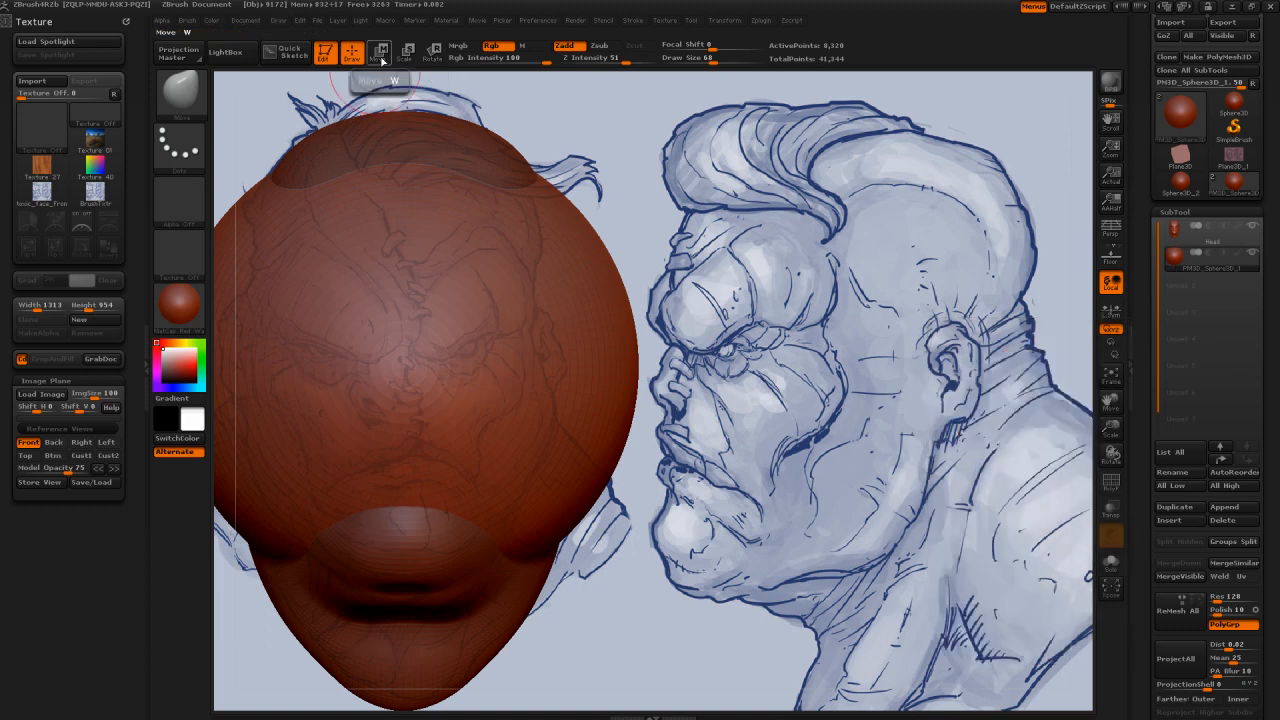
Step: Try to reposition the appended sphere with the Move transpose line, undoing the first shift
{"action": "left_click", "coordinate": [380, 55]}
{"action": "left_click", "coordinate": [404, 345]}
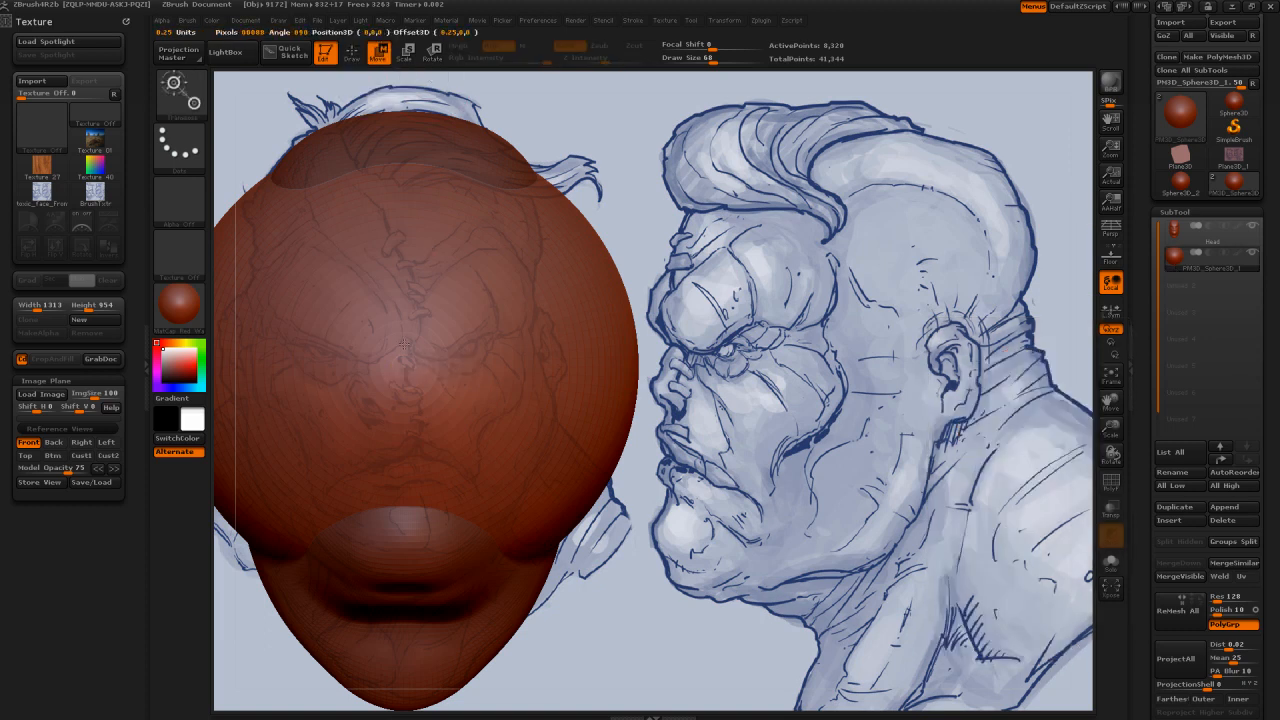
{"action": "left_click_drag", "start_coordinate": [404, 345], "coordinate": [440, 330]}
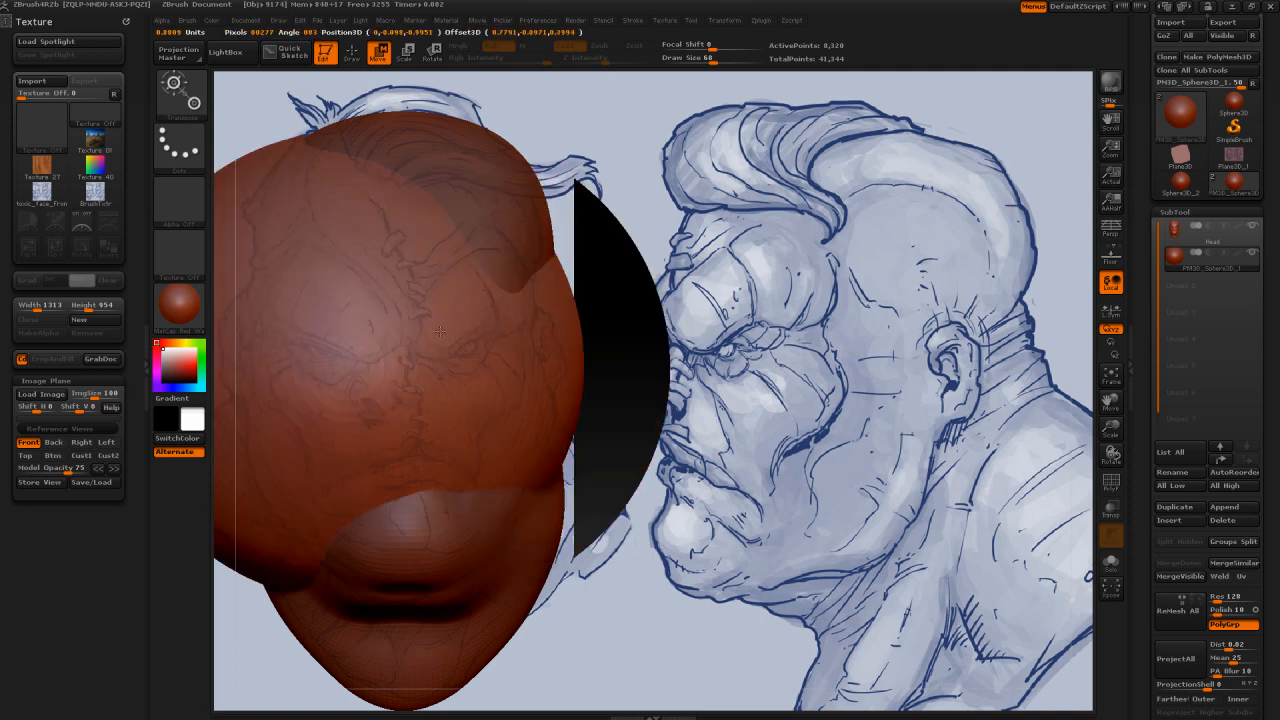
{"action": "key", "text": "ctrl+z"}
{"action": "key", "text": "ctrl+z"}
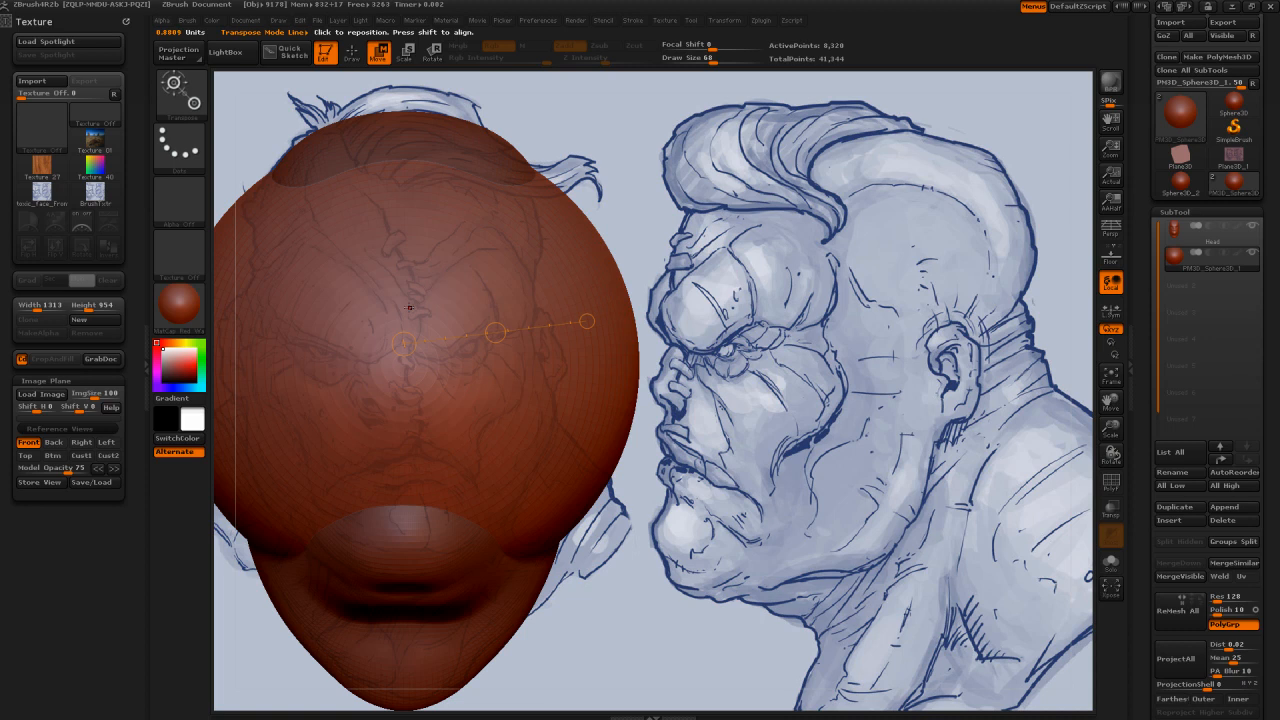
{"action": "mouse_move", "coordinate": [409, 308]}
{"action": "left_mouse_down"}
{"action": "mouse_move", "coordinate": [418, 136]}
{"action": "mouse_move", "coordinate": [449, 146]}
{"action": "left_mouse_up"}
{"action": "left_click_drag", "start_coordinate": [404, 364], "coordinate": [778, 284]}
{"action": "left_click_drag", "start_coordinate": [862, 270], "coordinate": [816, 350]}
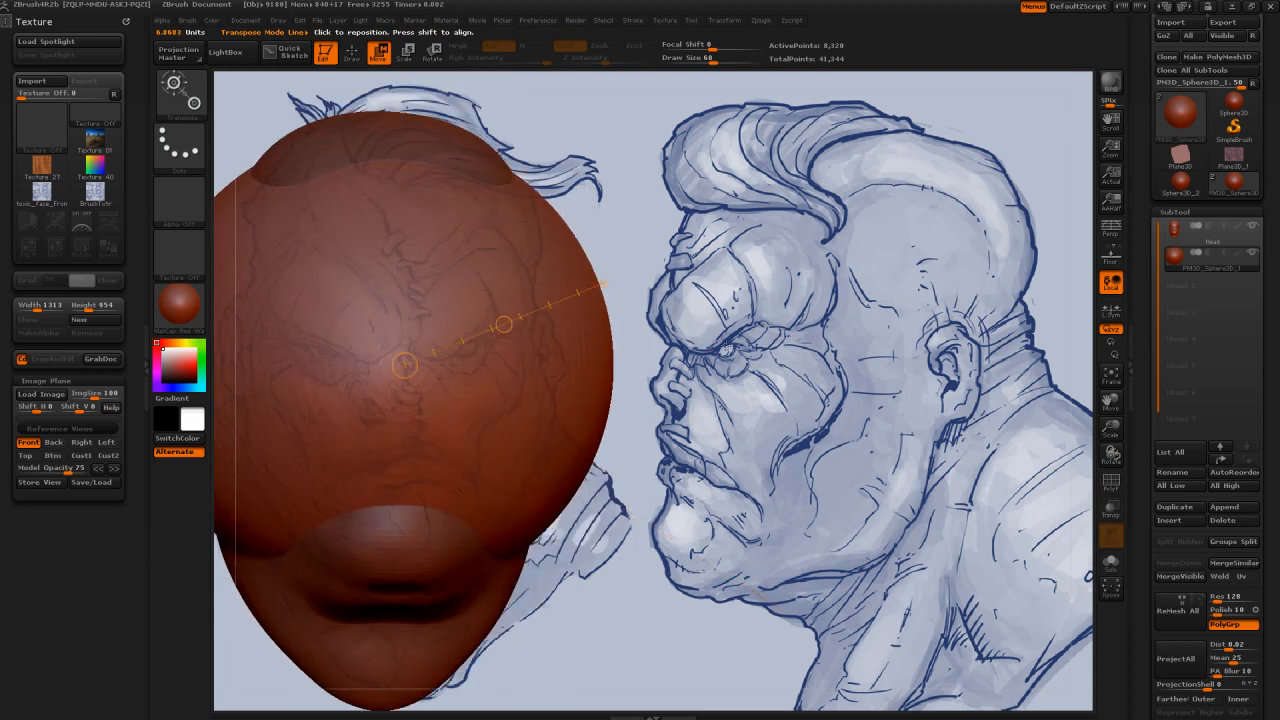
{"action": "left_click_drag", "start_coordinate": [727, 350], "coordinate": [773, 362]}
{"action": "left_click_drag", "start_coordinate": [922, 224], "coordinate": [777, 283]}
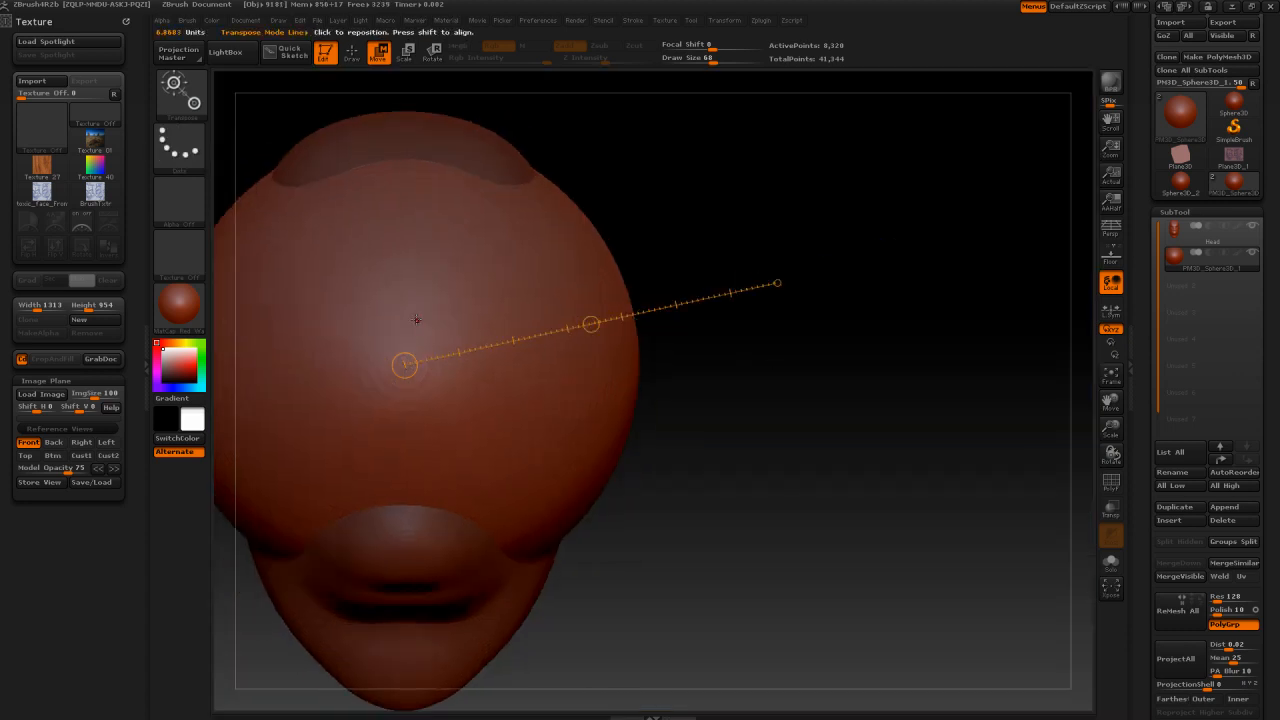
Step: Draw a transpose line outward from the sphere's centre and scale the sphere down to roughly the width between the eyes
{"action": "left_click_drag", "start_coordinate": [416, 320], "coordinate": [835, 246]}
{"action": "left_click_drag", "start_coordinate": [832, 301], "coordinate": [867, 327]}
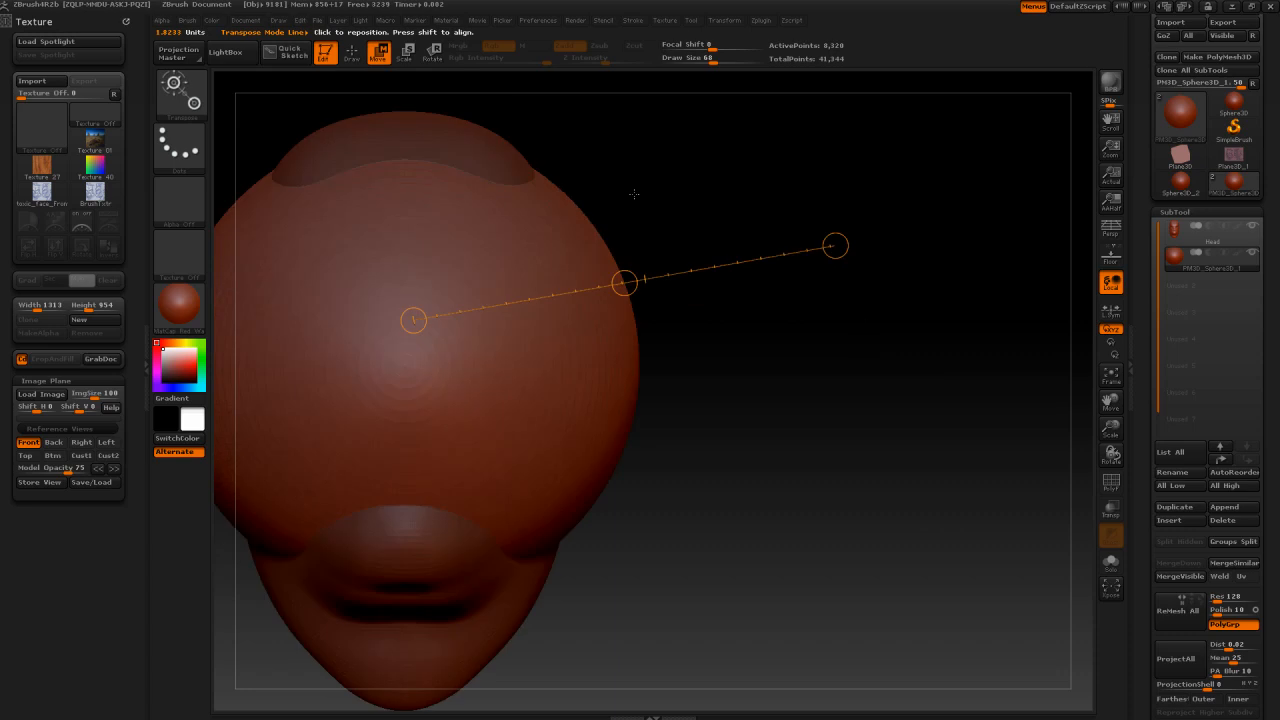
{"action": "left_click_drag", "start_coordinate": [634, 194], "coordinate": [753, 206], "text": "alt"}
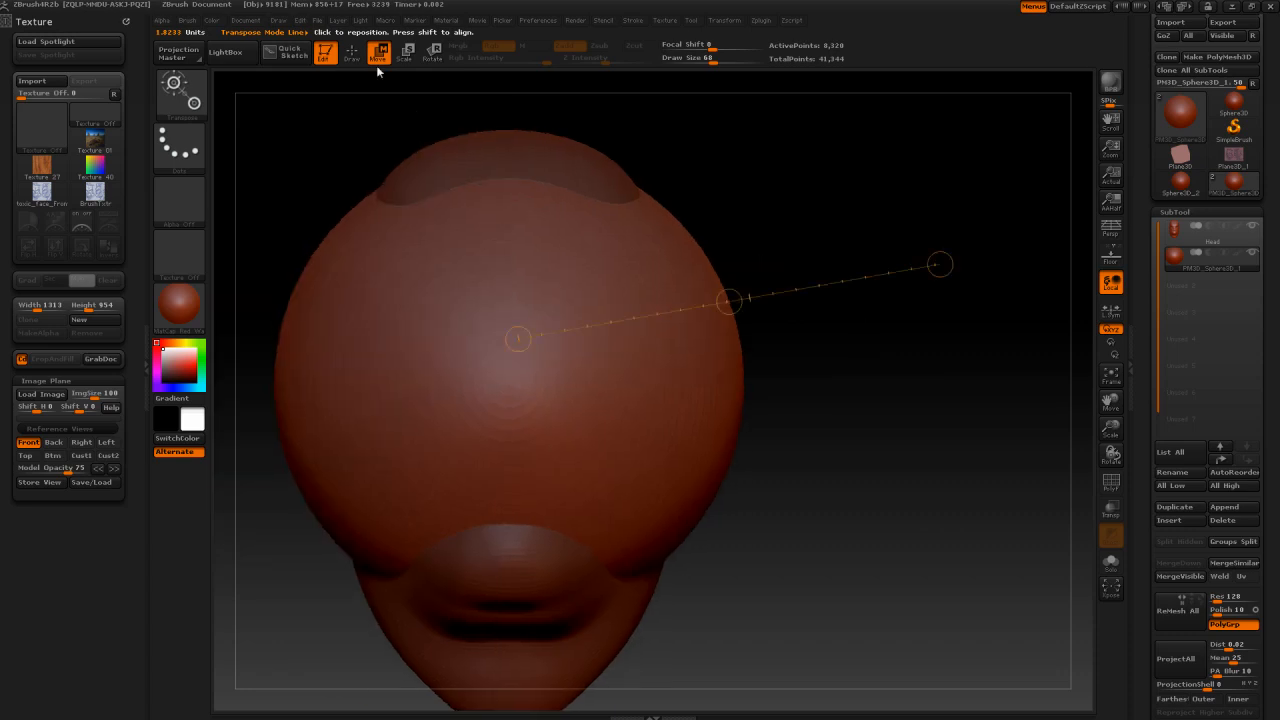
{"action": "left_click", "coordinate": [407, 53]}
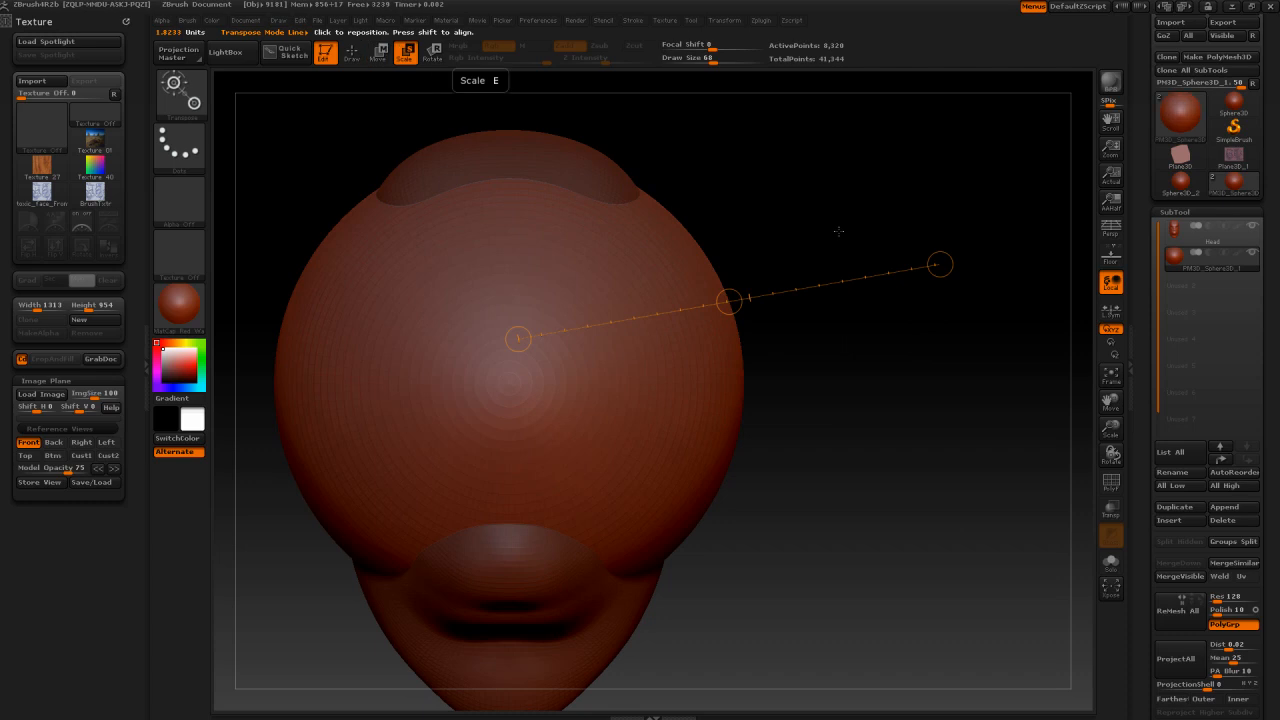
{"action": "left_click_drag", "start_coordinate": [940, 264], "coordinate": [550, 331]}
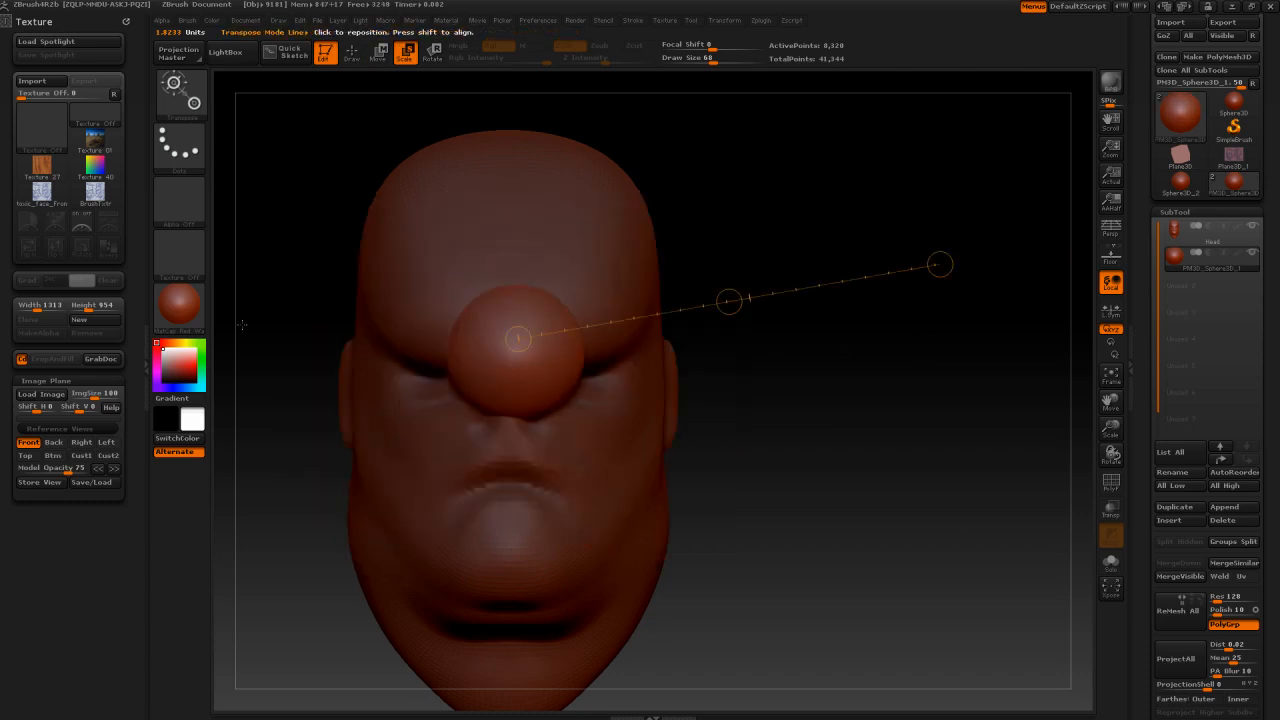
Step: Check the sphere against the Left and Front references and scale it down further in the Front view
{"action": "left_click", "coordinate": [30, 447]}
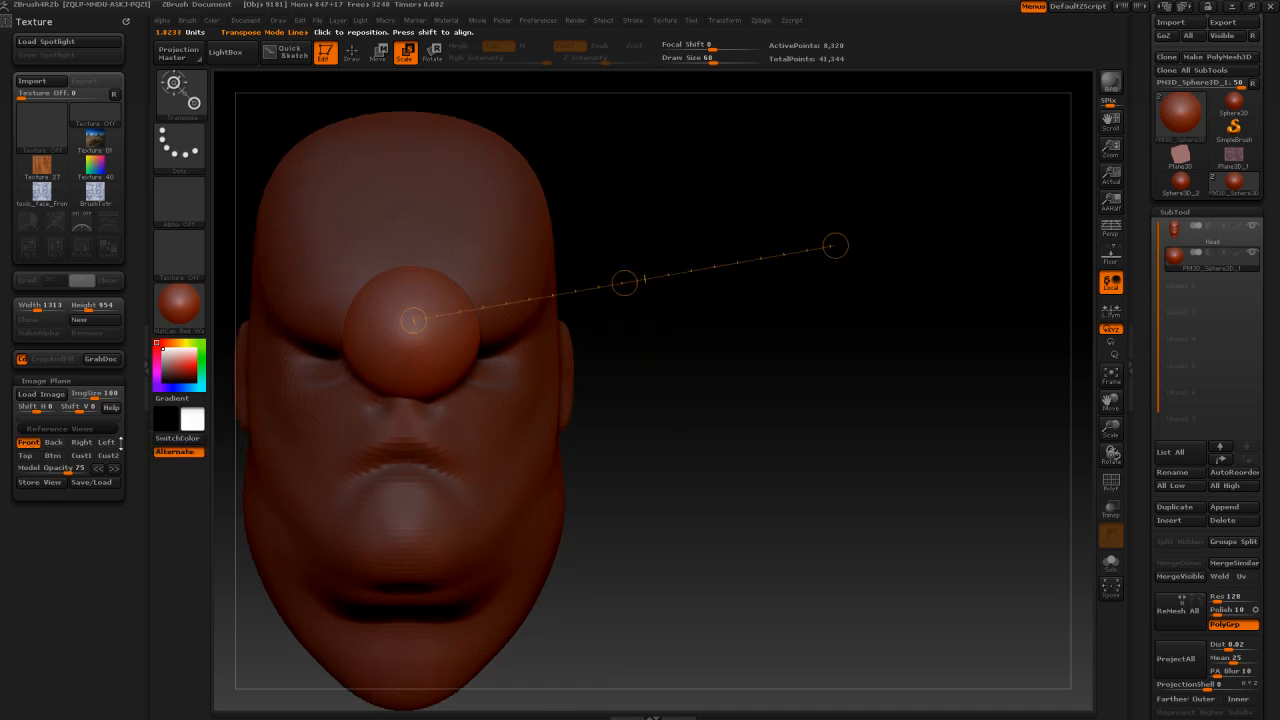
{"action": "left_click", "coordinate": [105, 443]}
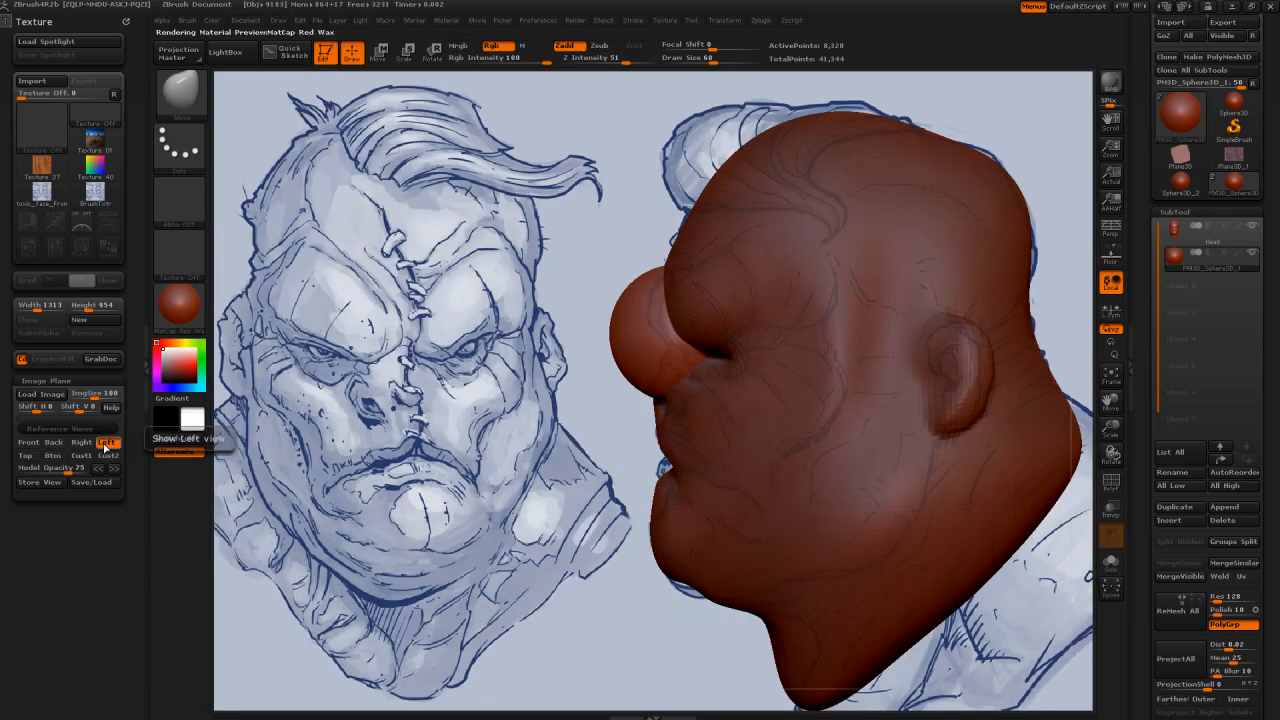
{"action": "left_click", "coordinate": [27, 442]}
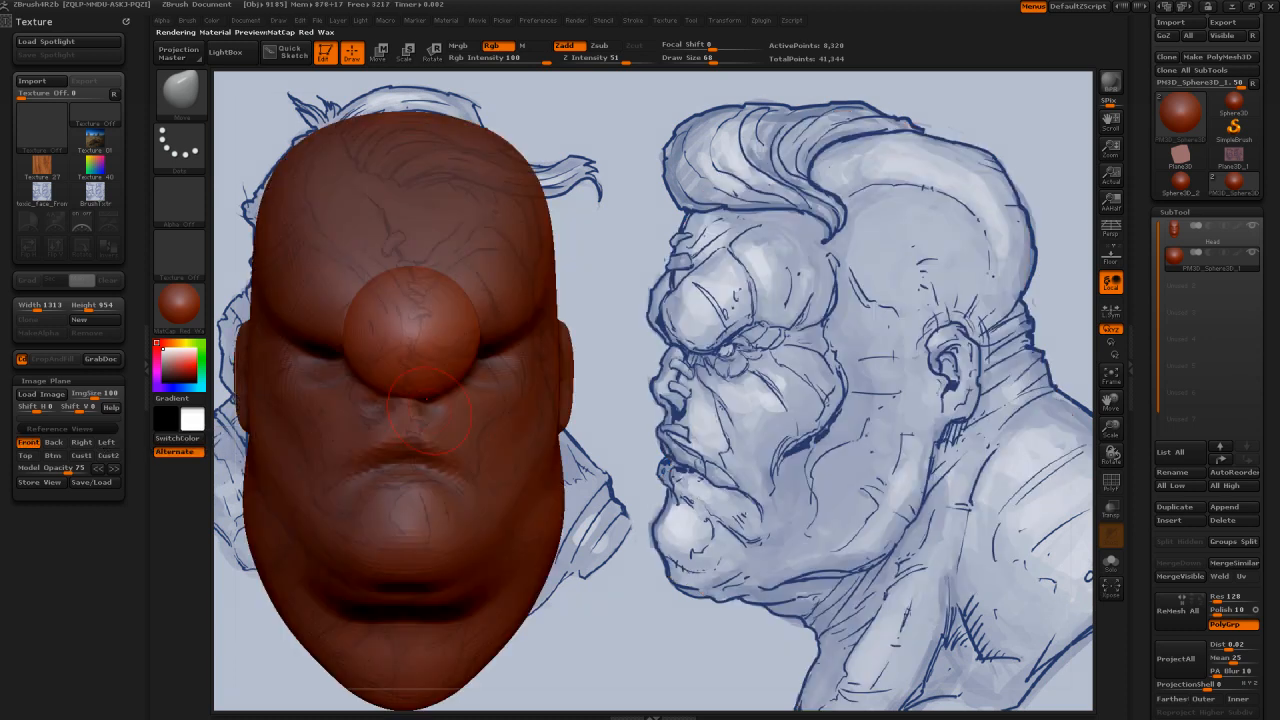
{"action": "left_click", "coordinate": [406, 55]}
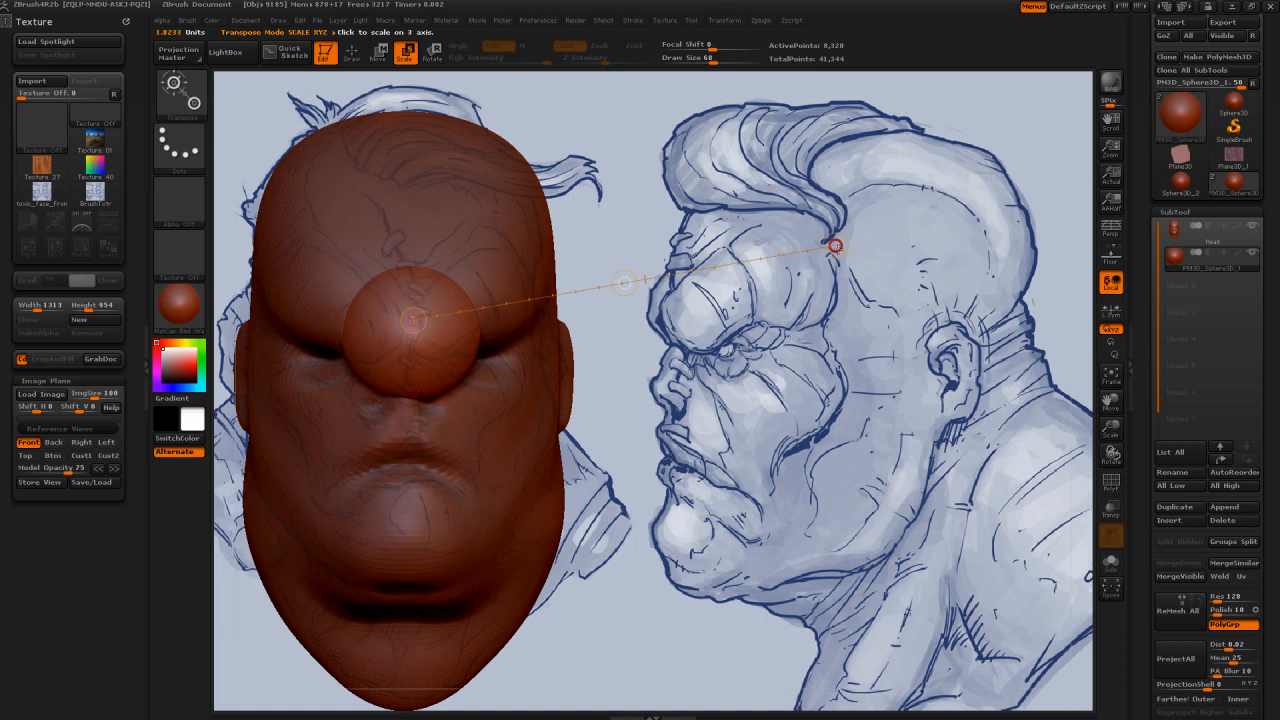
{"action": "left_click_drag", "start_coordinate": [835, 246], "coordinate": [830, 258]}
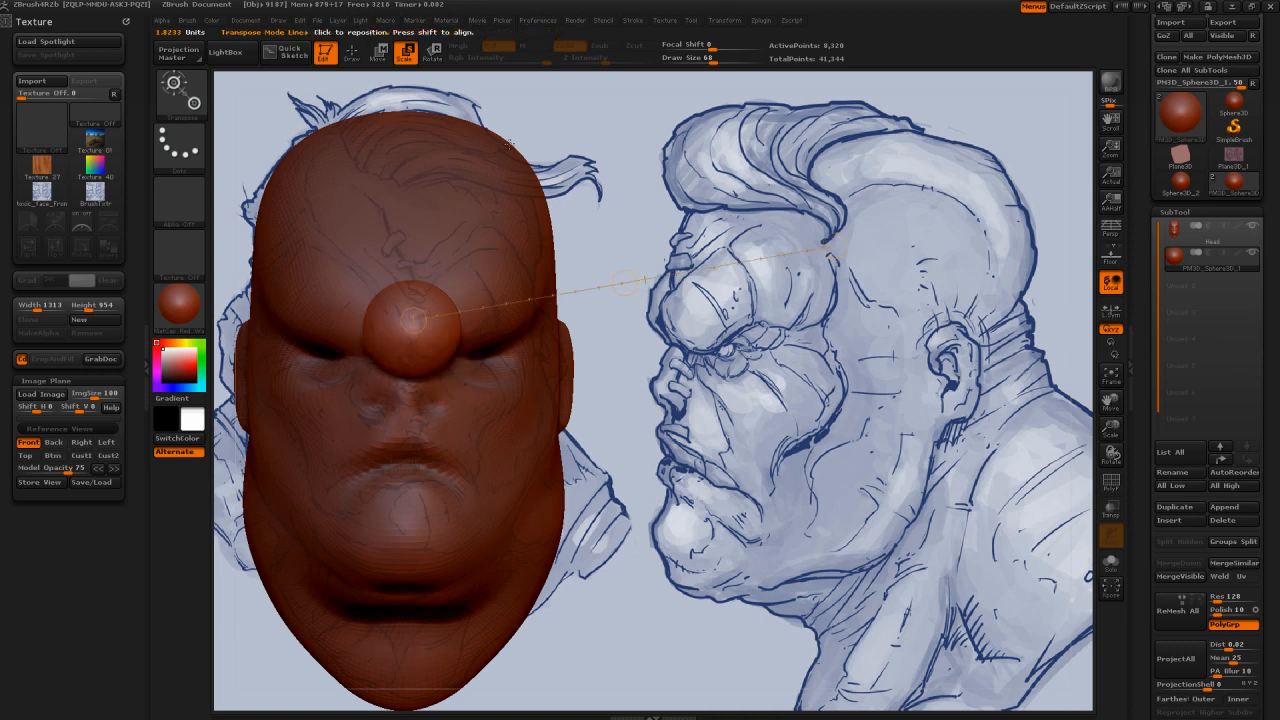
Step: Move the sphere over the character's right eye in the Front view and shrink it to eyeball size
{"action": "key", "text": "w"}
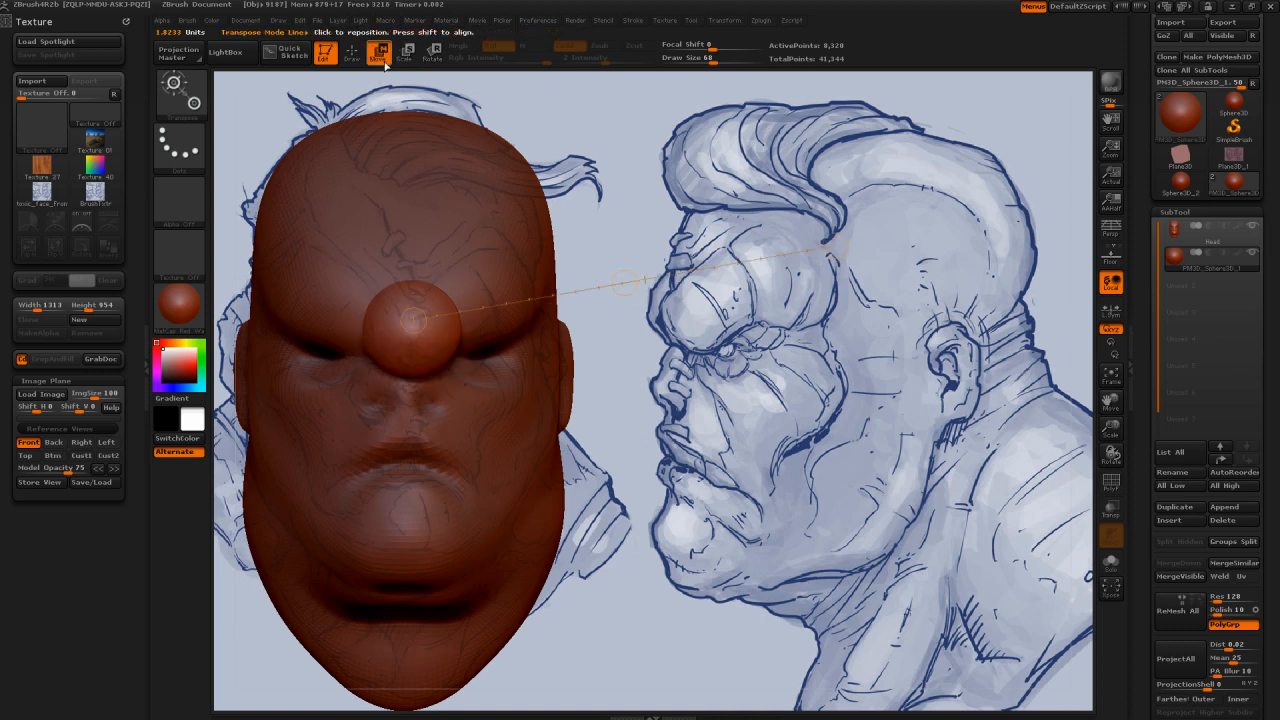
{"action": "left_click_drag", "start_coordinate": [620, 283], "coordinate": [536, 304]}
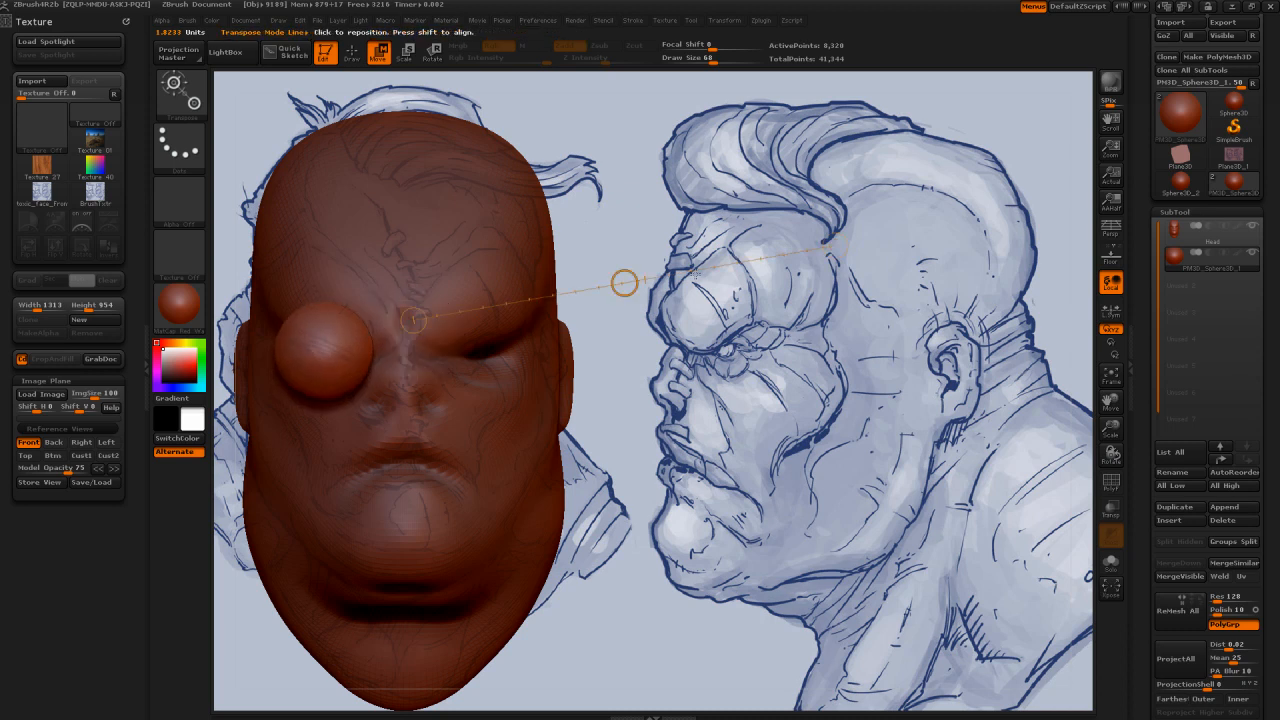
{"action": "left_click_drag", "start_coordinate": [699, 271], "coordinate": [610, 301]}
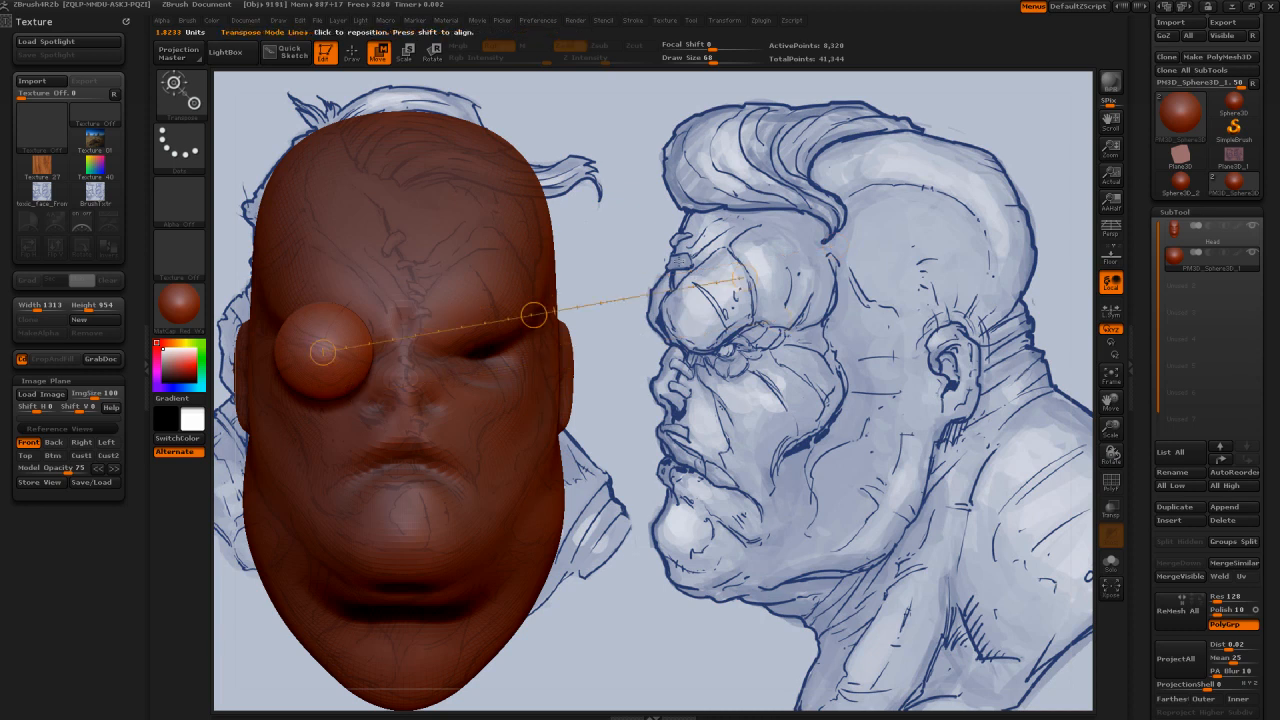
{"action": "left_click", "coordinate": [405, 60]}
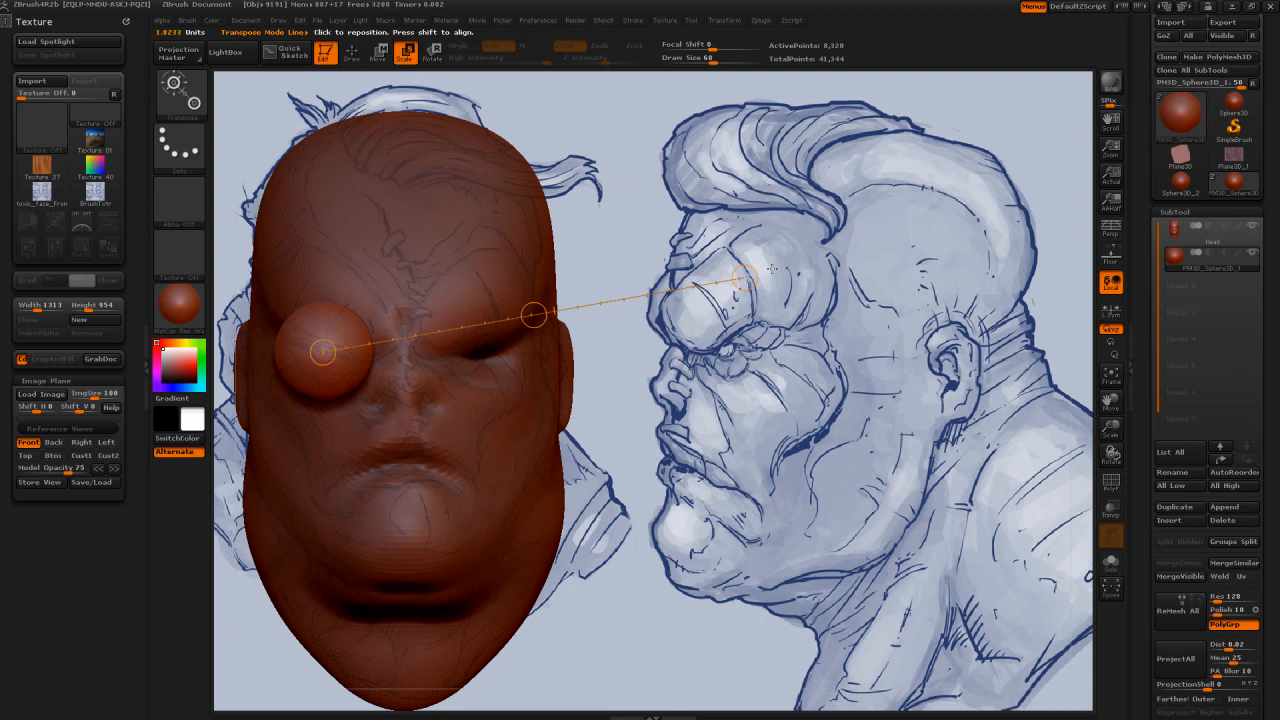
{"action": "left_click_drag", "start_coordinate": [744, 278], "coordinate": [603, 295]}
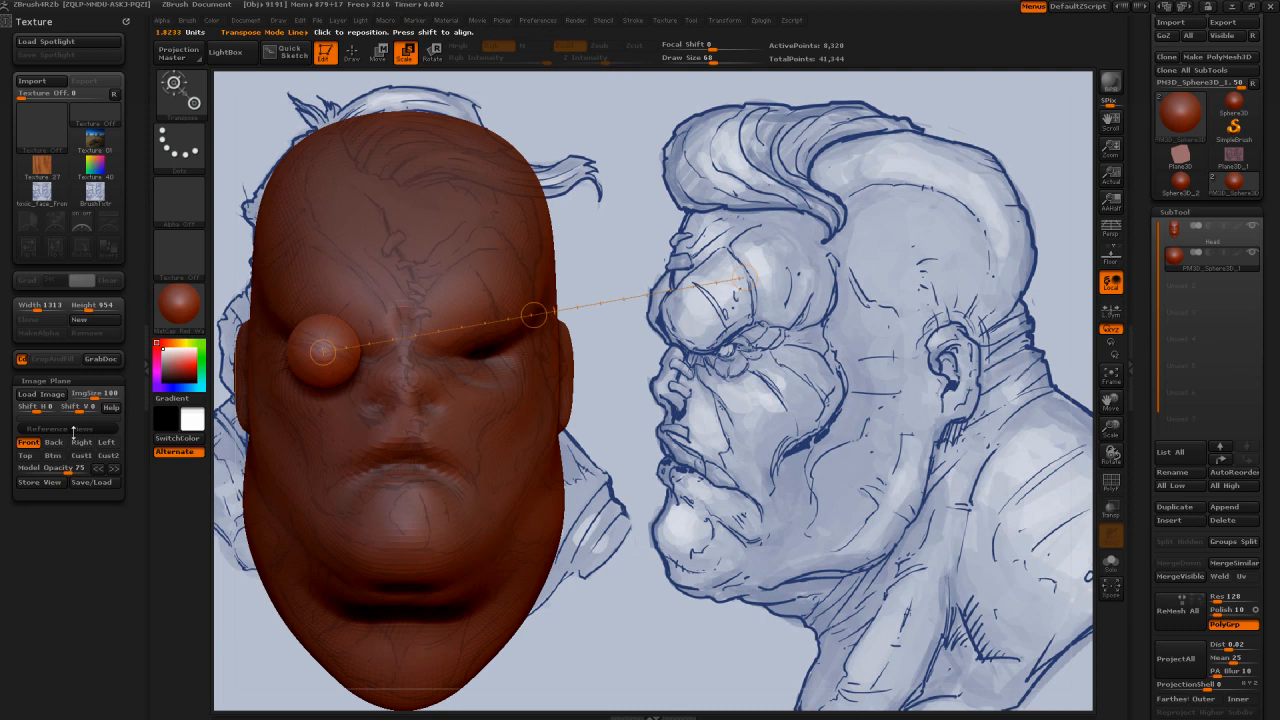
Step: In the Left reference view, lower the model opacity to 64 and draw a horizontal Move transpose line from the sphere
{"action": "left_click", "coordinate": [106, 442]}
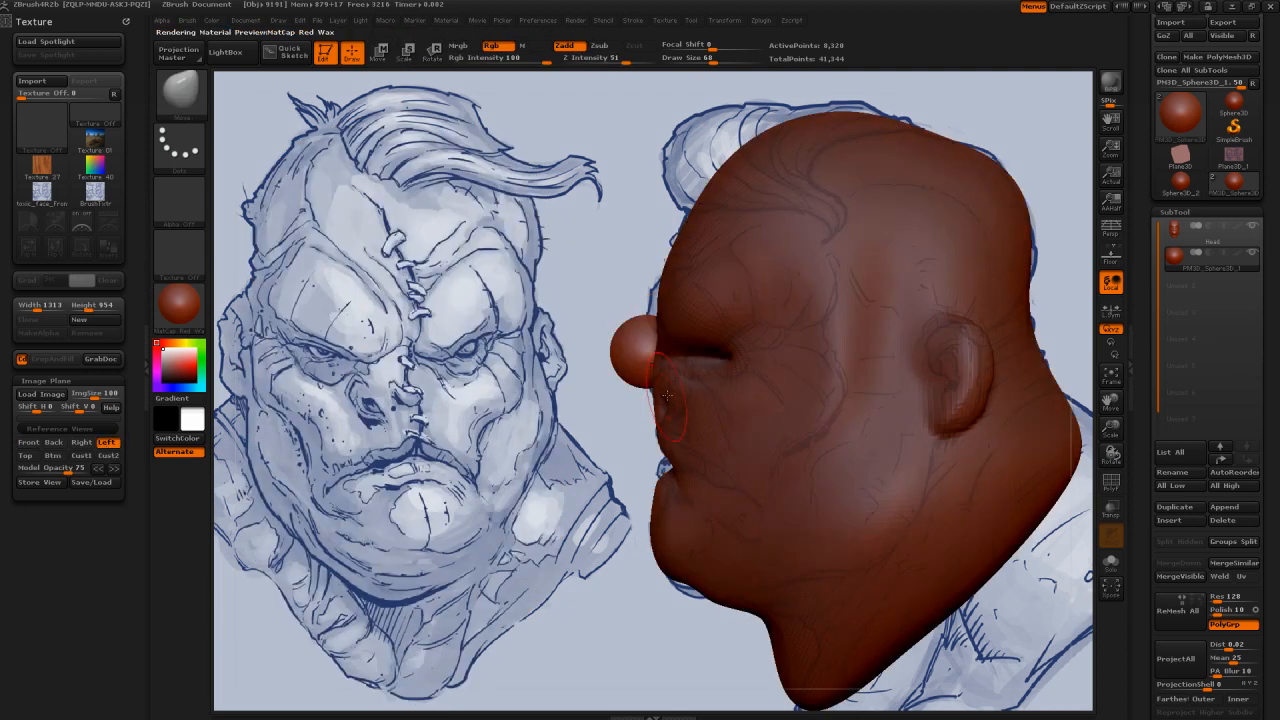
{"action": "left_click_drag", "start_coordinate": [84, 472], "coordinate": [58, 473]}
{"action": "key", "text": "w"}
{"action": "left_click_drag", "start_coordinate": [610, 276], "coordinate": [328, 347]}
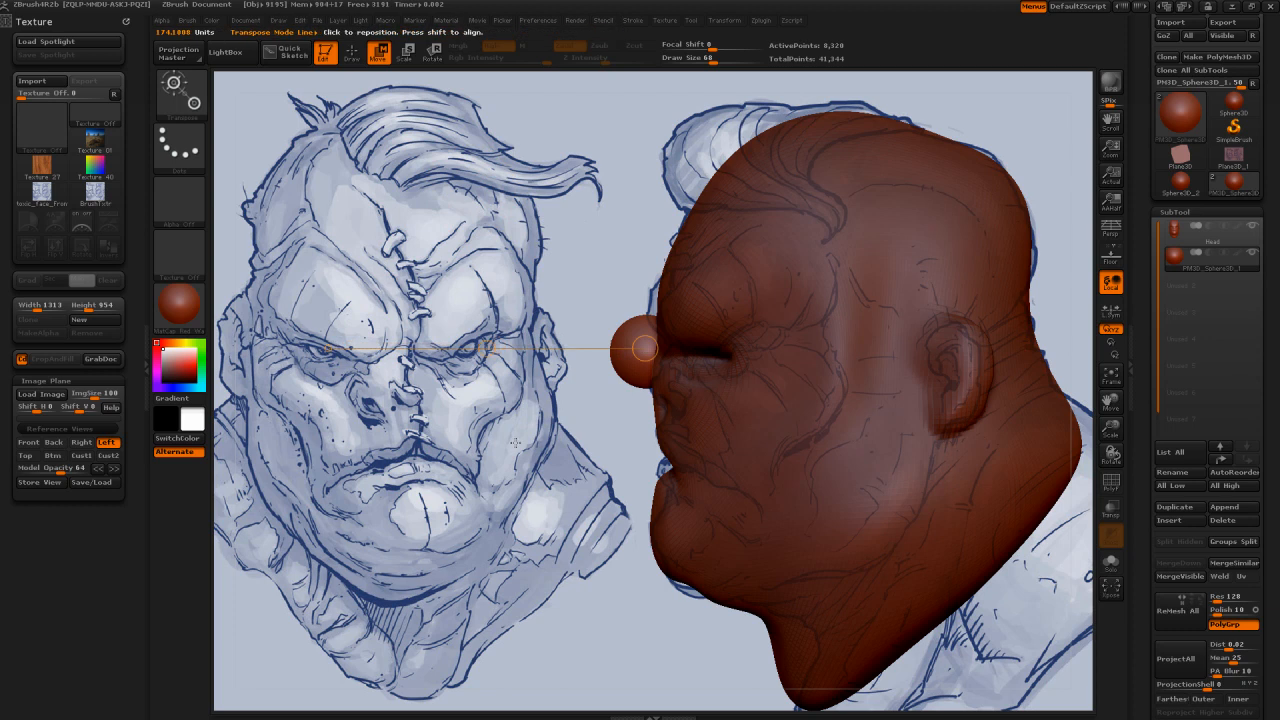
Step: Clear the canvas and redraw a horizontal transpose line from the sphere's centre out in front of the face
{"action": "left_click_drag", "start_coordinate": [330, 347], "coordinate": [466, 90]}
{"action": "key", "text": "ctrl"}
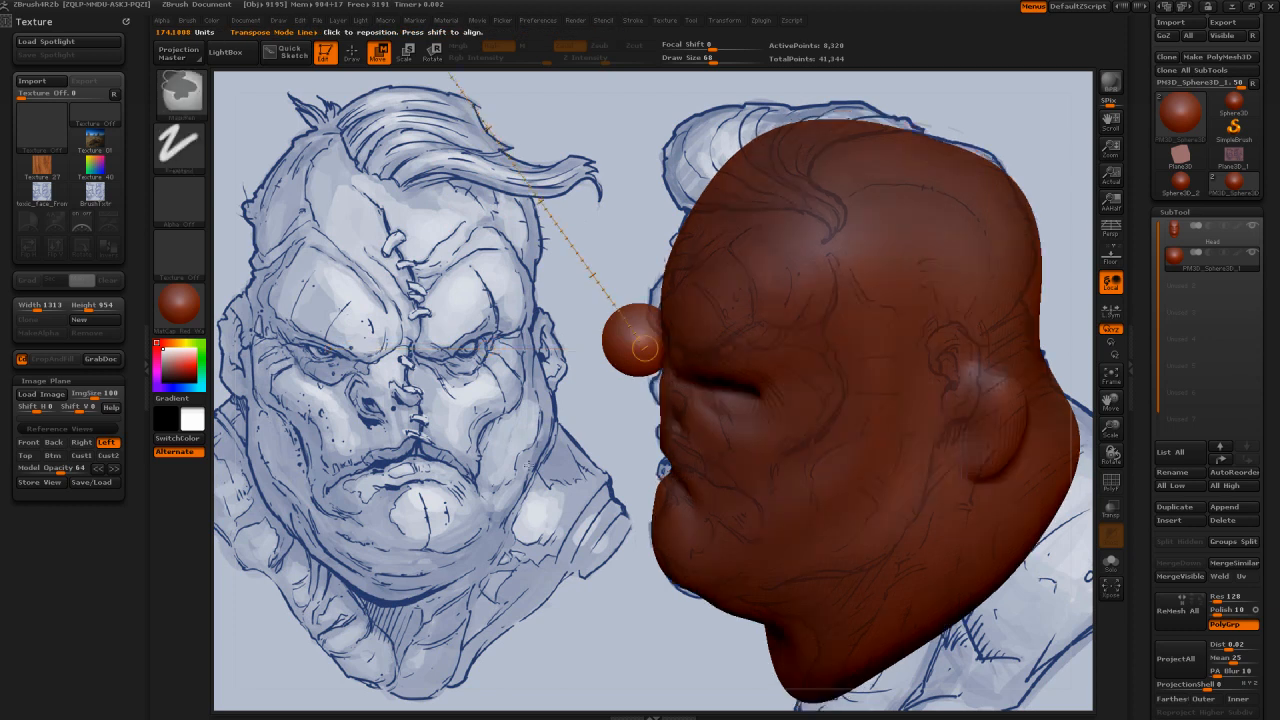
{"action": "key", "text": "ctrl+n"}
{"action": "key", "text": "ctrl+z"}
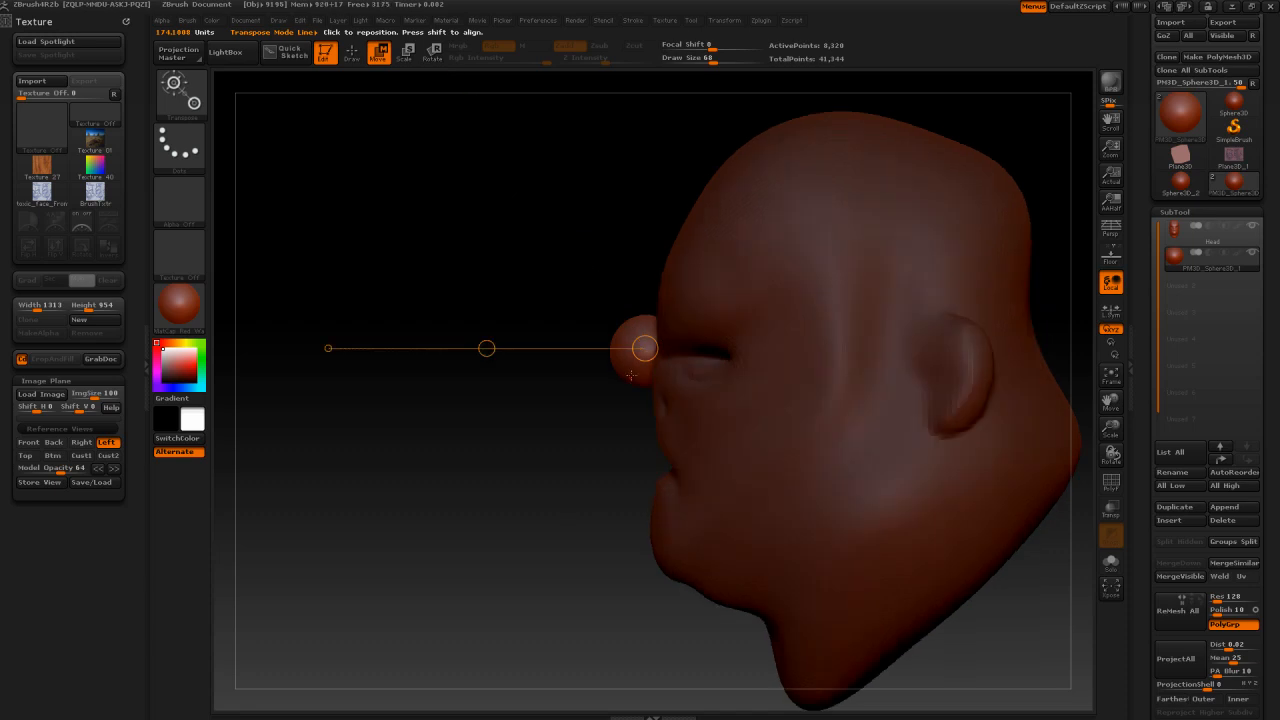
{"action": "left_click_drag", "start_coordinate": [586, 348], "coordinate": [571, 486]}
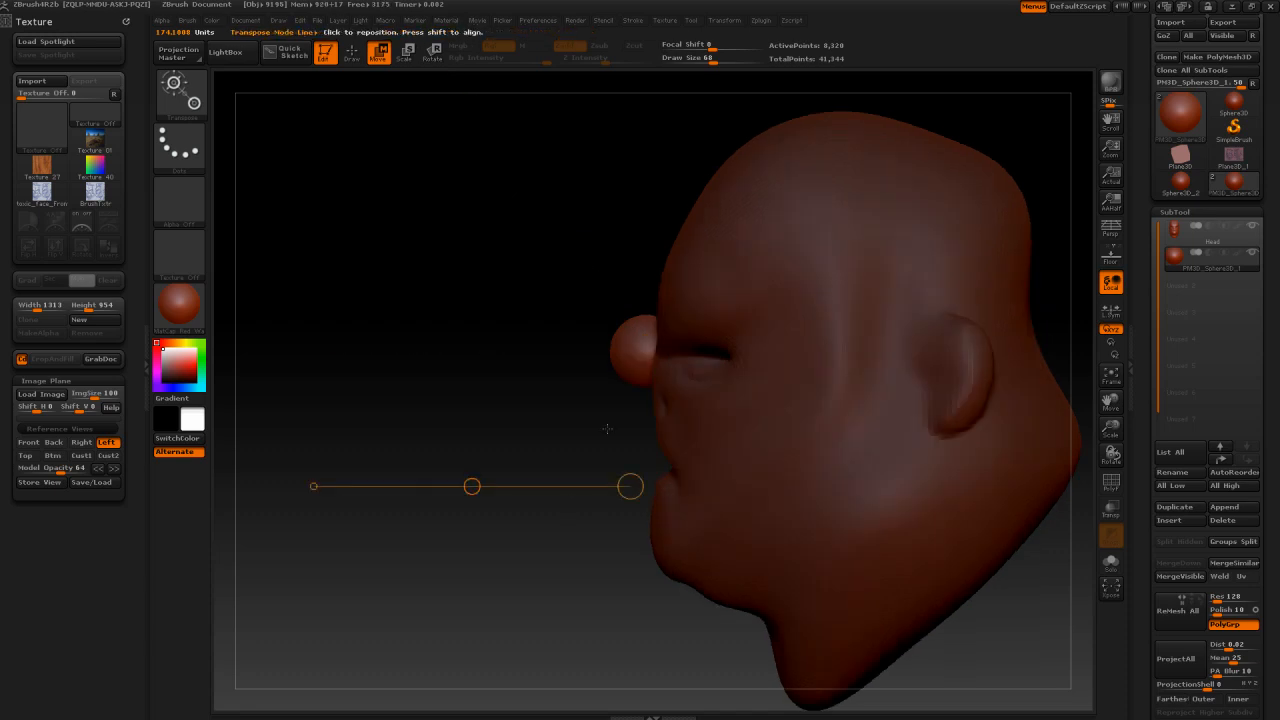
{"action": "left_click_drag", "start_coordinate": [643, 350], "coordinate": [406, 349]}
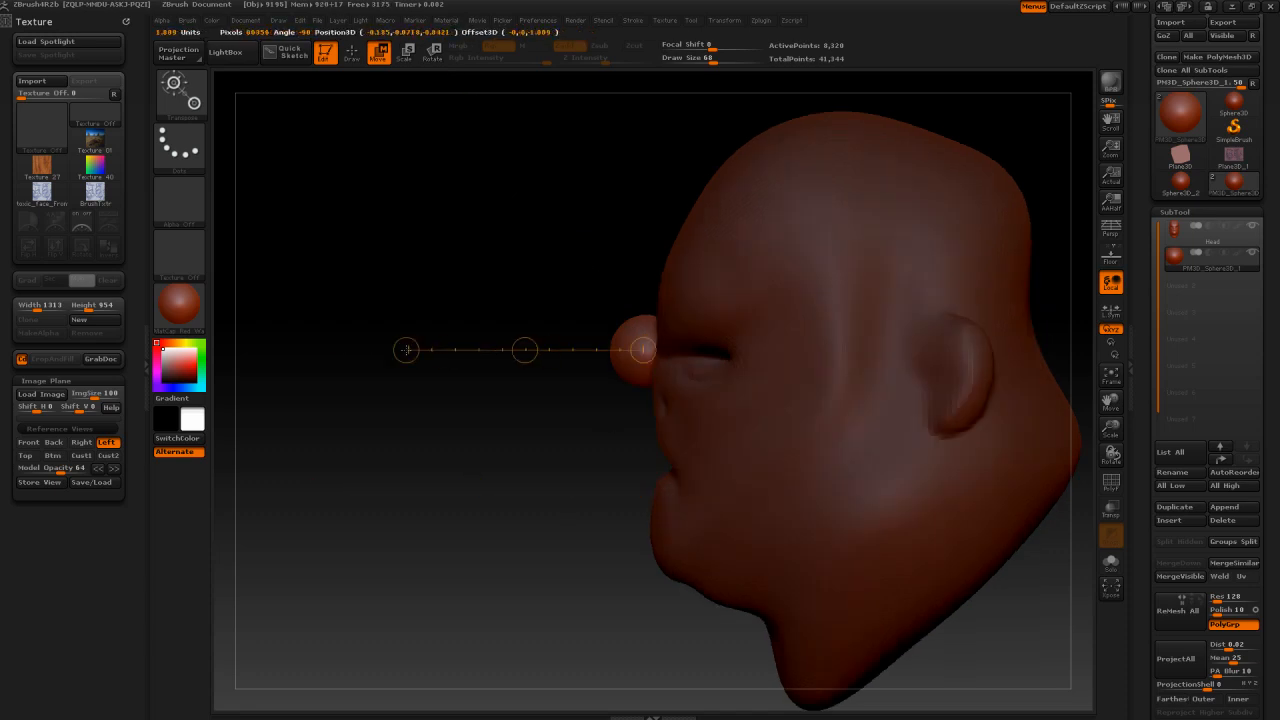
Step: Move the sphere back into the character's right eye socket and check it in the Left and Front reference views
{"action": "left_click_drag", "start_coordinate": [405, 271], "coordinate": [848, 297]}
{"action": "key", "text": "ctrl+z"}
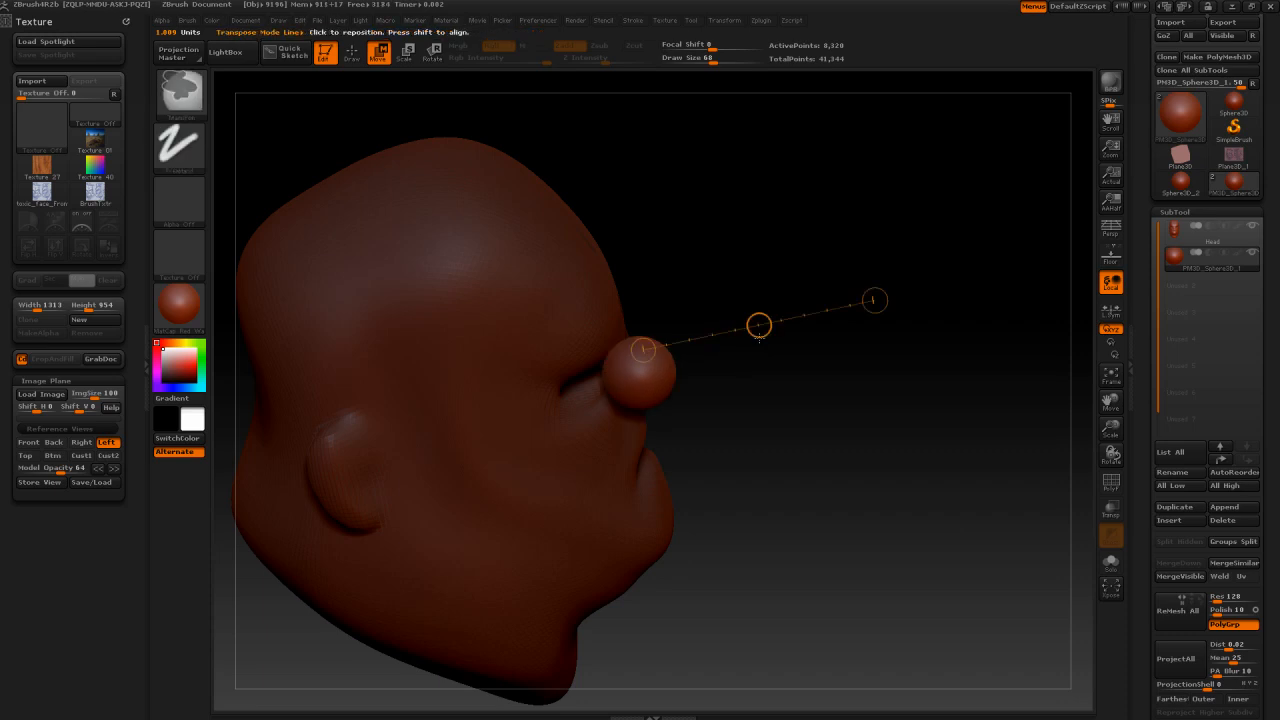
{"action": "mouse_move", "coordinate": [759, 326]}
{"action": "left_mouse_down"}
{"action": "mouse_move", "coordinate": [902, 302]}
{"action": "mouse_move", "coordinate": [822, 350]}
{"action": "mouse_move", "coordinate": [667, 391]}
{"action": "mouse_move", "coordinate": [688, 391]}
{"action": "left_mouse_up"}
{"action": "left_click_drag", "start_coordinate": [822, 414], "coordinate": [752, 422], "text": "shift"}
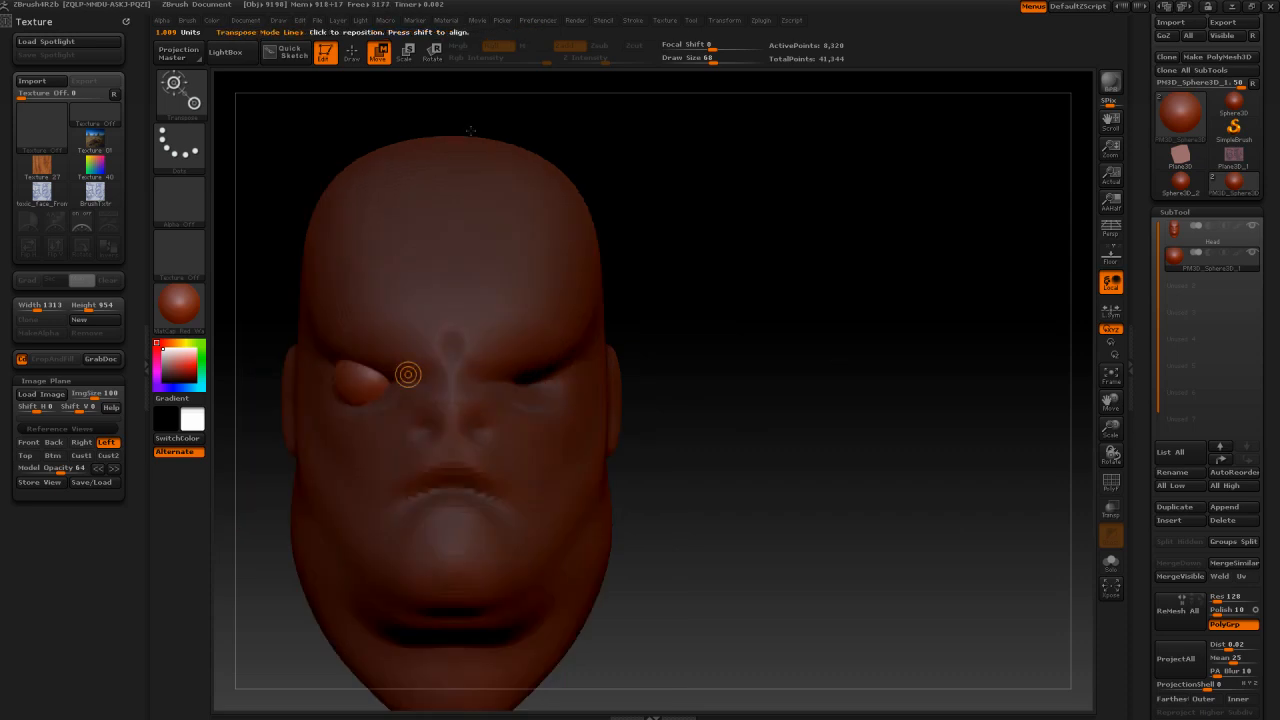
{"action": "left_click", "coordinate": [102, 443]}
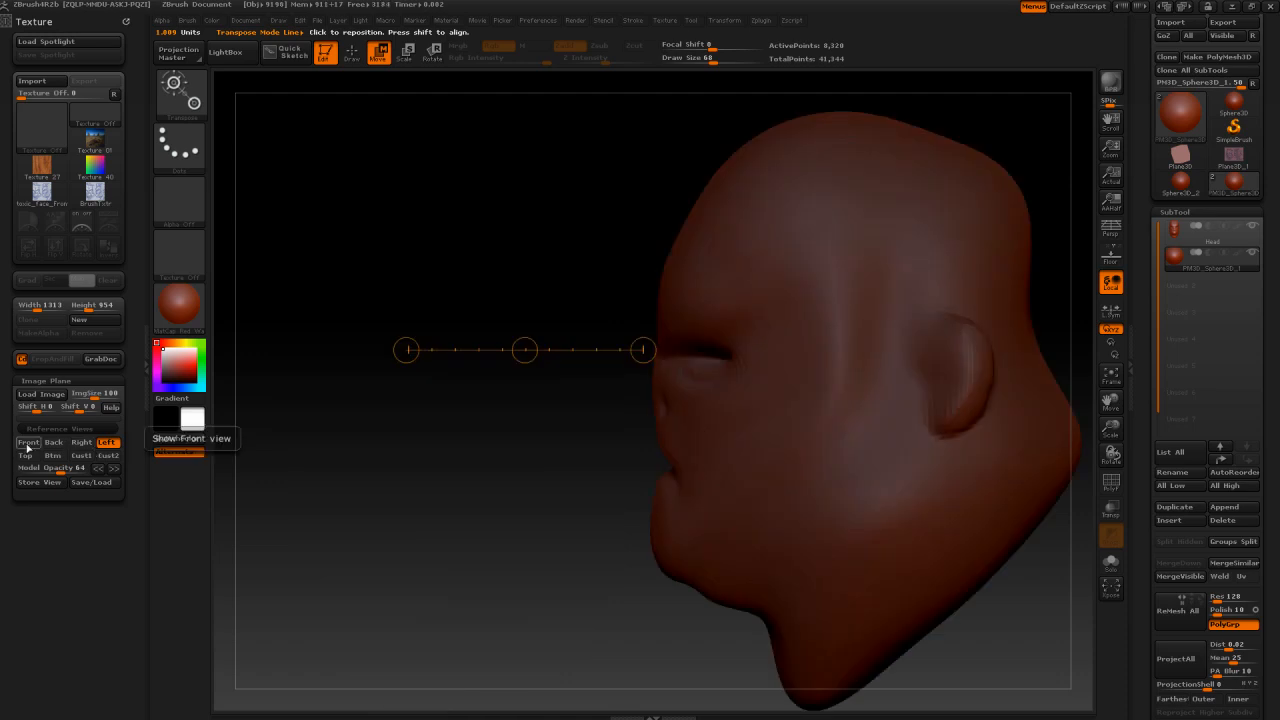
{"action": "left_click", "coordinate": [27, 443]}
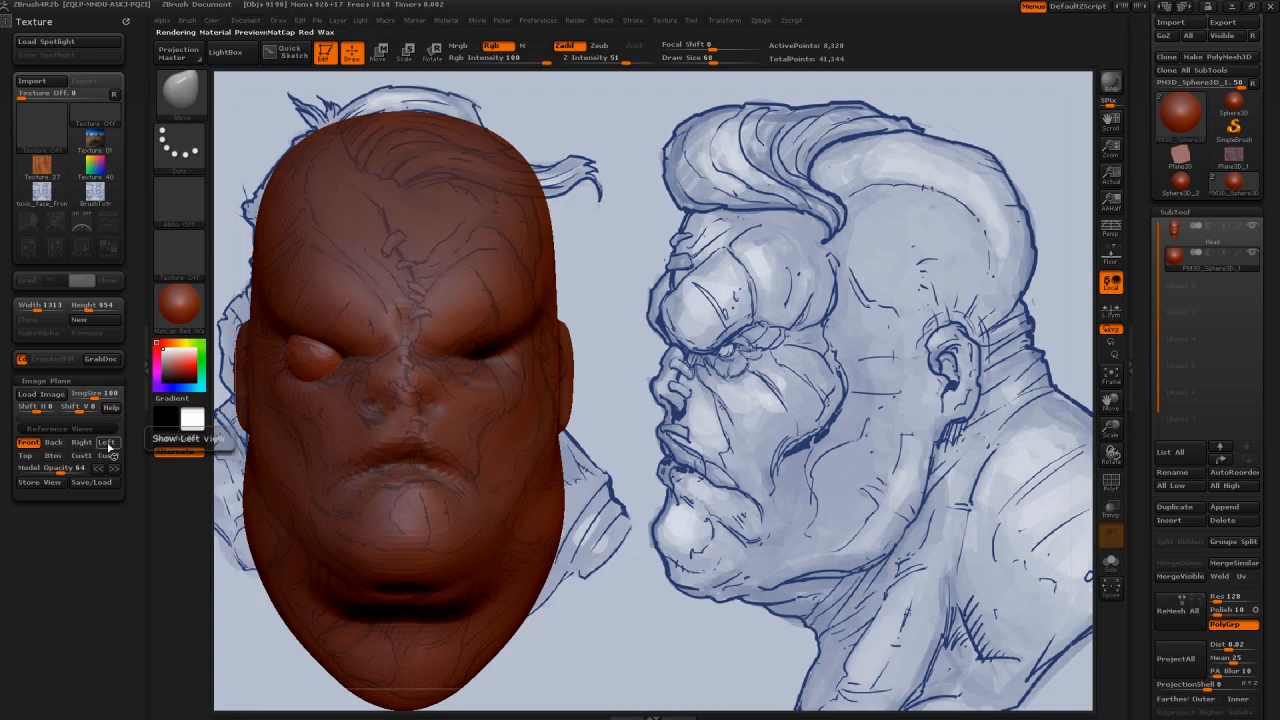
Step: Isolate the sphere with Solo mode in the Left view to compare its position with the eye in the side reference
{"action": "left_click", "coordinate": [107, 443]}
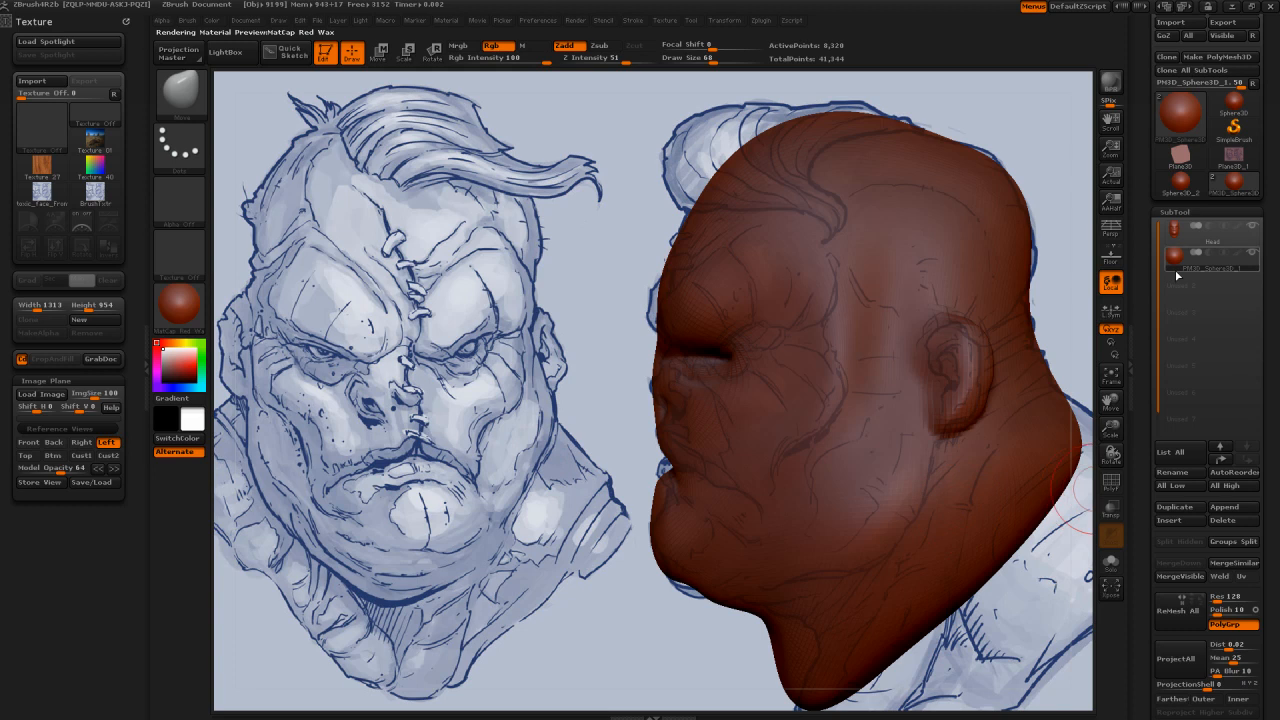
{"action": "left_click", "coordinate": [1112, 562]}
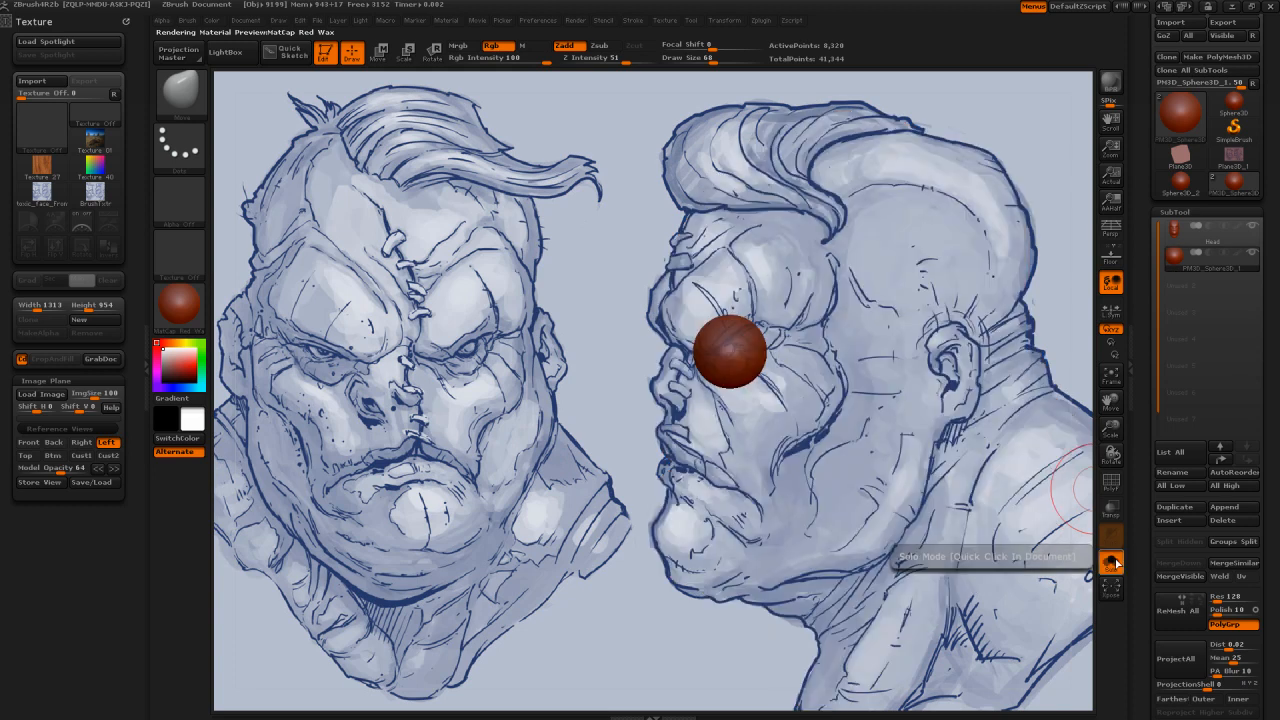
{"action": "left_click", "coordinate": [1112, 563]}
{"action": "left_click", "coordinate": [1112, 563]}
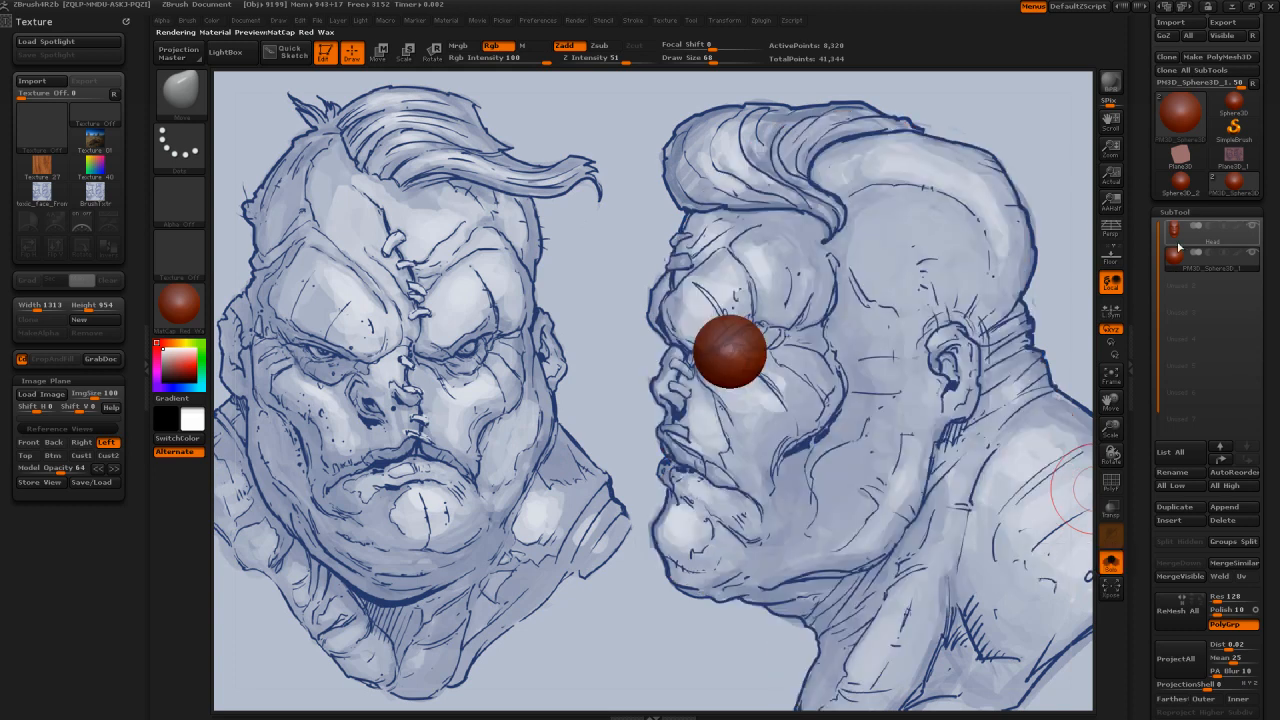
{"action": "left_click", "coordinate": [1185, 260]}
{"action": "mouse_move", "coordinate": [1187, 261]}
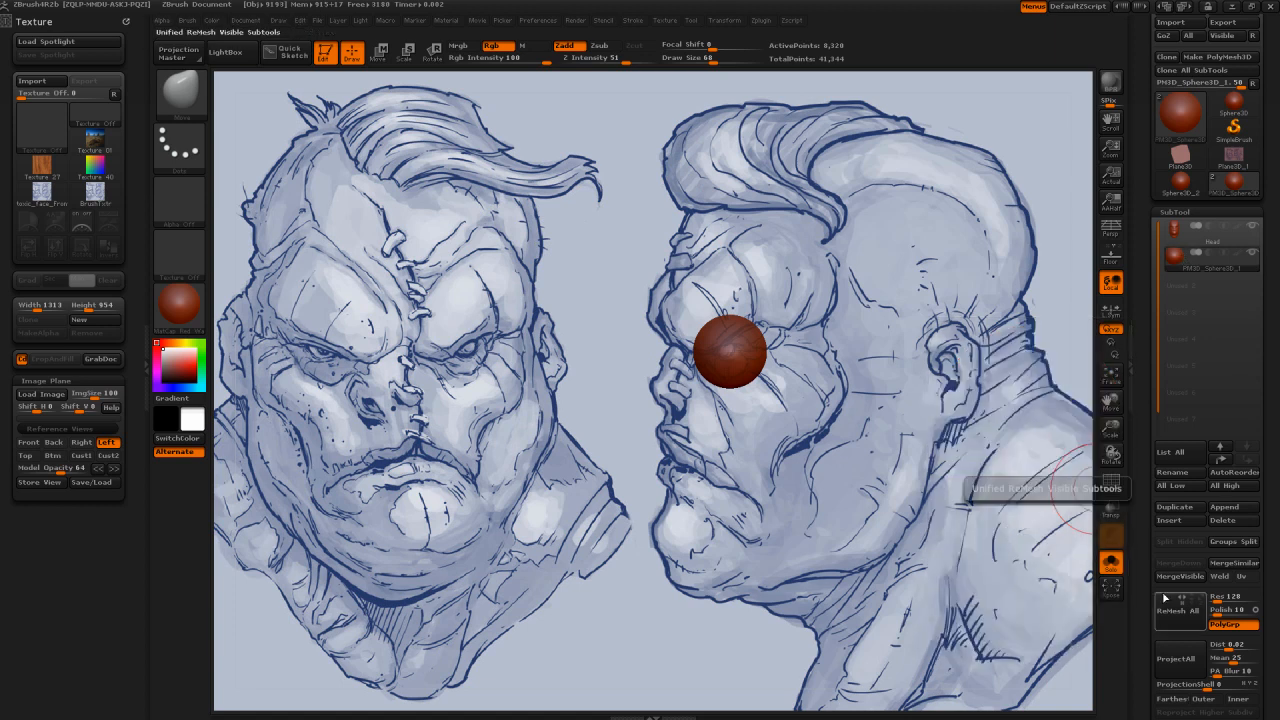
{"action": "left_click", "coordinate": [1112, 564]}
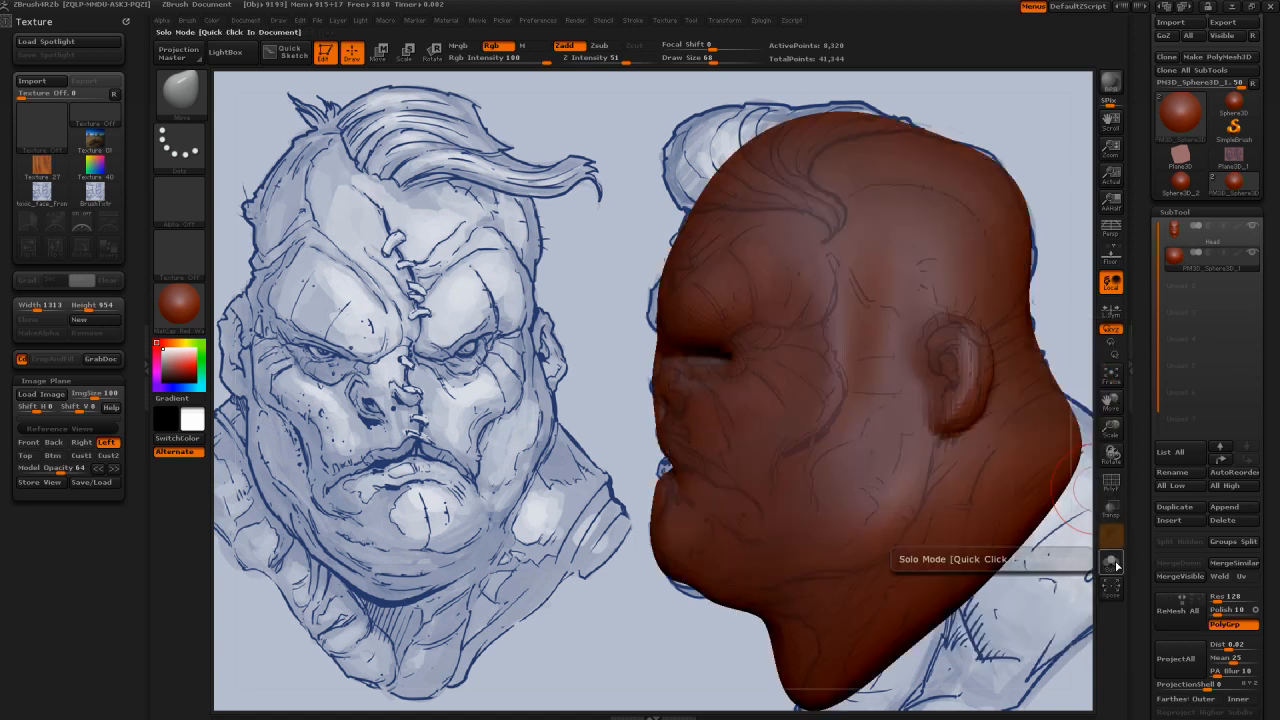
{"action": "left_click", "coordinate": [1112, 564]}
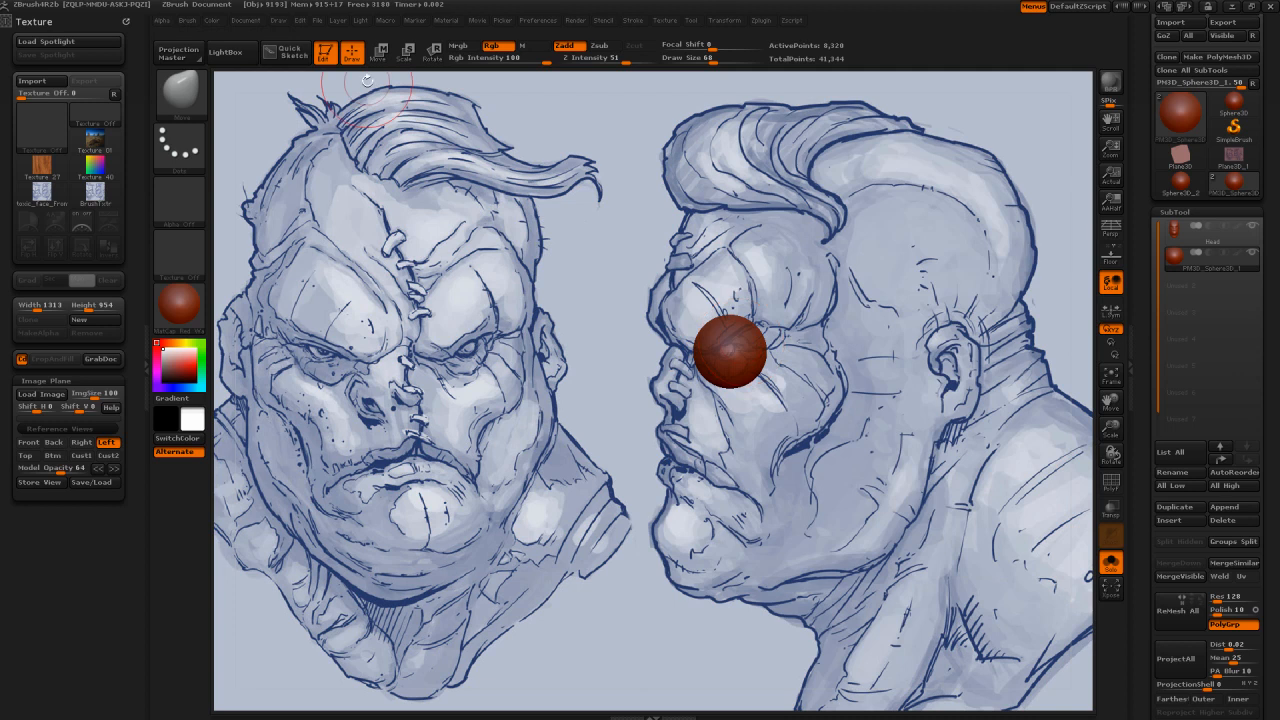
Step: Move the isolated sphere slightly toward the back of the head and show the head again
{"action": "key", "text": "w"}
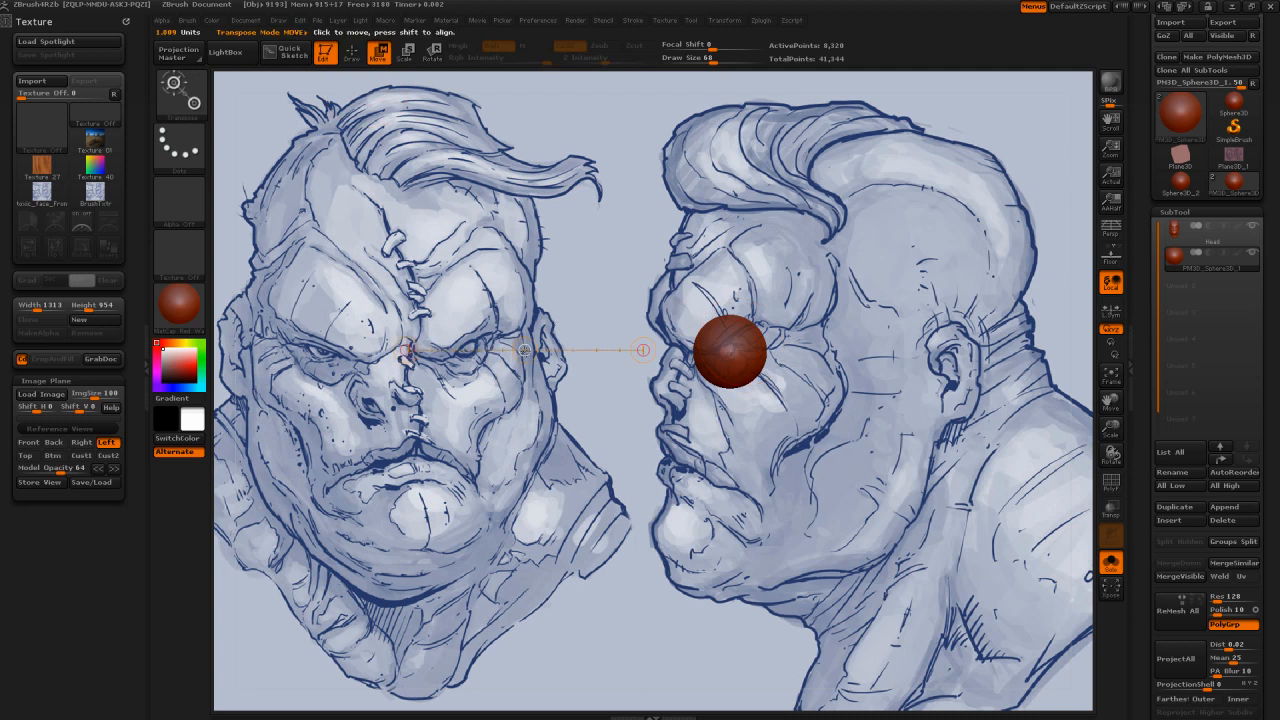
{"action": "left_click", "coordinate": [524, 350]}
{"action": "left_click_drag", "start_coordinate": [524, 350], "coordinate": [535, 351]}
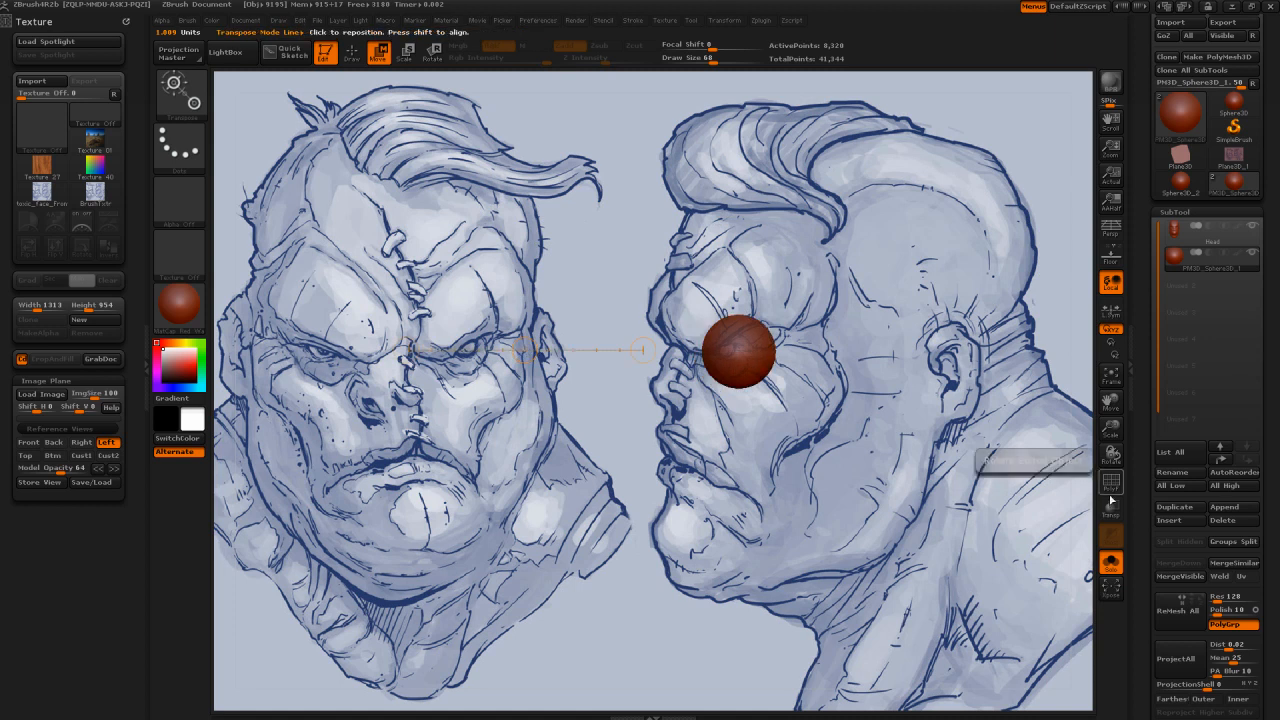
{"action": "left_click", "coordinate": [1115, 567]}
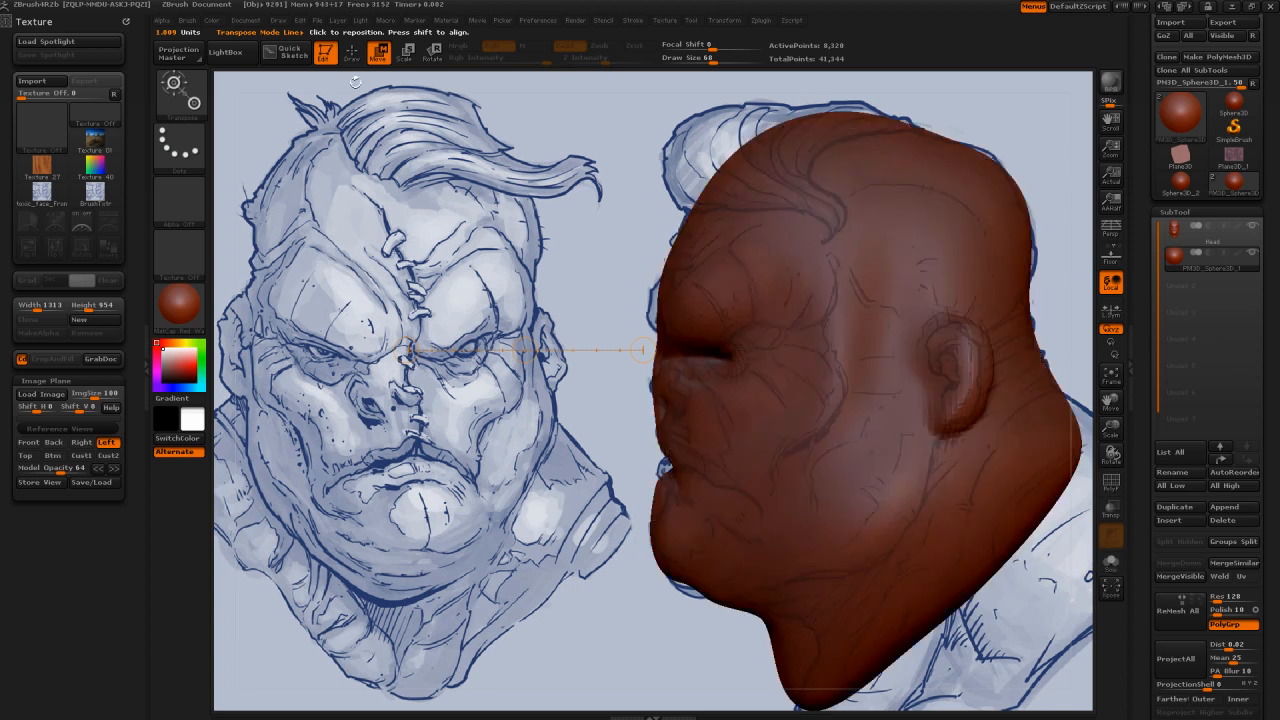
{"action": "key", "text": "q"}
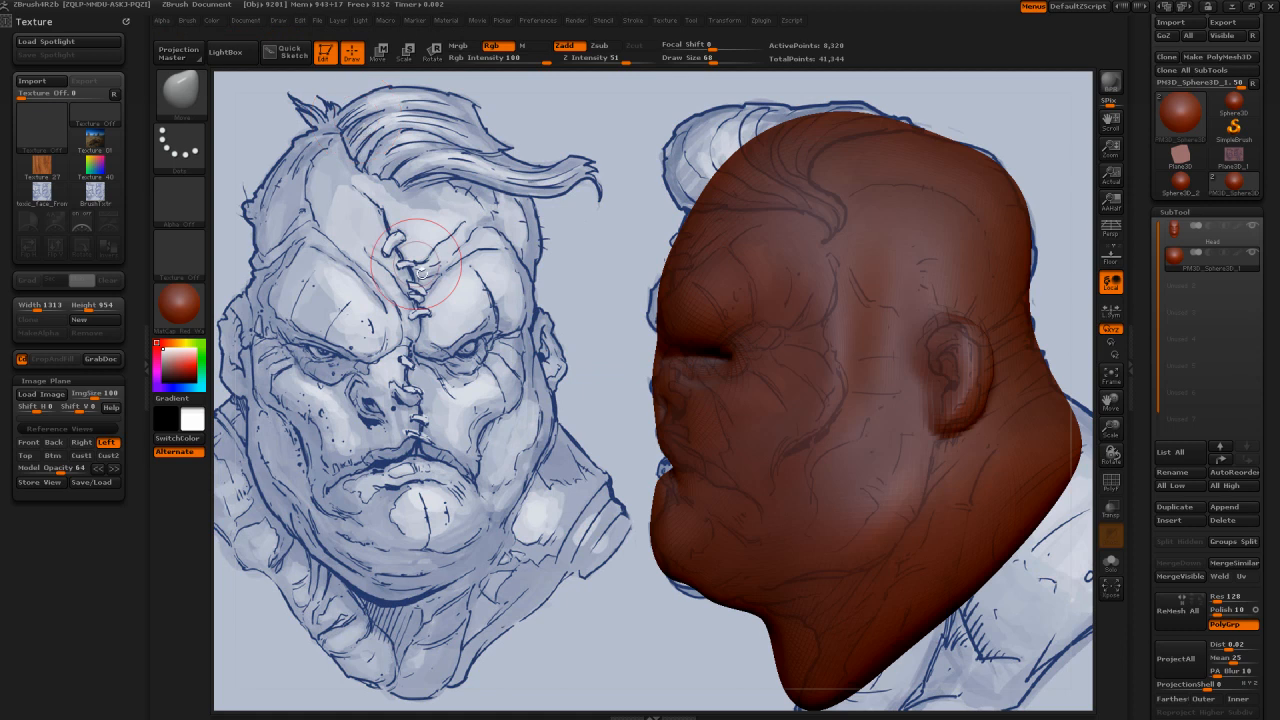
Step: In the Front reference view, move the sphere slightly inward toward the nose so it sits in the right eye socket
{"action": "left_click_drag", "start_coordinate": [418, 270], "coordinate": [509, 304]}
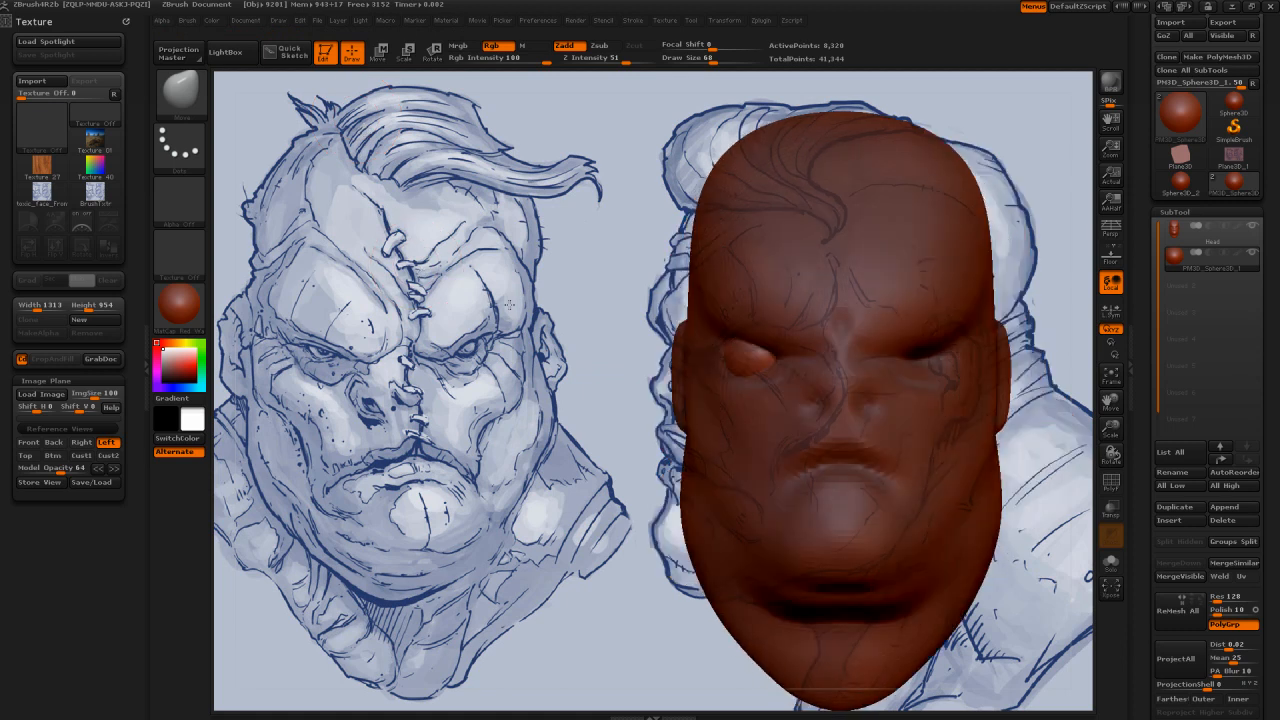
{"action": "left_click", "coordinate": [35, 445]}
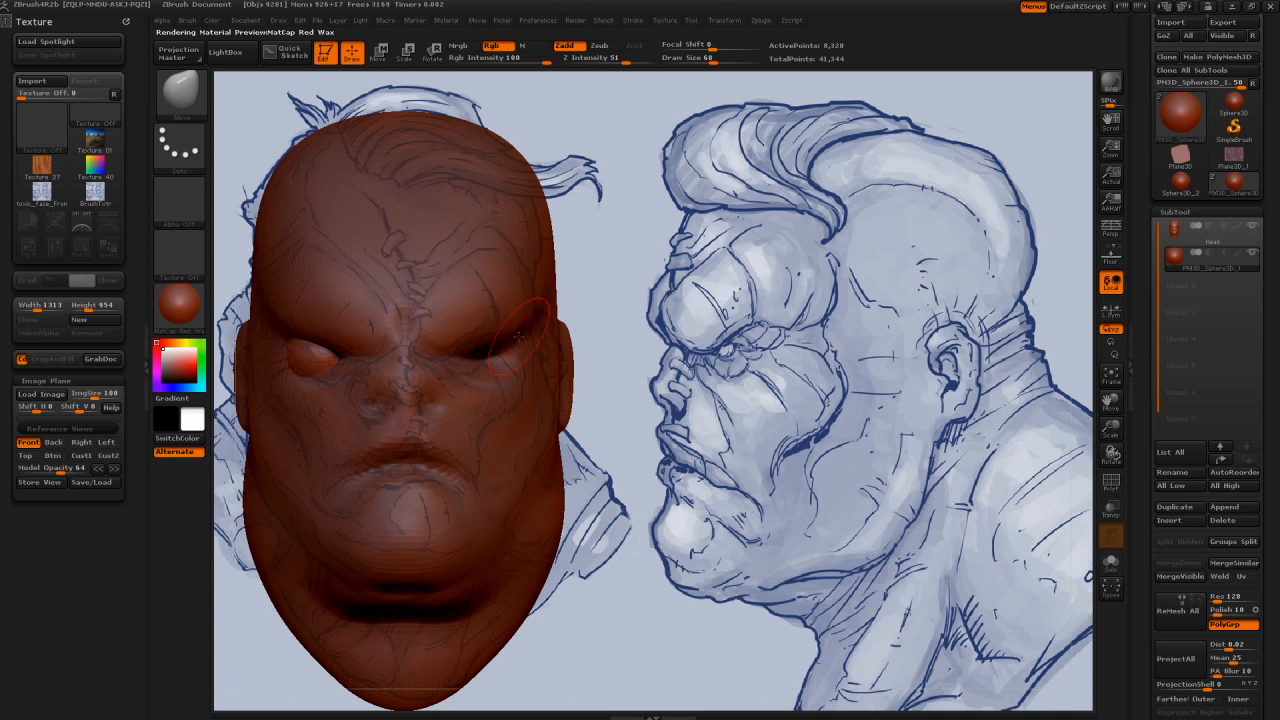
{"action": "left_click", "coordinate": [383, 56]}
{"action": "left_click_drag", "start_coordinate": [315, 357], "coordinate": [445, 357]}
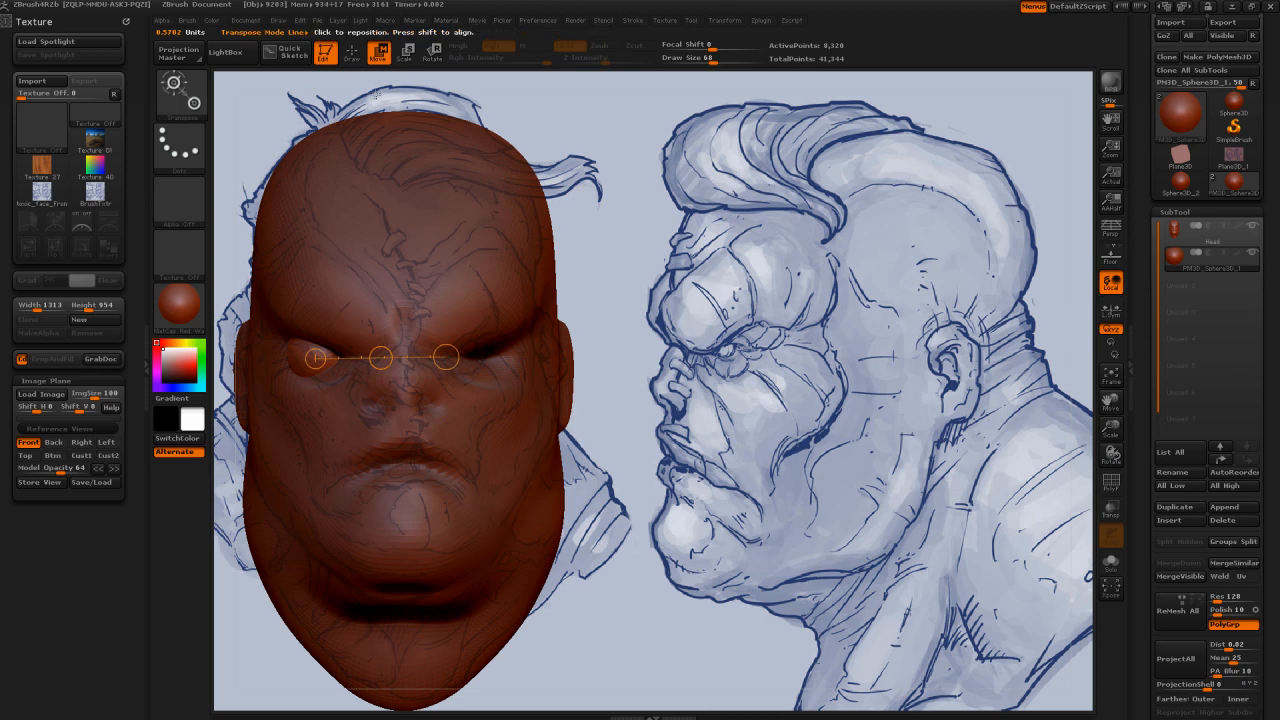
{"action": "left_click", "coordinate": [377, 60]}
{"action": "left_click_drag", "start_coordinate": [381, 358], "coordinate": [395, 356]}
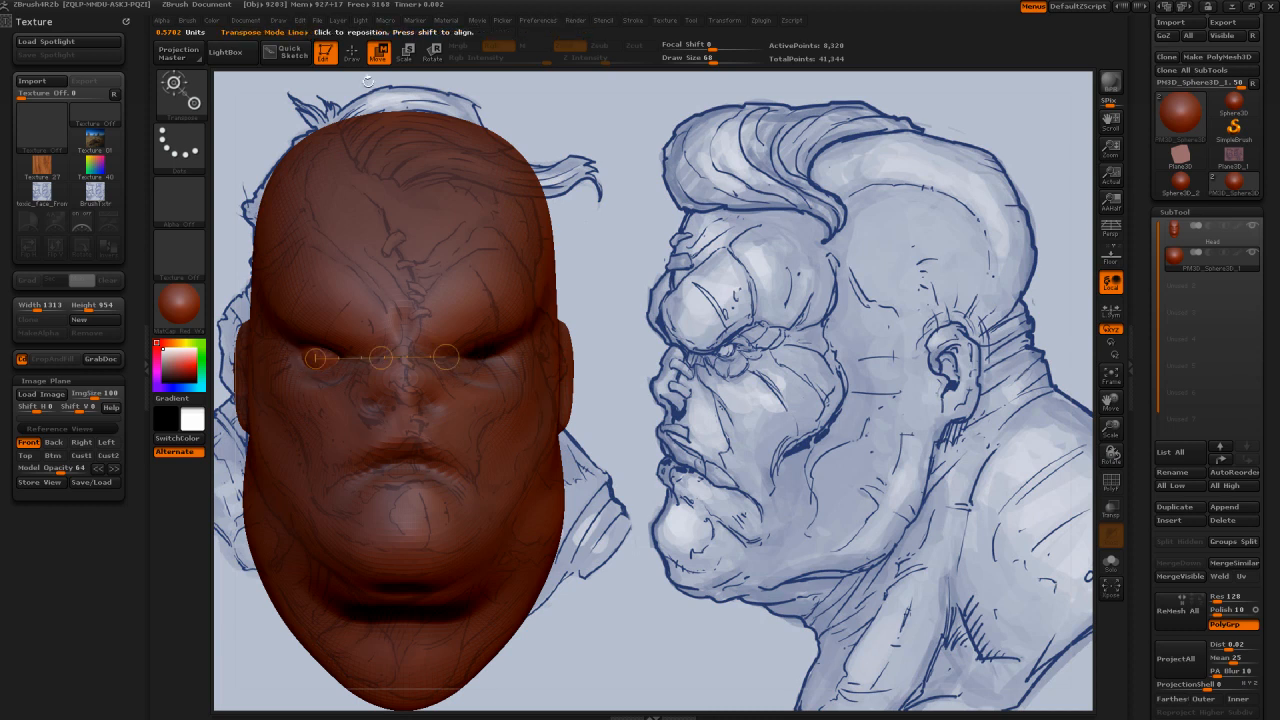
{"action": "key", "text": "q"}
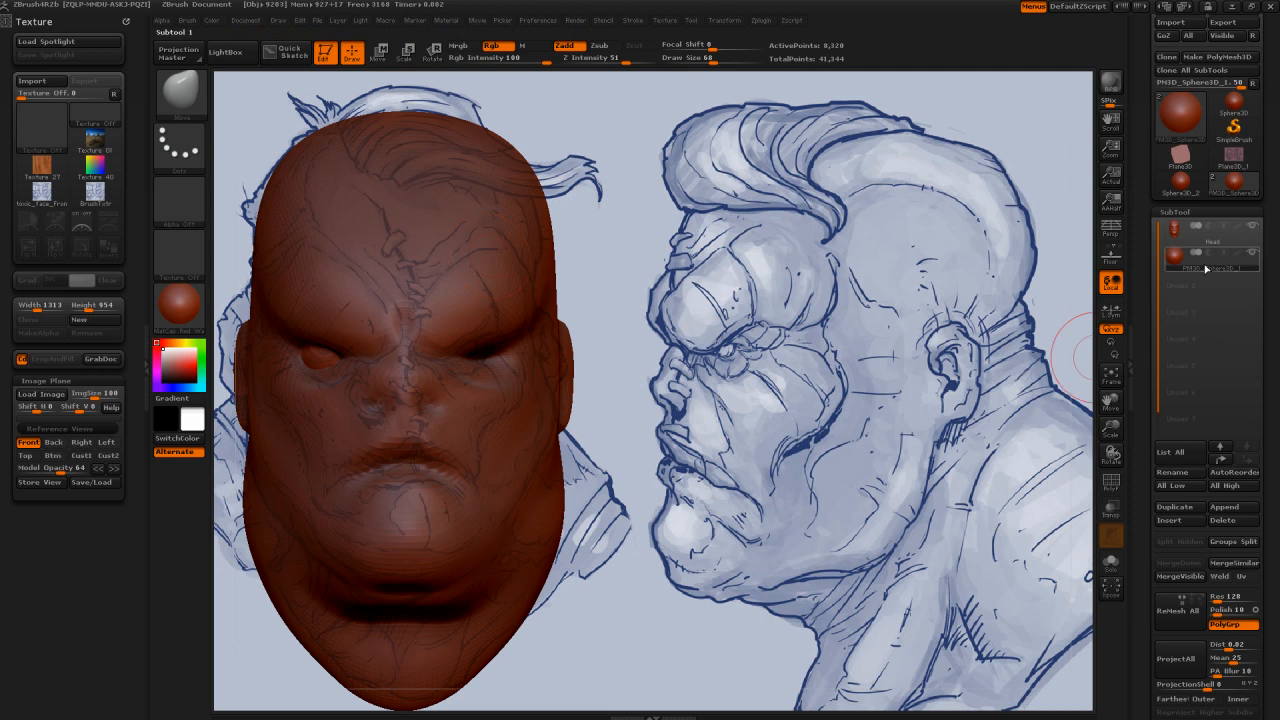
Step: Rename the sphere subtool to Eye
{"action": "left_click", "coordinate": [1190, 475]}
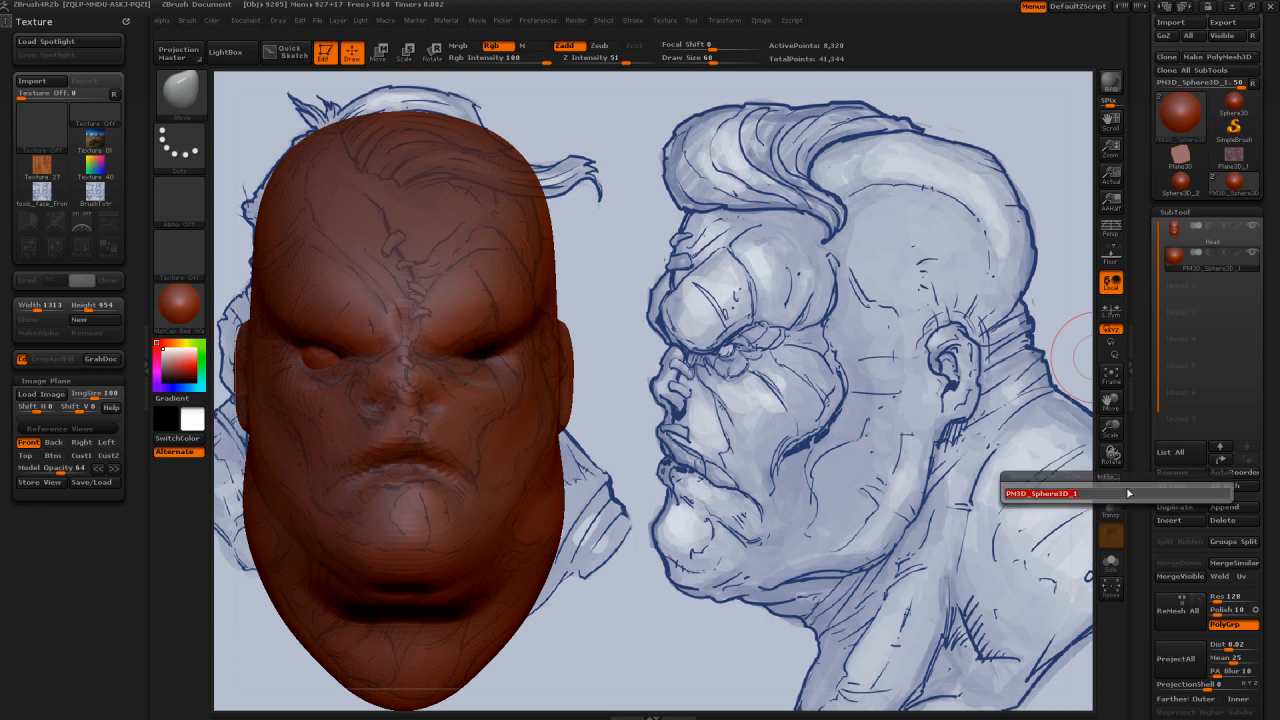
{"action": "type", "text": "Leyes"}
{"action": "key", "text": "Return"}
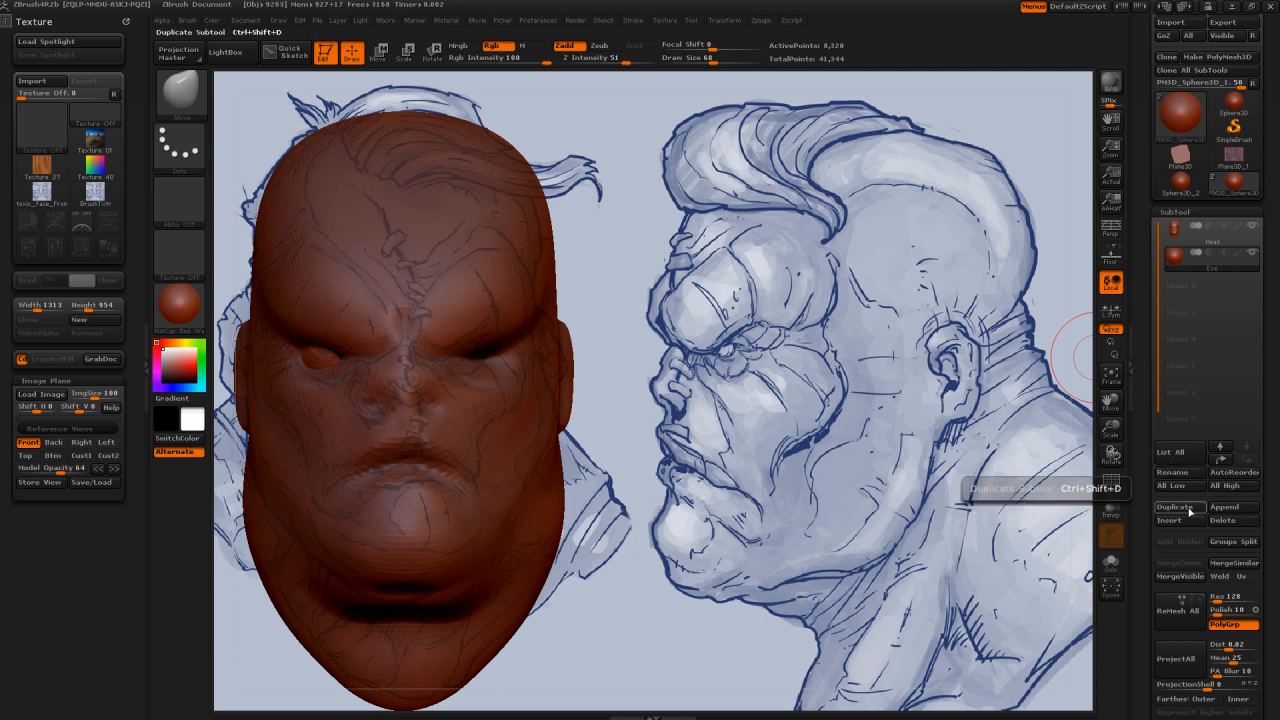
Step: Duplicate the Eye subtool and mirror the copy into the opposite eye socket with the Mirror deformation
{"action": "left_click", "coordinate": [1176, 507]}
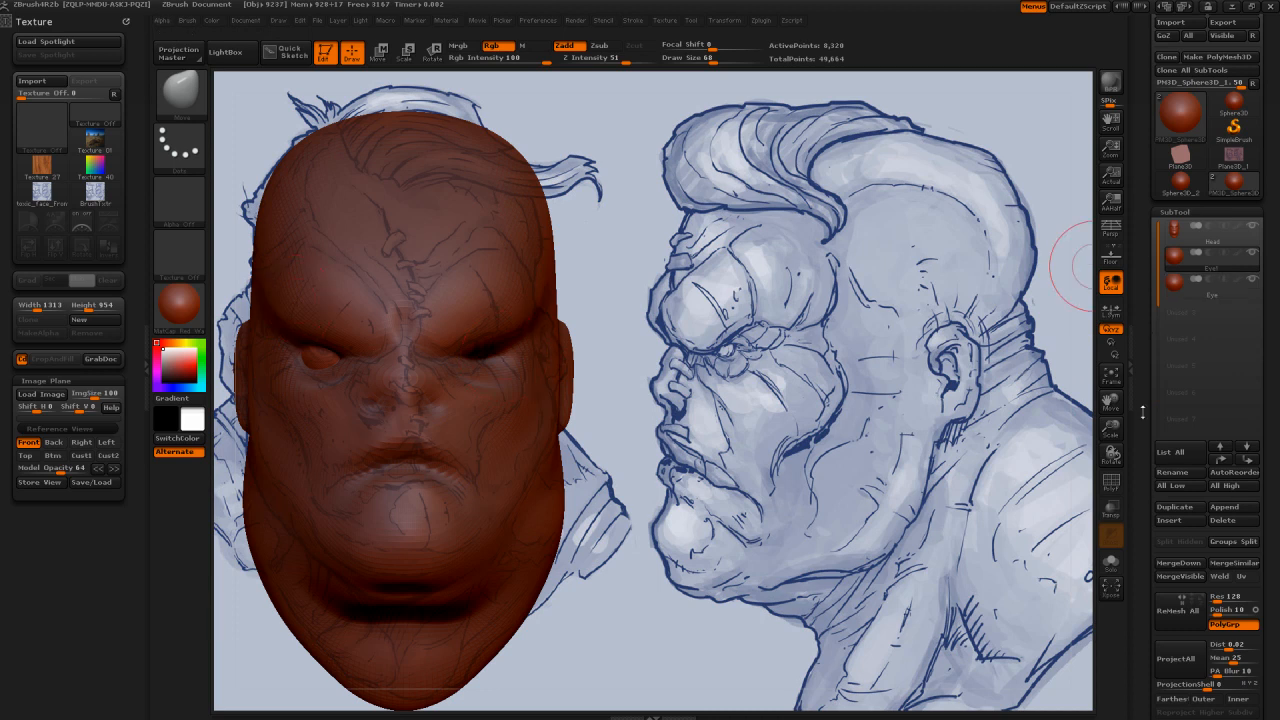
{"action": "left_click_drag", "start_coordinate": [1146, 414], "coordinate": [1156, 246]}
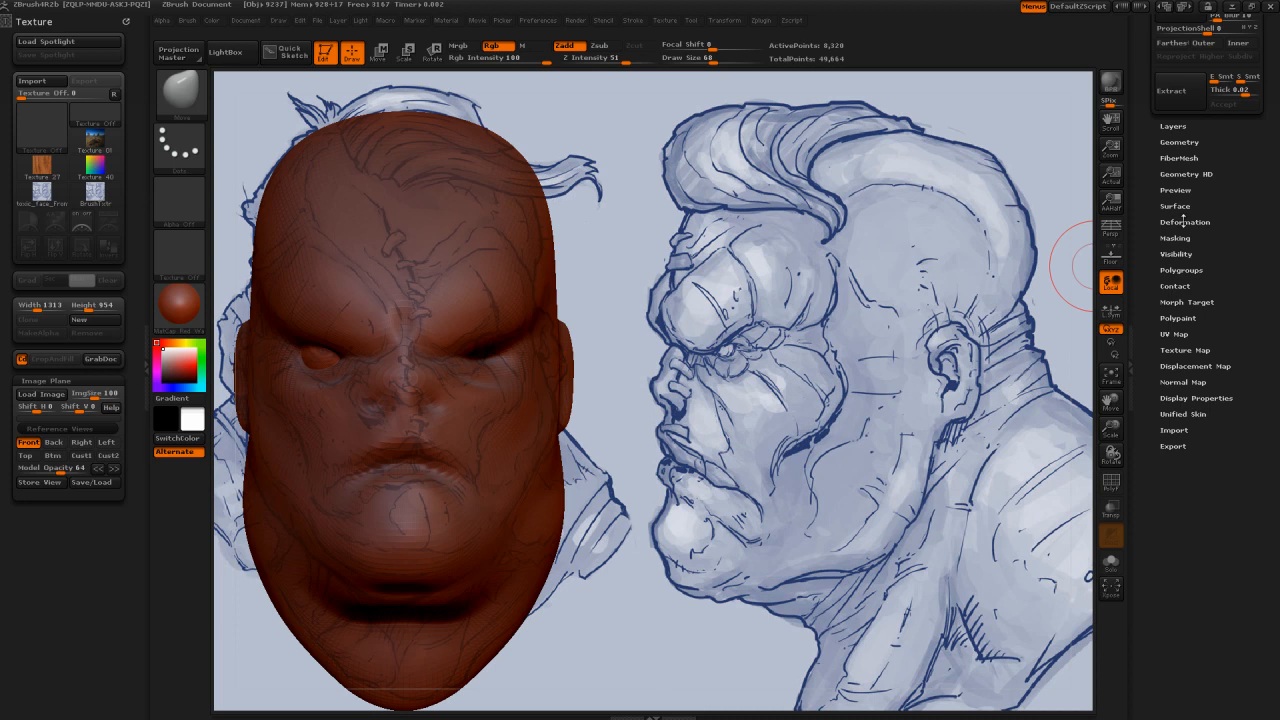
{"action": "left_click", "coordinate": [1184, 221]}
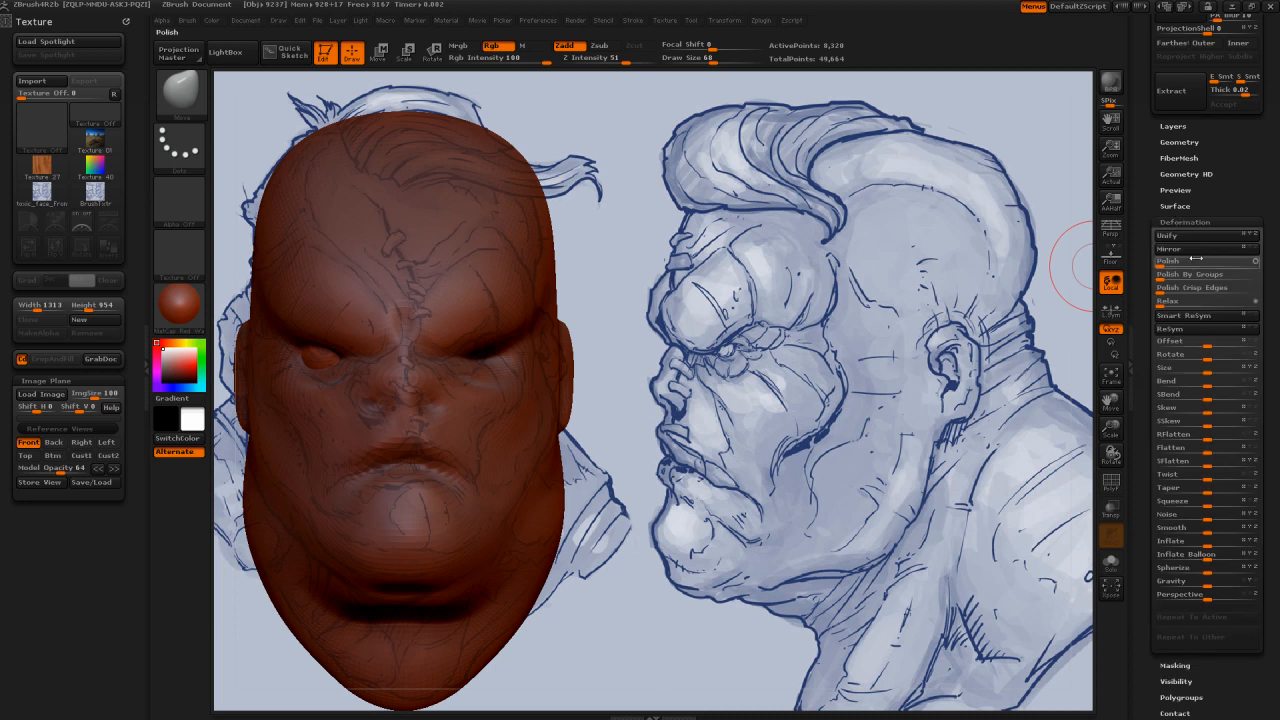
{"action": "left_click", "coordinate": [1197, 250]}
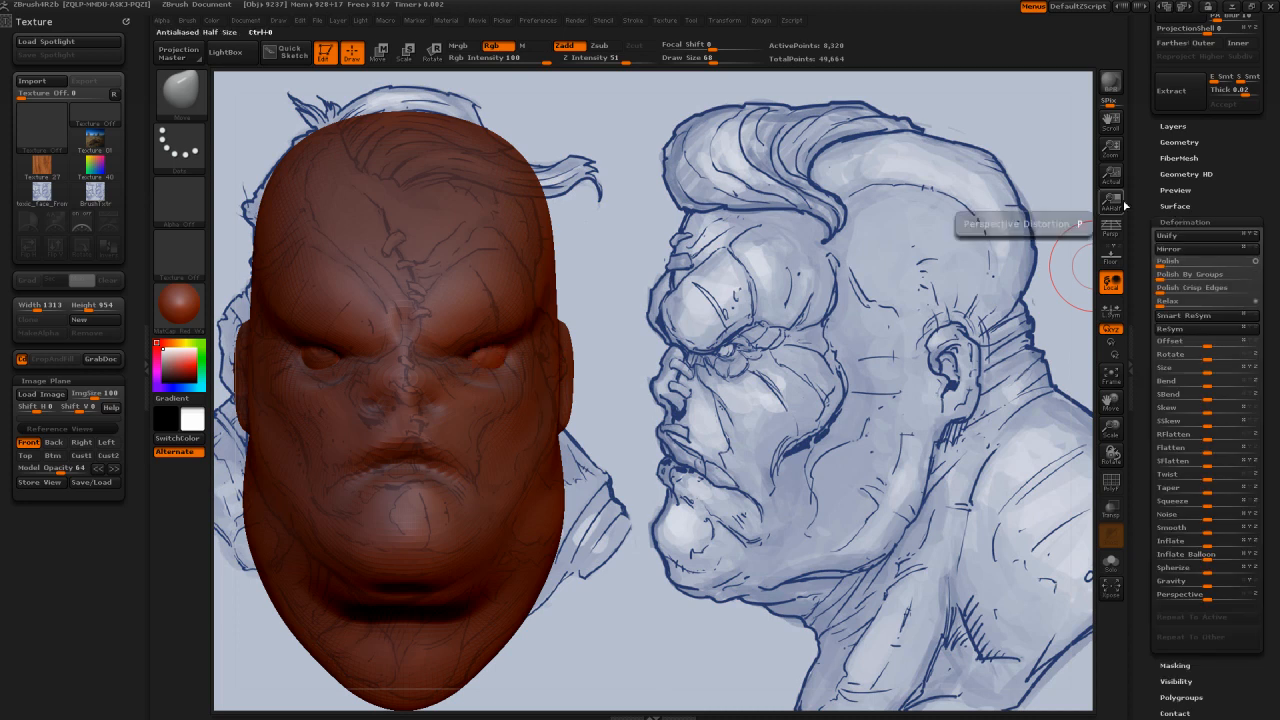
Step: Select the Head subtool and adjust the lids around the right eyeball with the Move brush, setting the draw size to 171
{"action": "scroll", "coordinate": [1146, 312], "scroll_direction": "up", "scroll_amount": 5}
{"action": "scroll", "coordinate": [1146, 312], "scroll_direction": "up", "scroll_amount": 3}
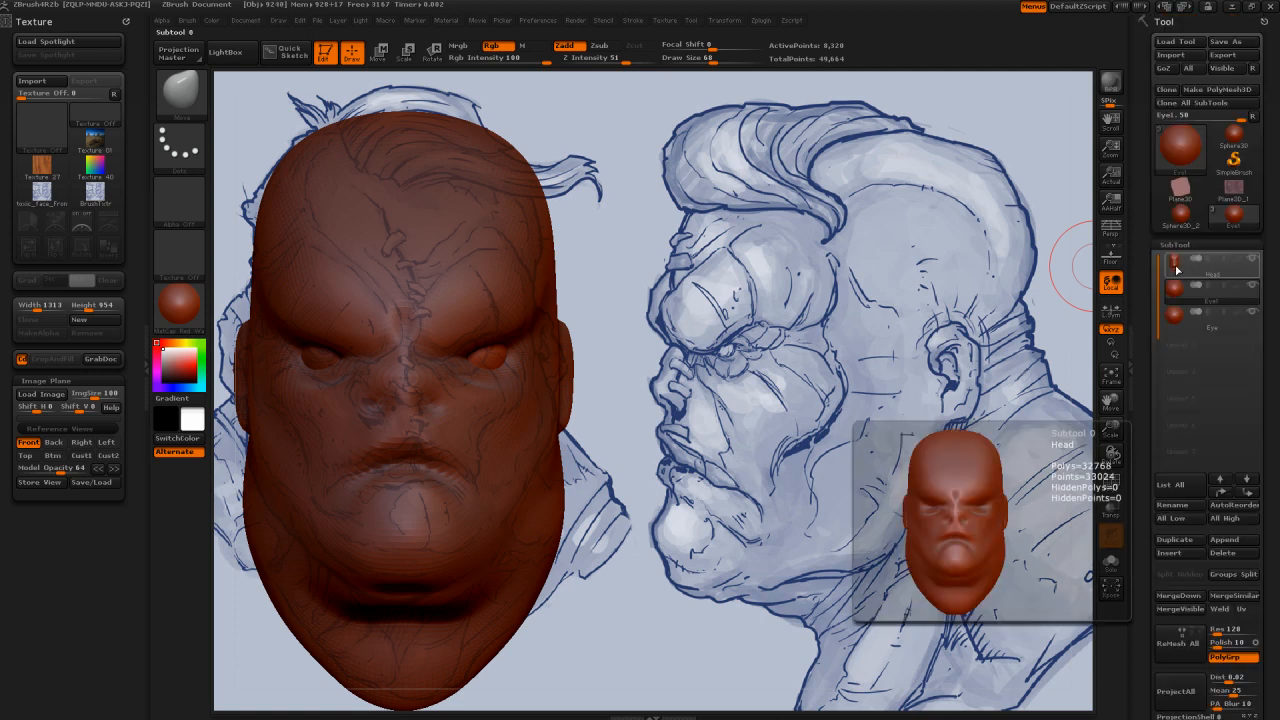
{"action": "left_click", "coordinate": [1176, 268]}
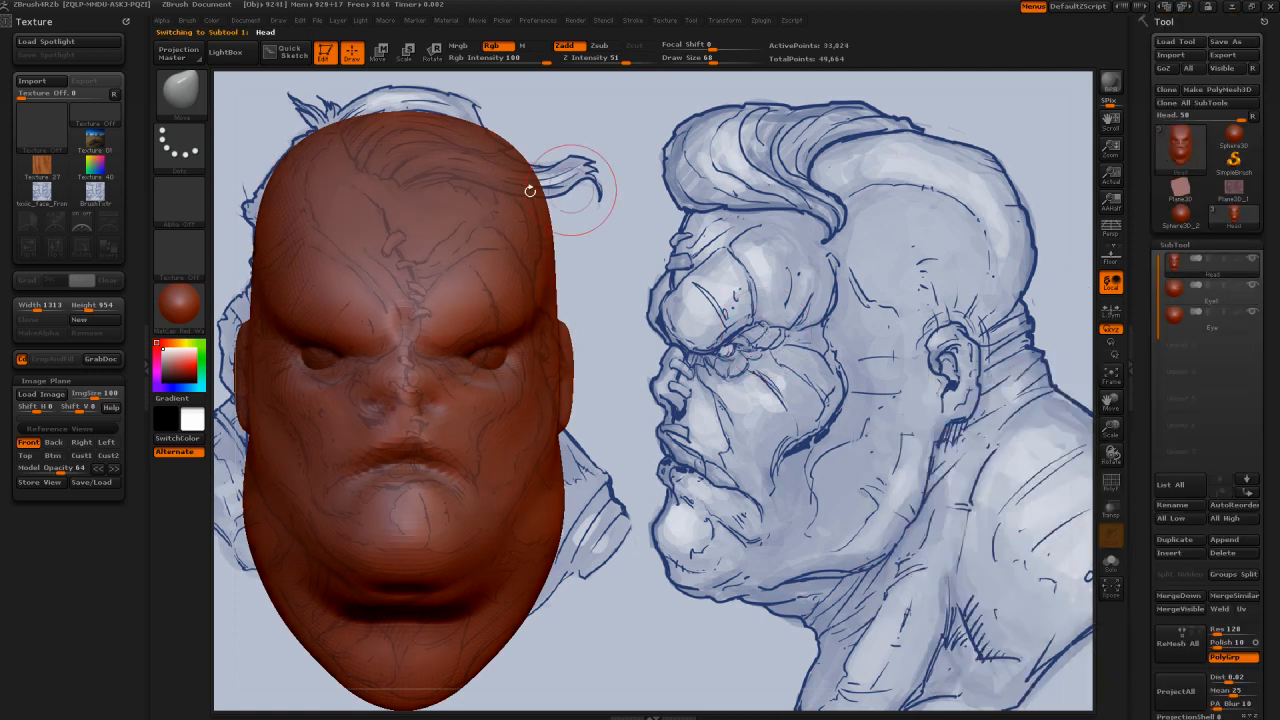
{"action": "key", "text": "s"}
{"action": "left_click", "coordinate": [415, 354]}
{"action": "left_click_drag", "start_coordinate": [338, 356], "coordinate": [342, 359]}
{"action": "left_click_drag", "start_coordinate": [338, 353], "coordinate": [335, 356]}
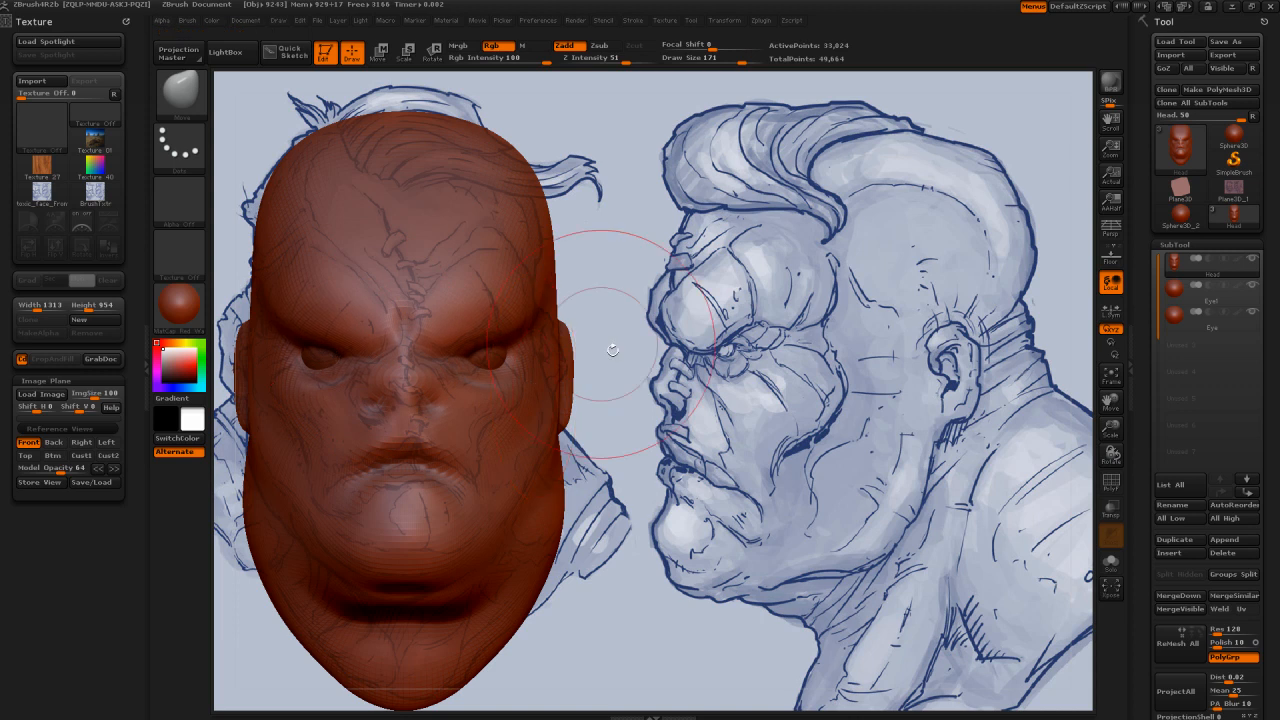
Step: Carve the lid creases around the right eye with the Dam_Standard brush at draw size 61, smoothing the outer corner
{"action": "mouse_move", "coordinate": [613, 350]}
{"action": "left_mouse_down"}
{"action": "mouse_move", "coordinate": [584, 360]}
{"action": "mouse_move", "coordinate": [603, 358]}
{"action": "left_mouse_up"}
{"action": "left_click_drag", "start_coordinate": [893, 356], "coordinate": [630, 300], "text": "alt"}
{"action": "key", "text": "b"}
{"action": "key", "text": "d"}
{"action": "key", "text": "s"}
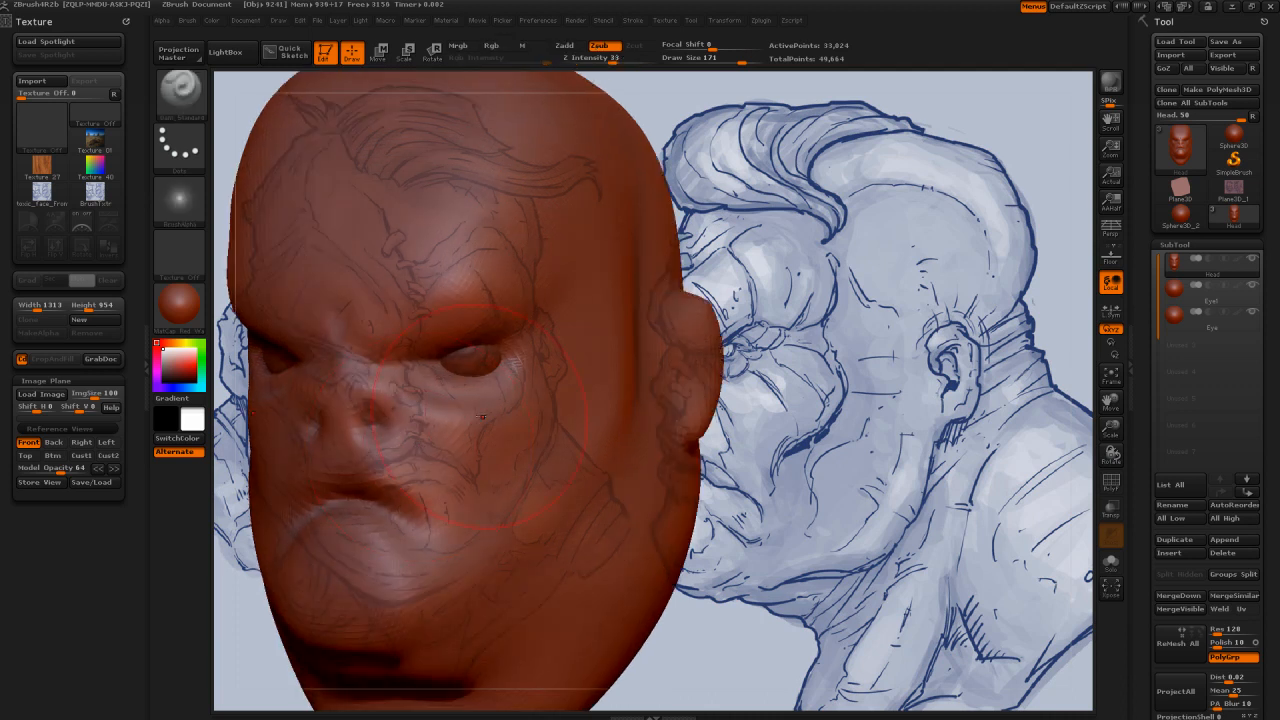
{"action": "key", "text": "s"}
{"action": "left_click", "coordinate": [455, 413]}
{"action": "key", "text": "ctrl+z"}
{"action": "key", "text": "ctrl+z"}
{"action": "mouse_move", "coordinate": [455, 378]}
{"action": "left_mouse_down"}
{"action": "mouse_move", "coordinate": [508, 360]}
{"action": "mouse_move", "coordinate": [506, 348]}
{"action": "left_mouse_up"}
{"action": "key", "text": "shift"}
{"action": "key", "text": "shift"}
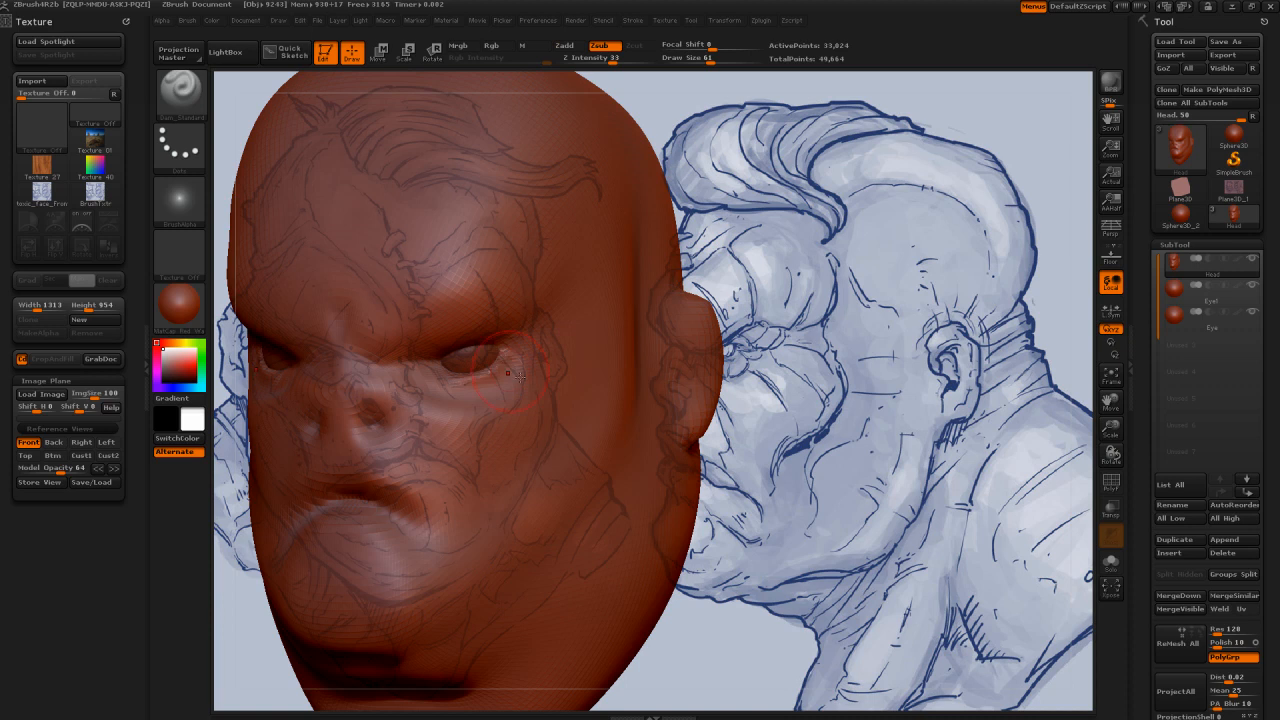
{"action": "left_click_drag", "start_coordinate": [805, 375], "coordinate": [690, 323]}
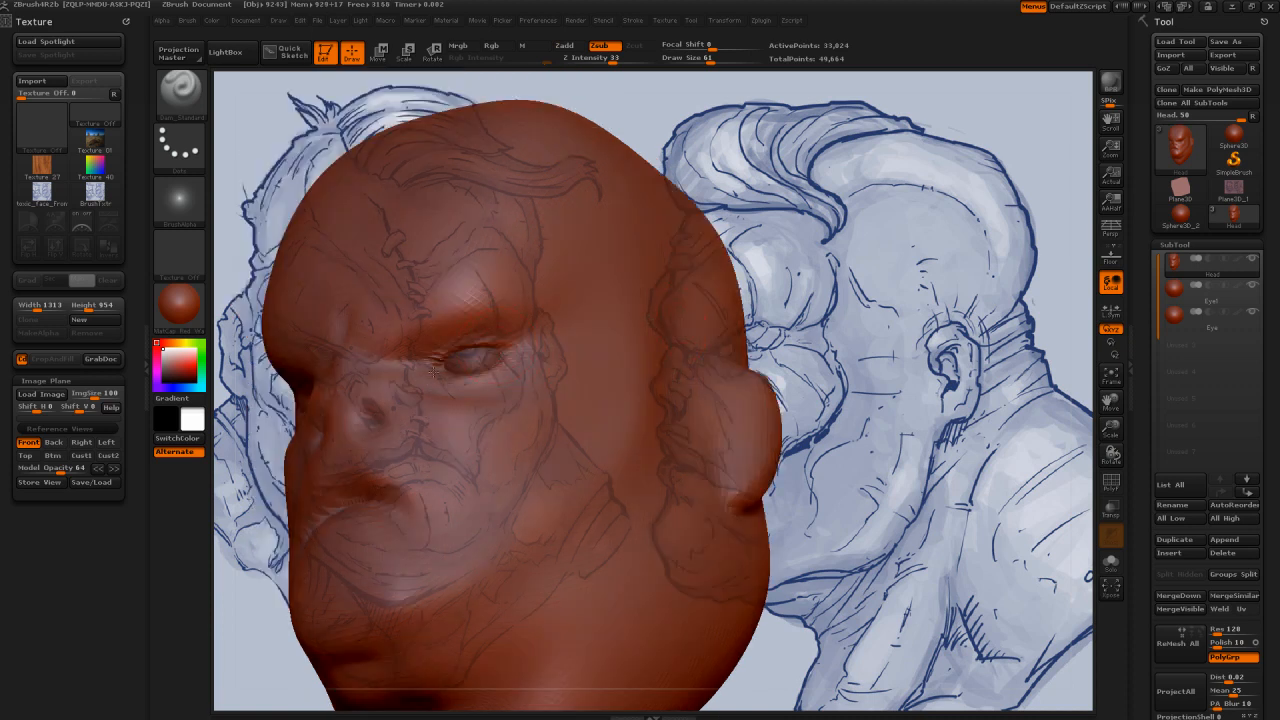
{"action": "mouse_move", "coordinate": [473, 349]}
{"action": "right_mouse_down"}
{"action": "mouse_move", "coordinate": [505, 364]}
{"action": "mouse_move", "coordinate": [414, 365]}
{"action": "right_mouse_up"}
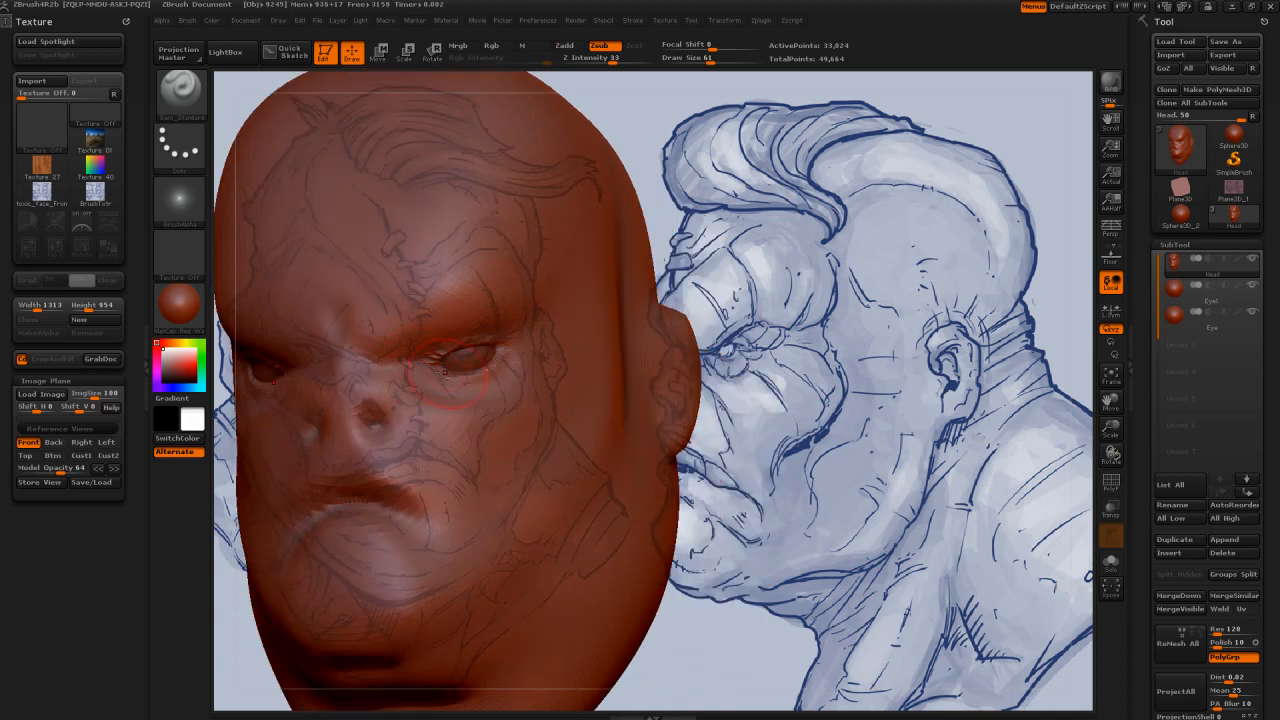
Step: Switch the active subtool back and forth between Eye1 and Head, finishing on Head
{"action": "left_click", "coordinate": [500, 350], "text": "alt"}
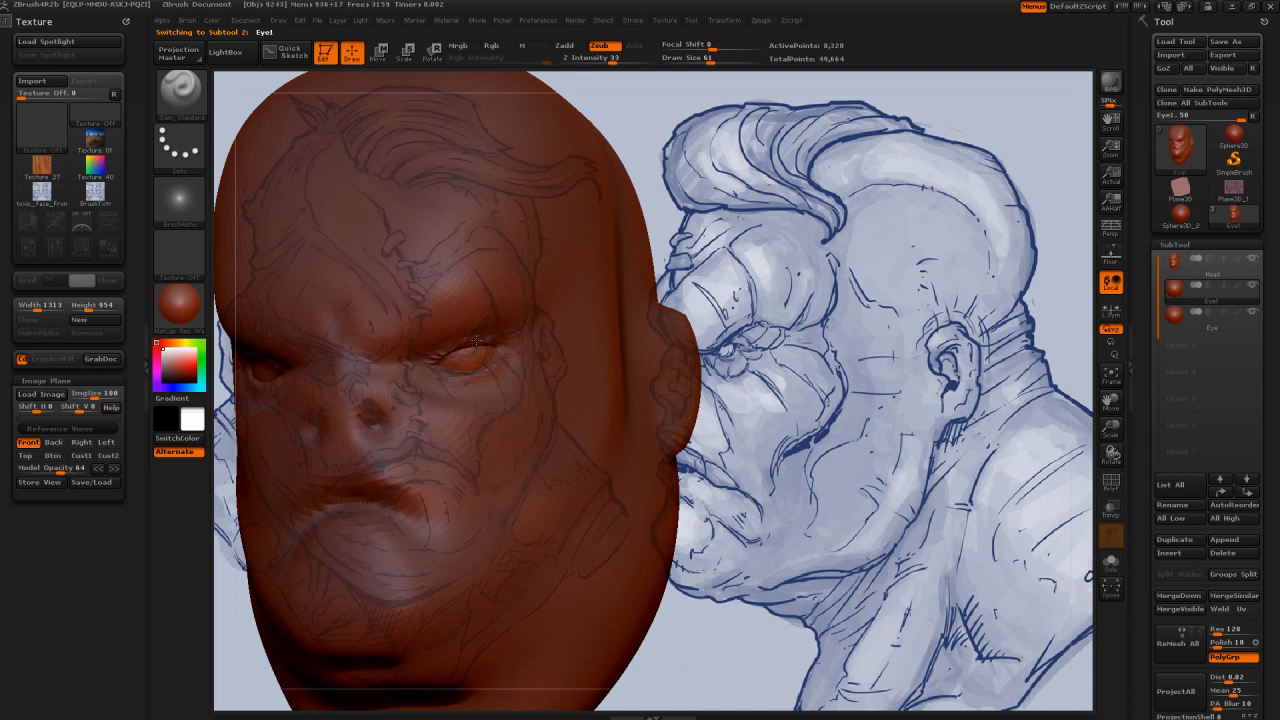
{"action": "left_click", "coordinate": [1185, 265]}
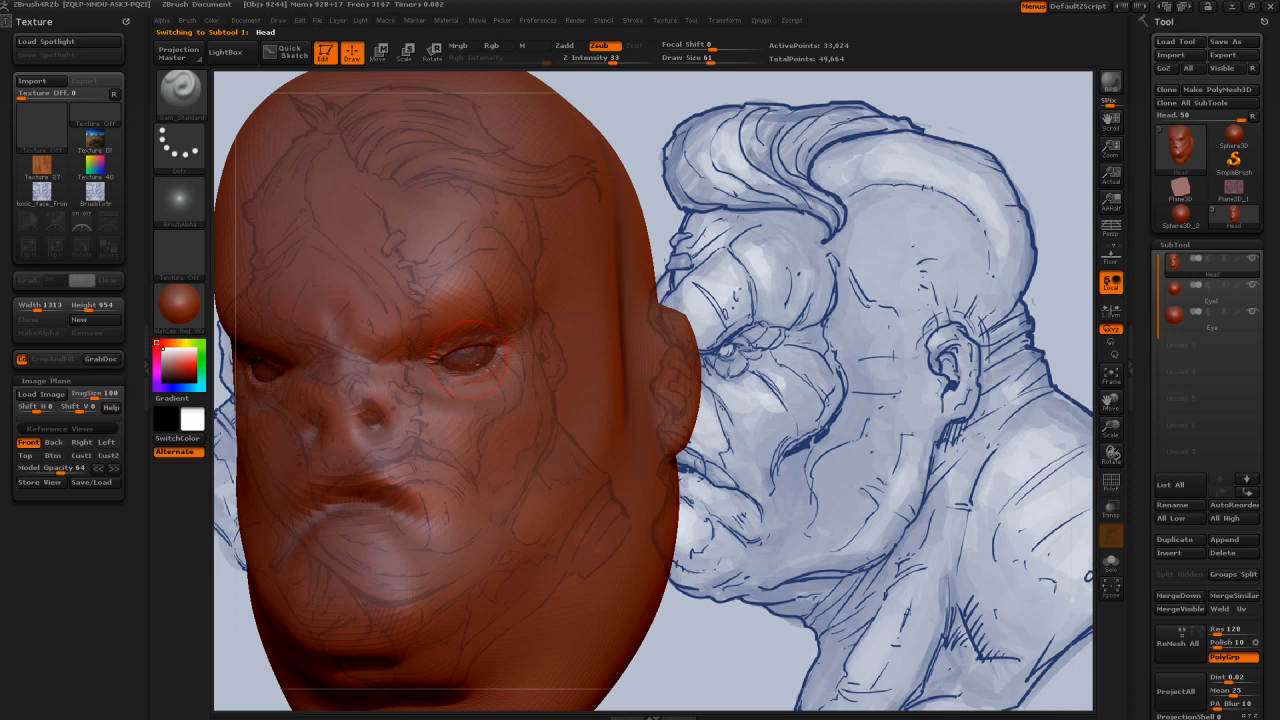
{"action": "left_click", "coordinate": [478, 364], "text": "alt"}
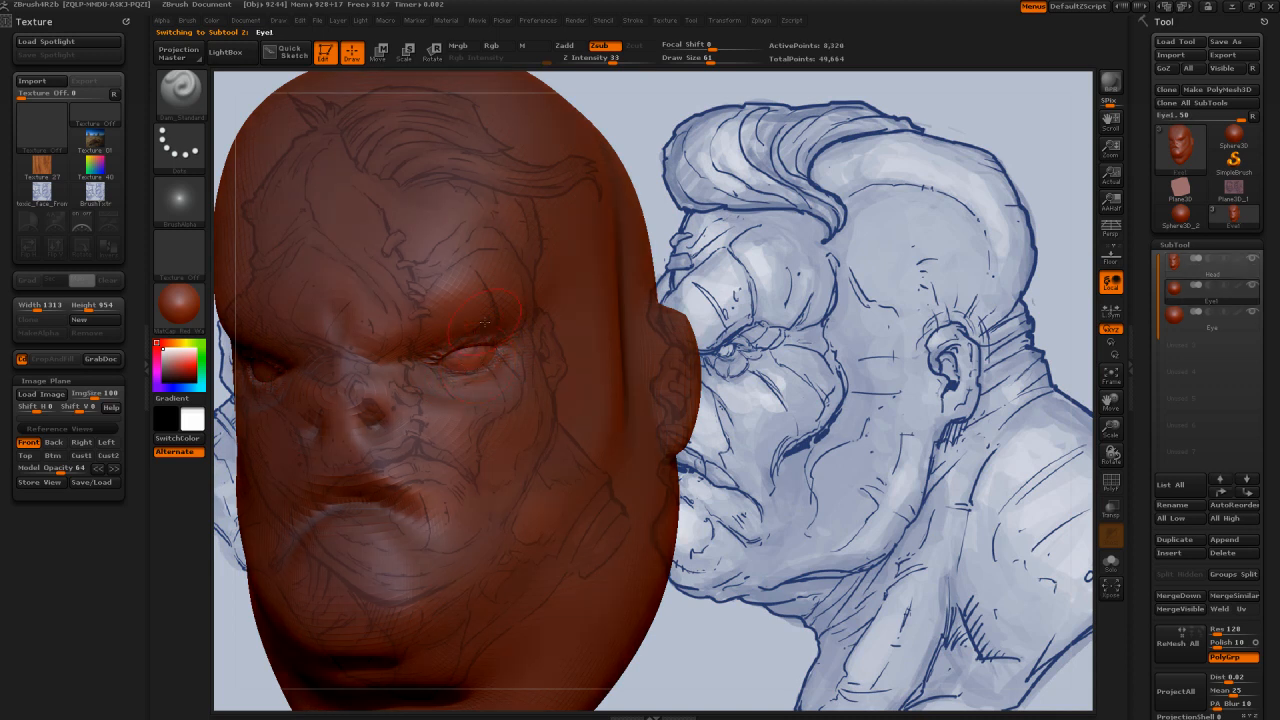
{"action": "left_click", "coordinate": [505, 370], "text": "alt"}
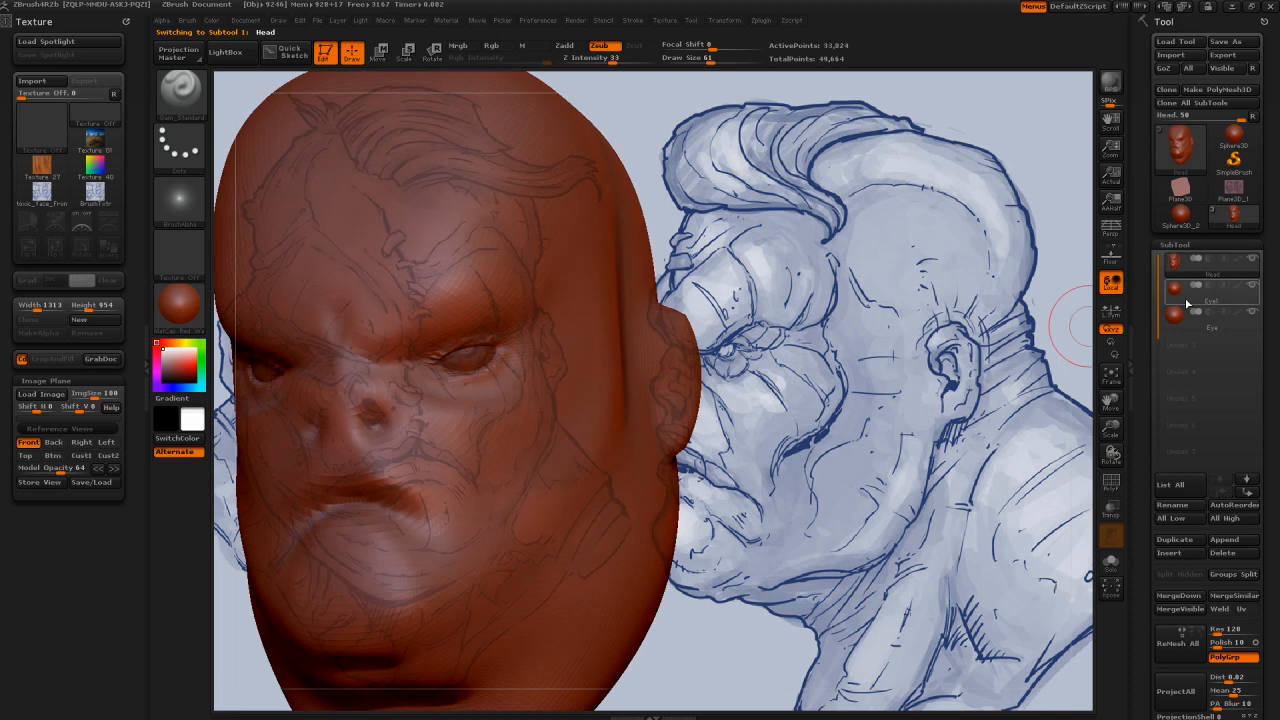
{"action": "left_click", "coordinate": [478, 357], "text": "alt"}
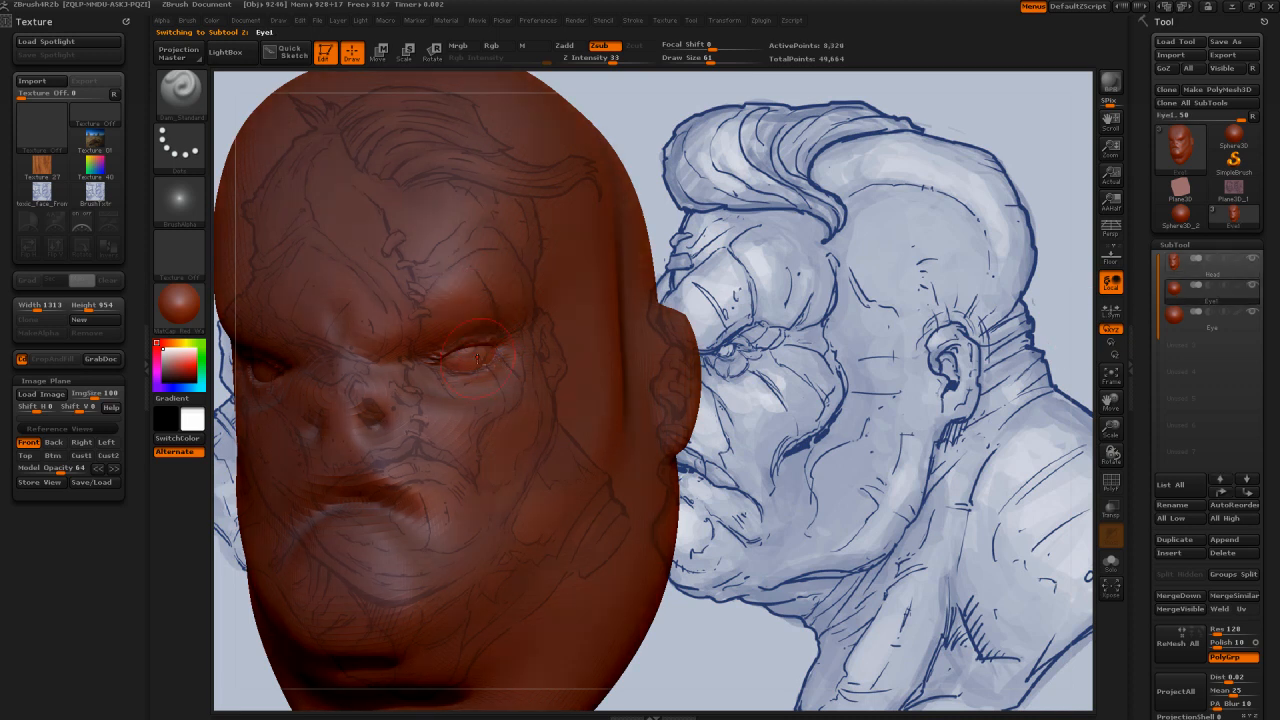
{"action": "left_click", "coordinate": [466, 311], "text": "alt"}
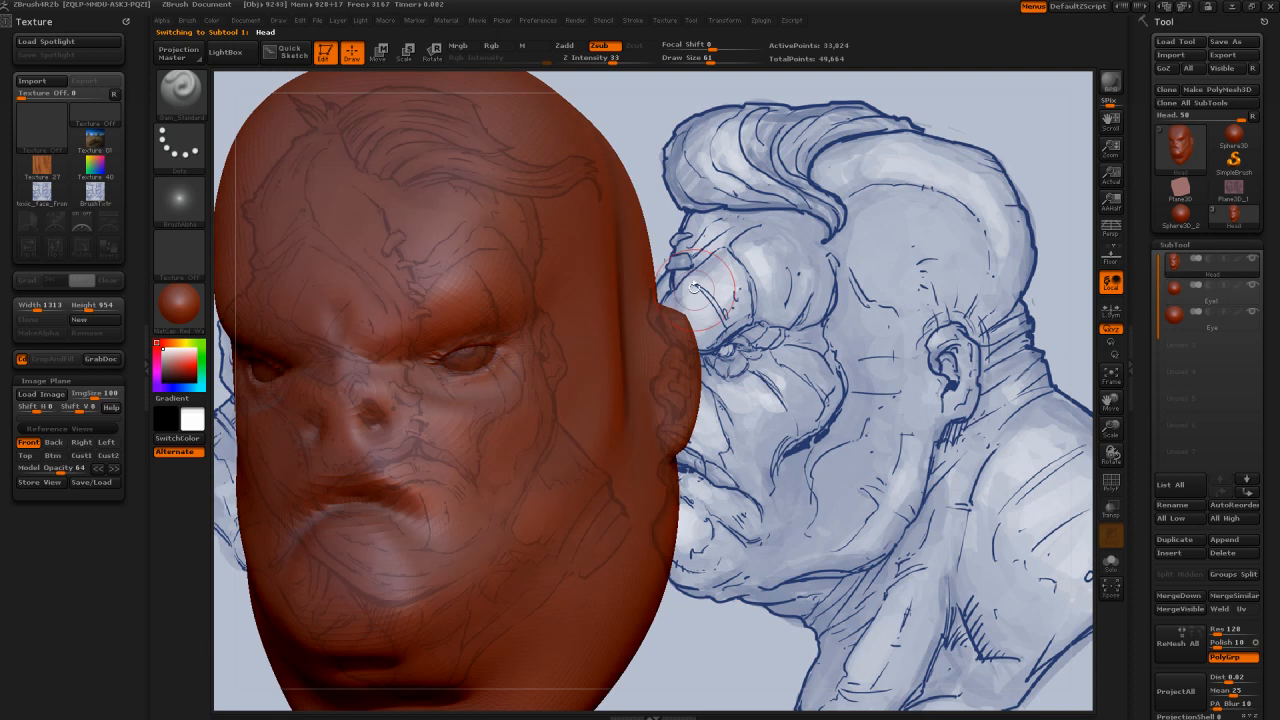
Step: Refine the upper lid crease from the right eye's outer corner inward and smooth it
{"action": "left_click_drag", "start_coordinate": [694, 287], "coordinate": [492, 350]}
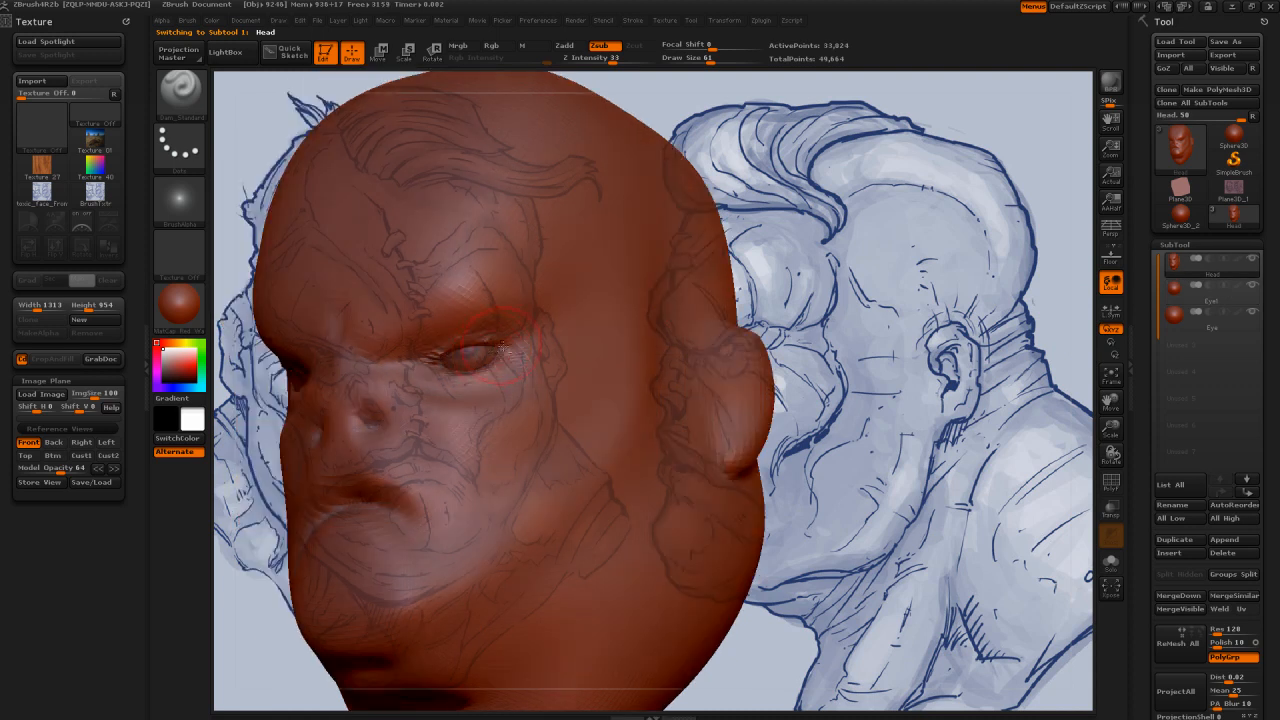
{"action": "key", "text": "shift"}
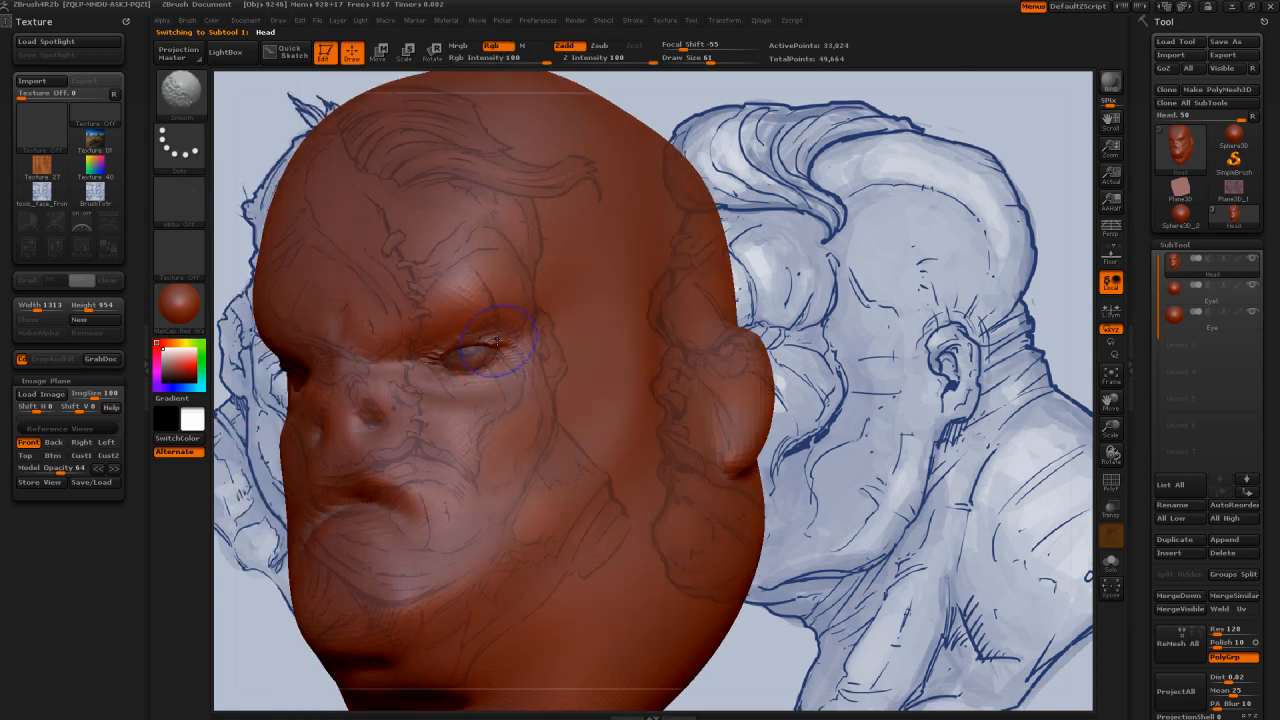
{"action": "left_click_drag", "start_coordinate": [497, 340], "coordinate": [444, 358], "text": "shift"}
{"action": "left_click_drag", "start_coordinate": [758, 282], "coordinate": [803, 280]}
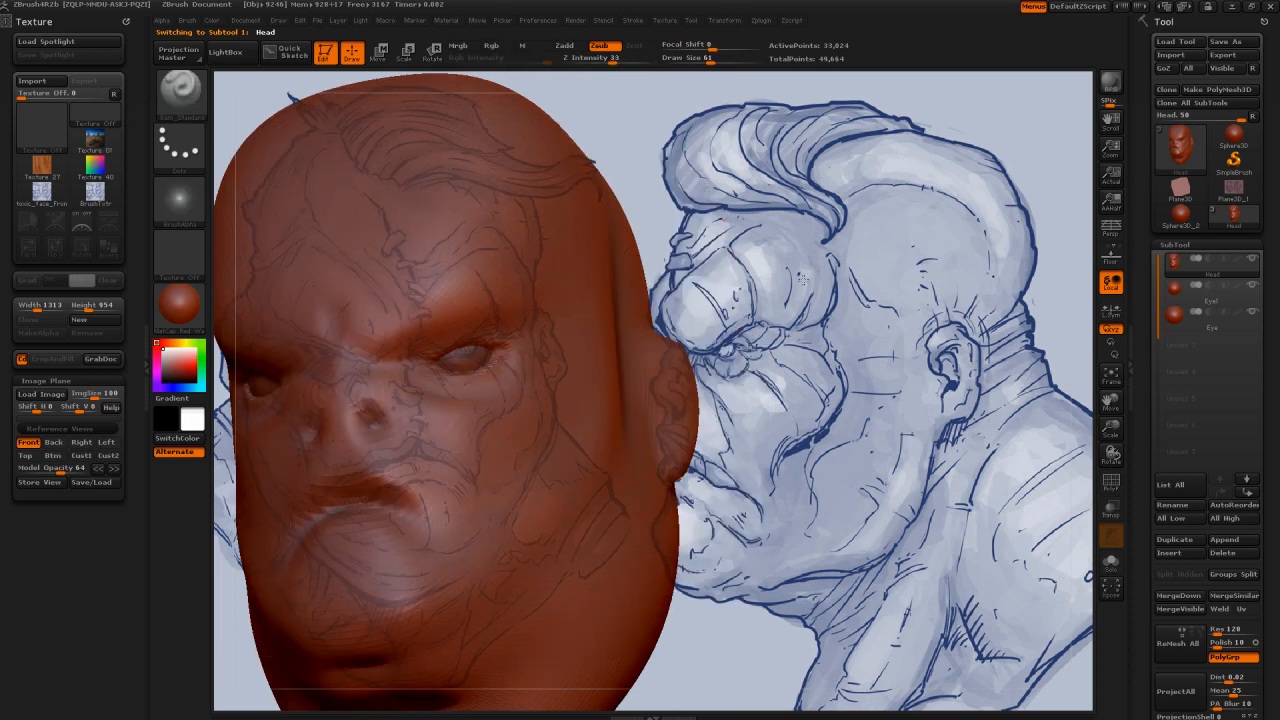
Step: Restore the Front reference view and start saving the reference views in the Zbrush ImagePlanes folder under Tools_and_resources
{"action": "left_click", "coordinate": [28, 442]}
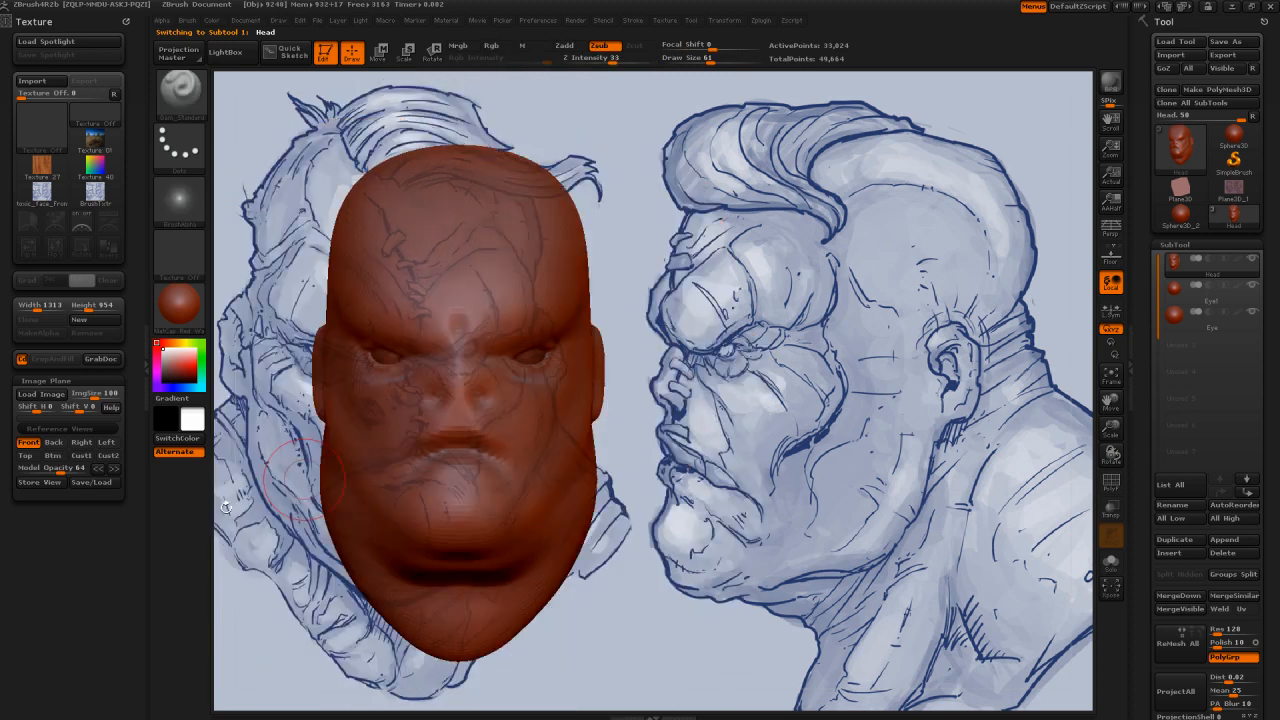
{"action": "left_click", "coordinate": [27, 445]}
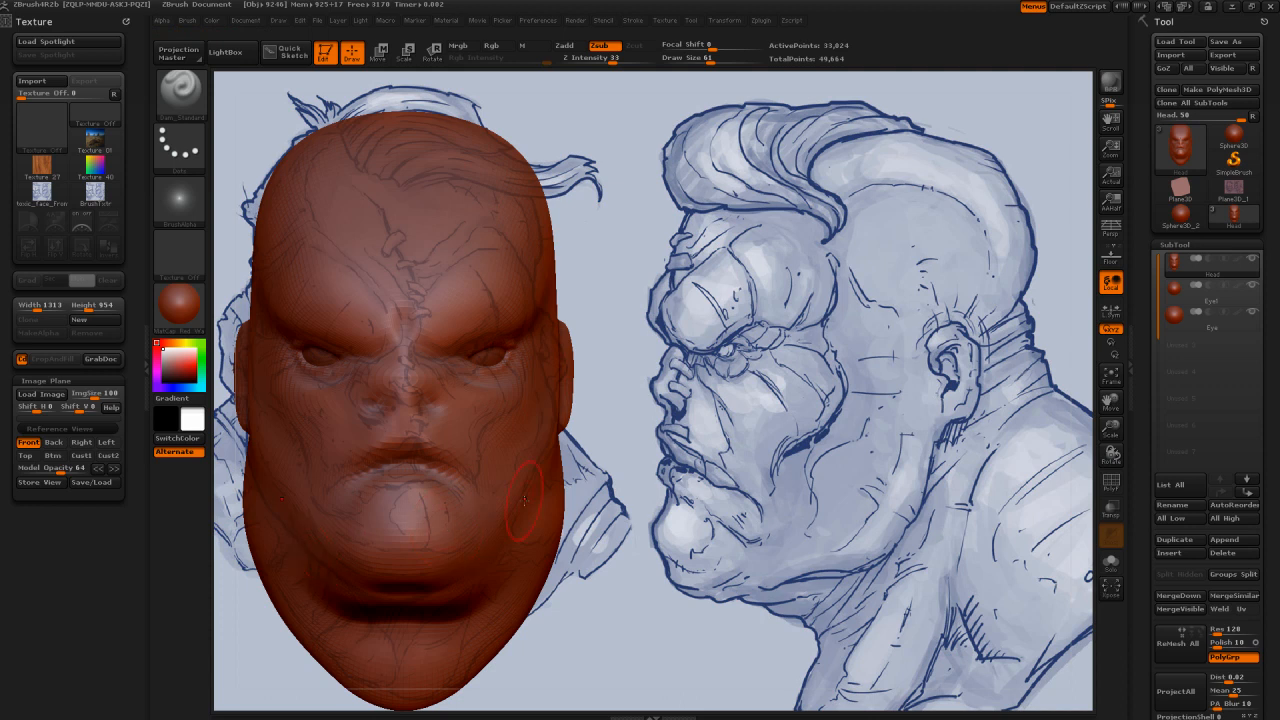
{"action": "left_click", "coordinate": [93, 483]}
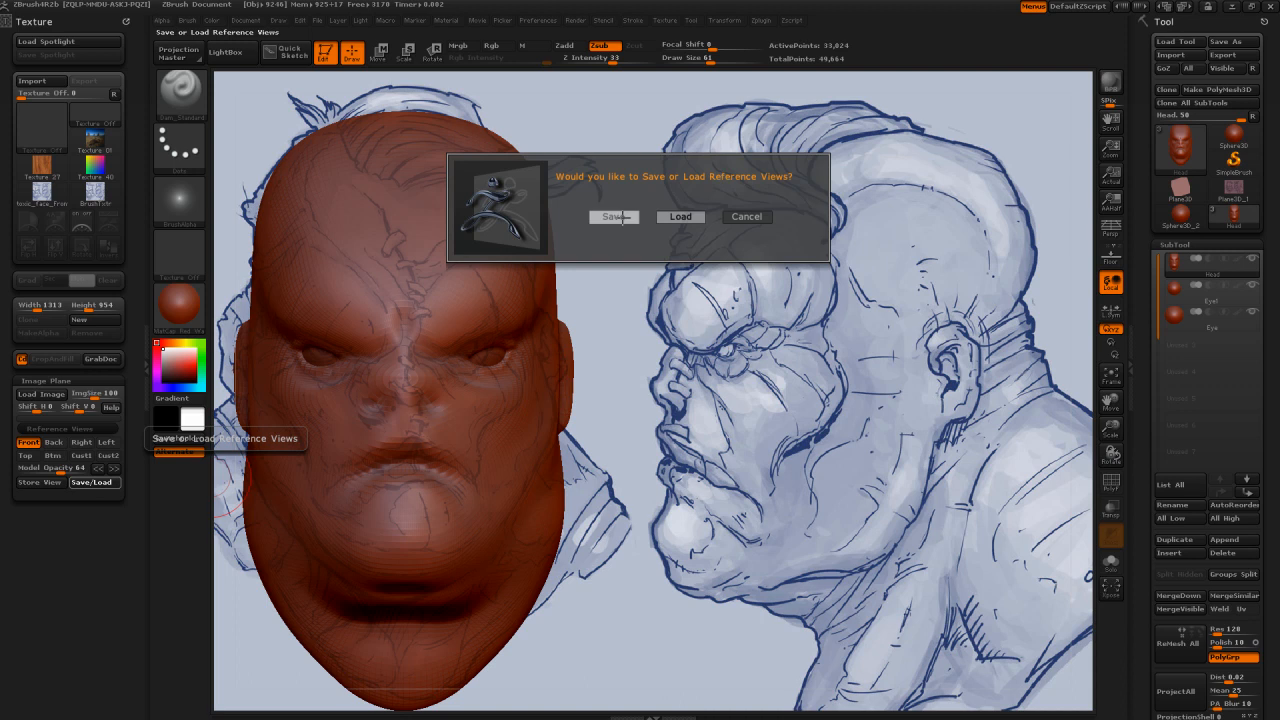
{"action": "left_click", "coordinate": [614, 216]}
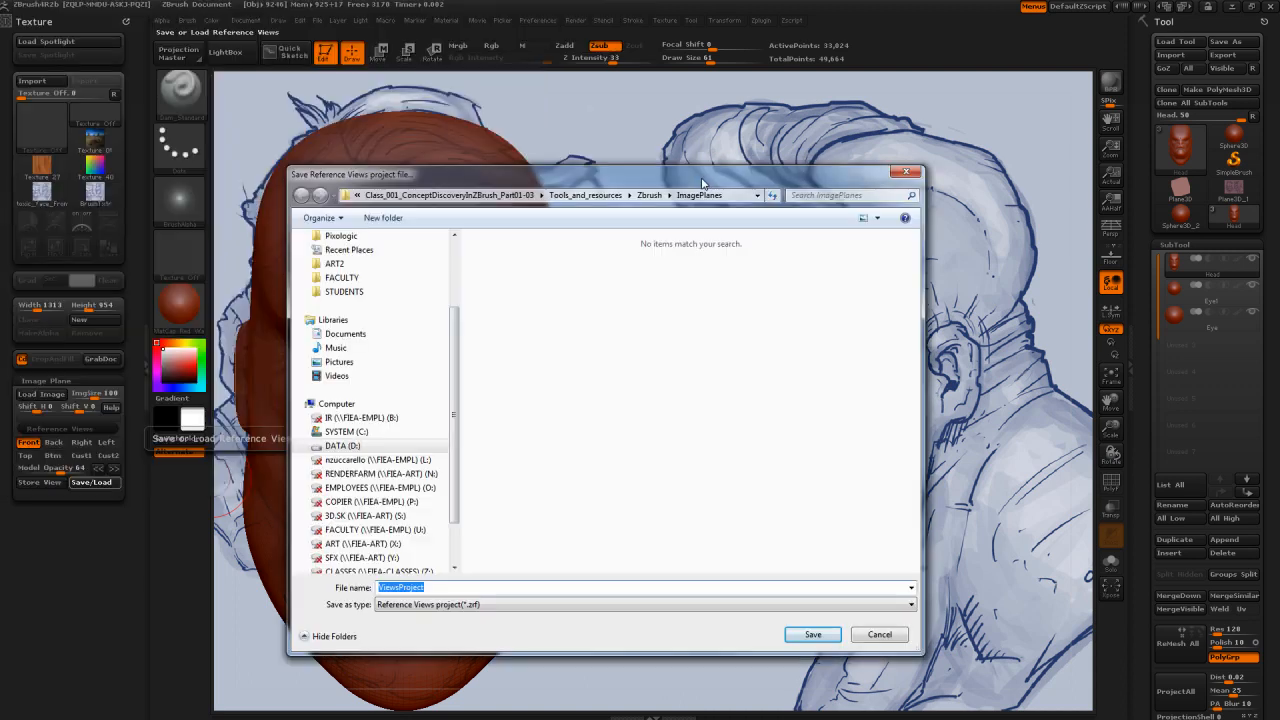
{"action": "left_click_drag", "start_coordinate": [702, 183], "coordinate": [705, 185]}
{"action": "left_click_drag", "start_coordinate": [457, 363], "coordinate": [455, 294]}
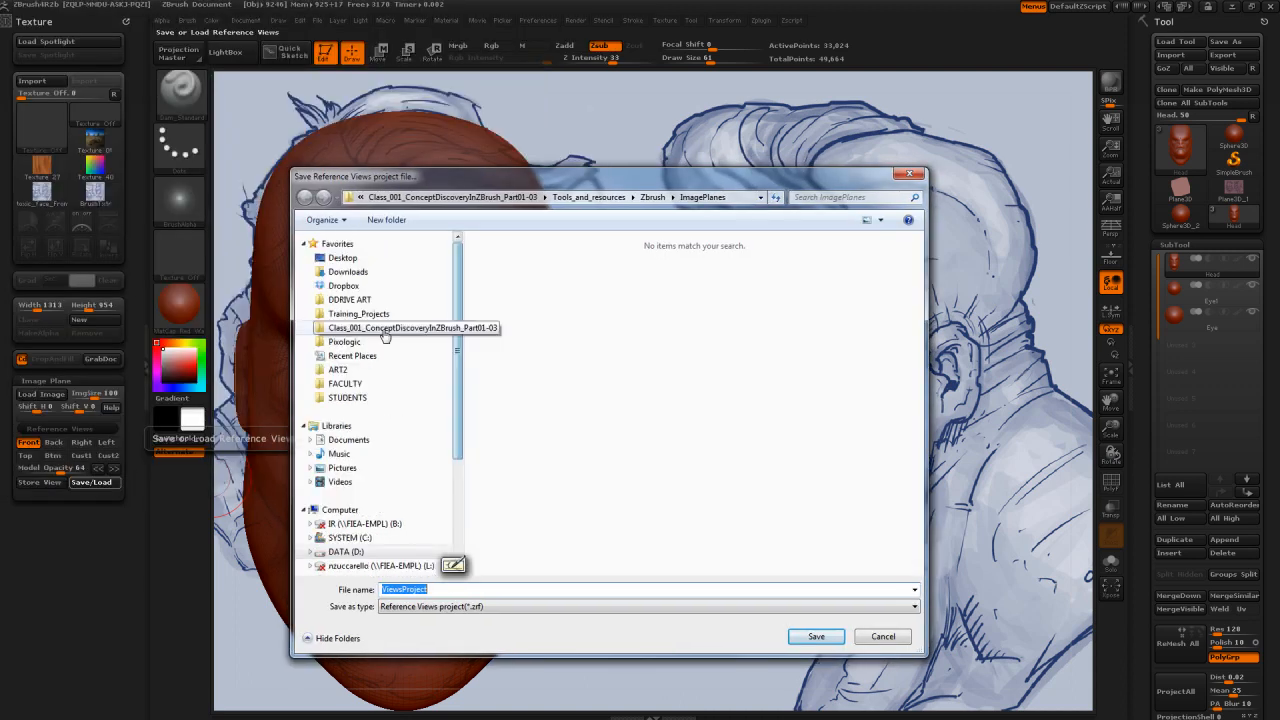
{"action": "left_click", "coordinate": [385, 329]}
{"action": "left_click", "coordinate": [530, 301]}
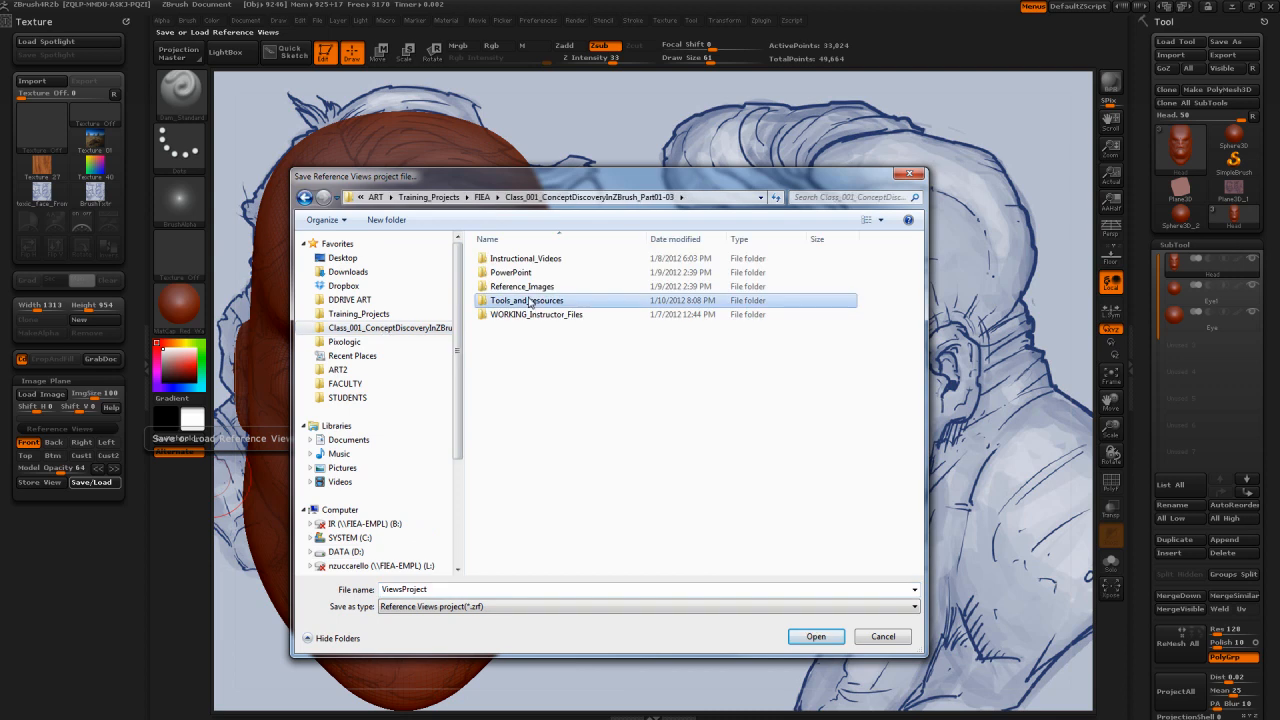
{"action": "double_click", "coordinate": [530, 301]}
{"action": "double_click", "coordinate": [520, 290]}
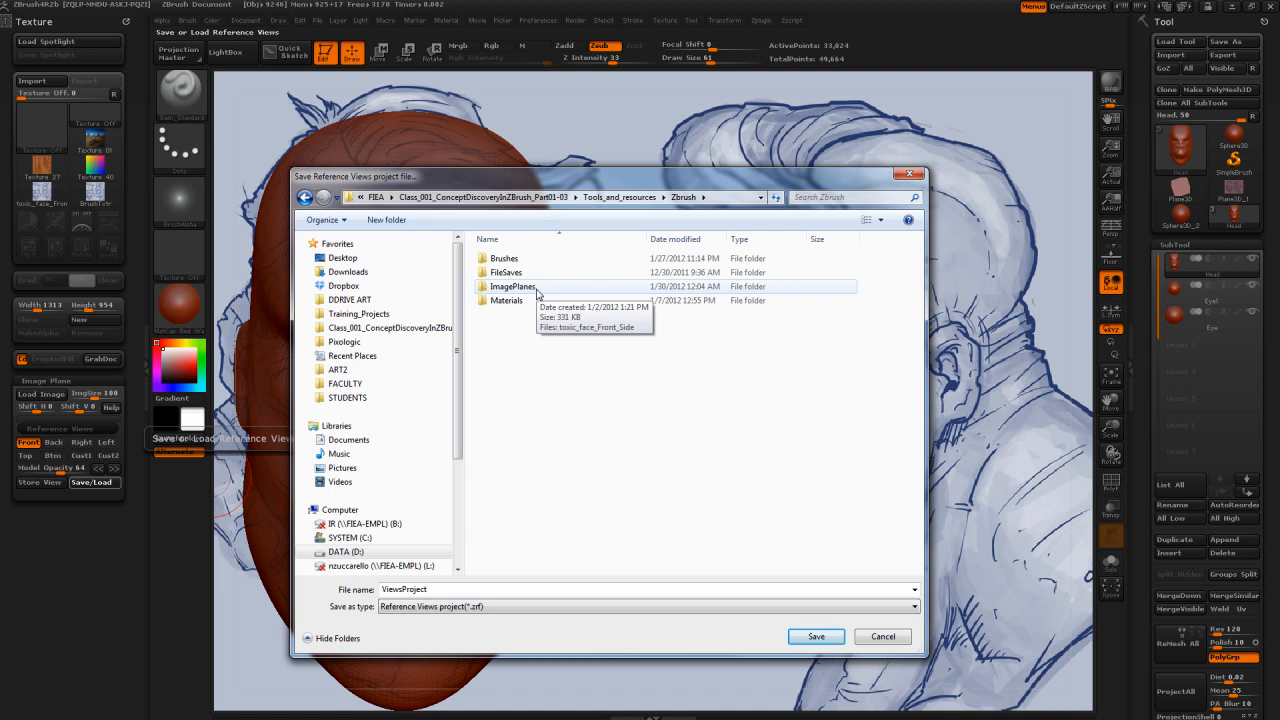
{"action": "double_click", "coordinate": [513, 286]}
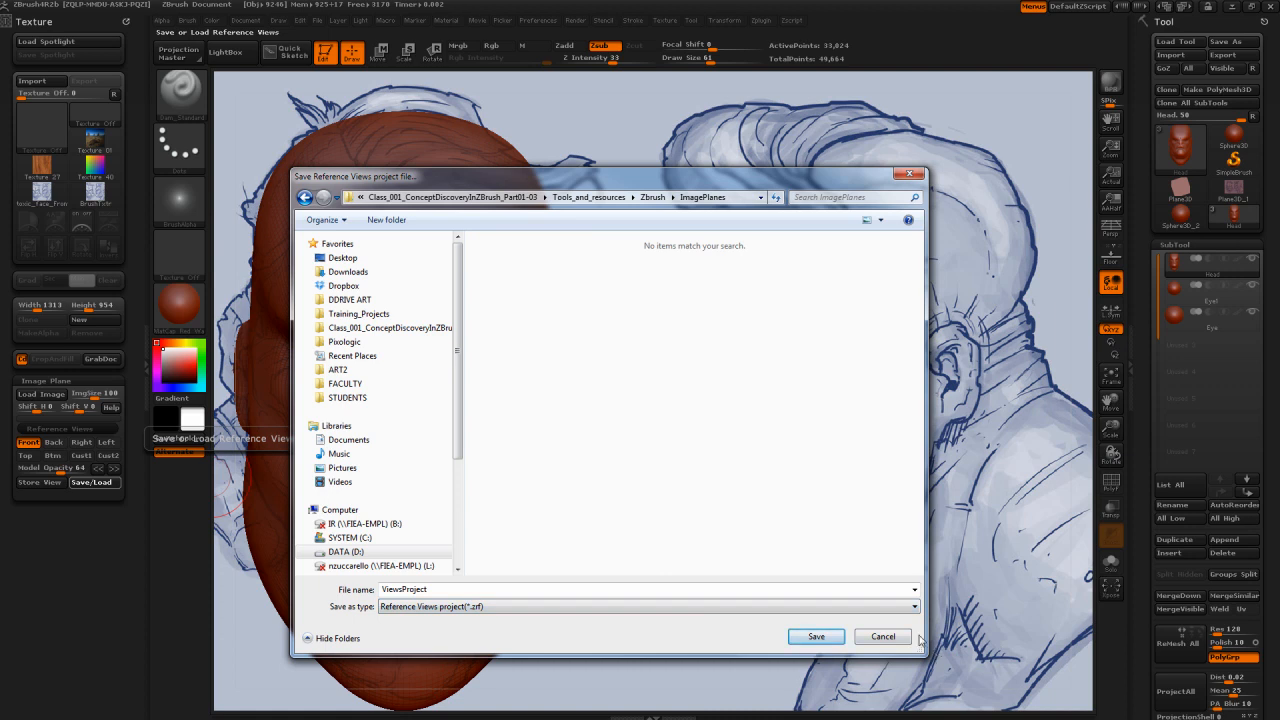
Step: Name the reference views project toxic_face_Front_Side_ImagePlanes and save it
{"action": "left_click_drag", "start_coordinate": [464, 590], "coordinate": [381, 590]}
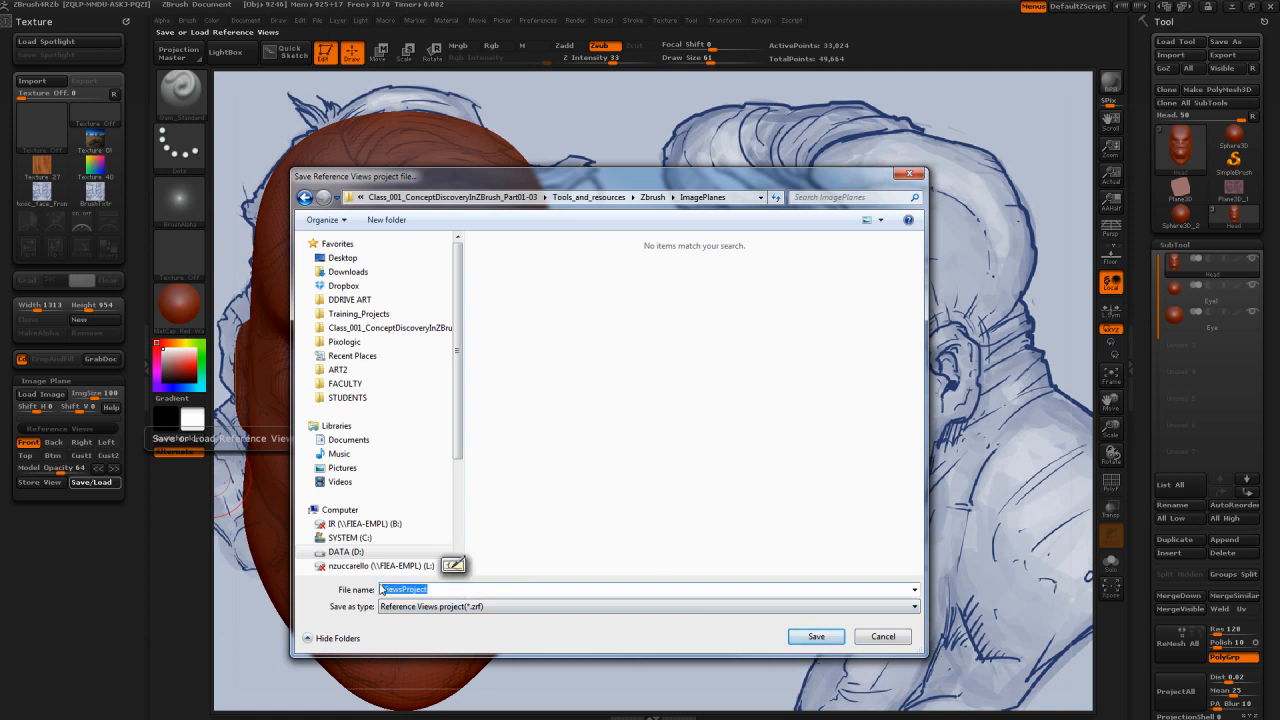
{"action": "type", "text": "t"}
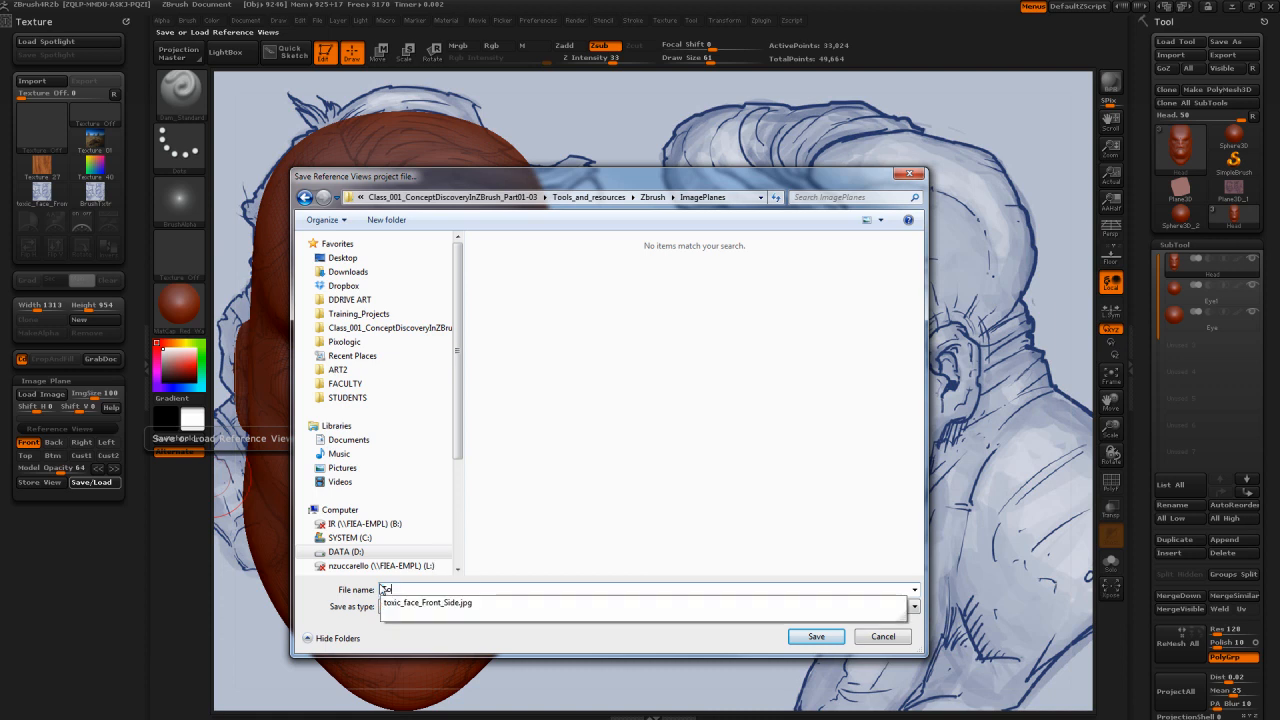
{"action": "type", "text": "oxic"}
{"action": "left_click", "coordinate": [423, 603]}
{"action": "left_click", "coordinate": [430, 604]}
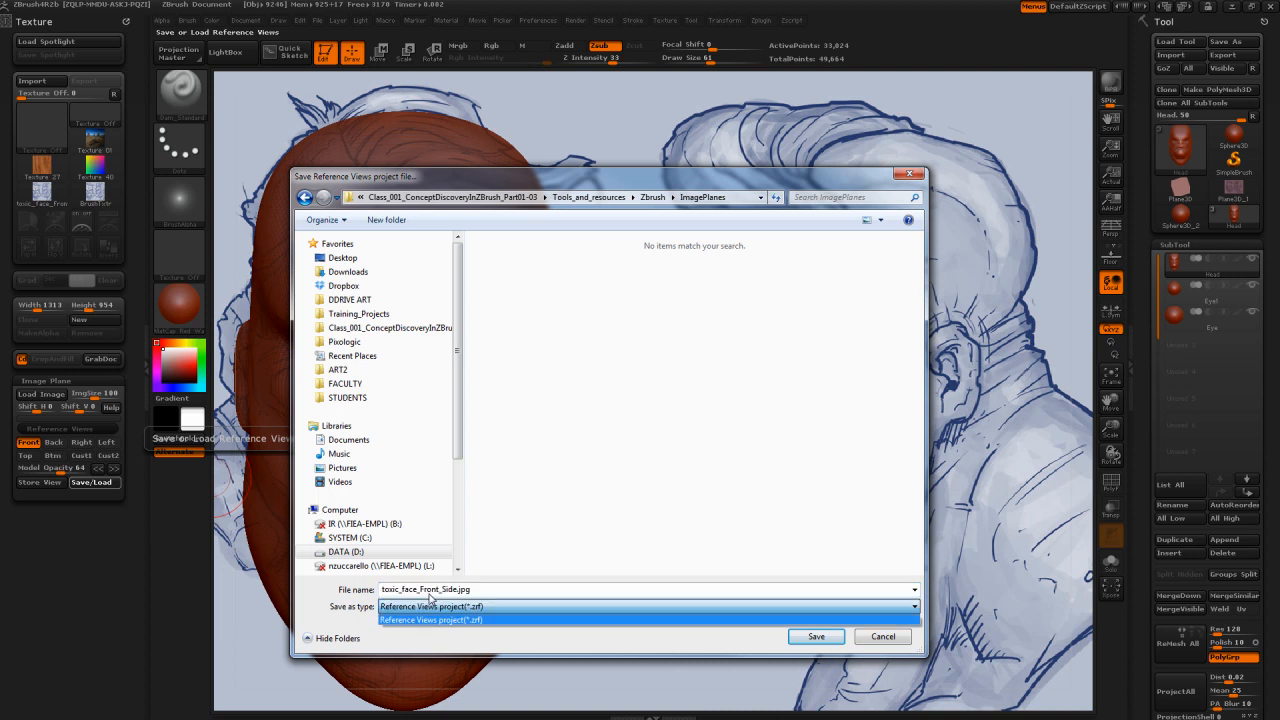
{"action": "left_click", "coordinate": [458, 589]}
{"action": "left_click", "coordinate": [463, 589]}
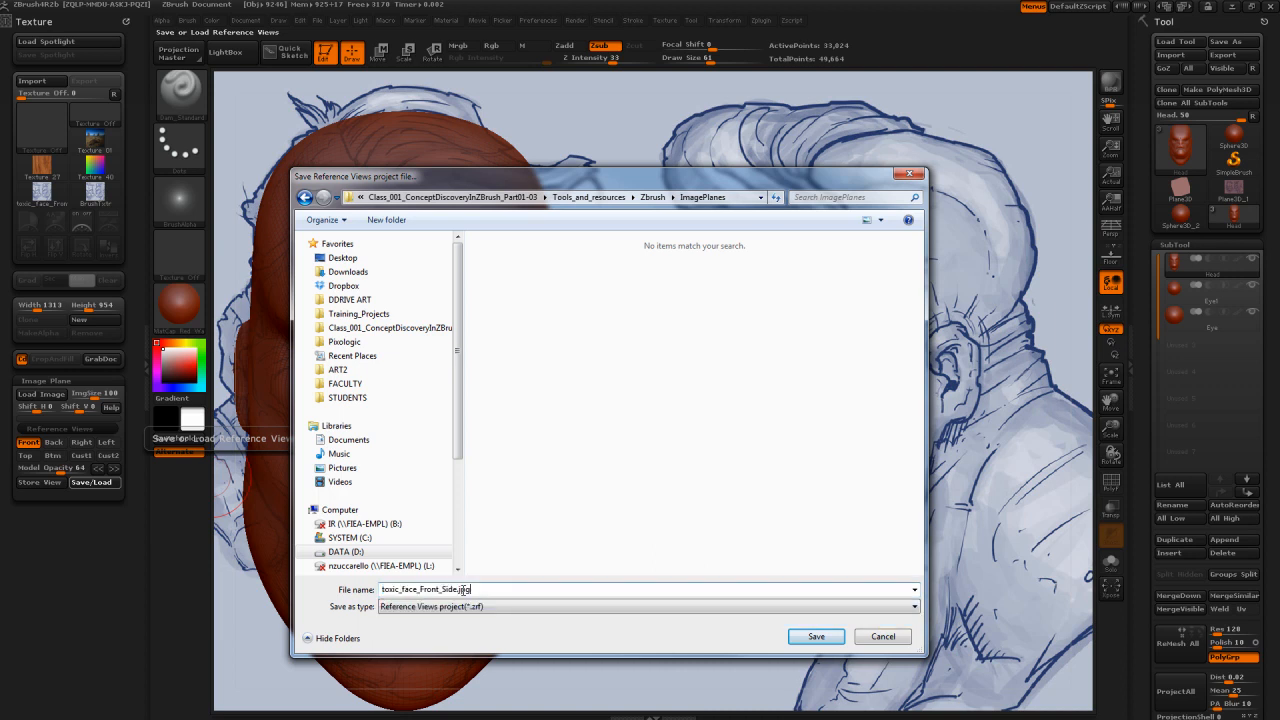
{"action": "double_click", "coordinate": [463, 589]}
{"action": "type", "text": "_"}
{"action": "key", "text": "BackSpace"}
{"action": "type", "text": "_ImagePlanes"}
{"action": "left_click", "coordinate": [825, 639]}
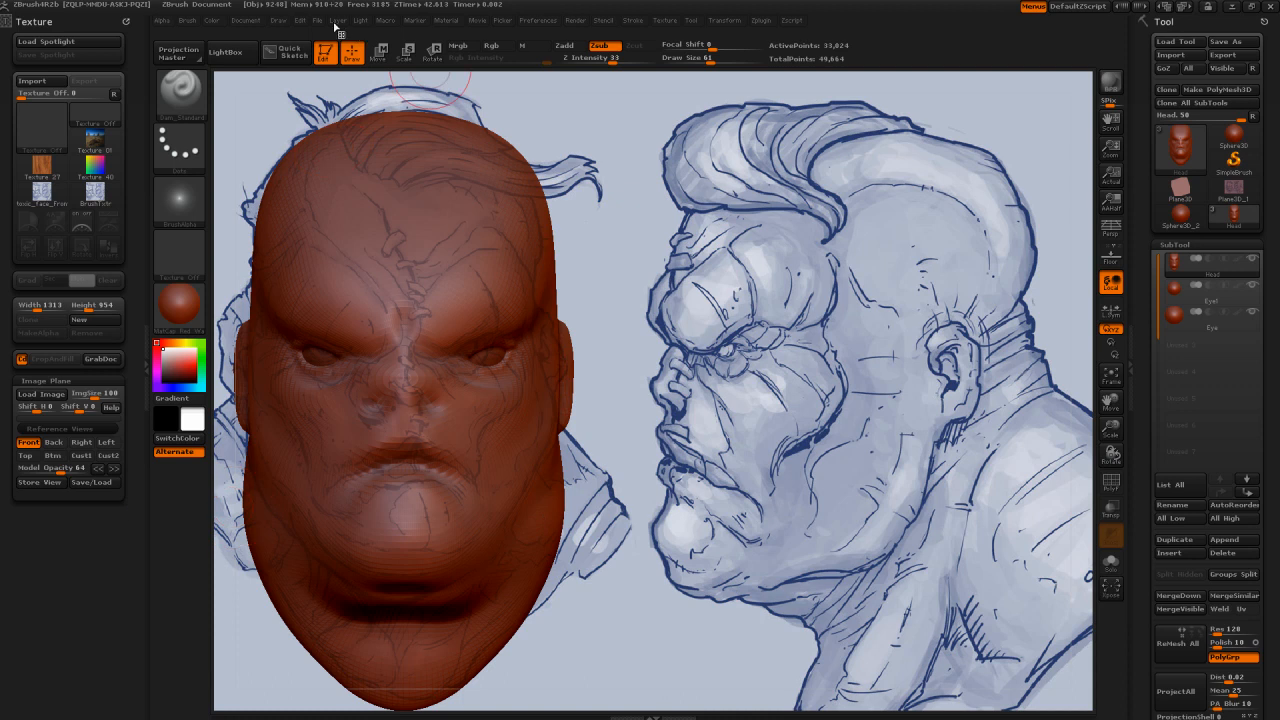
Step: Save the project over Toxic_Head_Sketch_Example02_000.ZPR in the FileSaves Toxic_Head_Sketch folder
{"action": "left_click", "coordinate": [318, 21]}
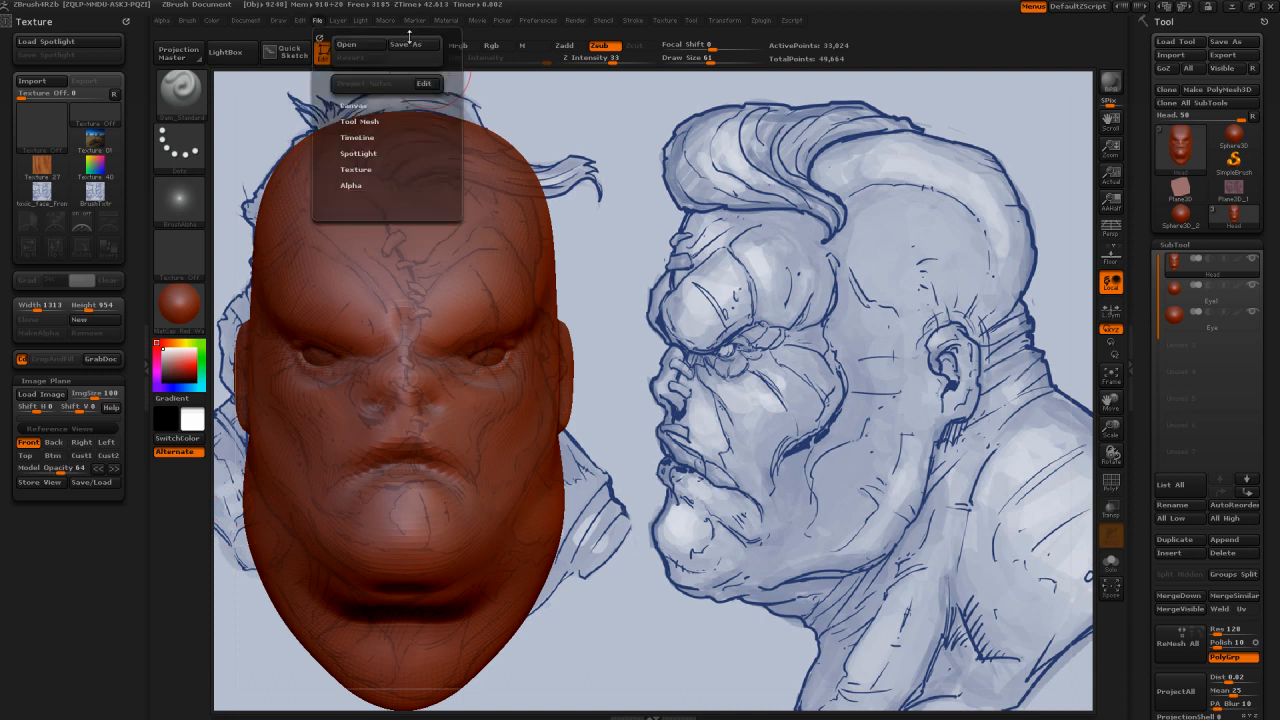
{"action": "left_click", "coordinate": [414, 45]}
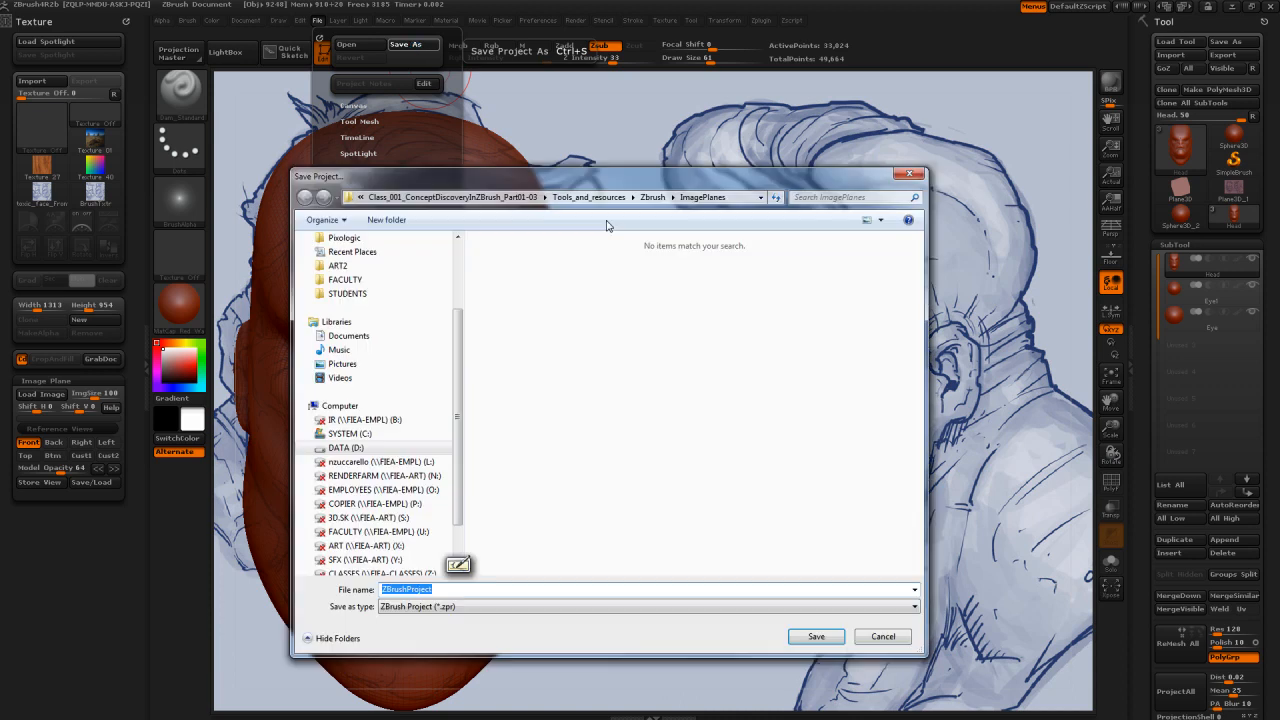
{"action": "left_click", "coordinate": [589, 199]}
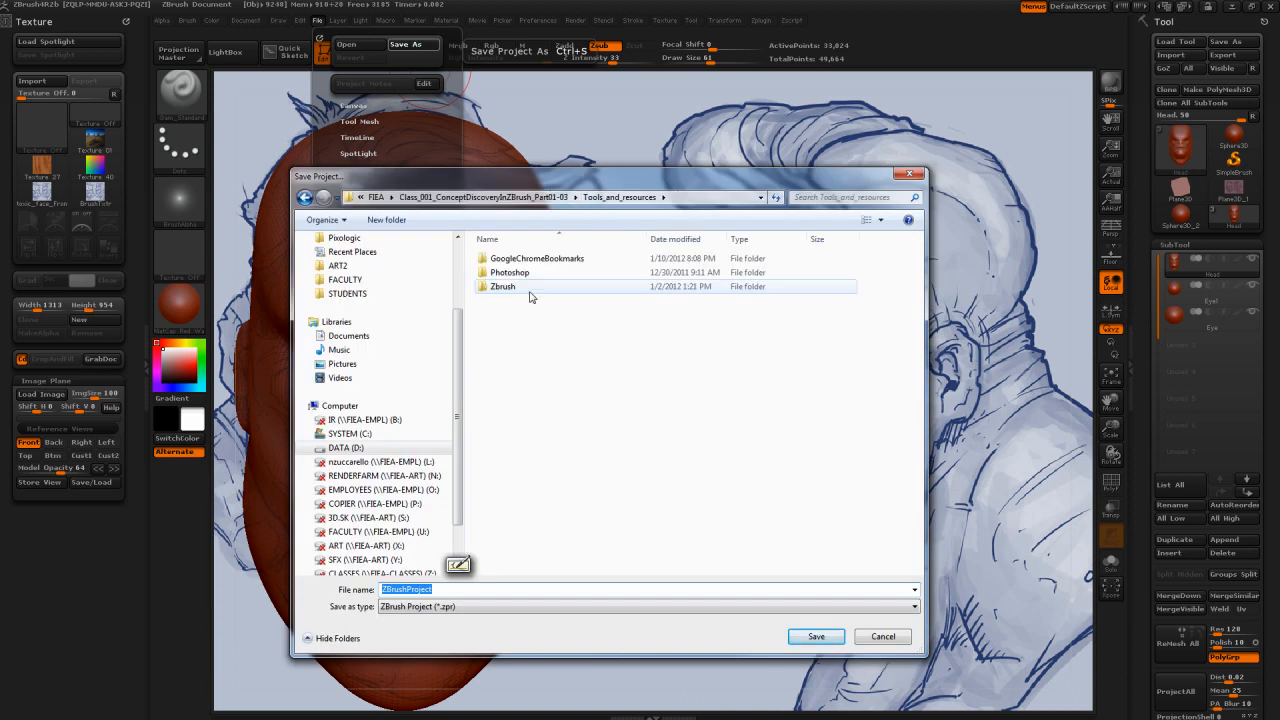
{"action": "double_click", "coordinate": [510, 287]}
{"action": "double_click", "coordinate": [507, 272]}
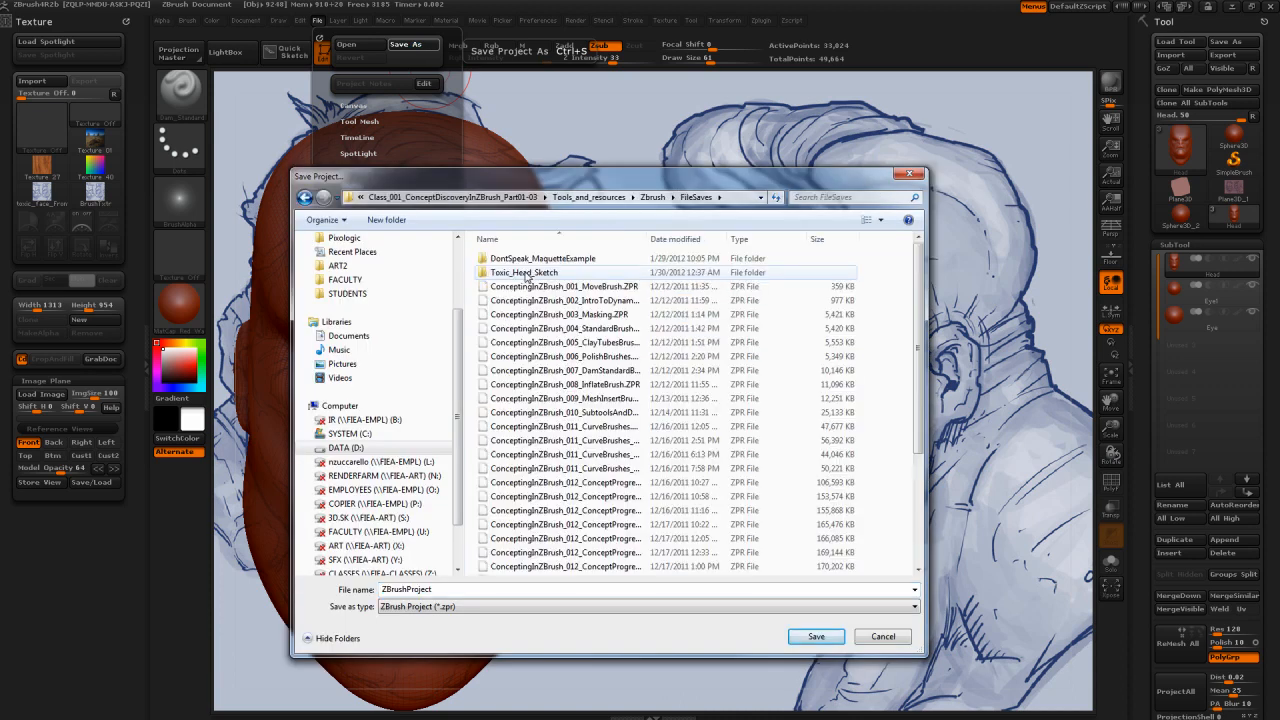
{"action": "double_click", "coordinate": [527, 273]}
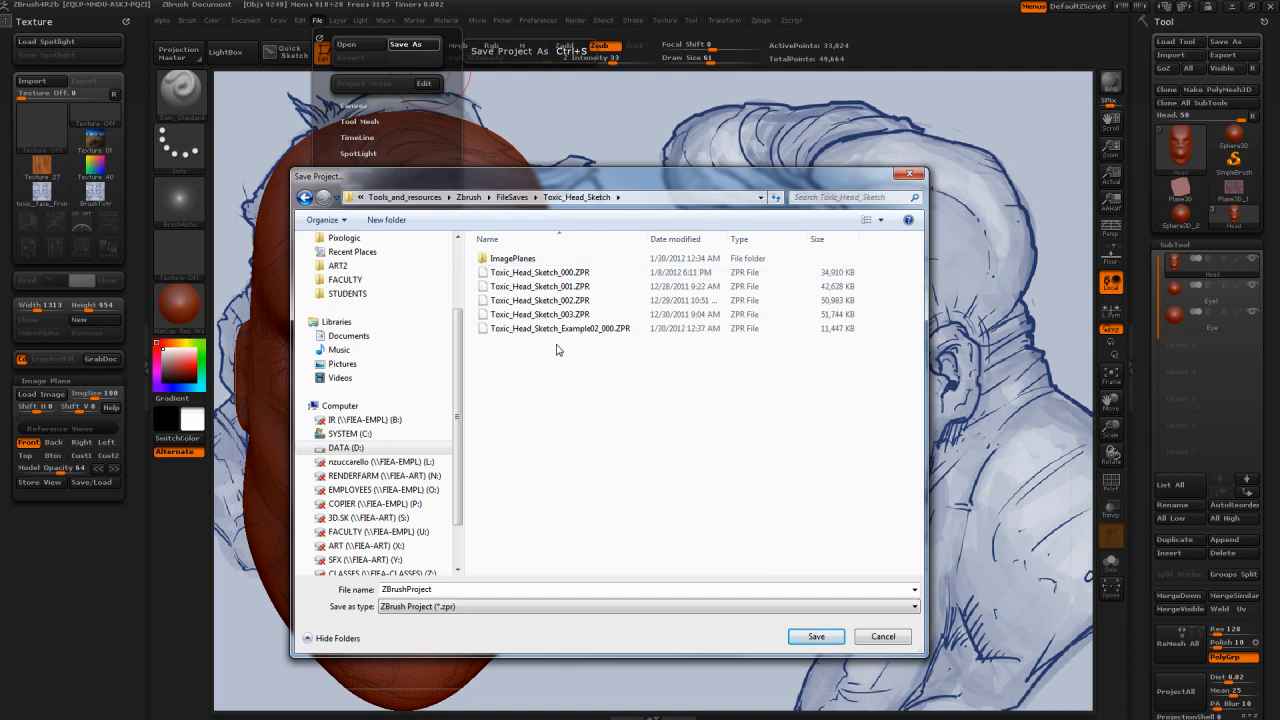
{"action": "left_click", "coordinate": [558, 328]}
{"action": "left_click", "coordinate": [812, 638]}
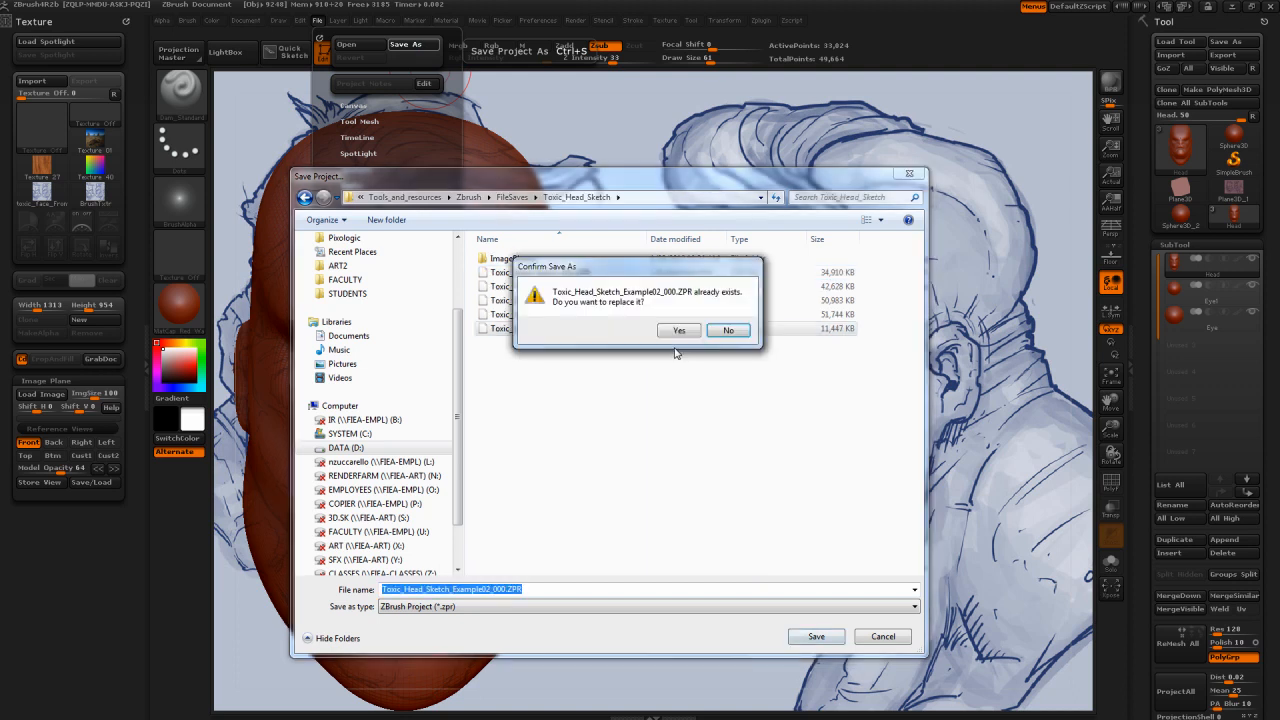
{"action": "left_click", "coordinate": [676, 330]}
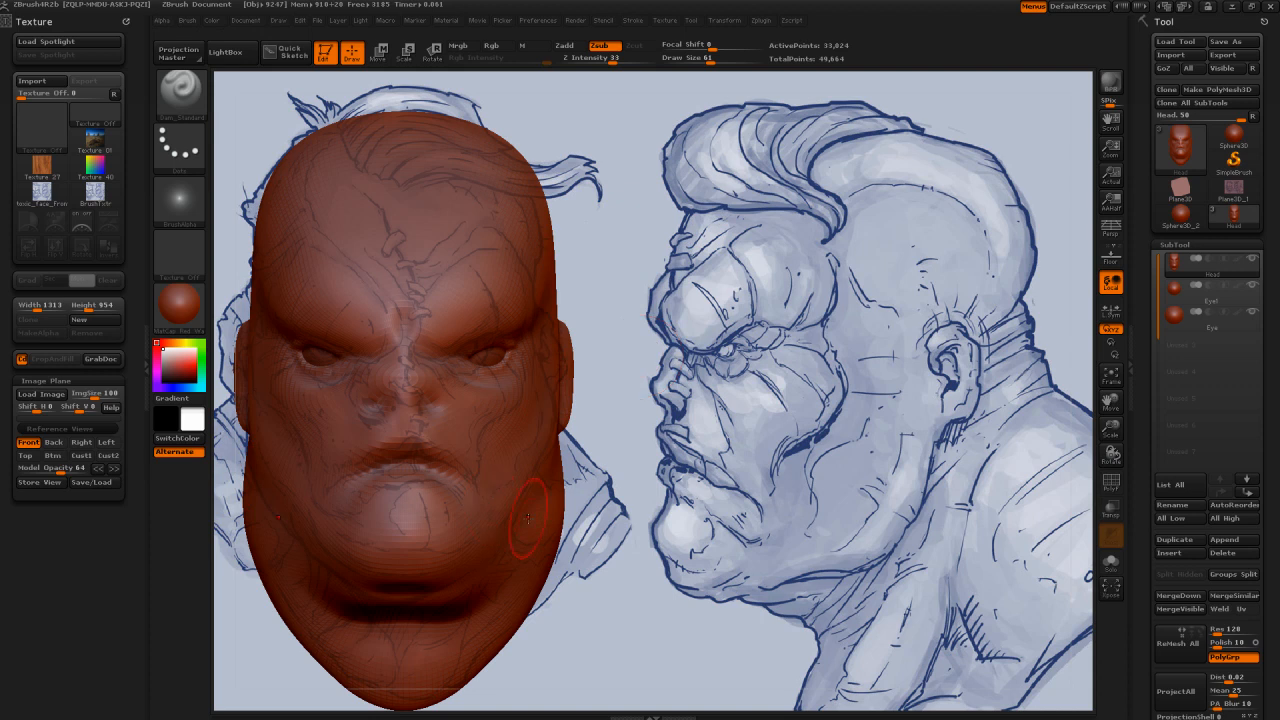
{"action": "left_click", "coordinate": [92, 483]}
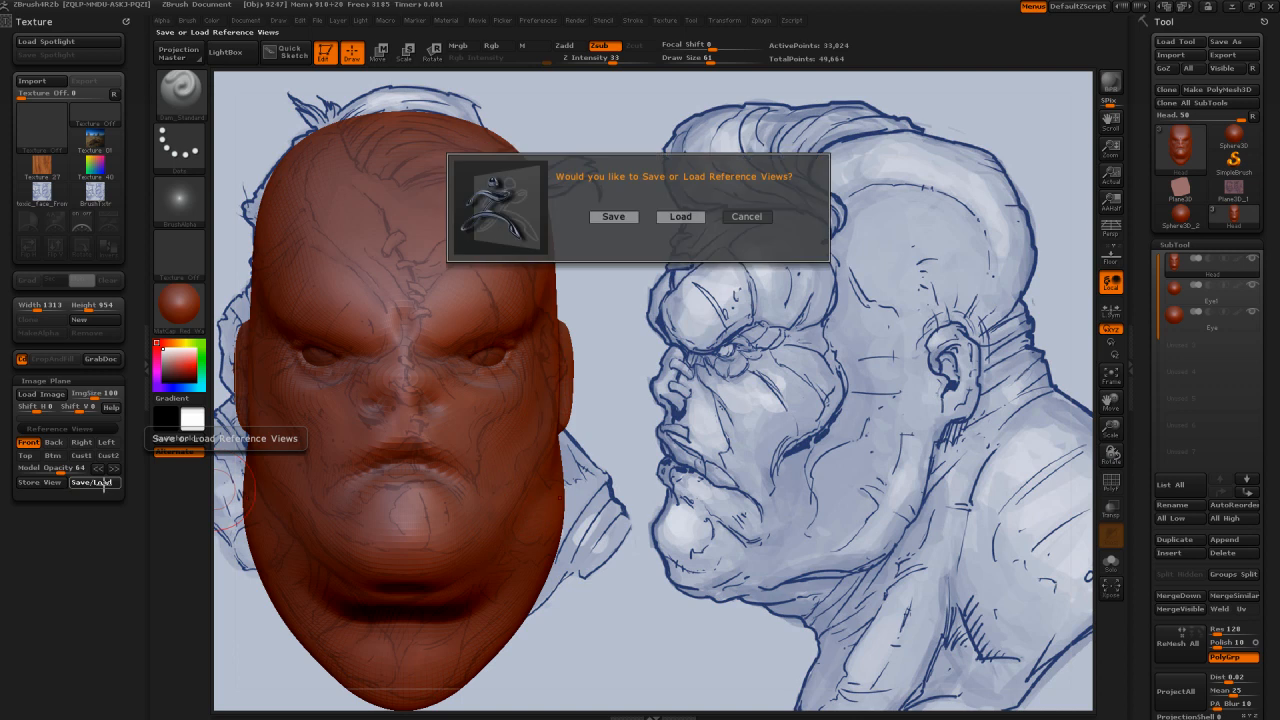
{"action": "left_click", "coordinate": [681, 215]}
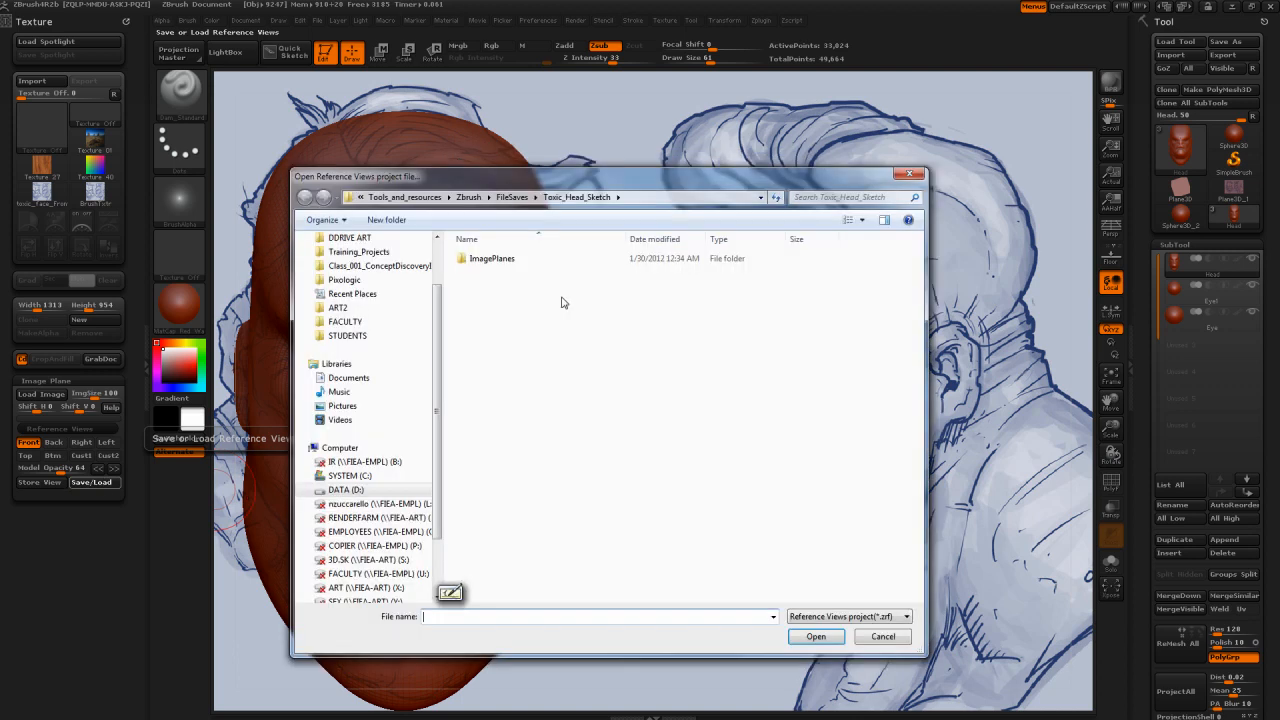
{"action": "left_click", "coordinate": [492, 264]}
{"action": "double_click", "coordinate": [492, 264]}
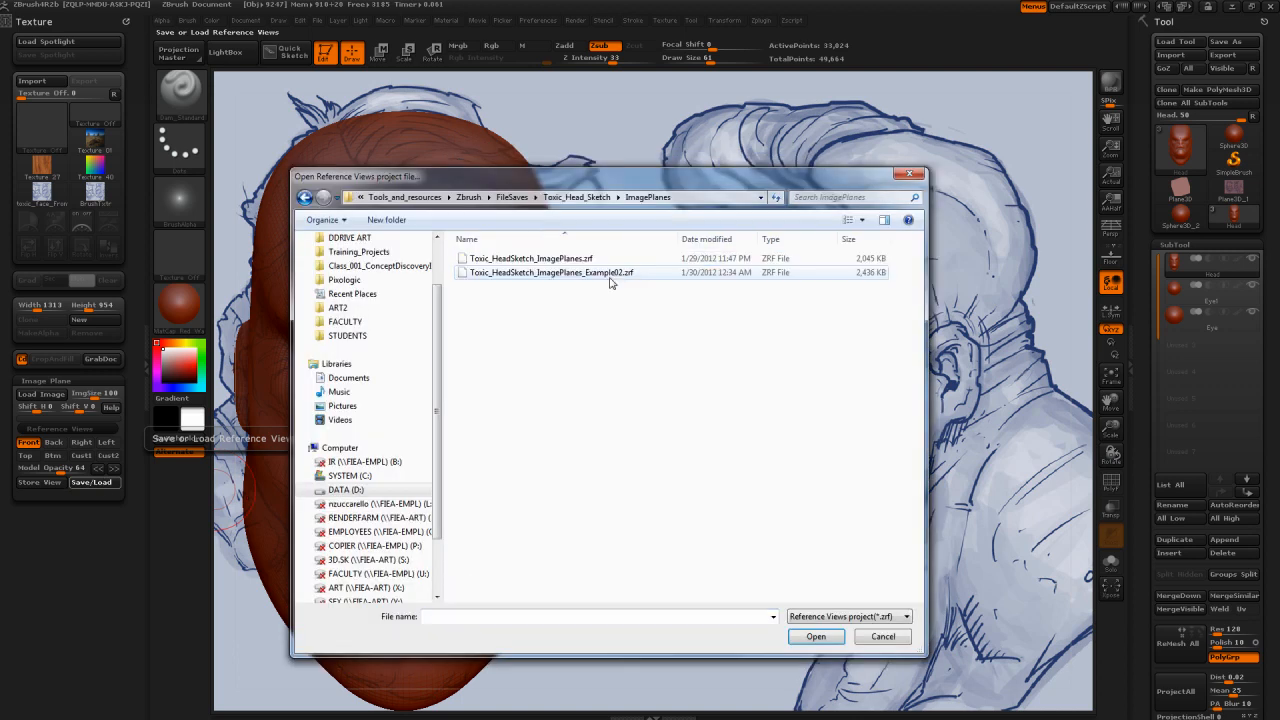
{"action": "left_click", "coordinate": [600, 273]}
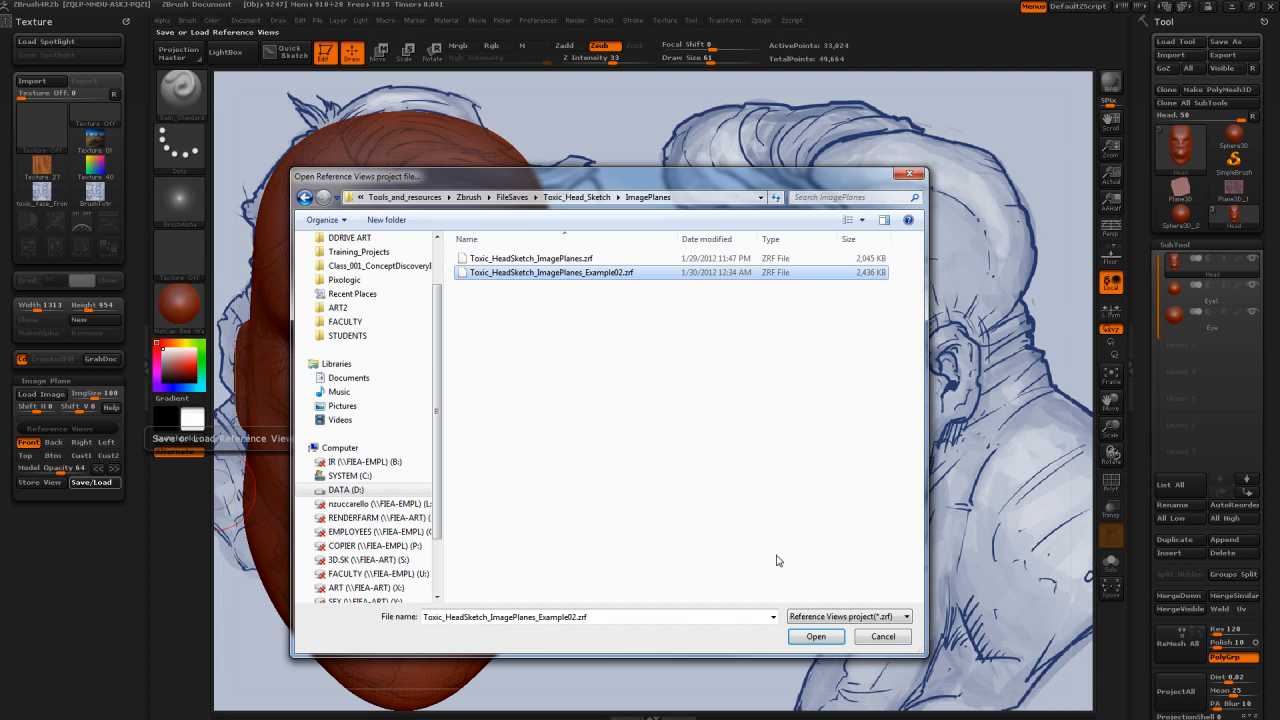
{"action": "left_click", "coordinate": [899, 643]}
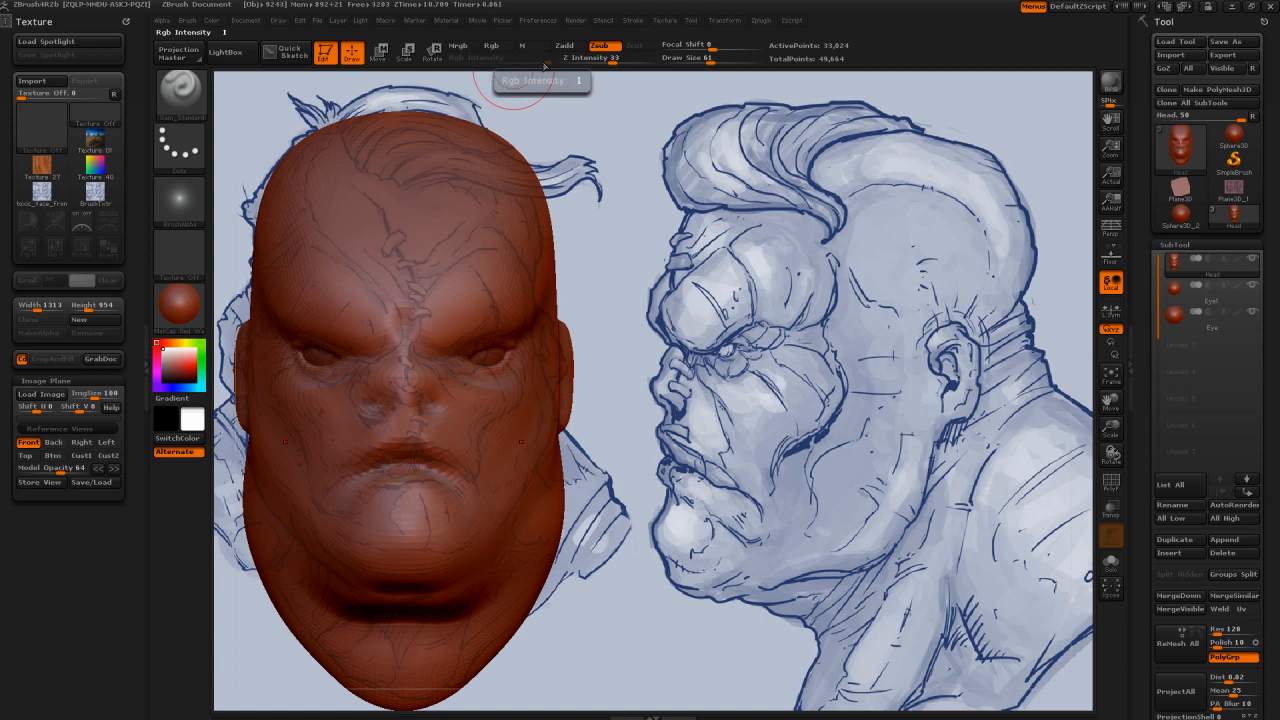
Step: Open the material library for the head and bring up the preview of the Flat Color material
{"action": "mouse_move", "coordinate": [178, 318]}
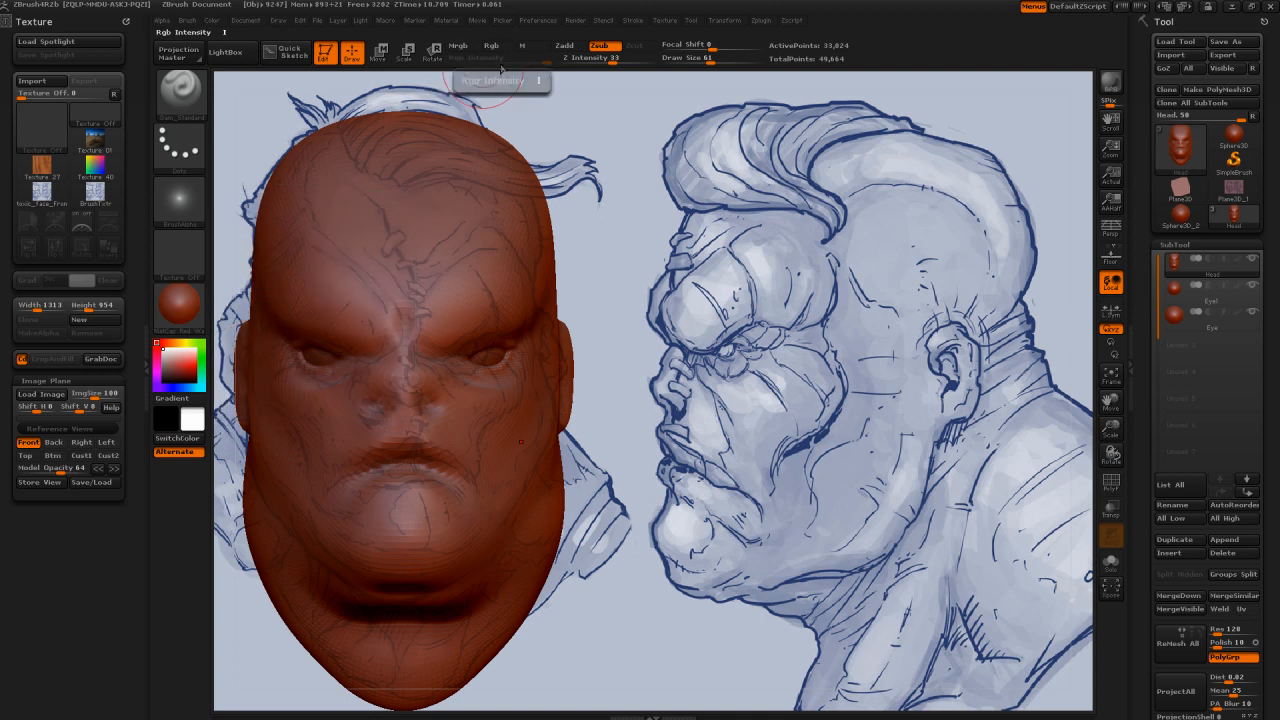
{"action": "left_click", "coordinate": [185, 310]}
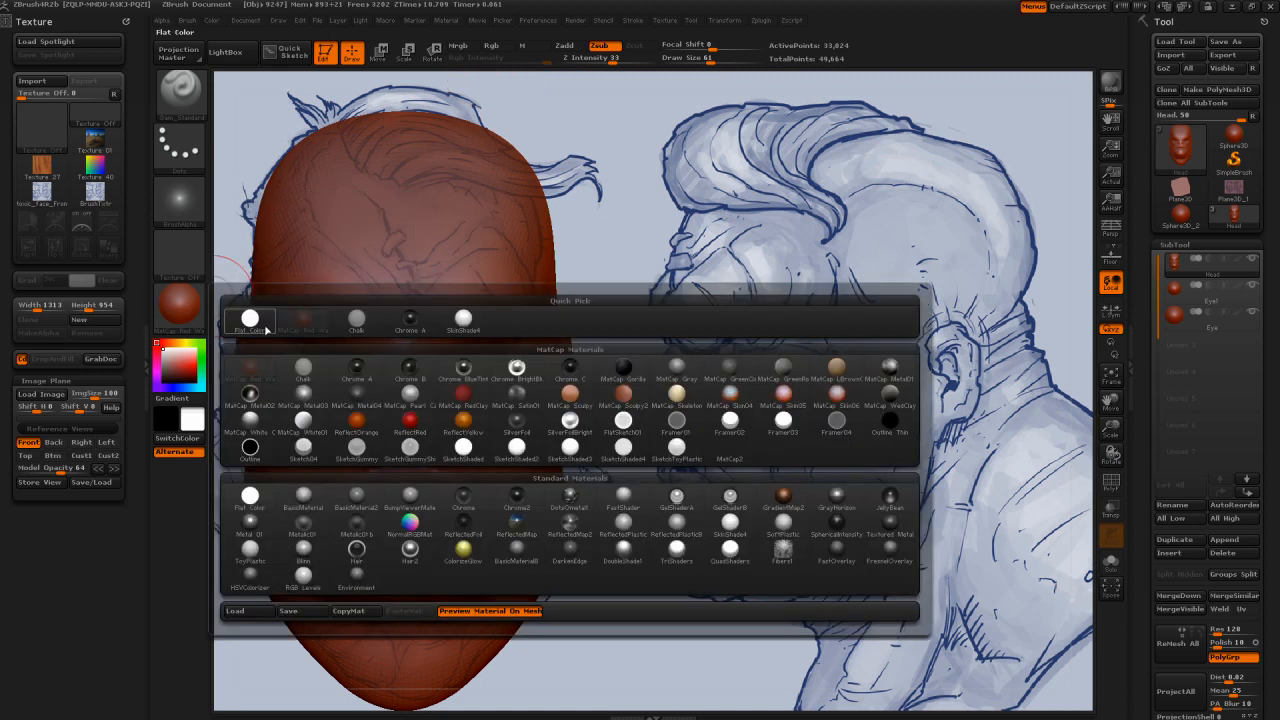
{"action": "mouse_move", "coordinate": [265, 330]}
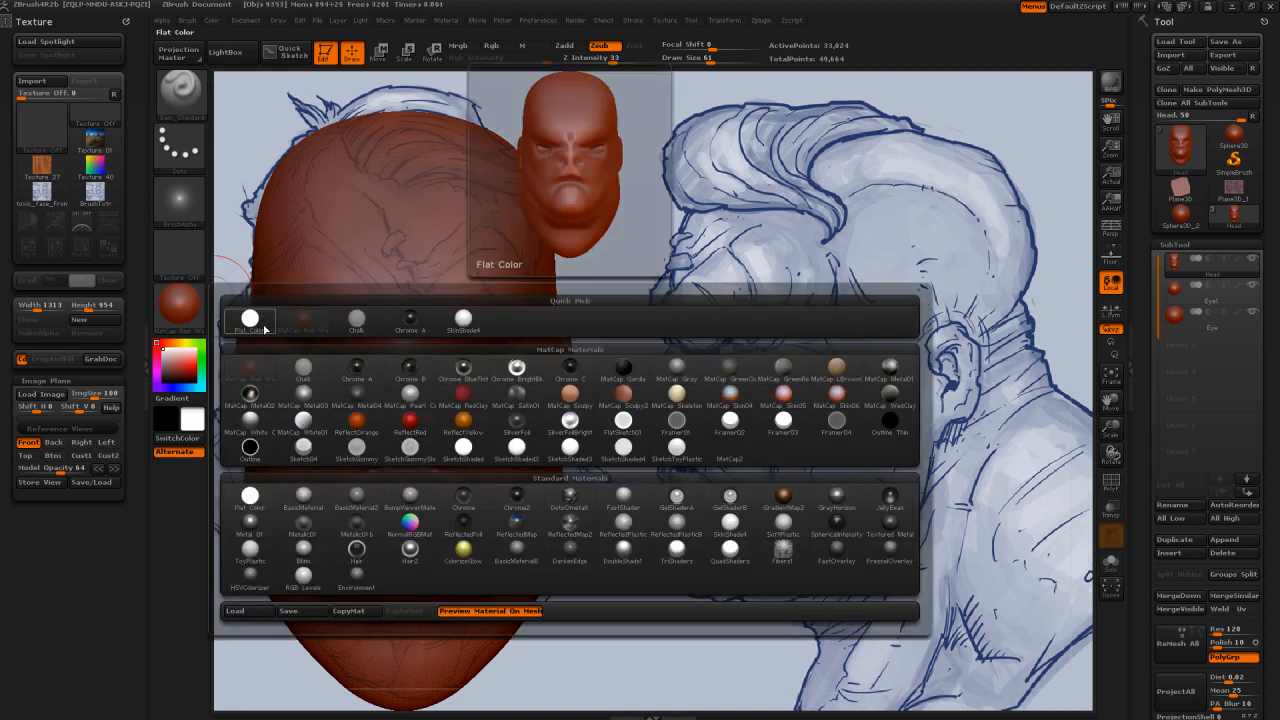